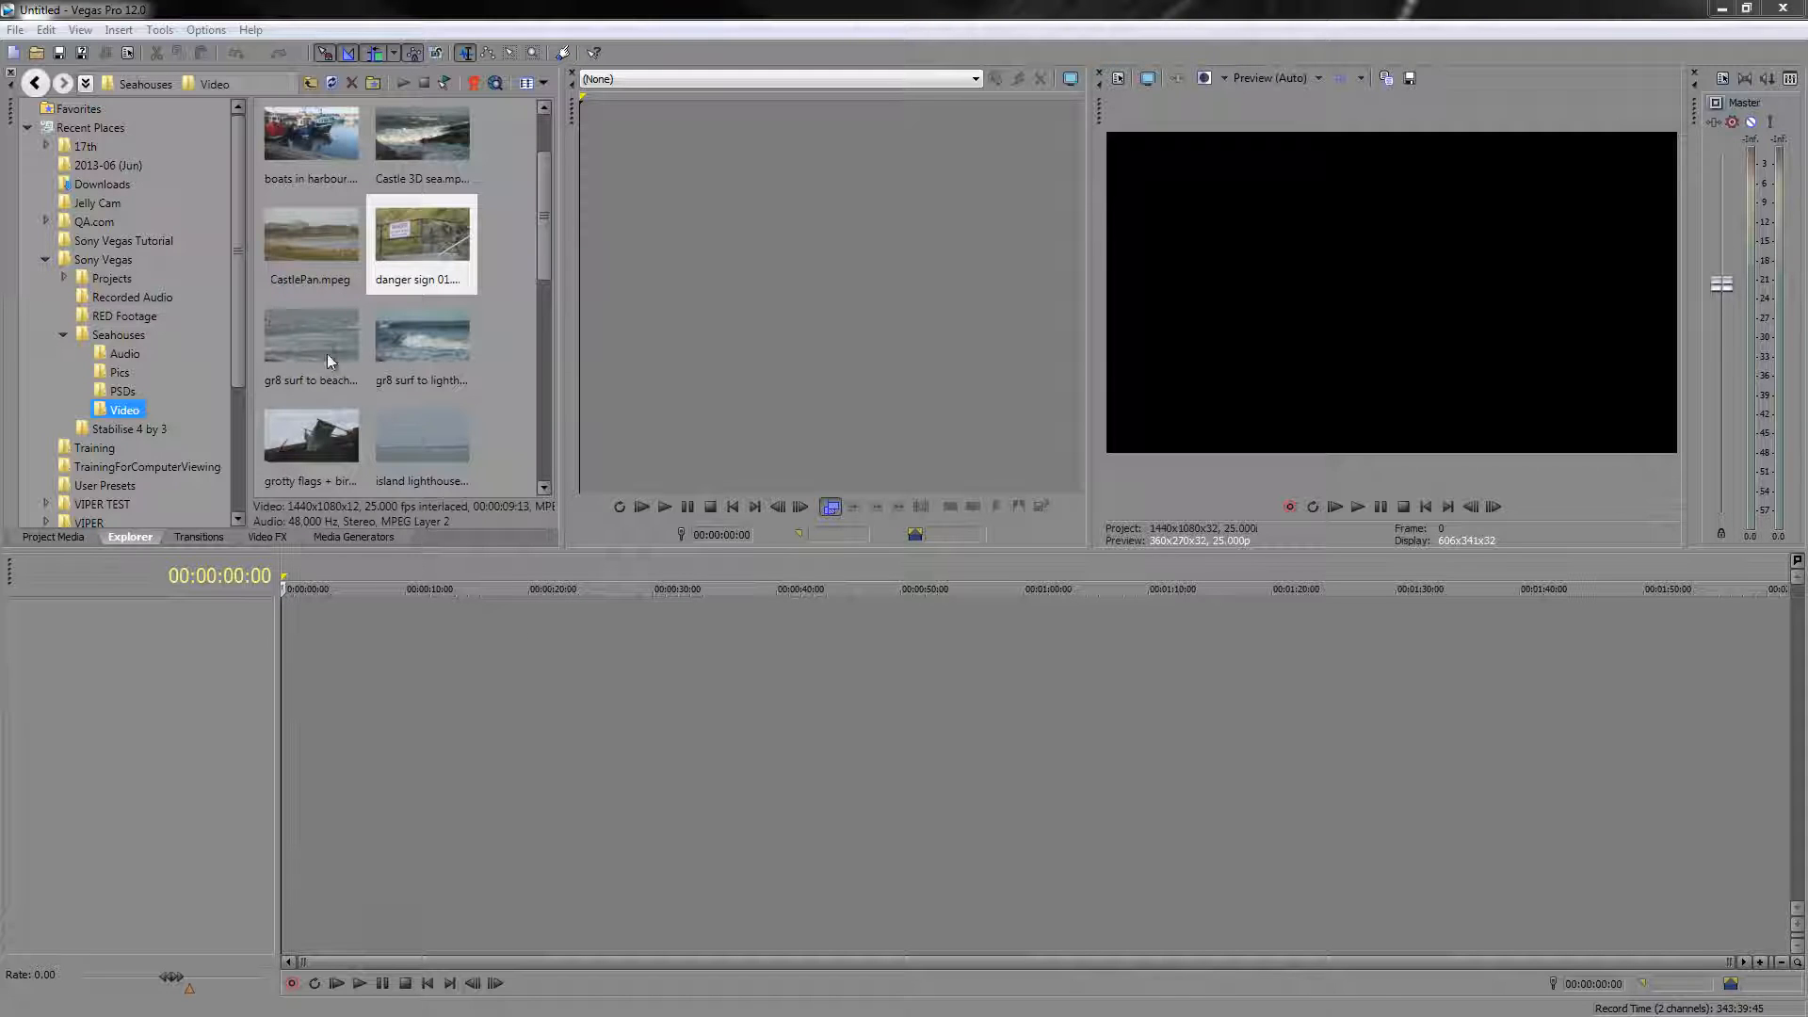
Step: Place the gr8 surf to beach clip at the start of the timeline, followed directly by the gr8 surf to lighthouse clip
{"action": "left_click_drag", "start_coordinate": [310, 435], "coordinate": [281, 663]}
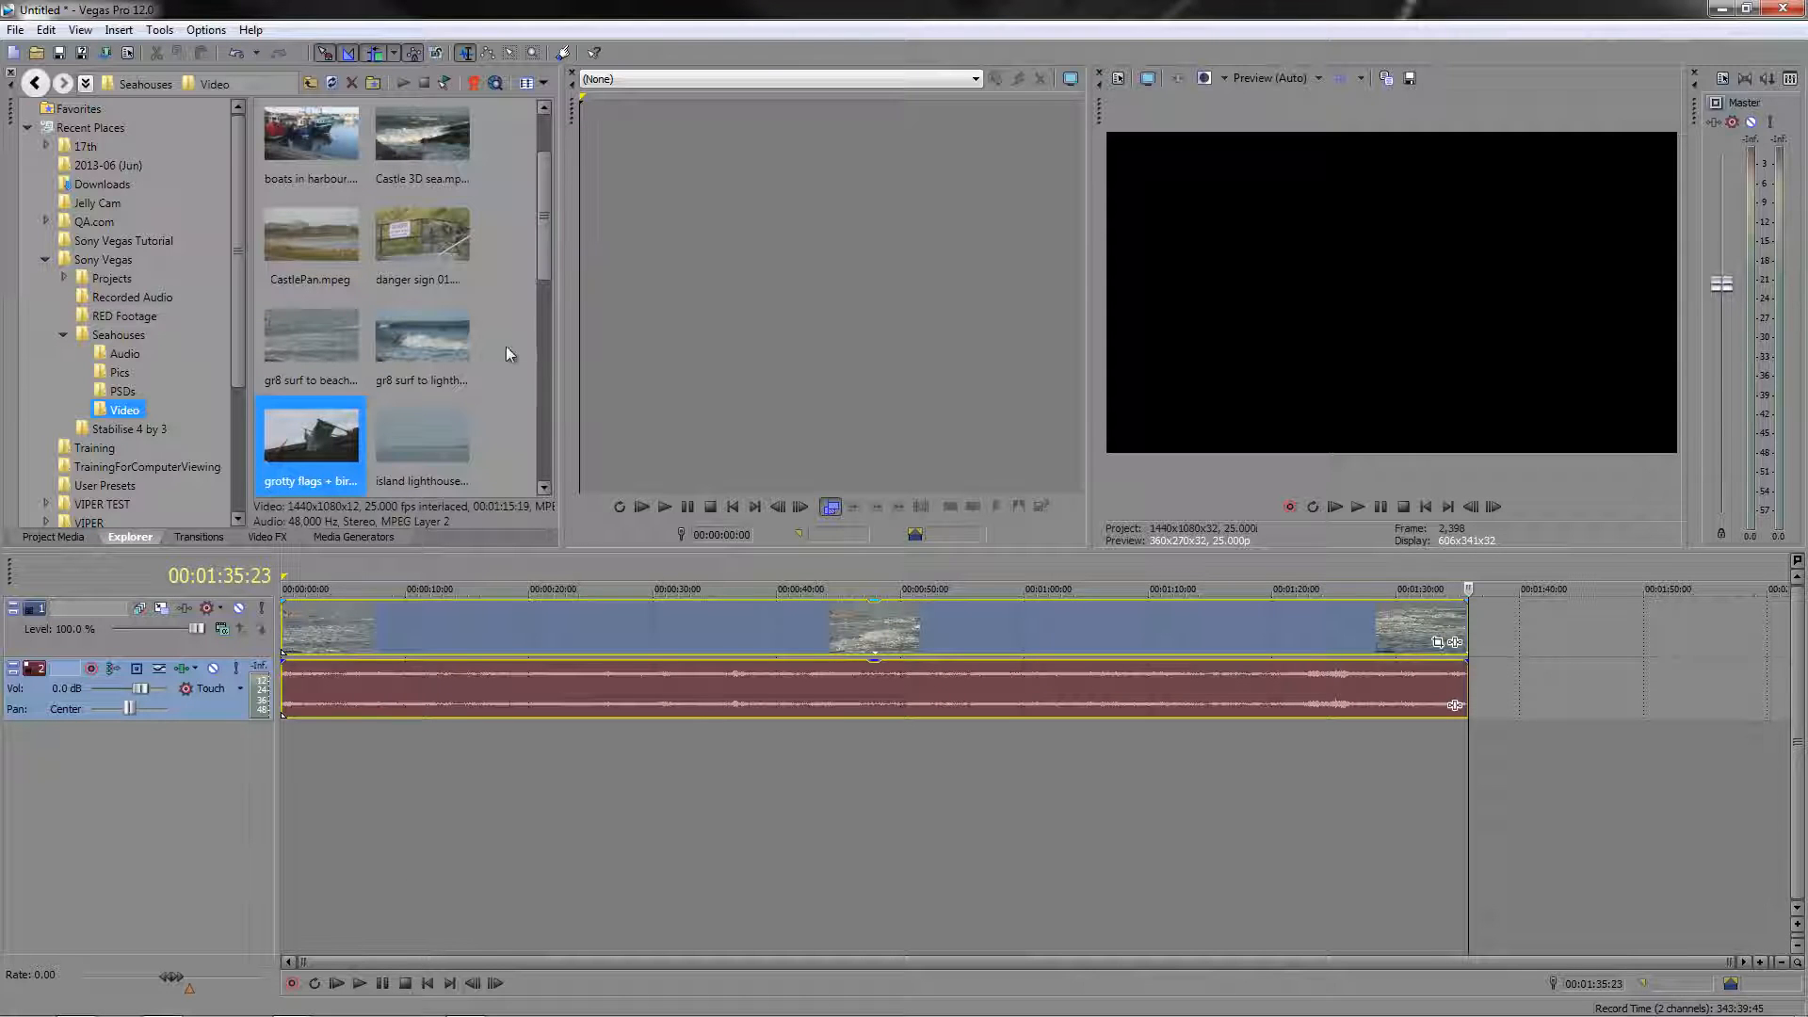
{"action": "left_click_drag", "start_coordinate": [424, 329], "coordinate": [1476, 648]}
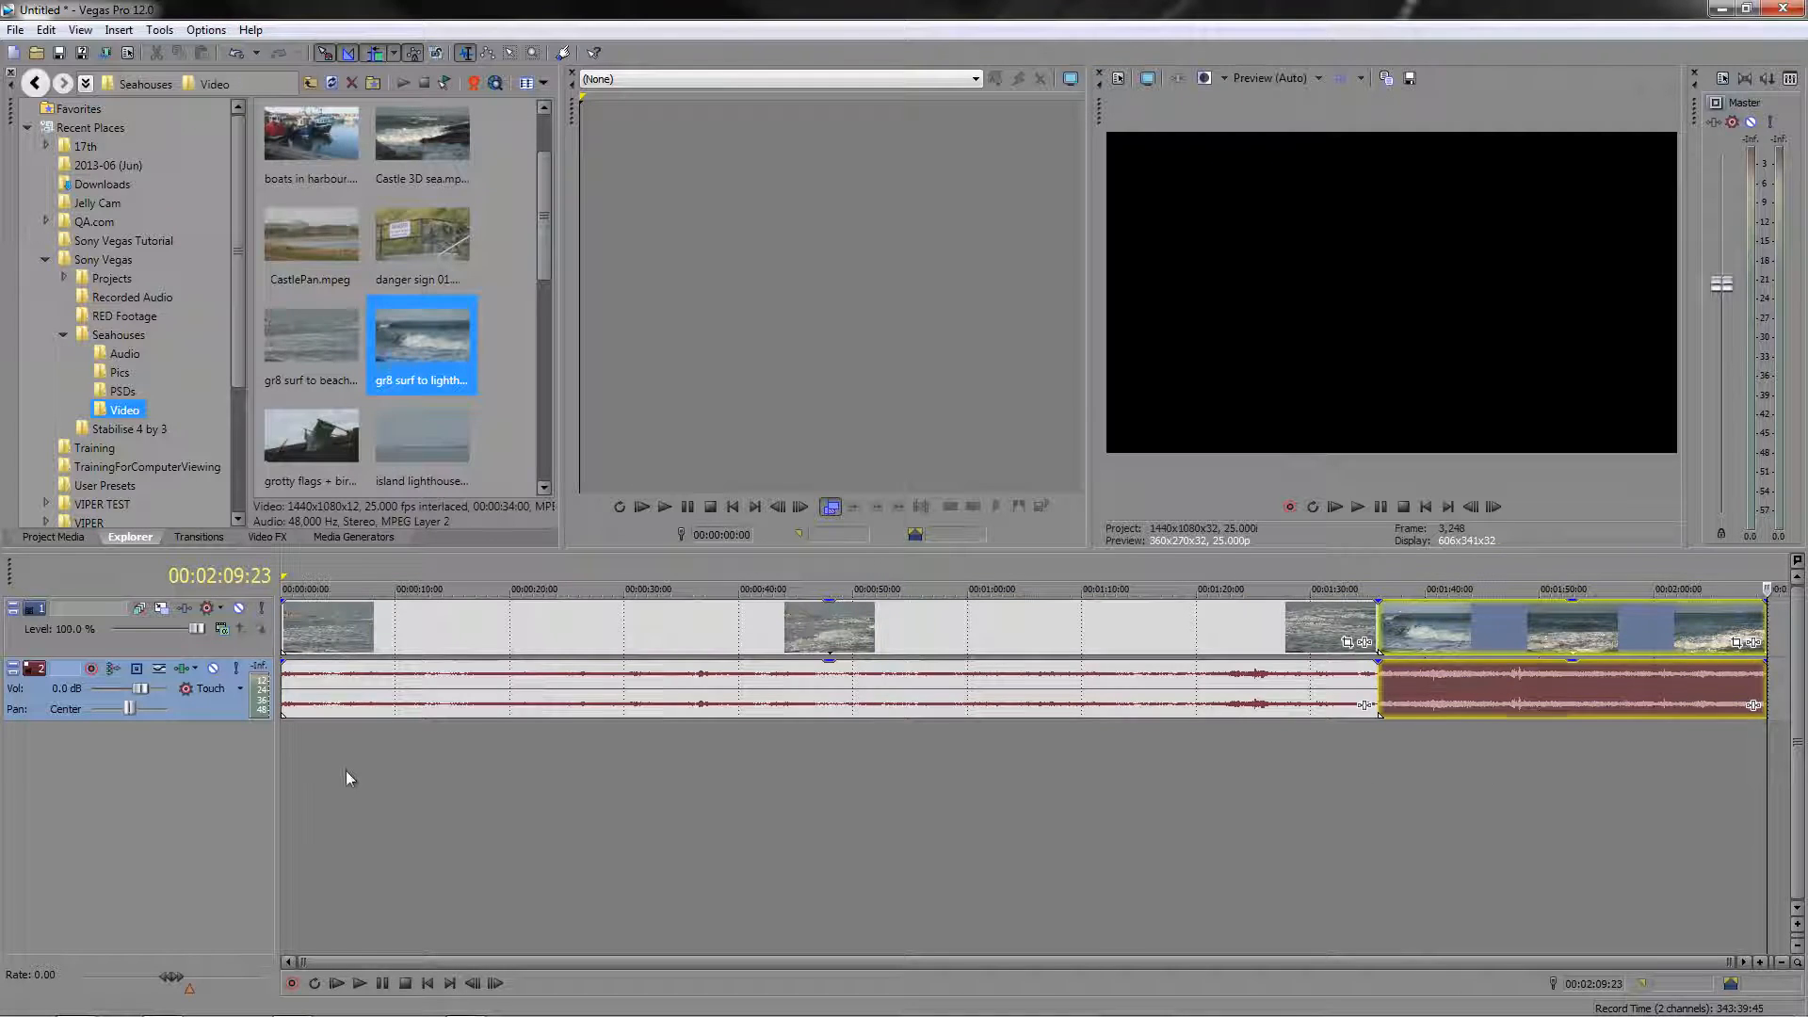
Step: Select the beach clip, return the playhead to the start of the timeline, and open Track Motion for the video track
{"action": "left_click", "coordinate": [458, 632]}
{"action": "left_click", "coordinate": [1511, 632]}
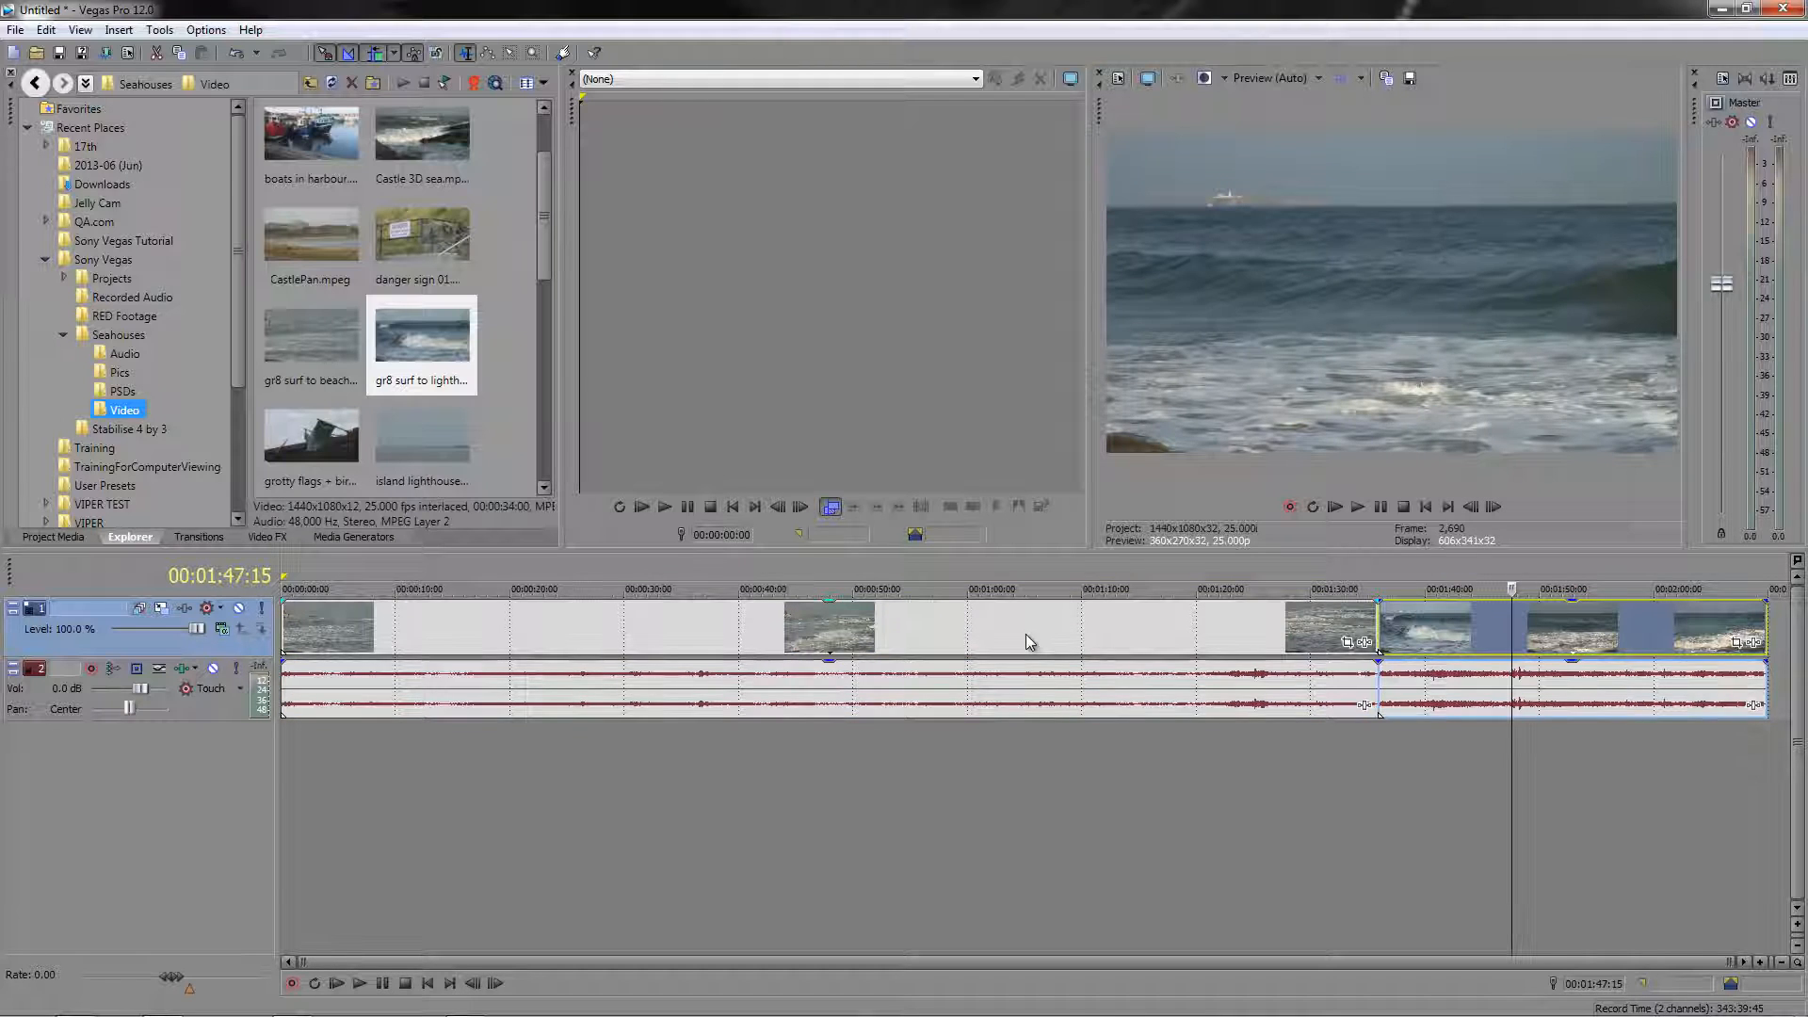
{"action": "left_click", "coordinate": [1026, 636]}
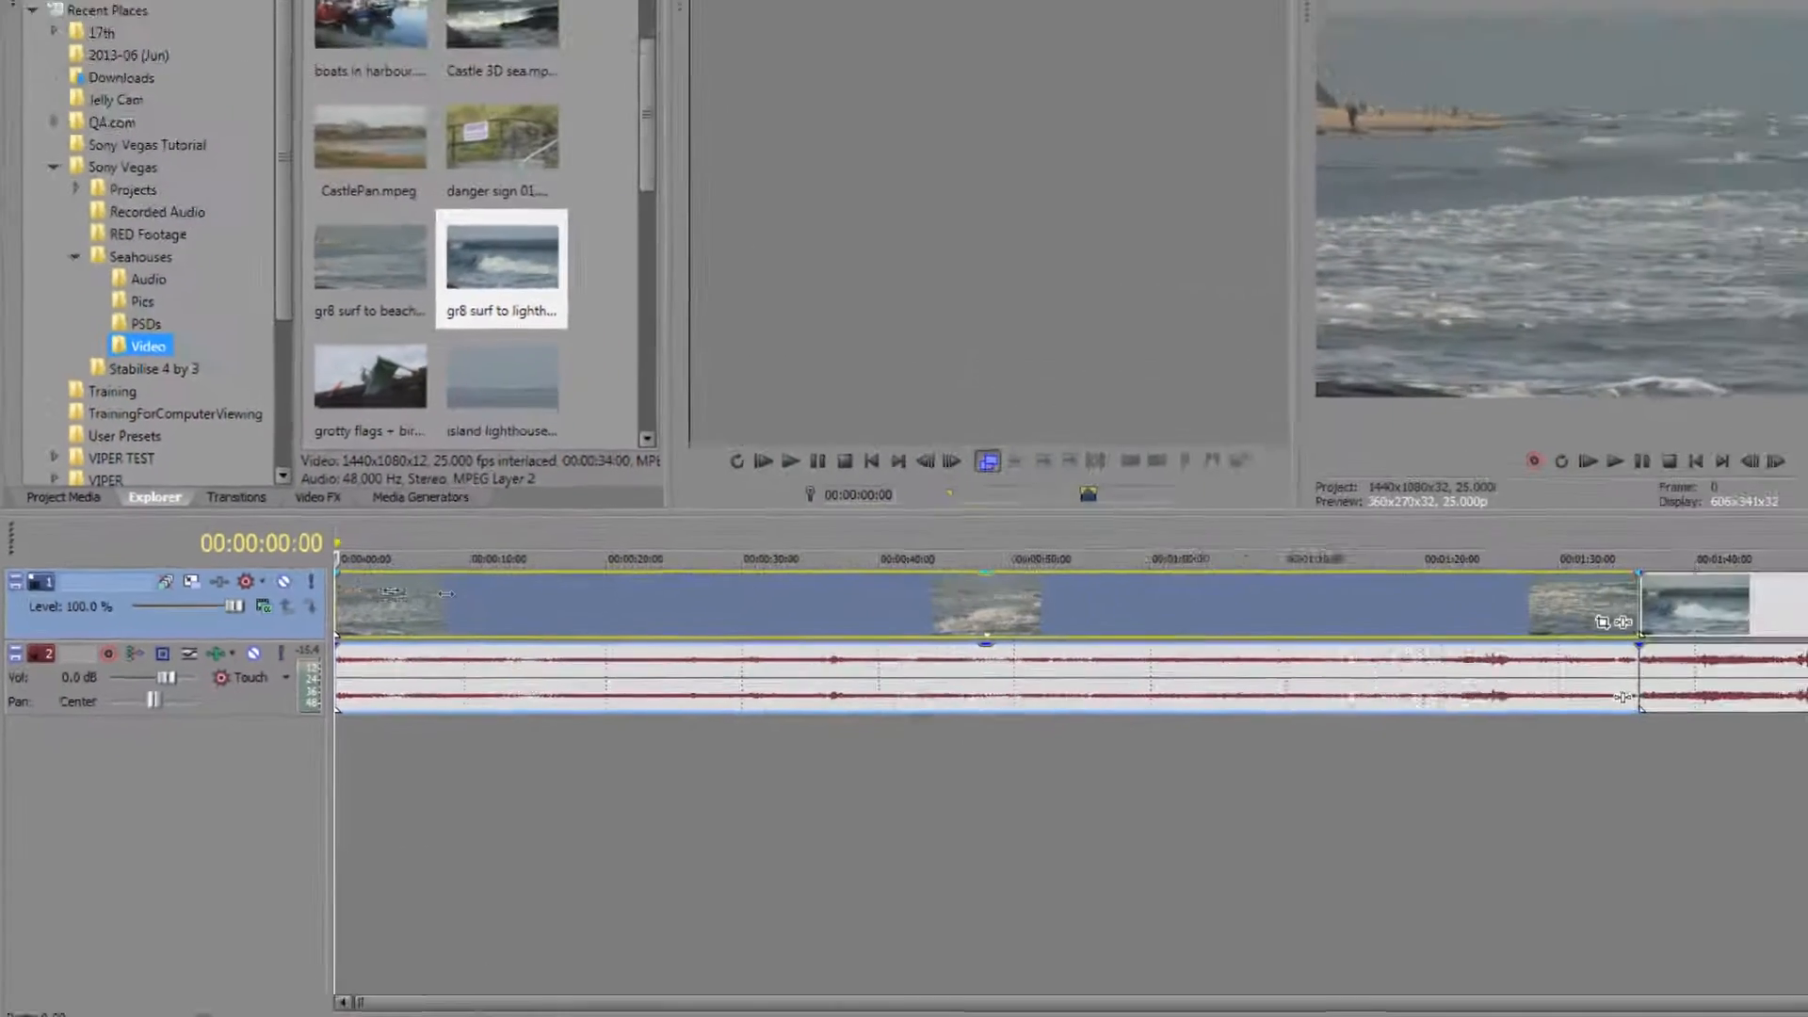
{"action": "left_click_drag", "start_coordinate": [446, 593], "coordinate": [271, 633]}
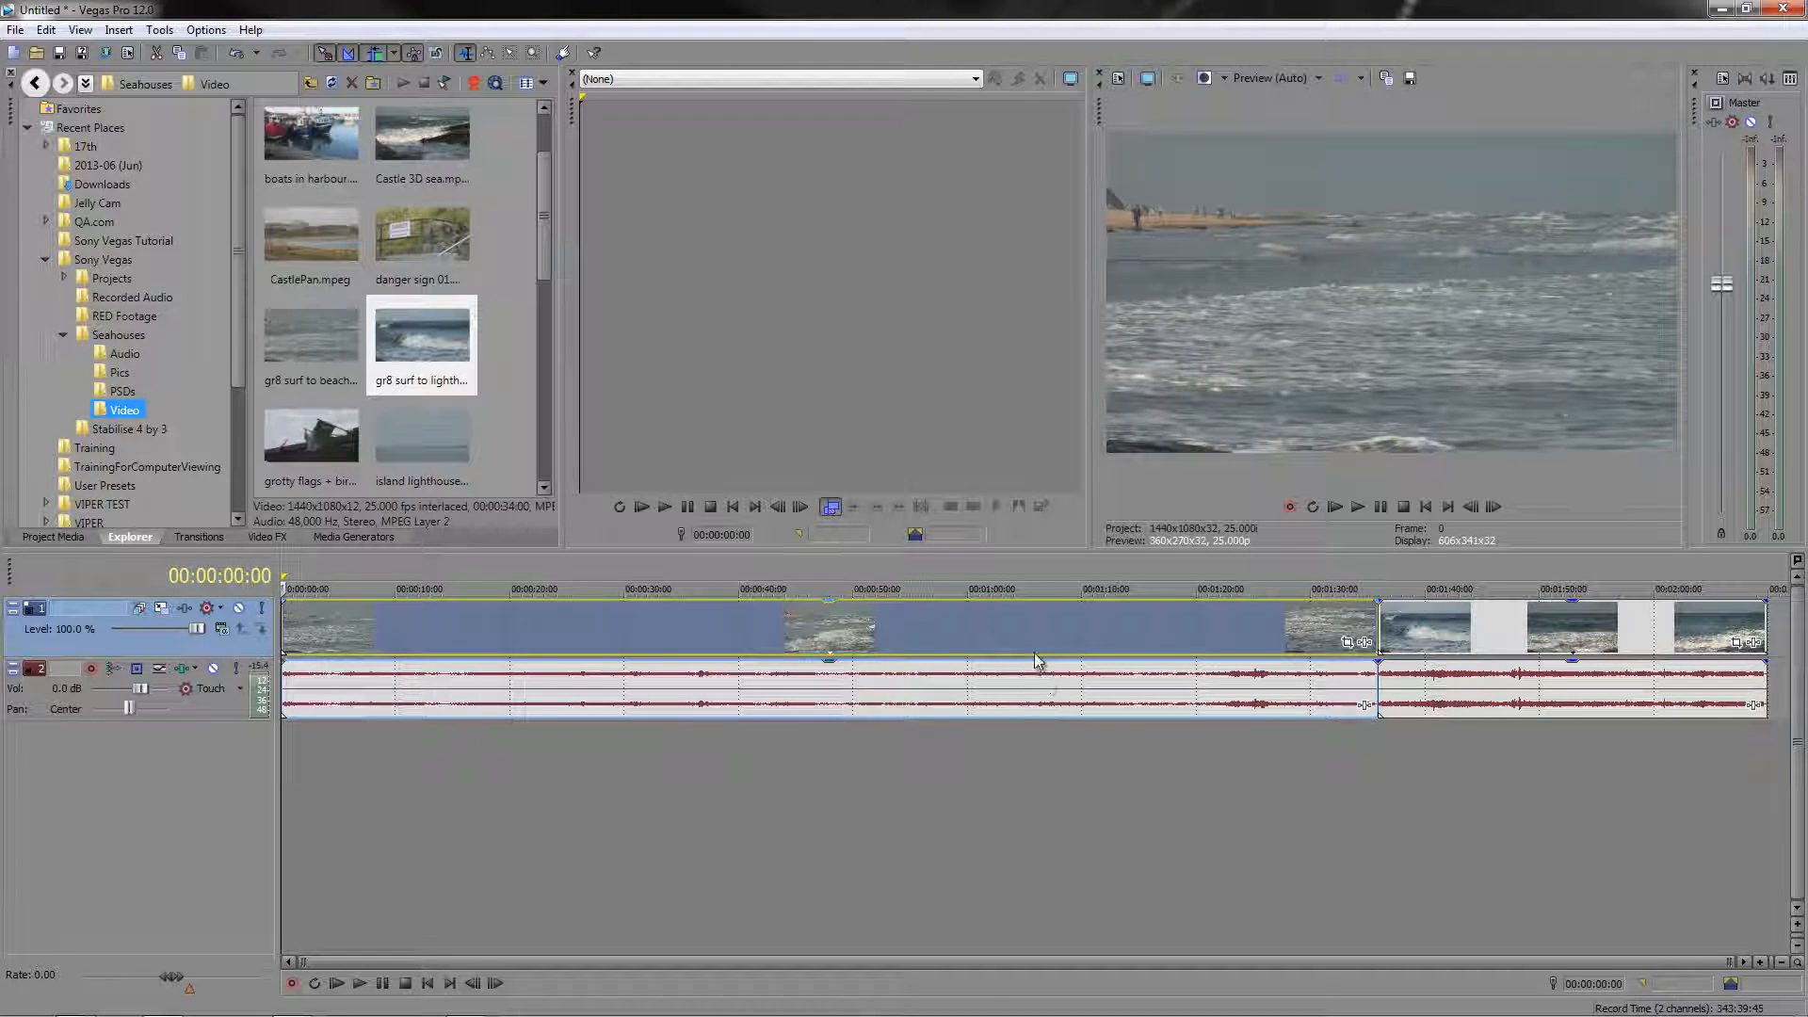
{"action": "left_click", "coordinate": [162, 610]}
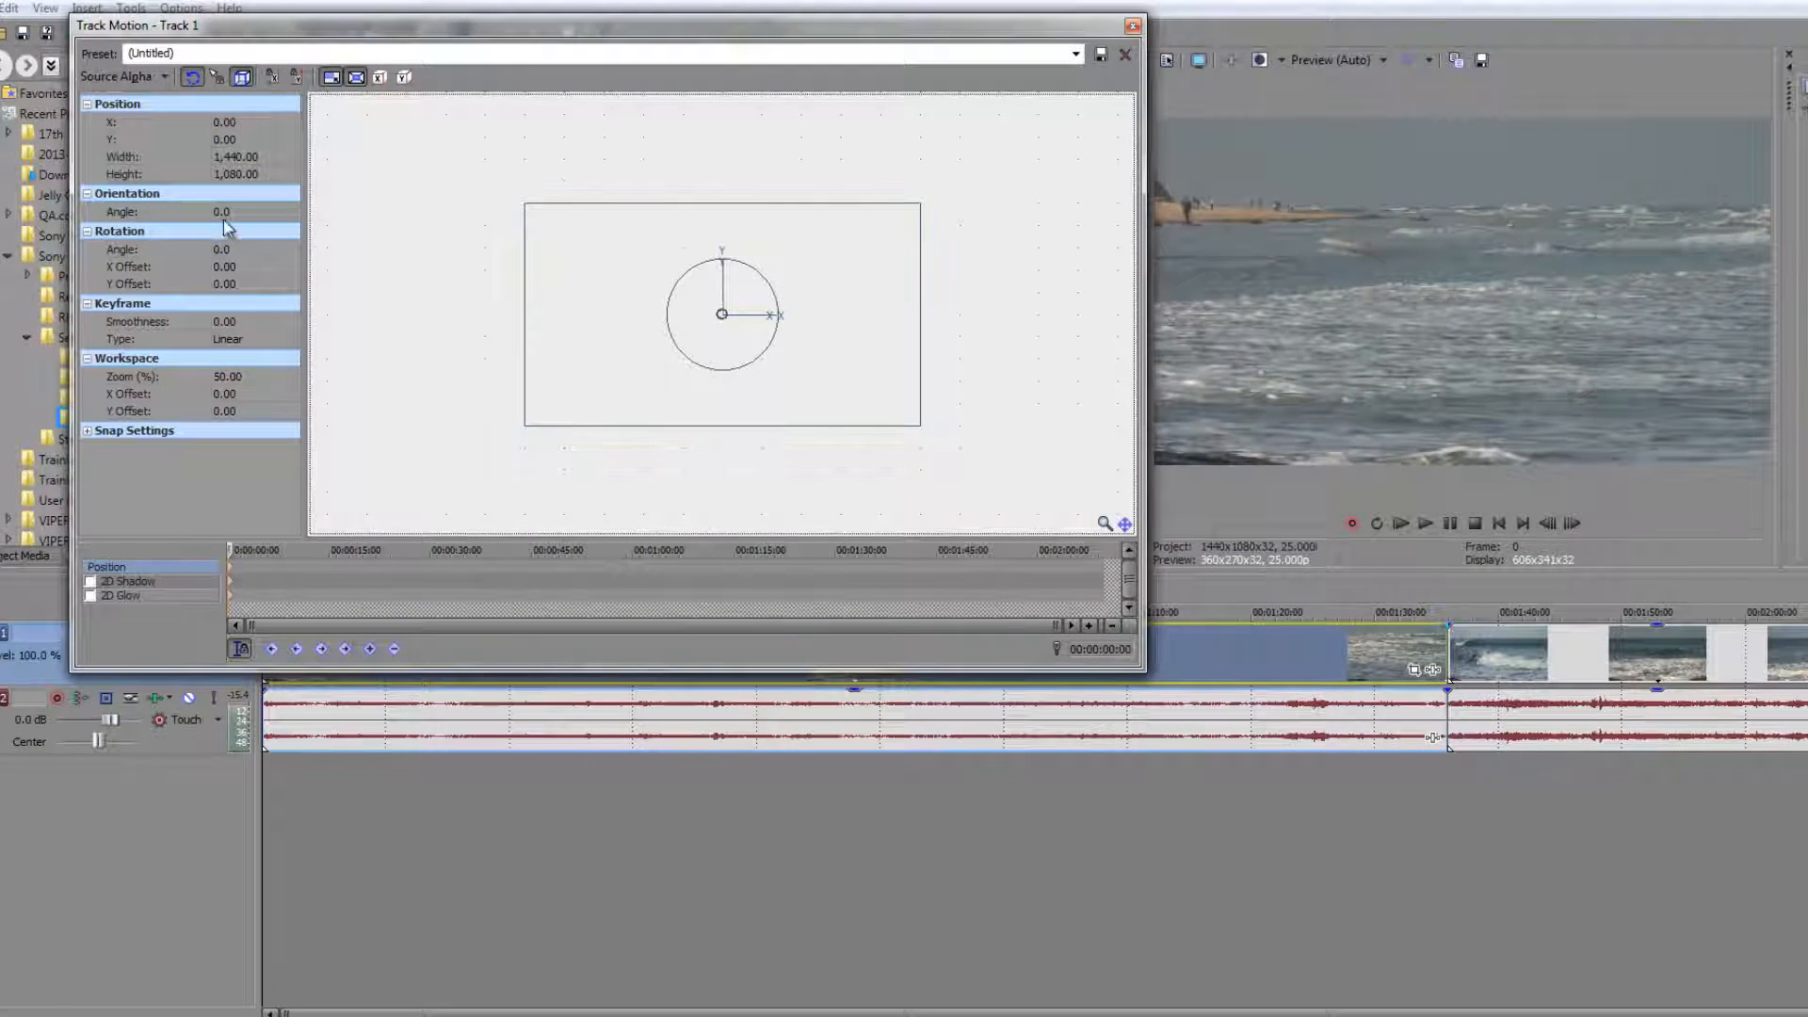
Step: Try several orientation angles on the track, including about -110.6 and -44.9, and reset the orientation to 0
{"action": "left_click", "coordinate": [224, 212]}
{"action": "left_click", "coordinate": [277, 215]}
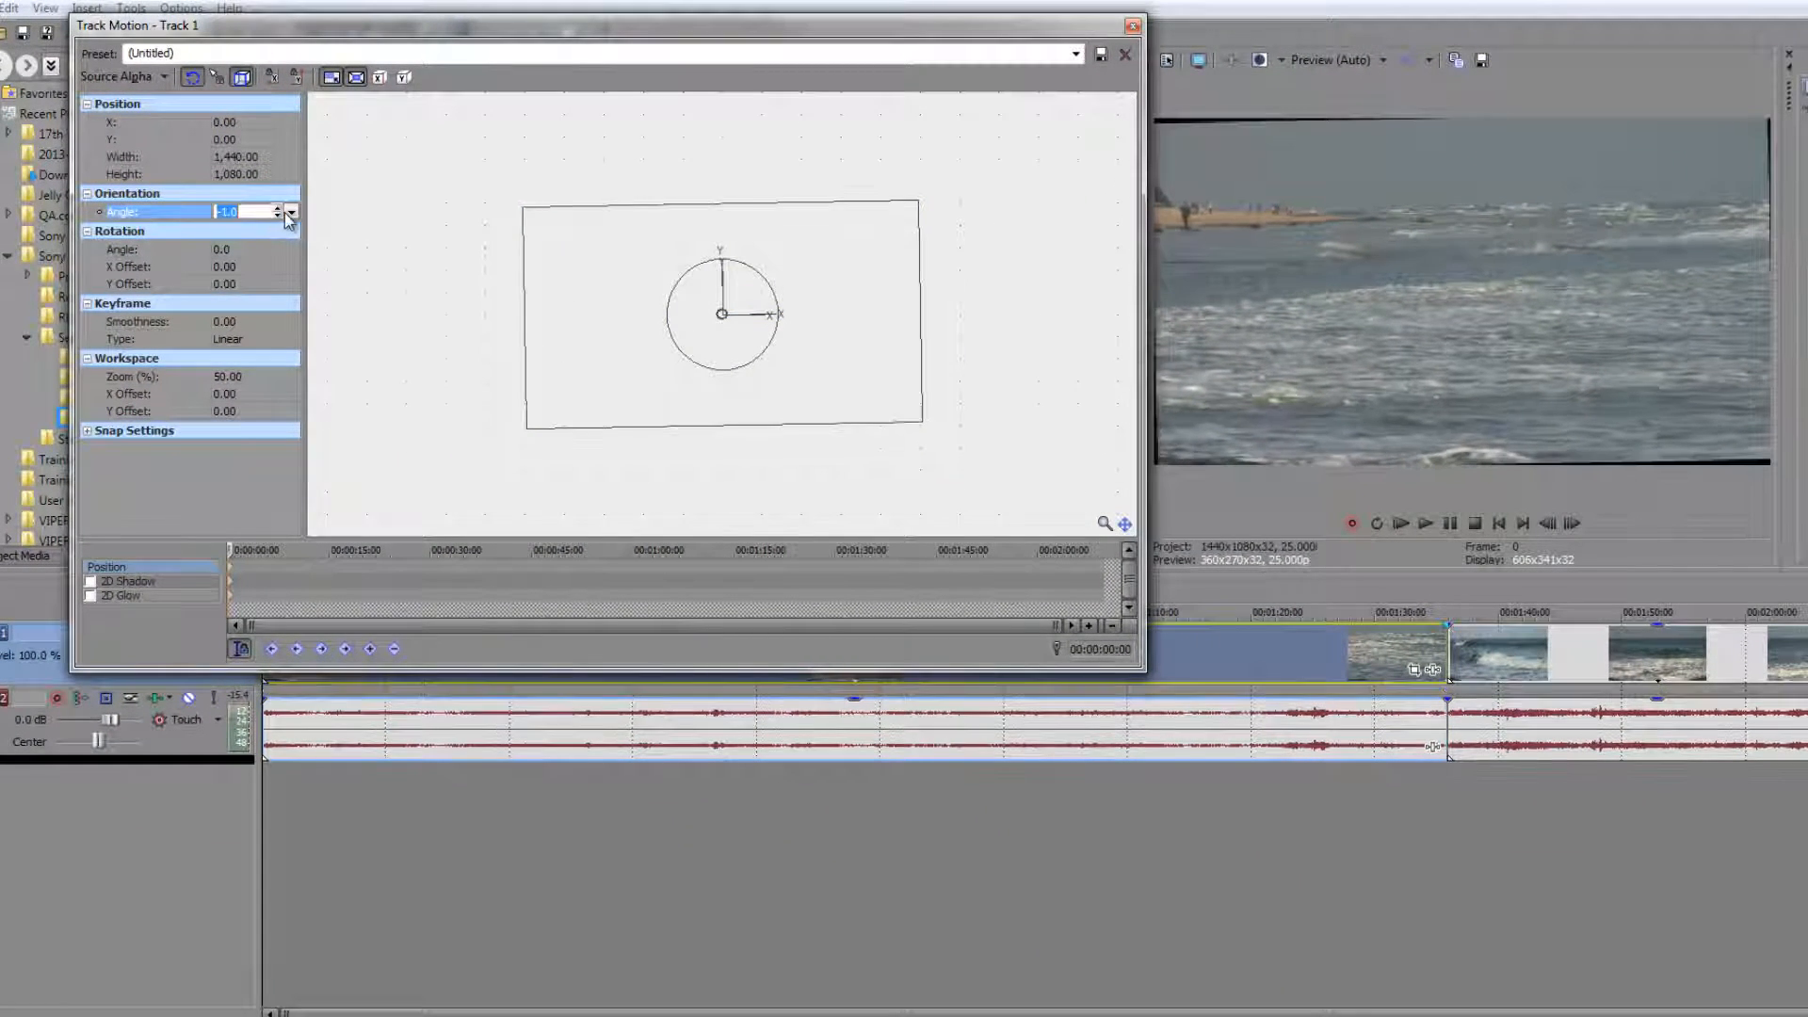
{"action": "left_click", "coordinate": [292, 212]}
{"action": "mouse_move", "coordinate": [253, 229]}
{"action": "left_mouse_down"}
{"action": "mouse_move", "coordinate": [331, 240]}
{"action": "mouse_move", "coordinate": [207, 230]}
{"action": "mouse_move", "coordinate": [247, 230]}
{"action": "left_mouse_up"}
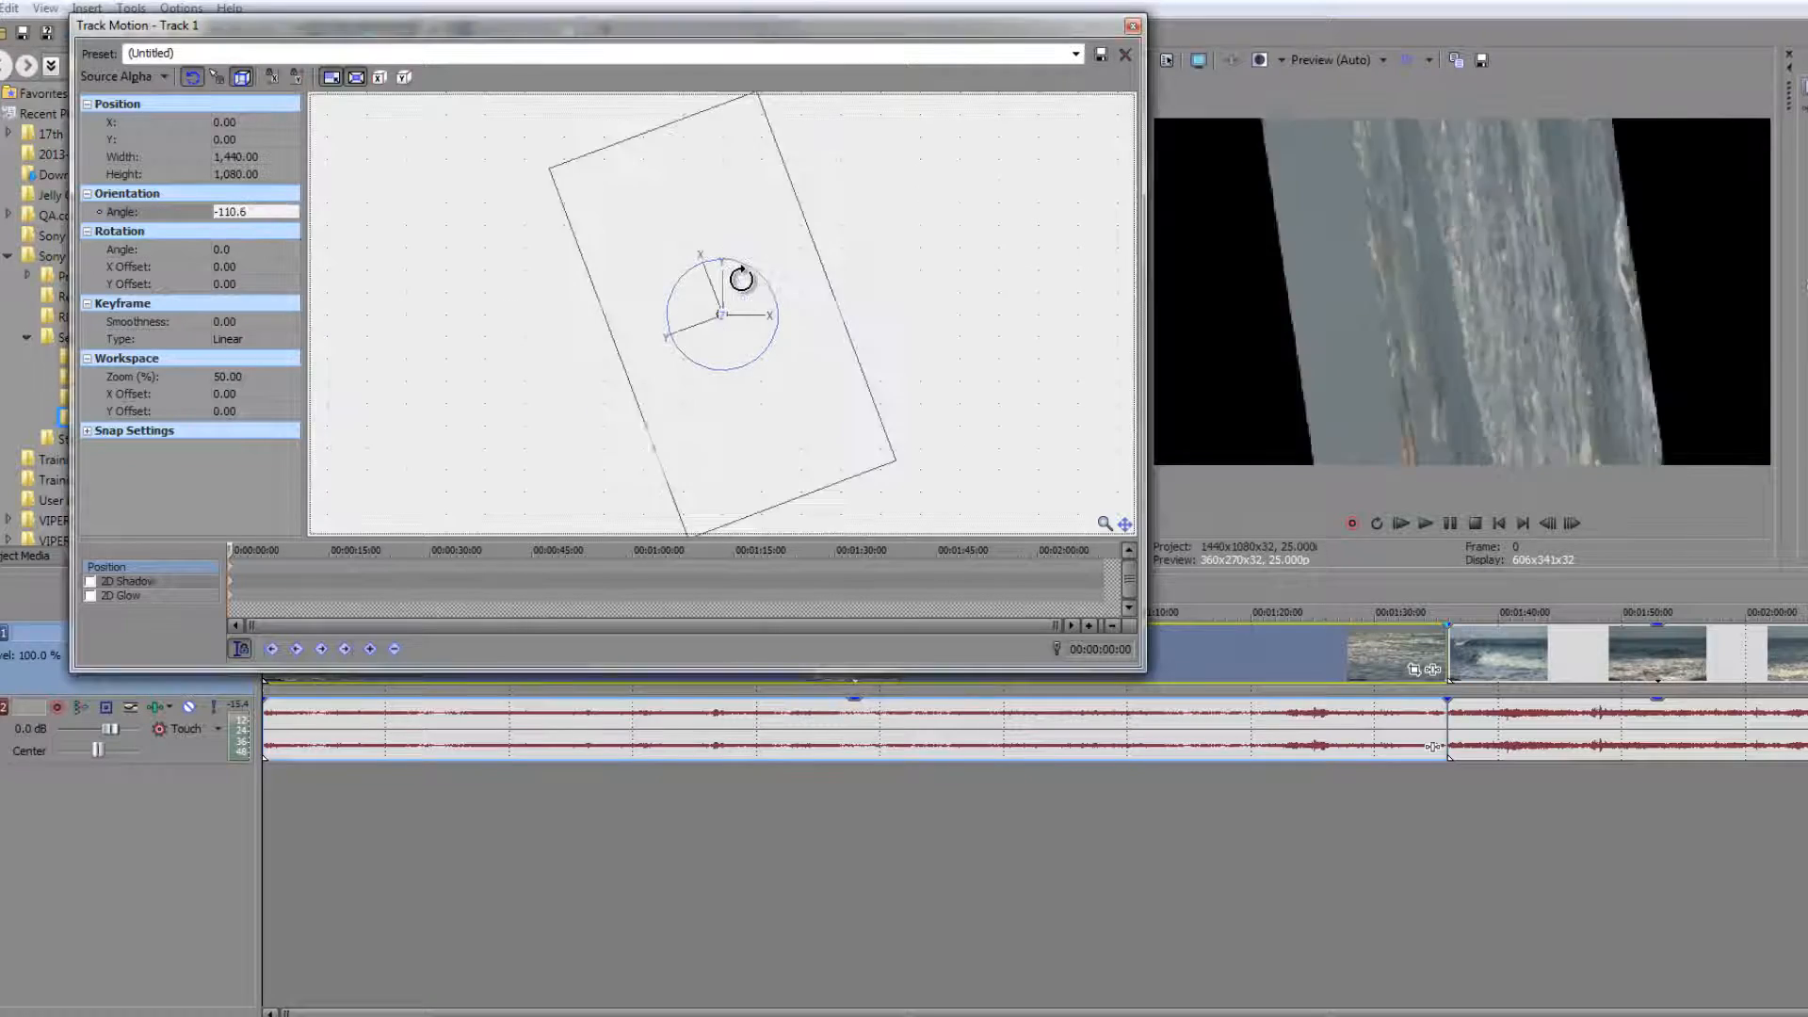
{"action": "left_click_drag", "start_coordinate": [741, 279], "coordinate": [777, 323]}
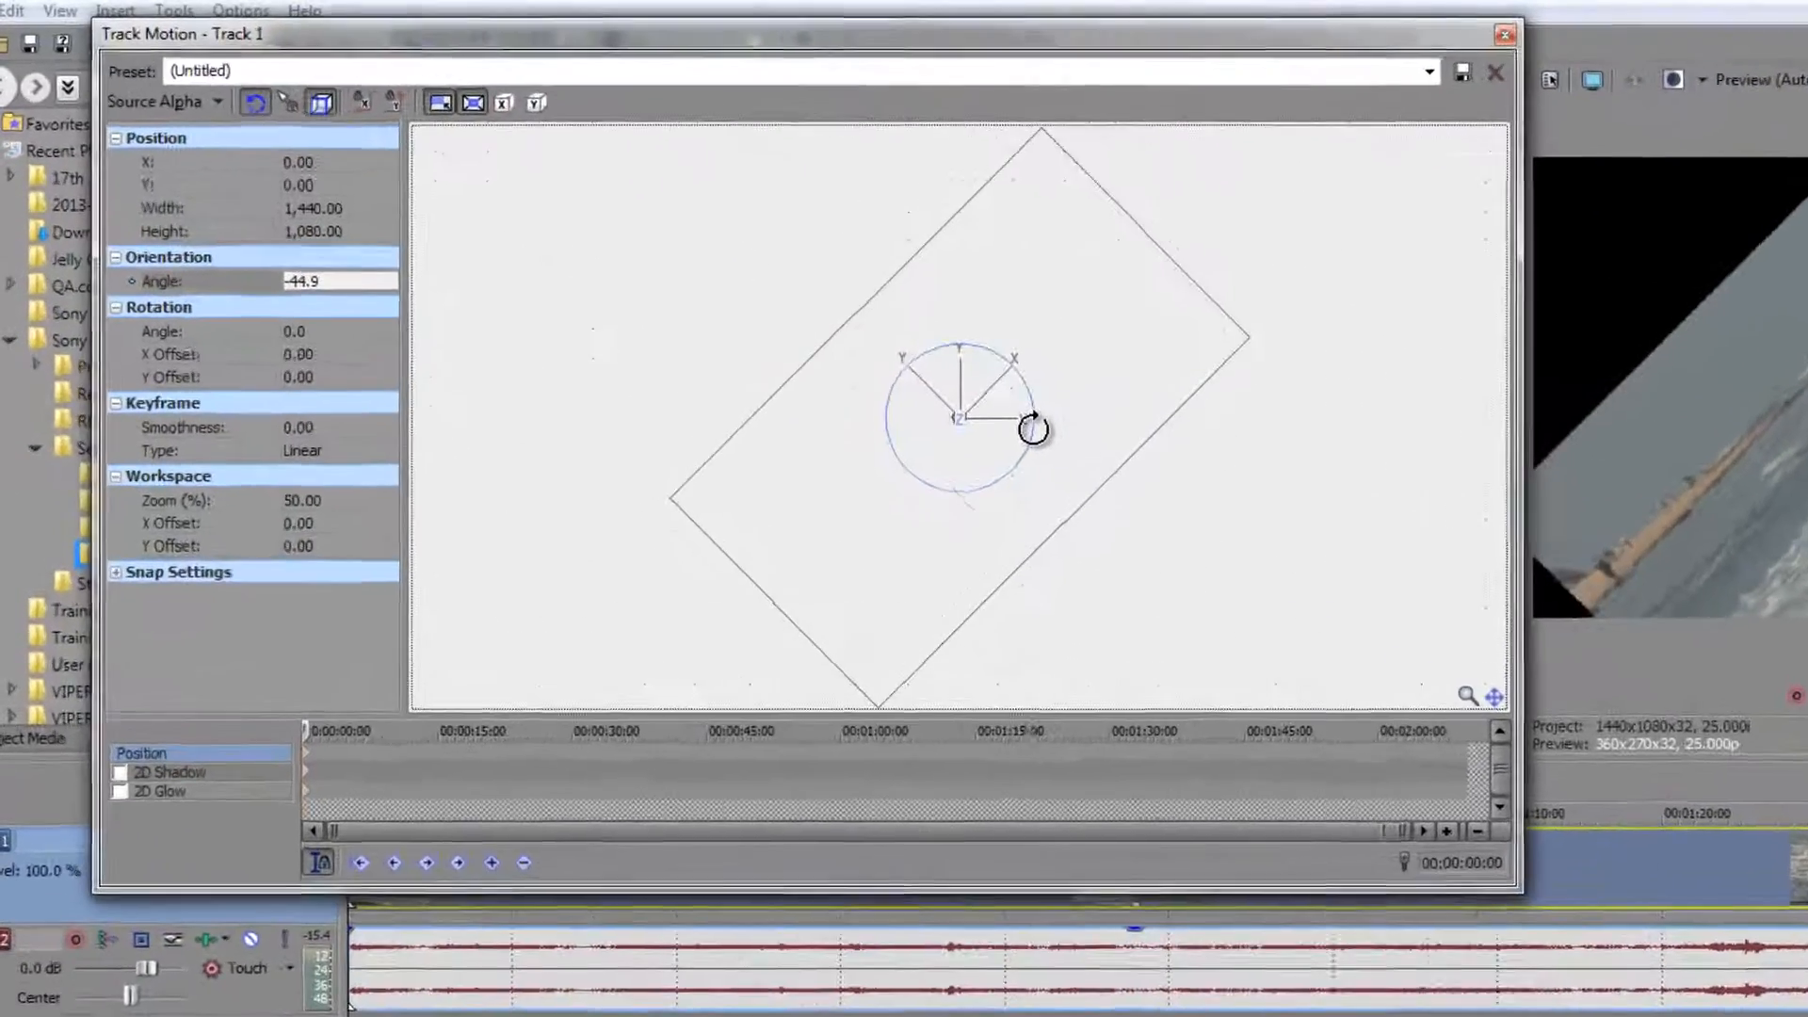
{"action": "double_click", "coordinate": [1030, 397]}
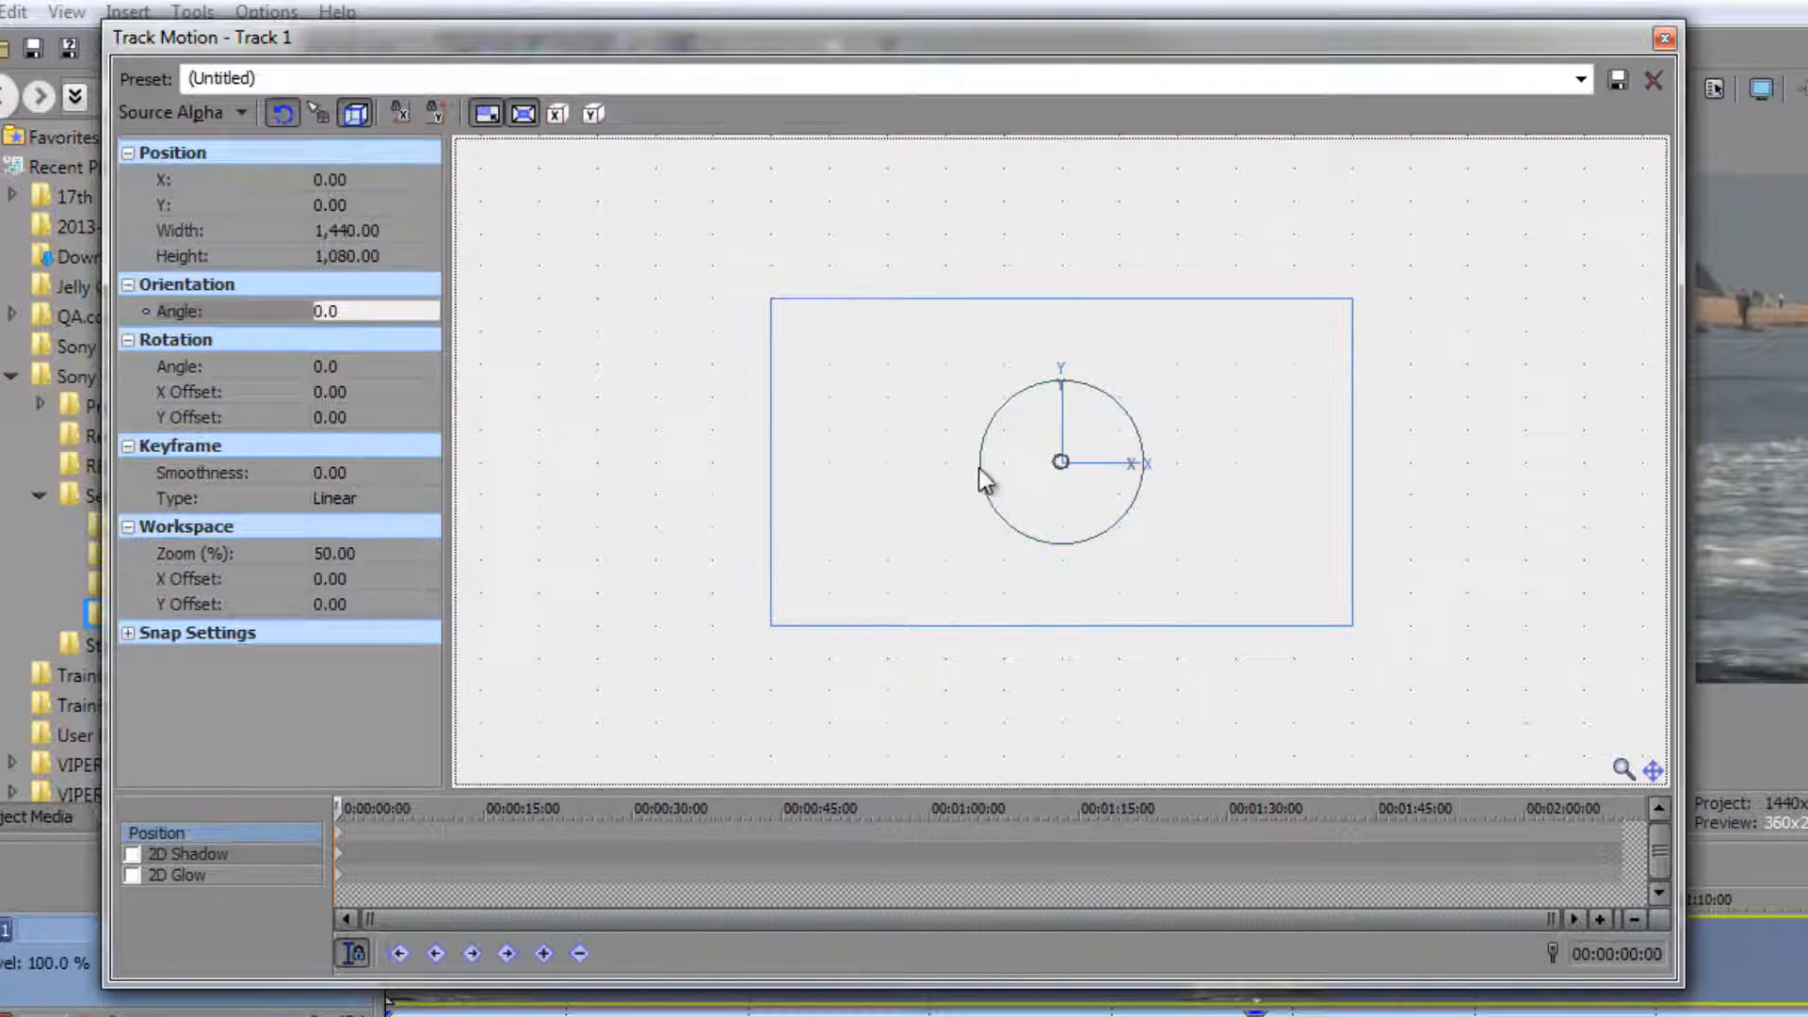
Step: Try rotation angles of 1,800 and 360 for the track and reset the rotation angle to 0
{"action": "left_click", "coordinate": [205, 369]}
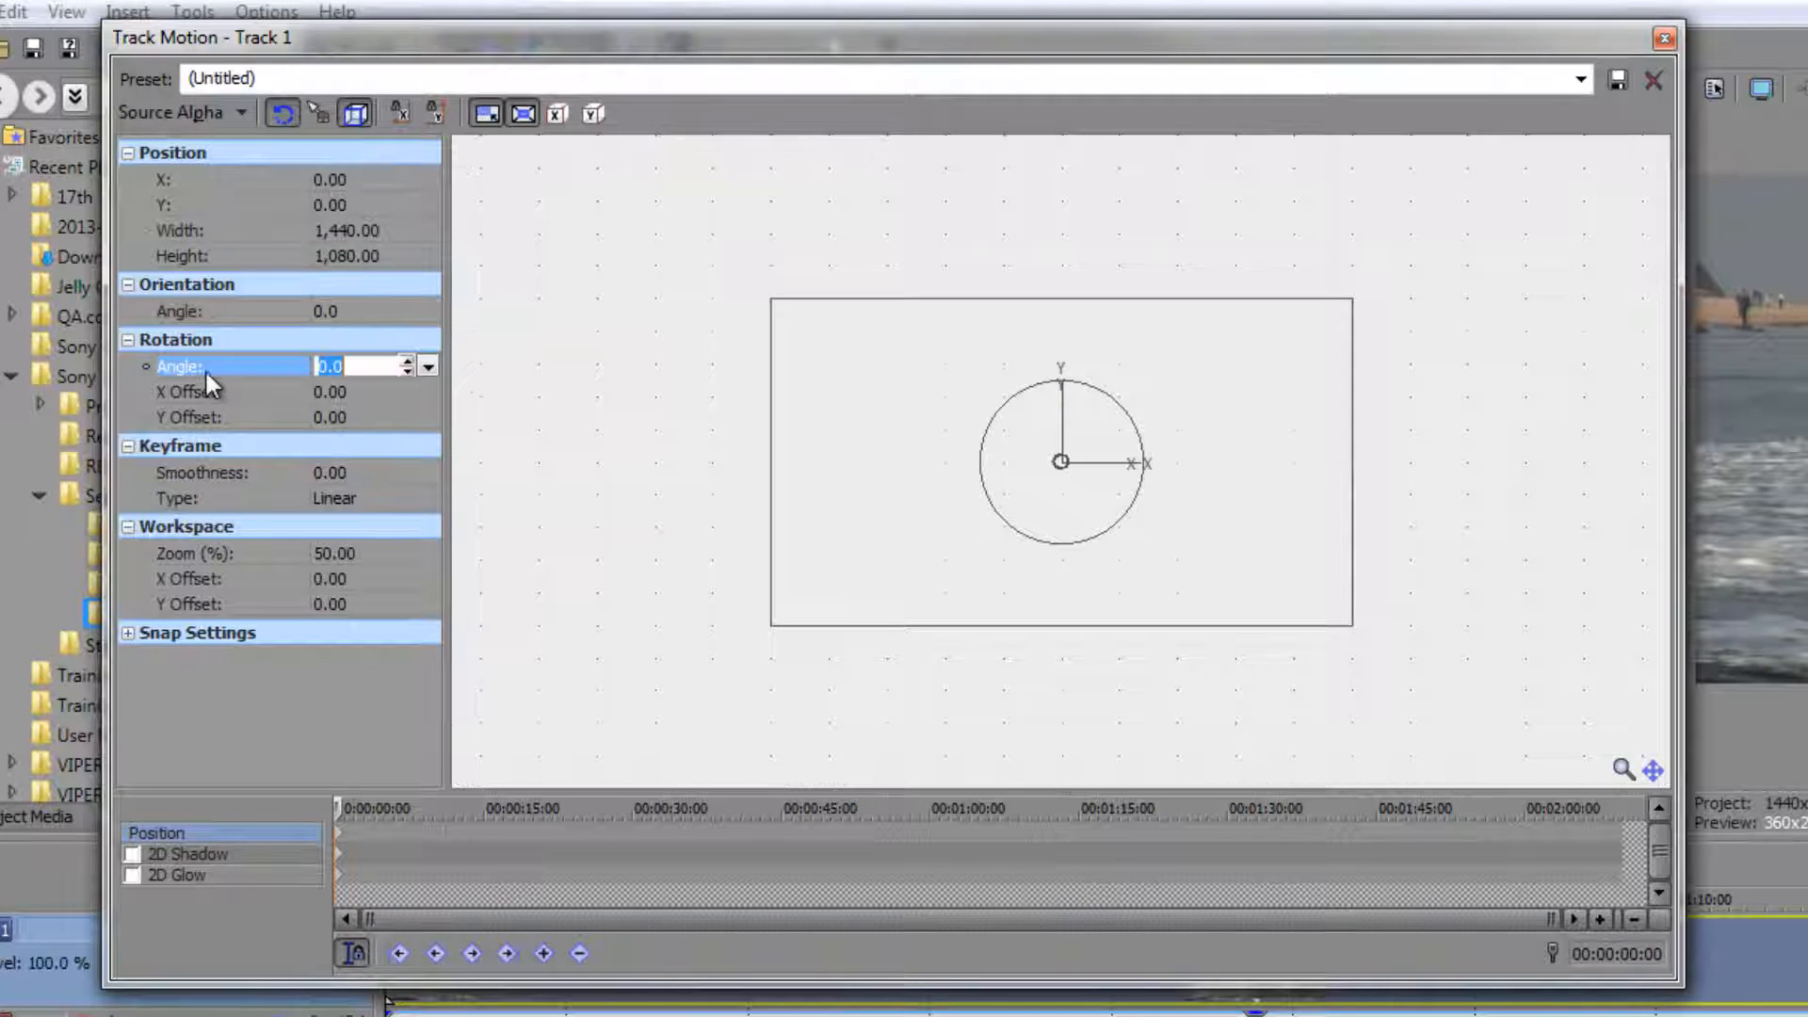
{"action": "left_click", "coordinate": [427, 367]}
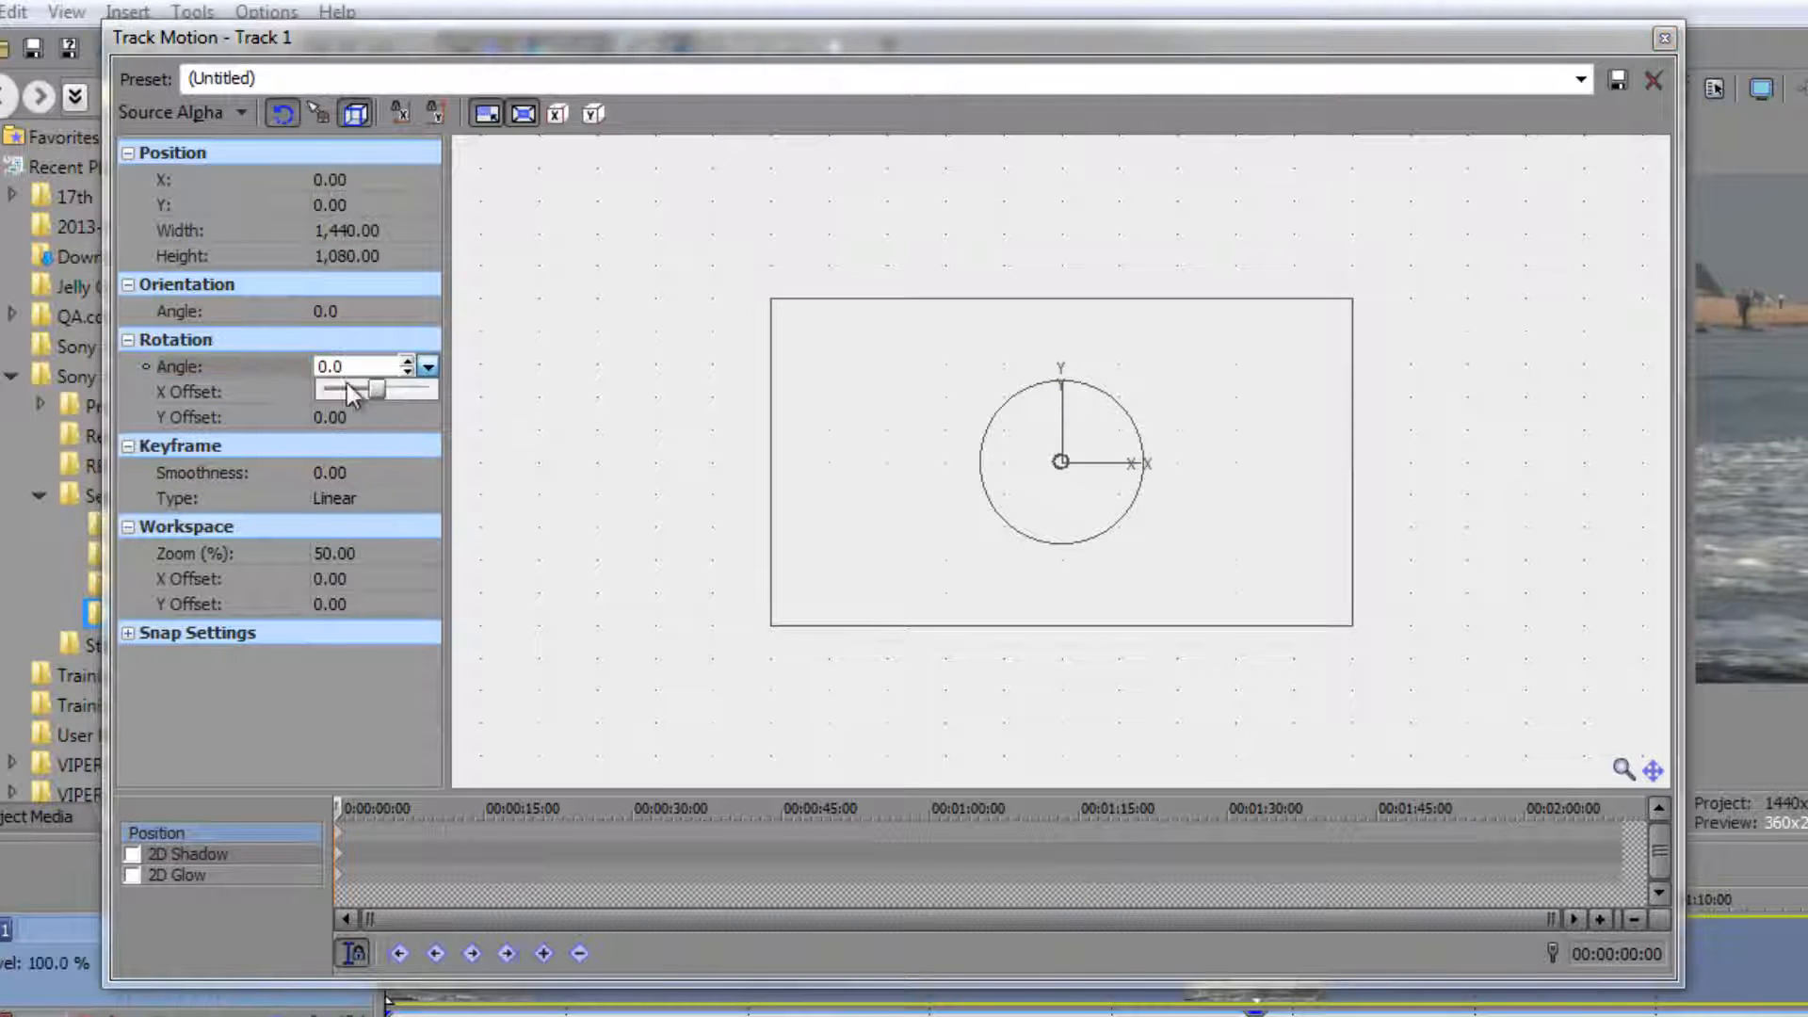
{"action": "left_click_drag", "start_coordinate": [380, 388], "coordinate": [454, 393]}
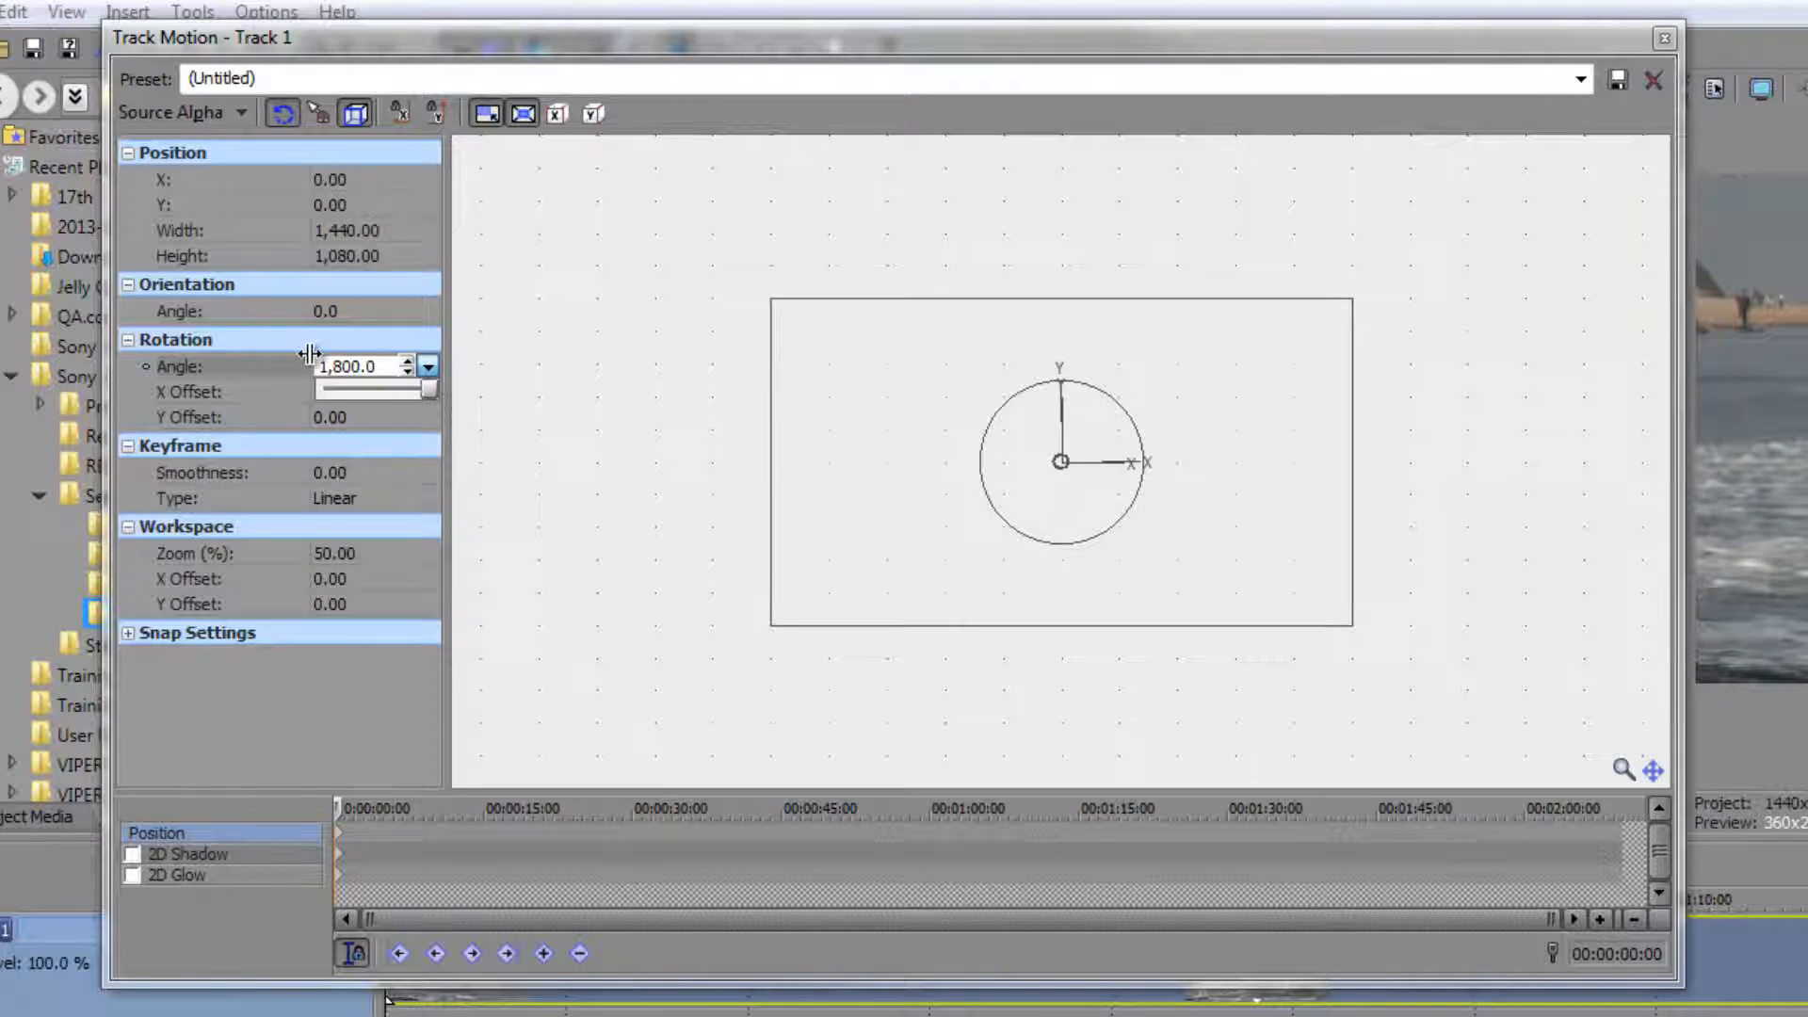
{"action": "left_click_drag", "start_coordinate": [431, 382], "coordinate": [390, 393]}
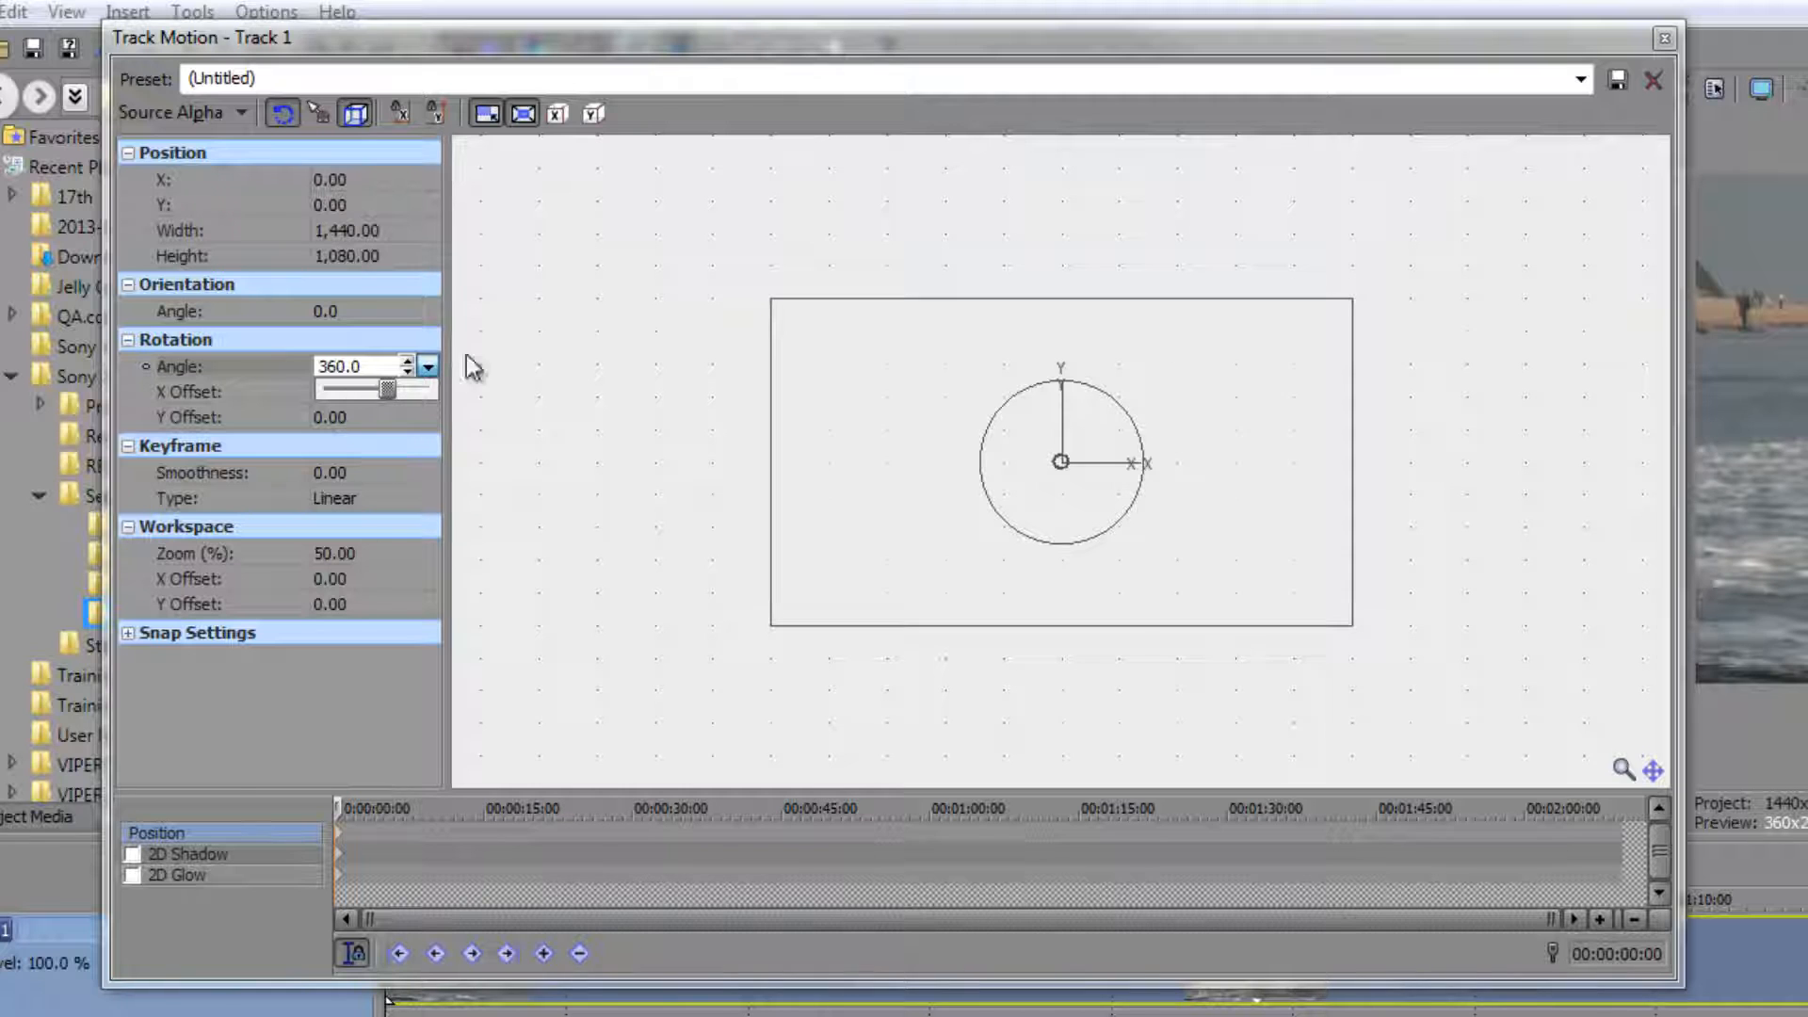
{"action": "left_click", "coordinate": [1030, 383]}
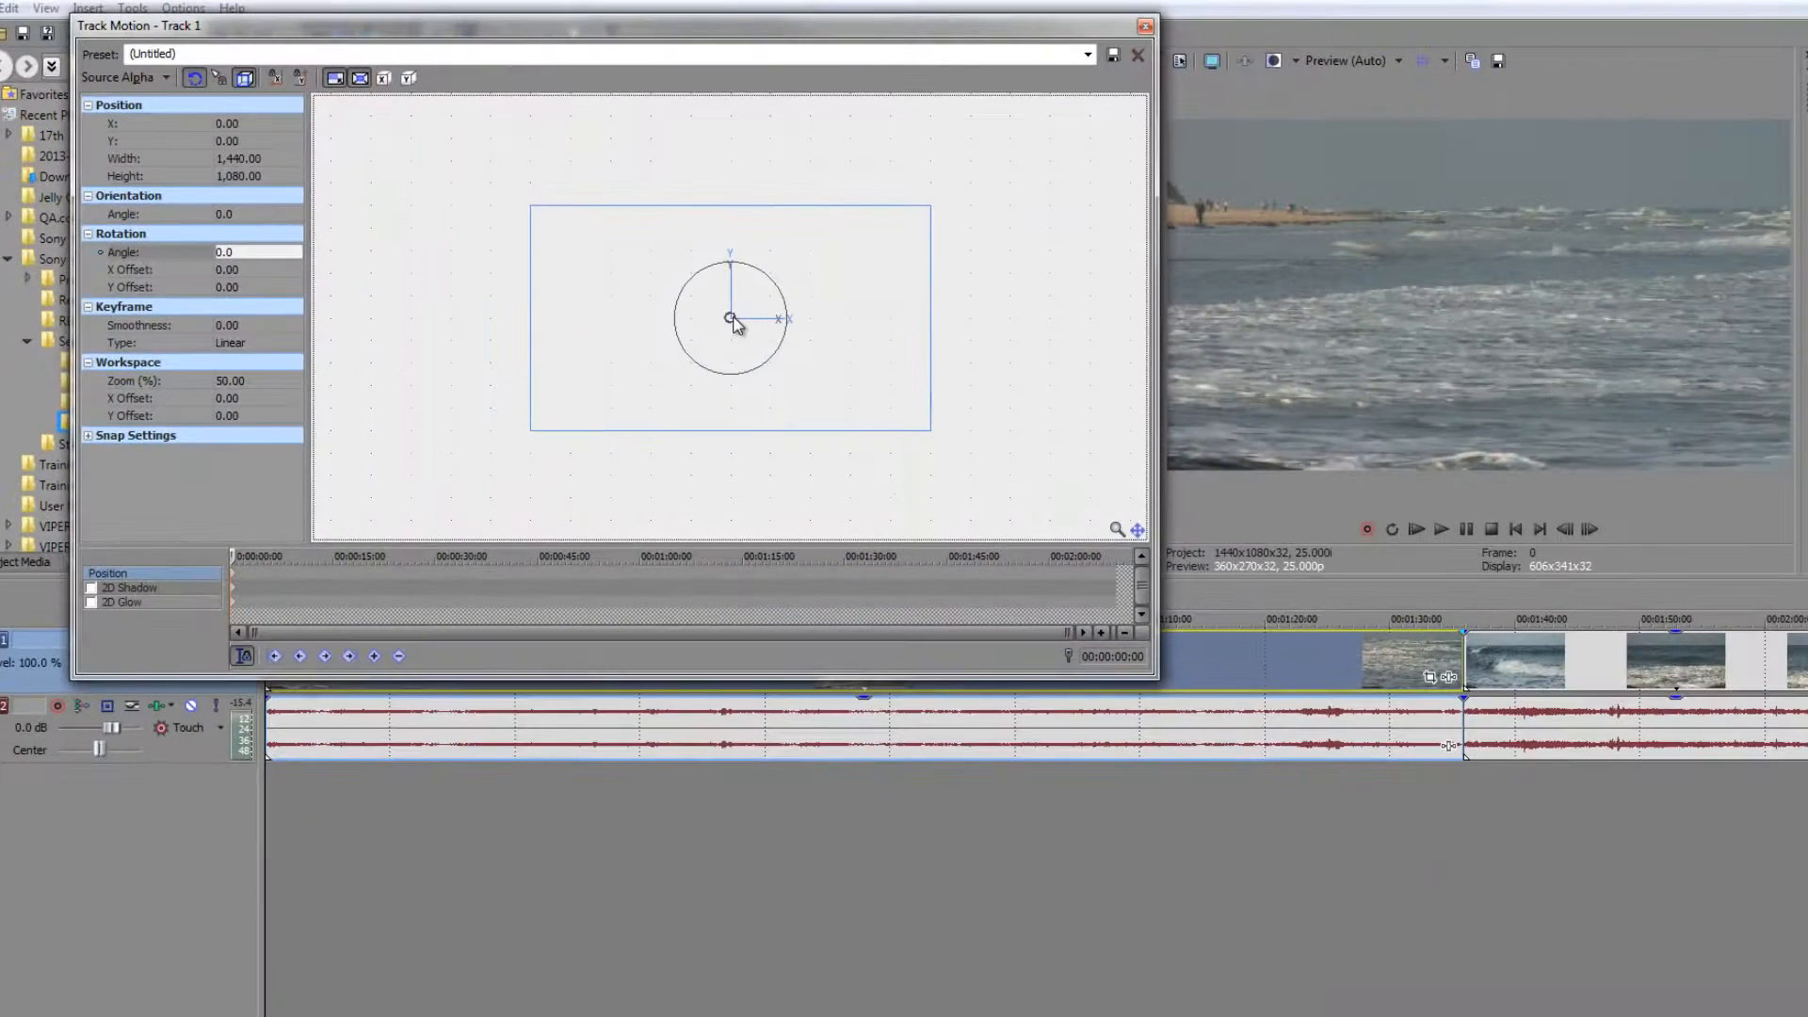
Step: Shrink the centred track frame to about 909 × 682 and check how the scaling affects the second clip in the preview
{"action": "mouse_move", "coordinate": [732, 323]}
{"action": "left_mouse_down"}
{"action": "mouse_move", "coordinate": [849, 283]}
{"action": "mouse_move", "coordinate": [710, 355]}
{"action": "mouse_move", "coordinate": [633, 274]}
{"action": "mouse_move", "coordinate": [750, 262]}
{"action": "mouse_move", "coordinate": [708, 317]}
{"action": "left_mouse_up"}
{"action": "key", "text": "ctrl+z"}
{"action": "left_click_drag", "start_coordinate": [929, 215], "coordinate": [855, 250]}
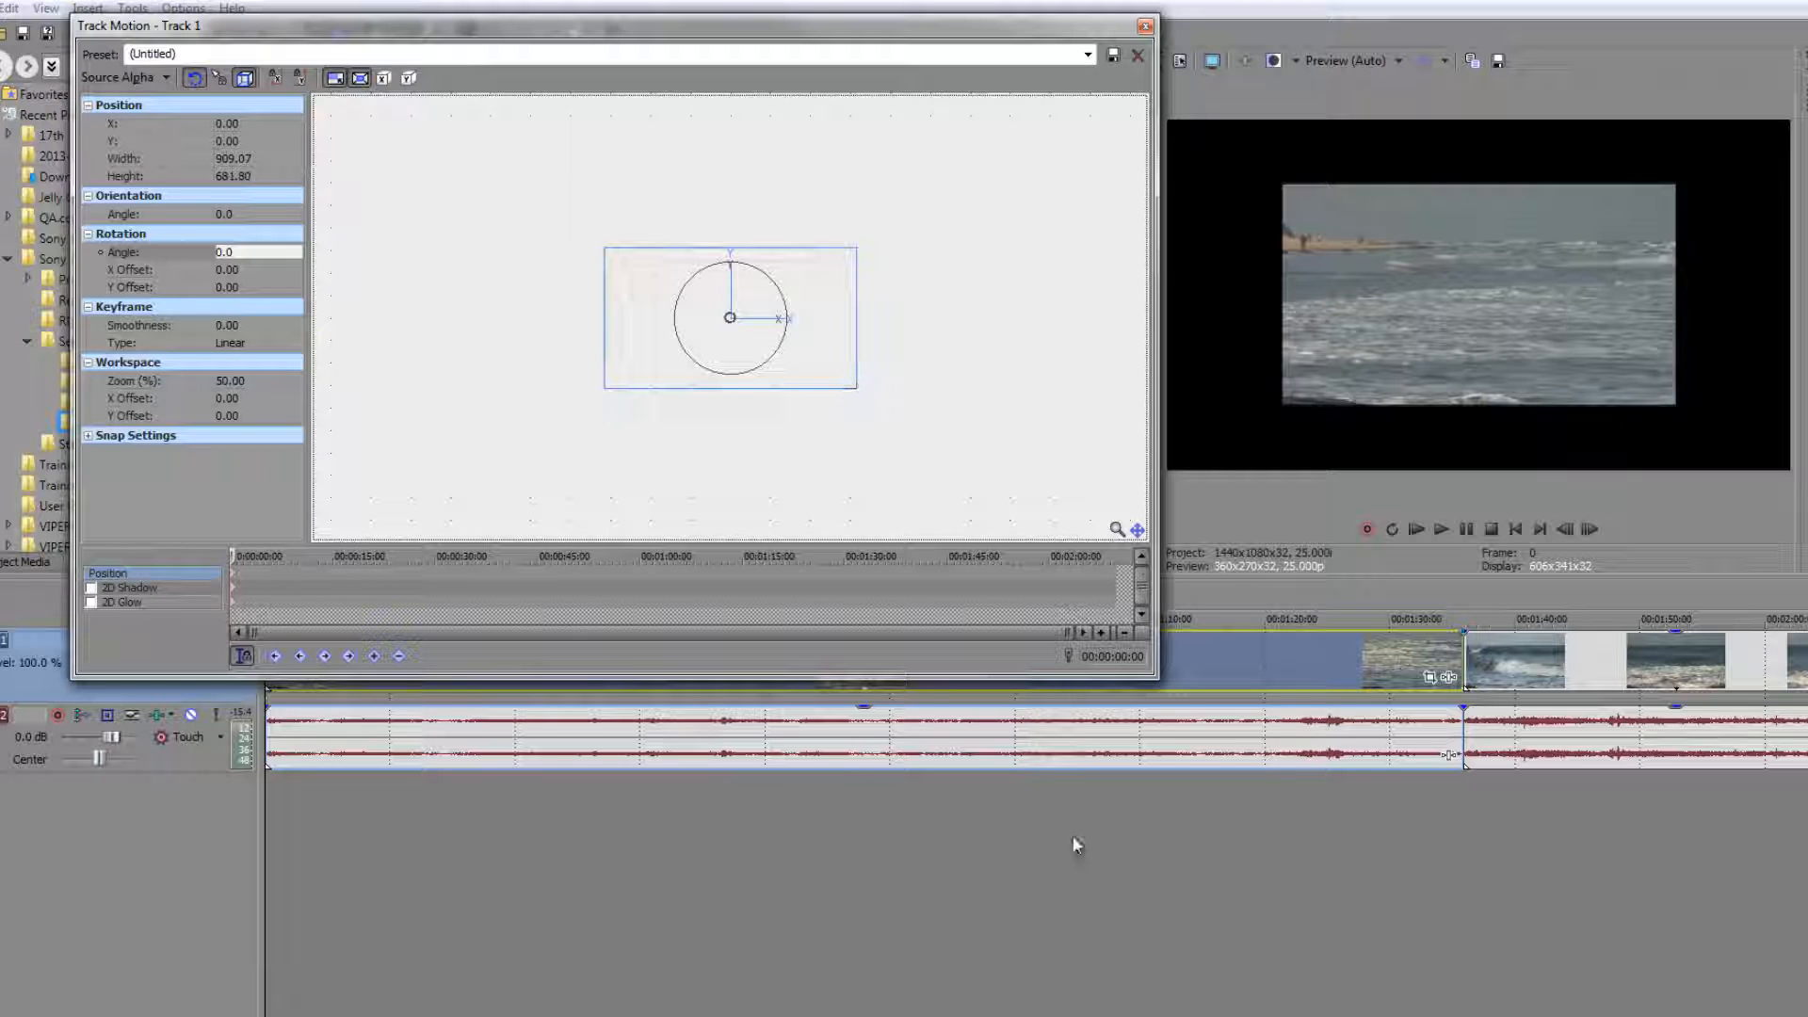
{"action": "left_click", "coordinate": [1747, 804]}
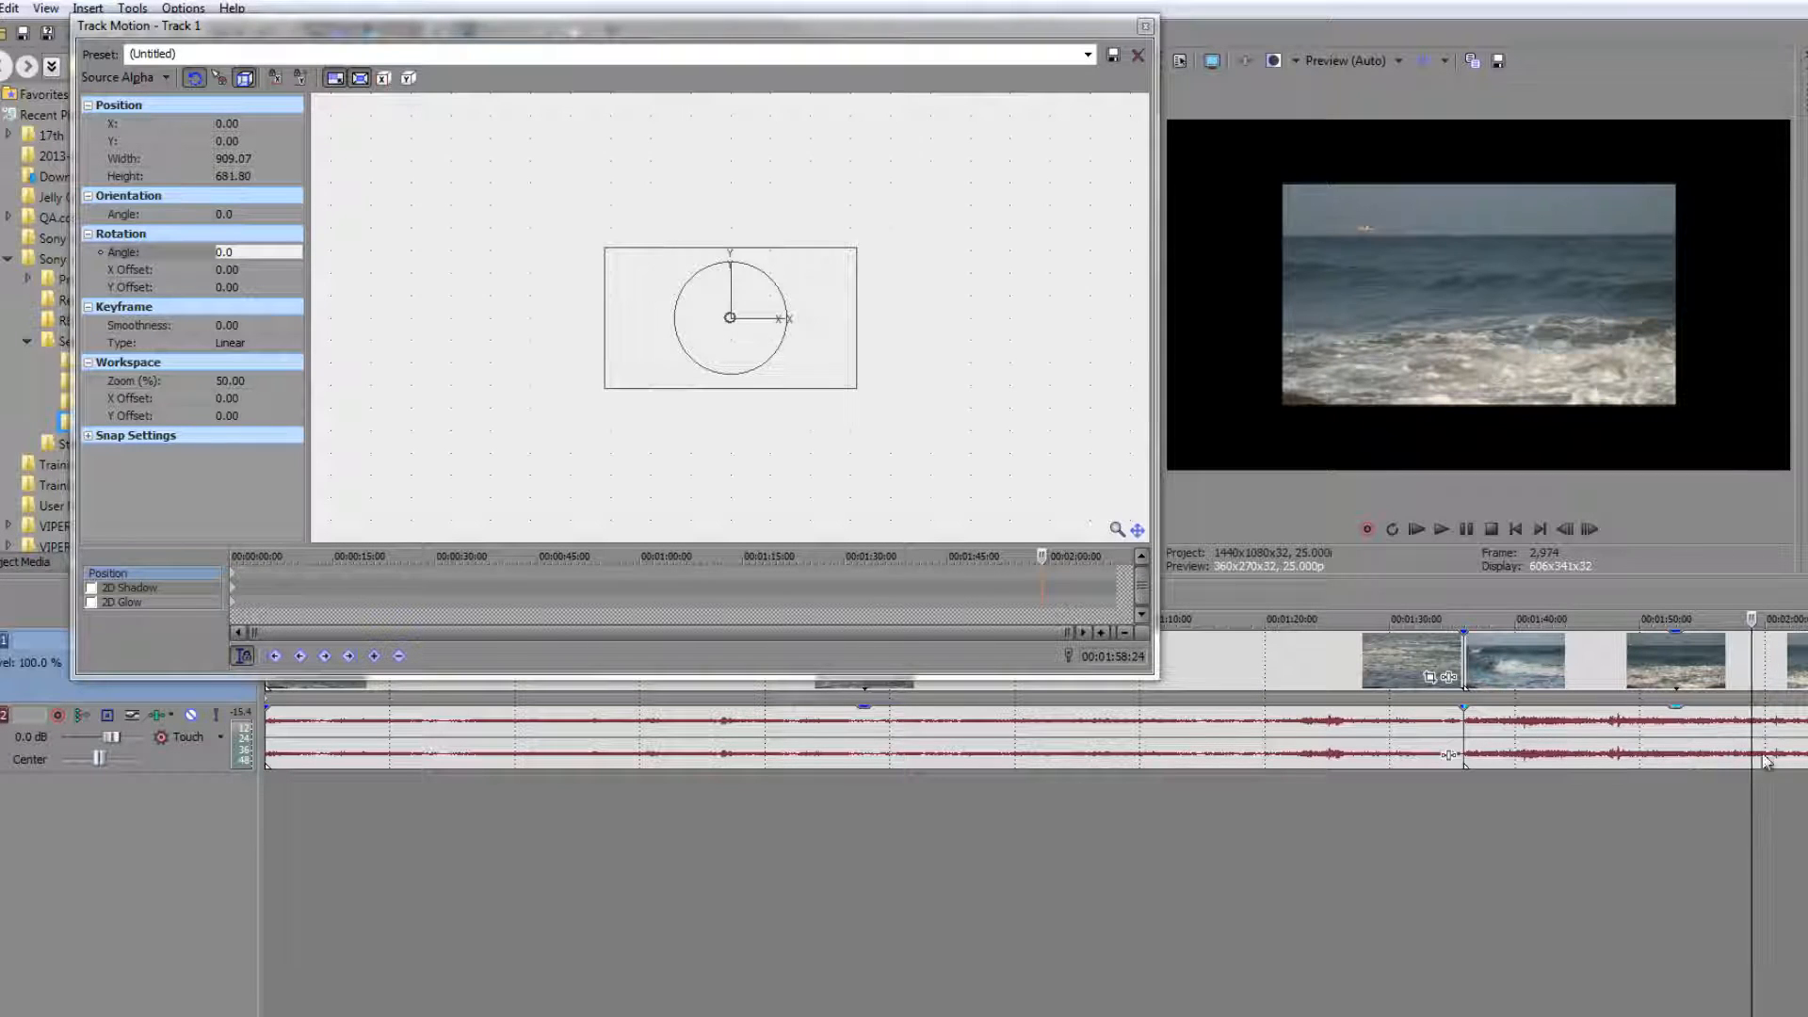
{"action": "left_click_drag", "start_coordinate": [1751, 798], "coordinate": [265, 821]}
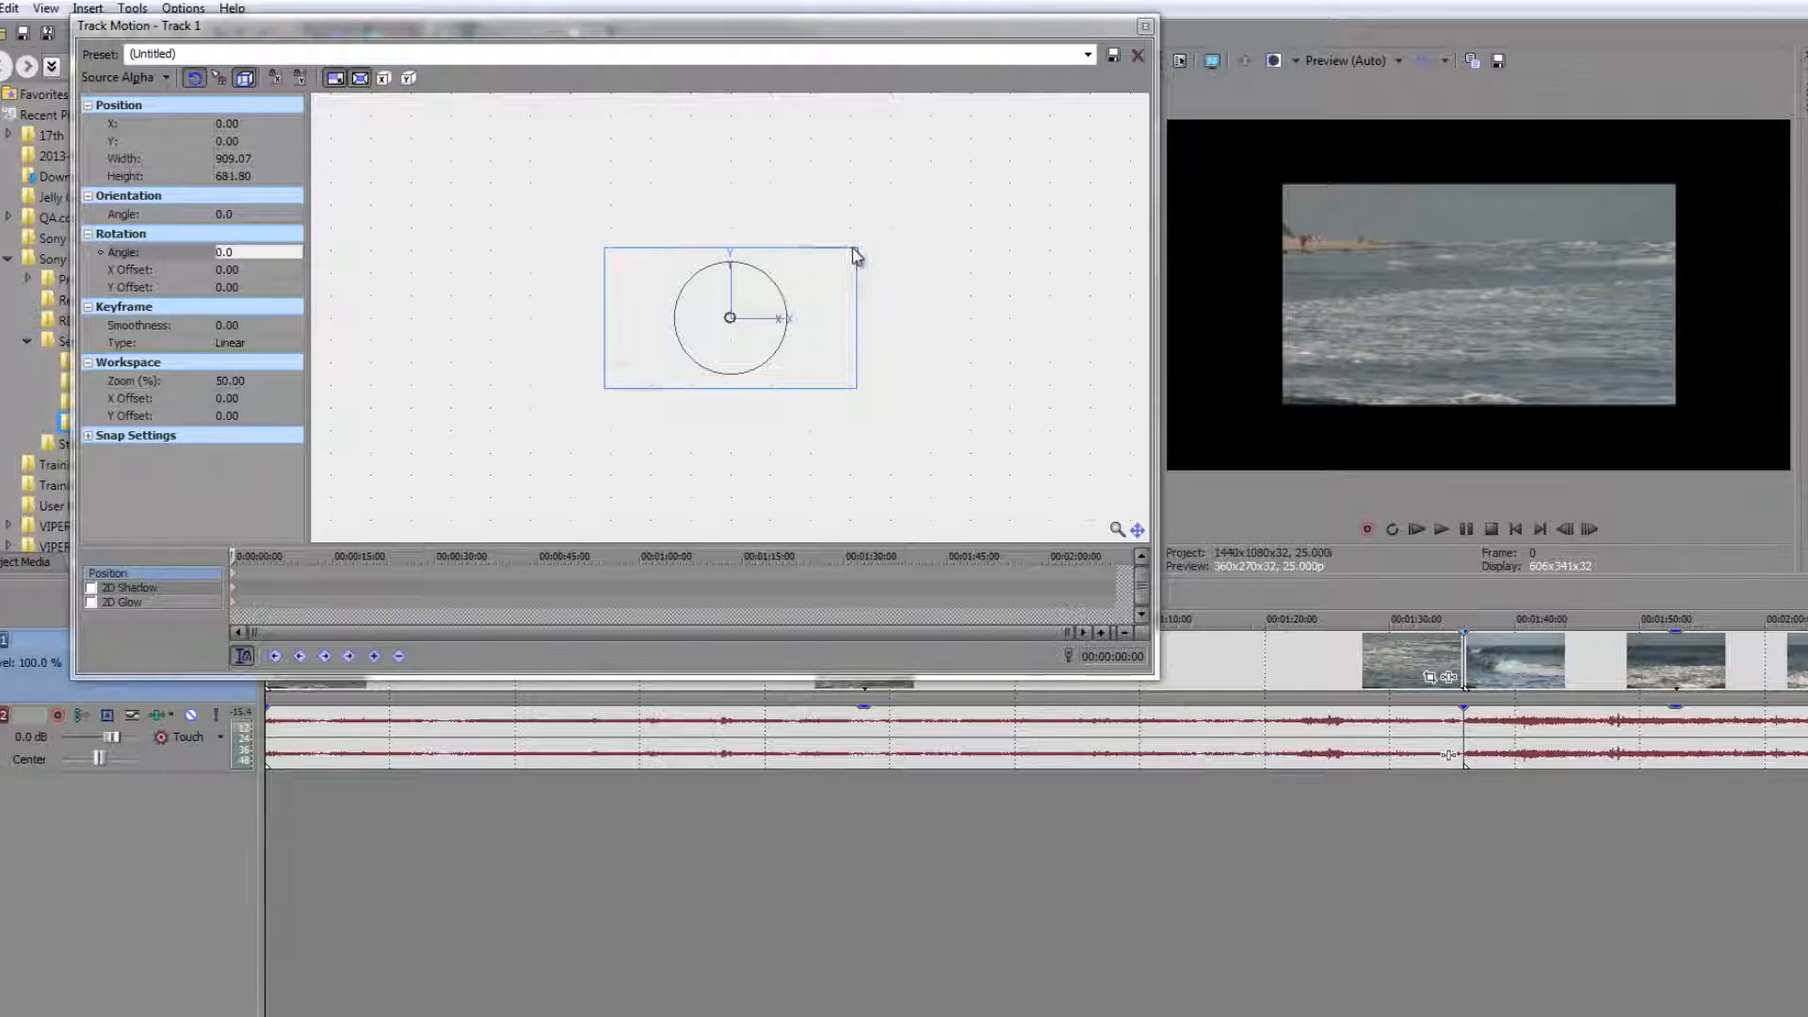
Step: Shrink the track frame further to about 482 × 362, keeping it centred
{"action": "left_click_drag", "start_coordinate": [852, 250], "coordinate": [829, 270]}
{"action": "left_click_drag", "start_coordinate": [811, 282], "coordinate": [803, 279]}
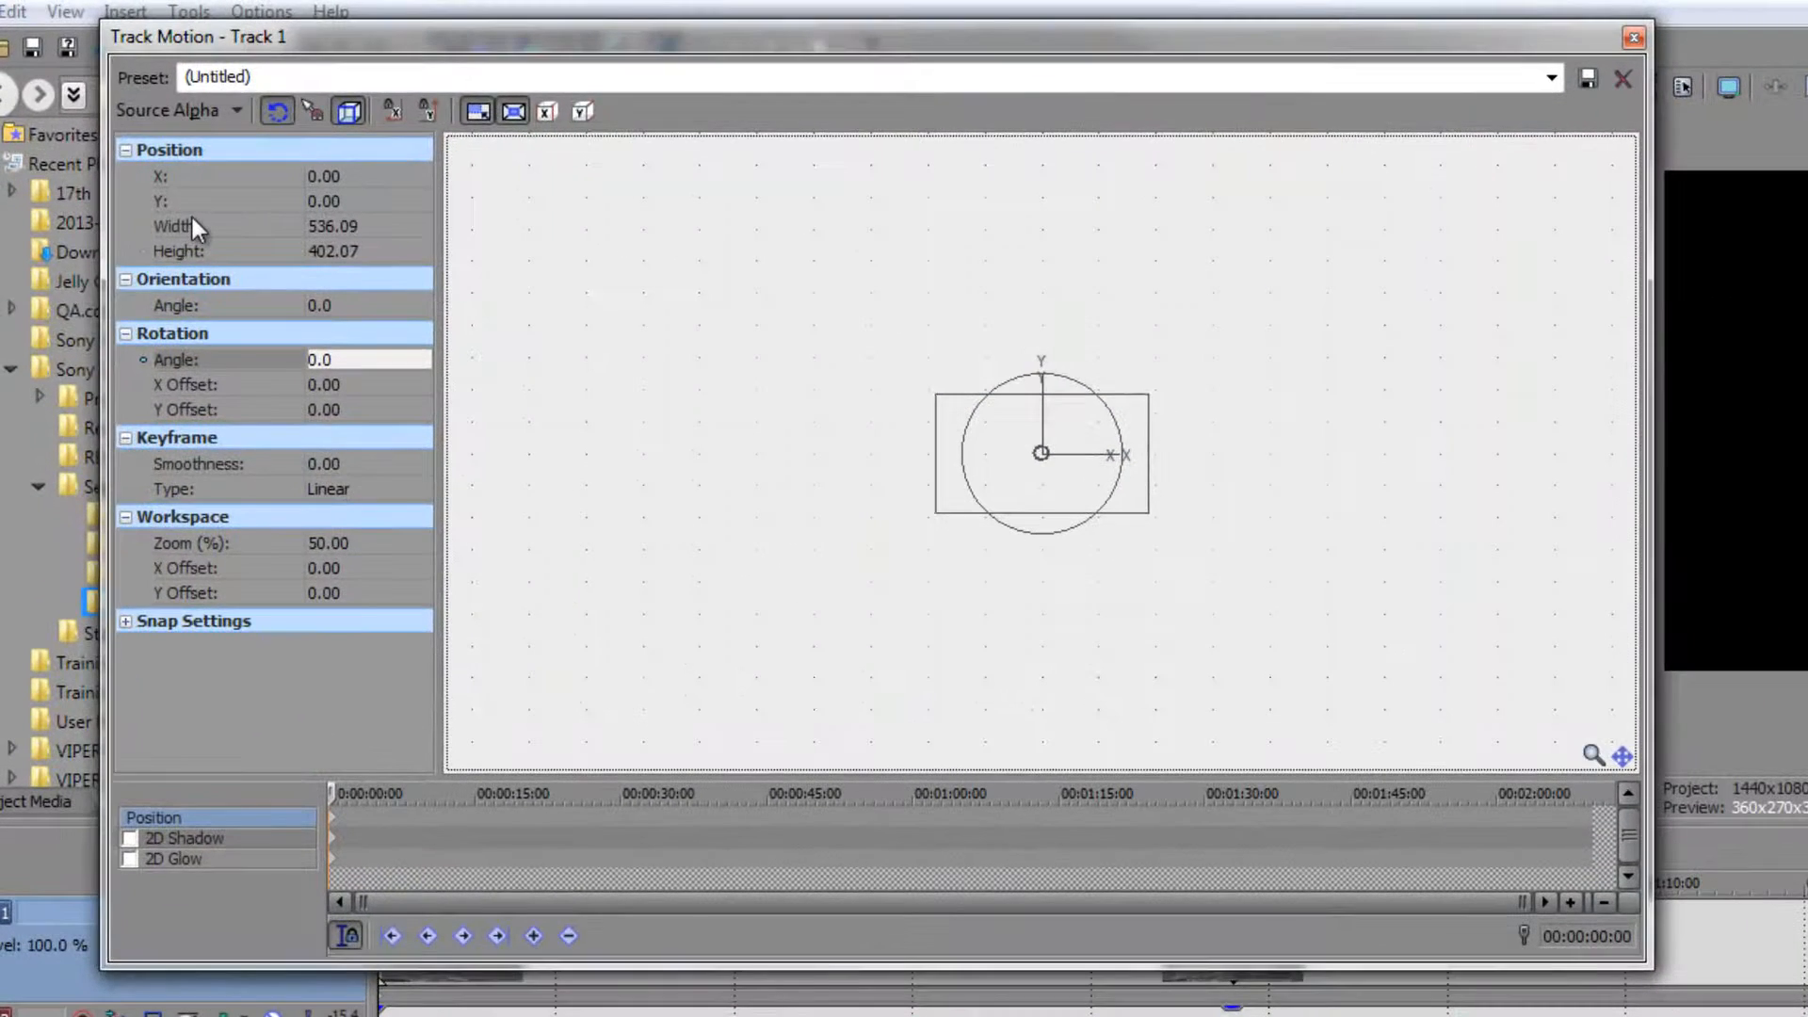
{"action": "mouse_move", "coordinate": [1142, 400]}
{"action": "left_mouse_down"}
{"action": "mouse_move", "coordinate": [1112, 407]}
{"action": "mouse_move", "coordinate": [1141, 399]}
{"action": "left_mouse_up"}
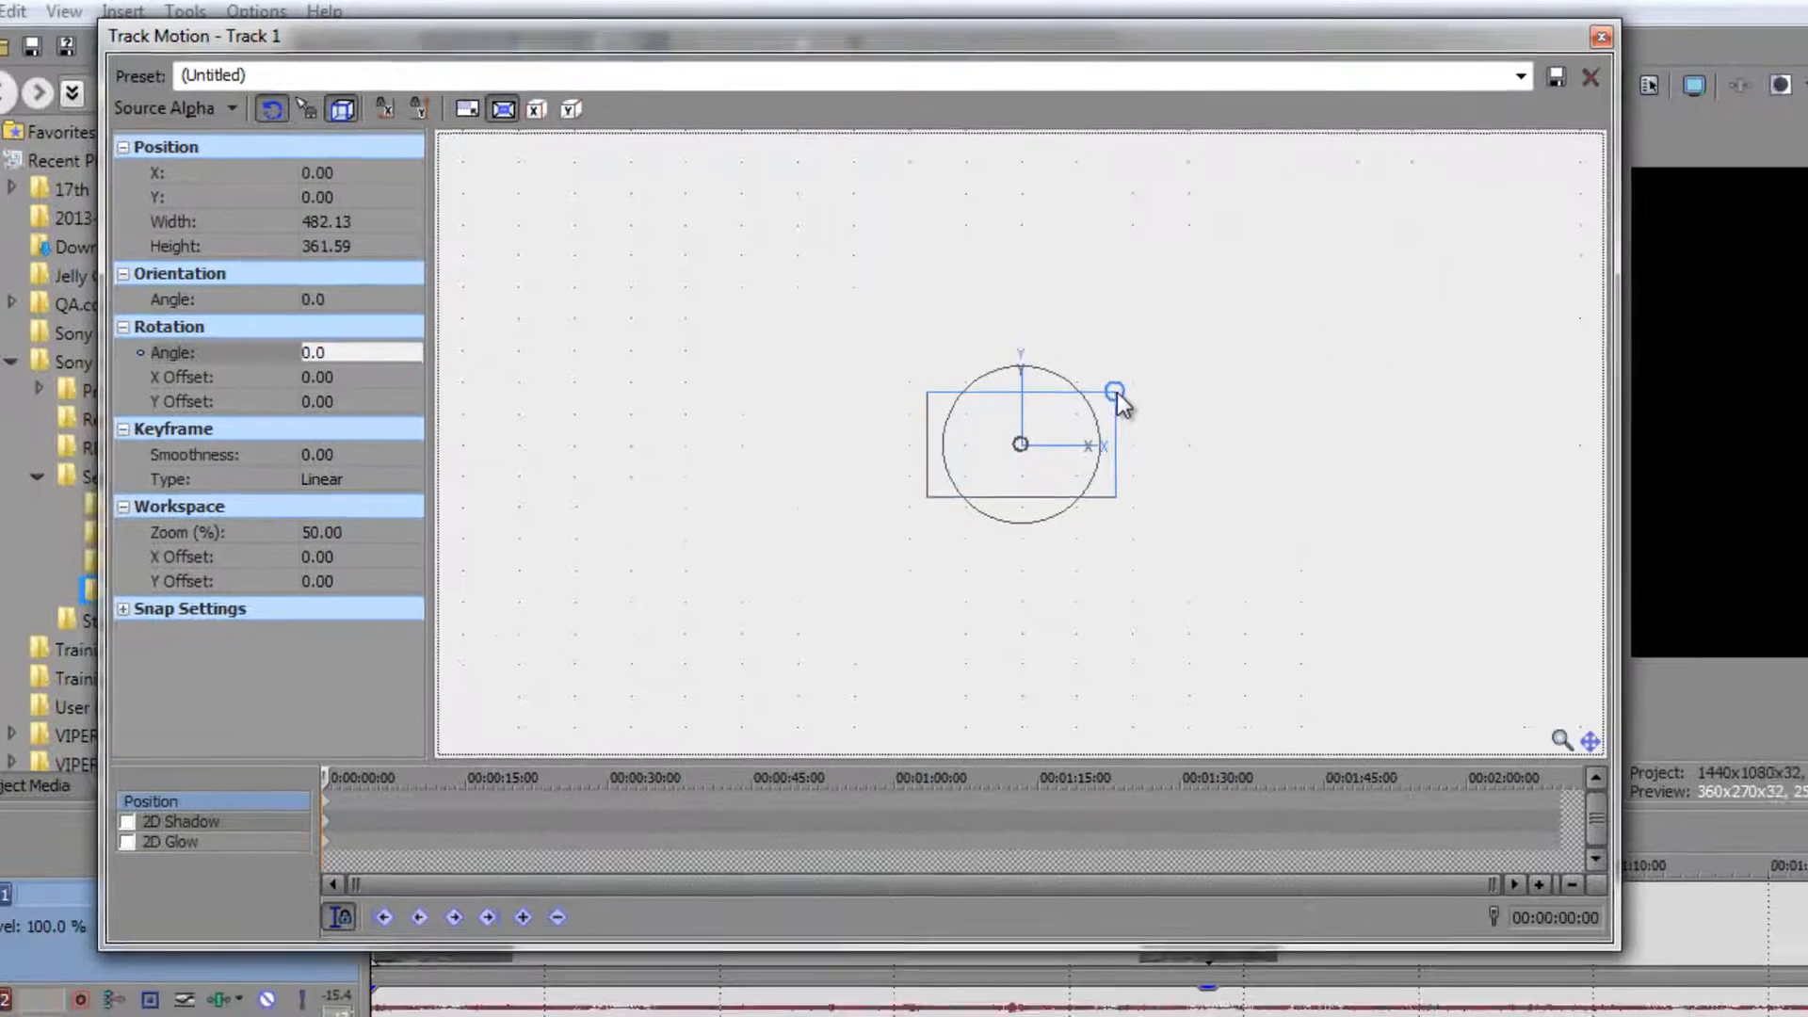
Step: Try resizing the frame without aspect ratio locking and without scaling about the centre, undo both attempts, and restore both options
{"action": "left_click_drag", "start_coordinate": [1117, 392], "coordinate": [1101, 353]}
{"action": "mouse_move", "coordinate": [789, 252]}
{"action": "left_mouse_down"}
{"action": "mouse_move", "coordinate": [799, 296]}
{"action": "mouse_move", "coordinate": [795, 38]}
{"action": "mouse_move", "coordinate": [798, 325]}
{"action": "mouse_move", "coordinate": [801, 228]}
{"action": "left_mouse_up"}
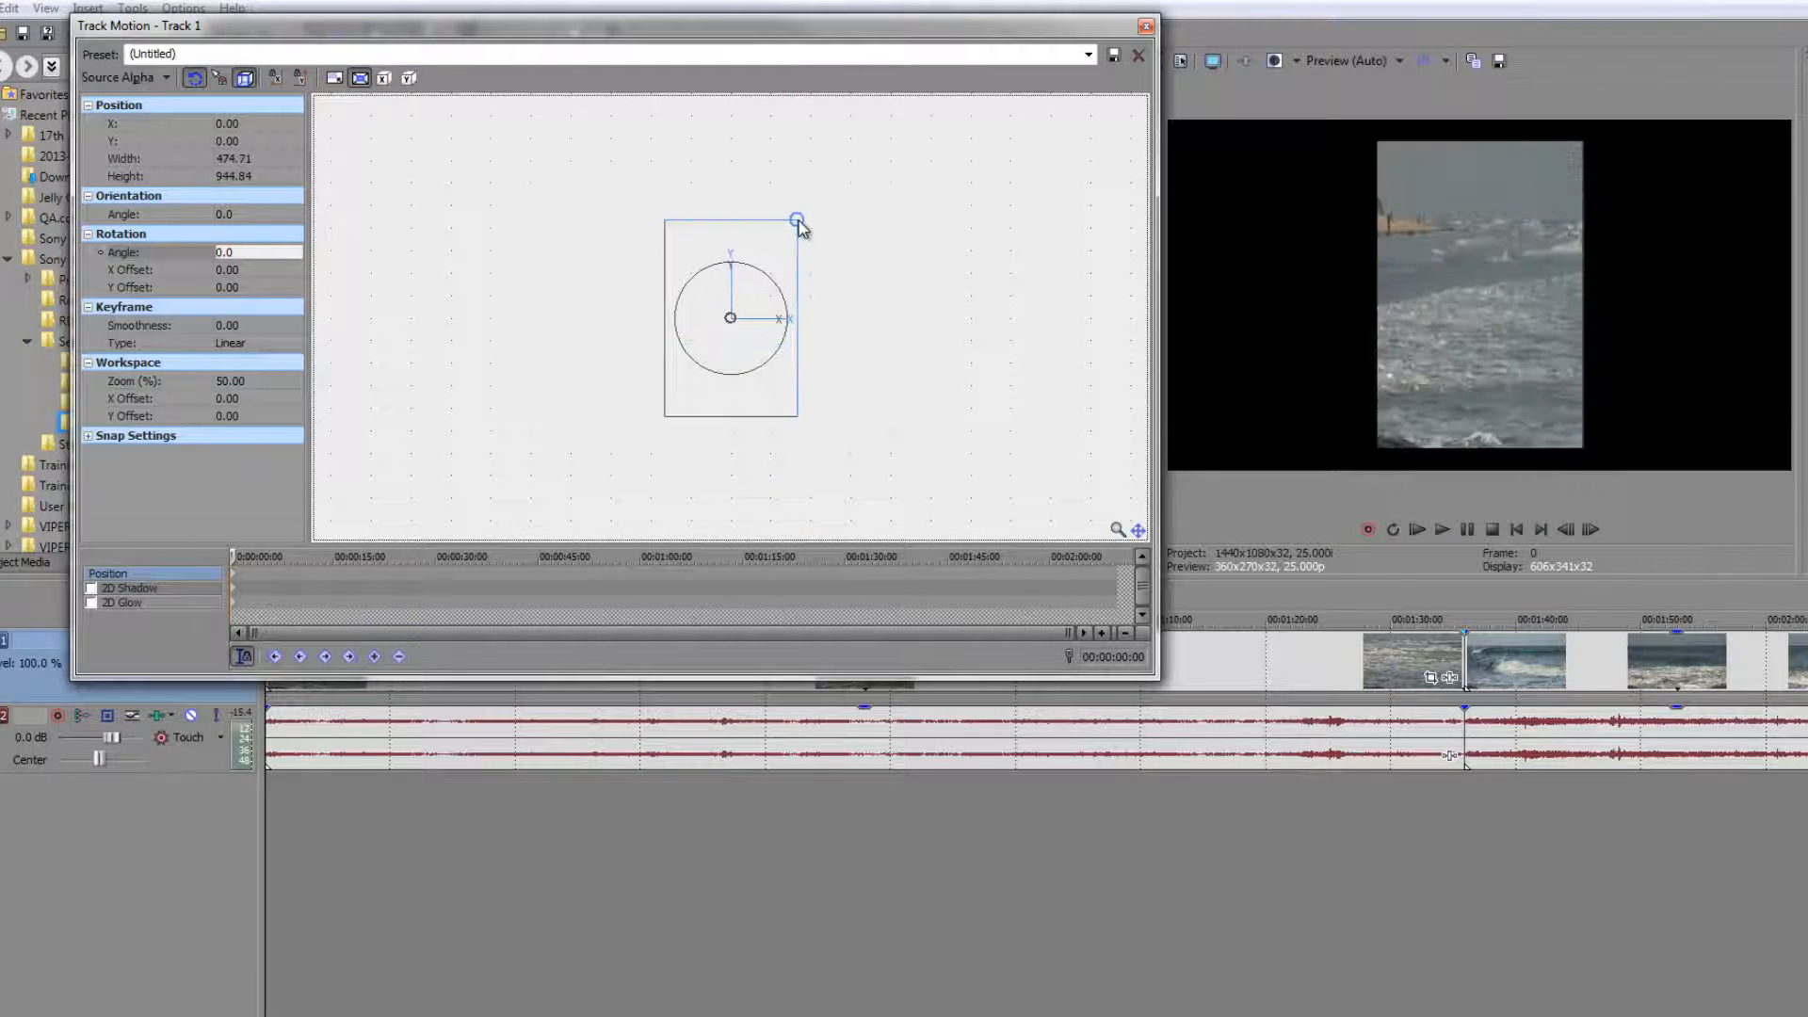
{"action": "key", "text": "ctrl+z"}
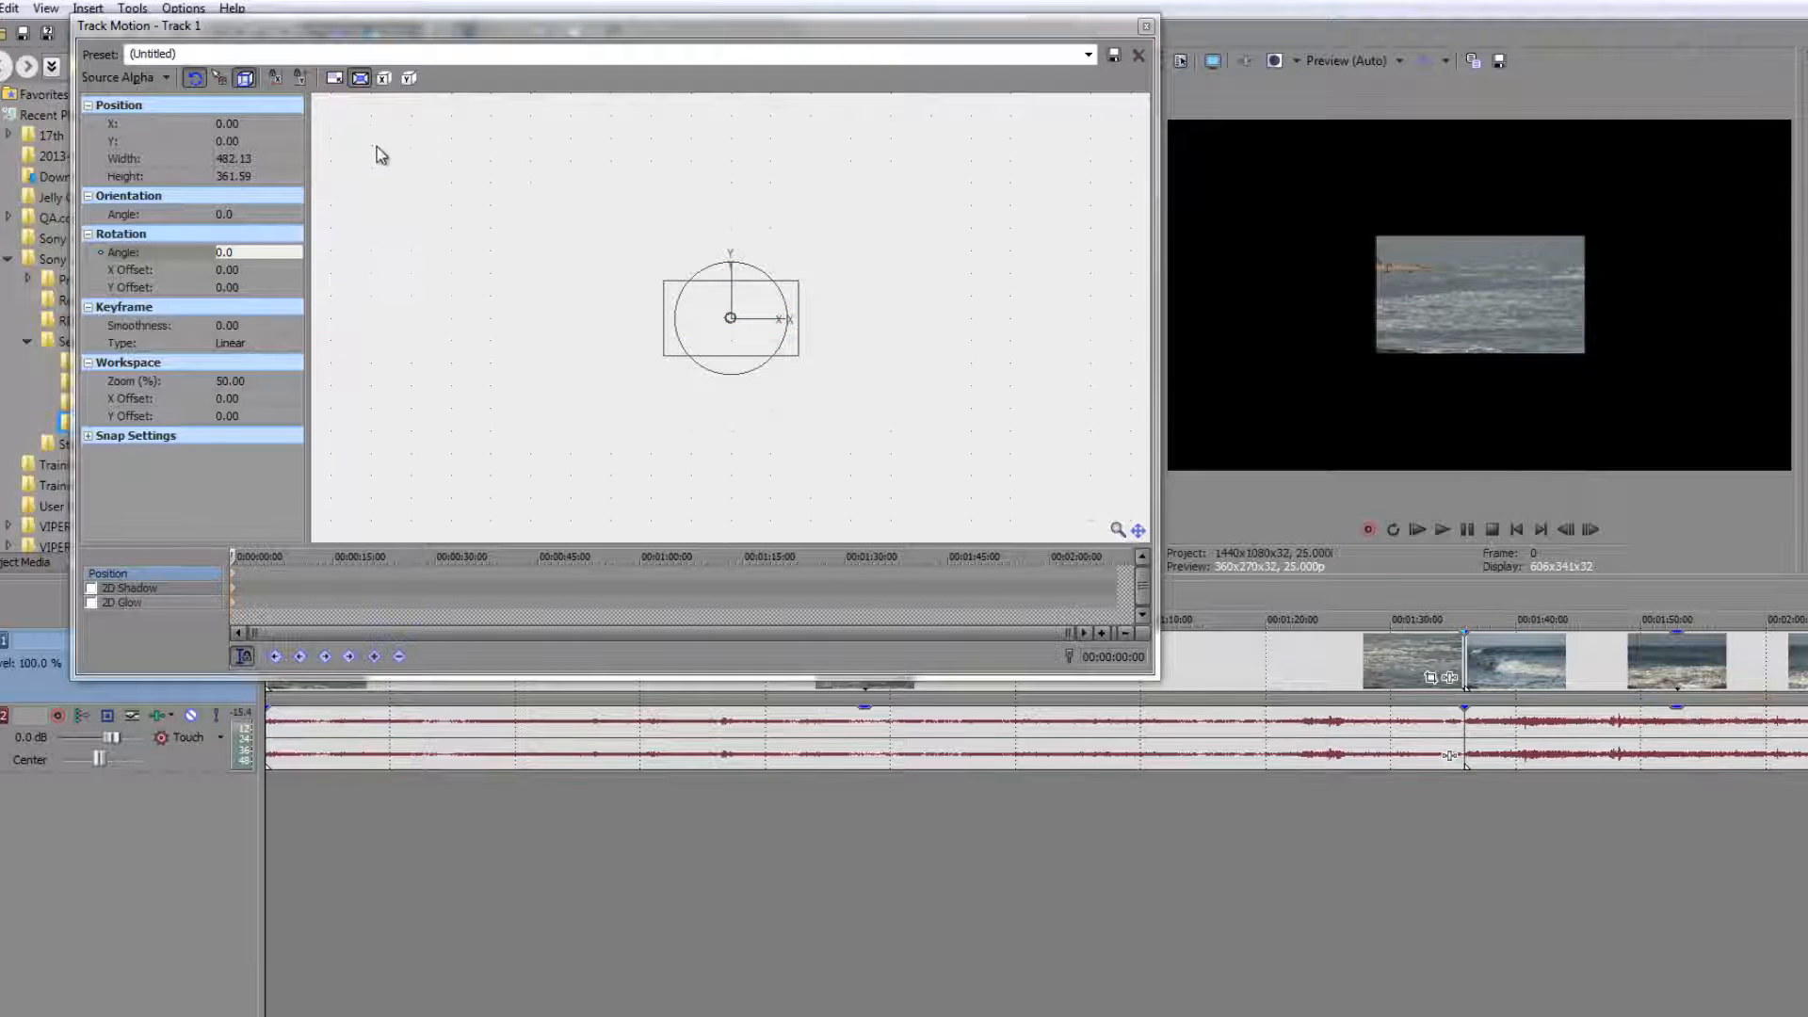
{"action": "left_click", "coordinate": [333, 81]}
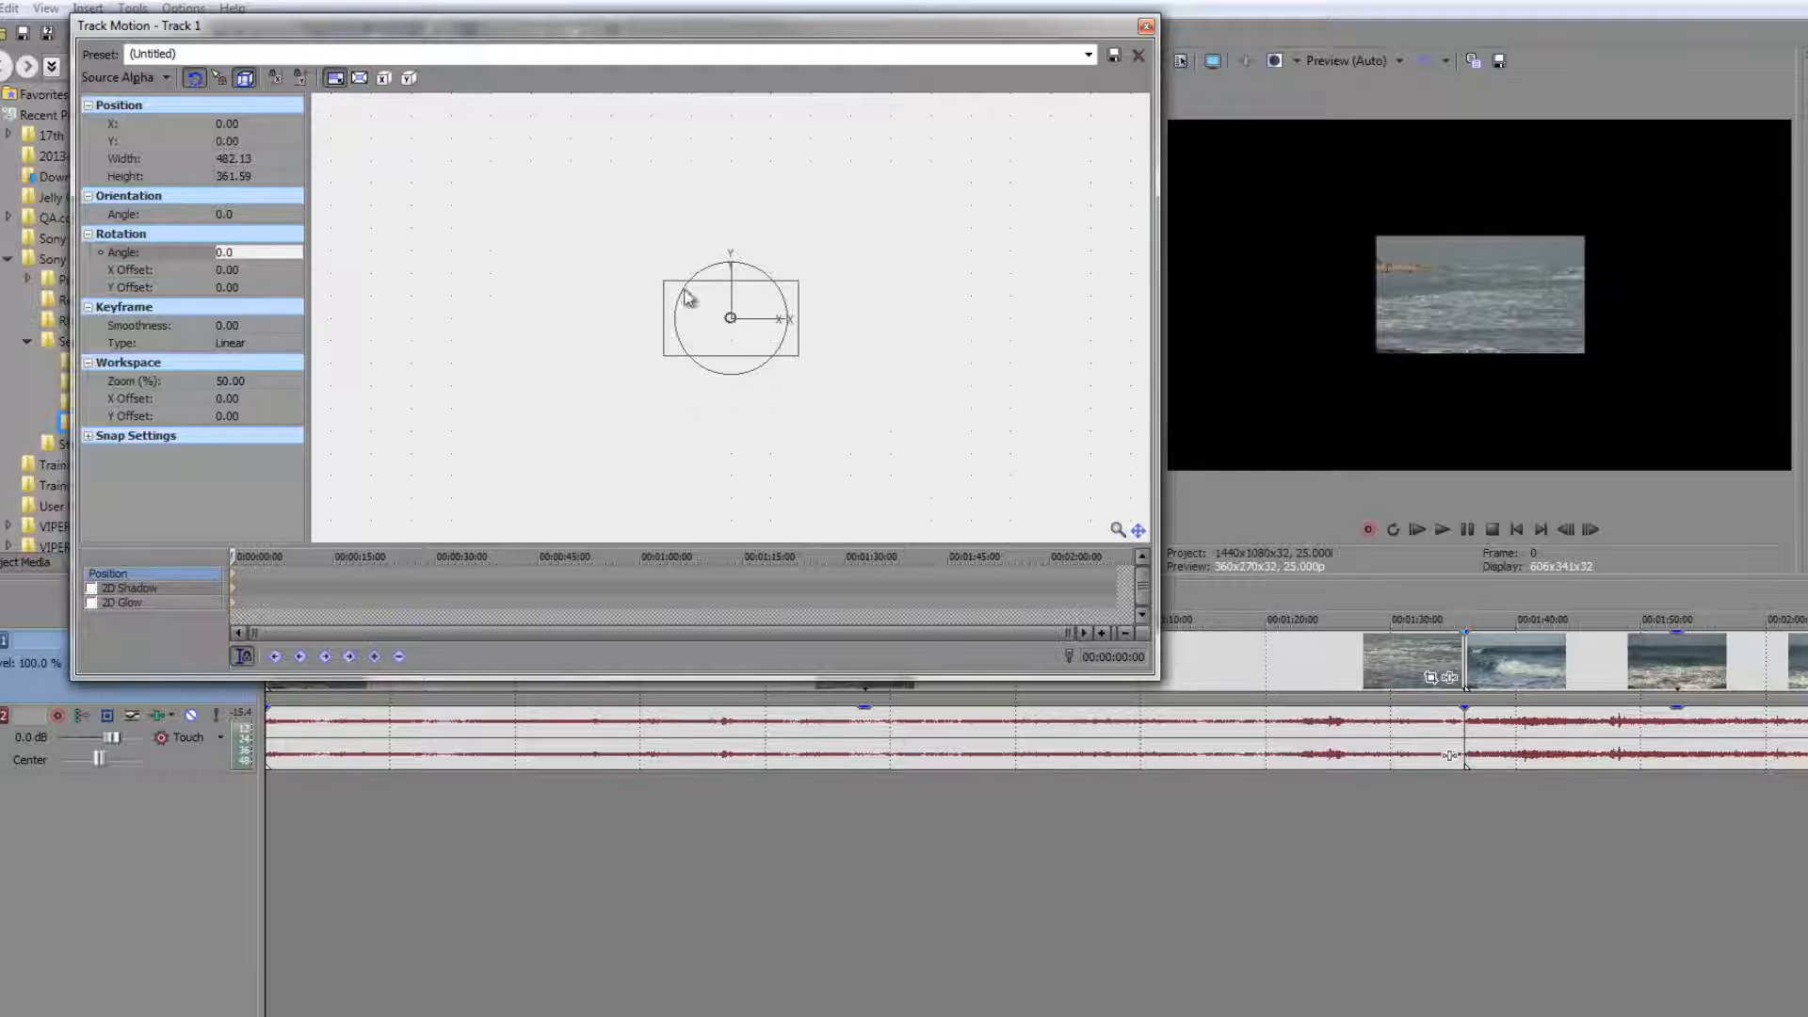
{"action": "left_click_drag", "start_coordinate": [787, 294], "coordinate": [828, 263]}
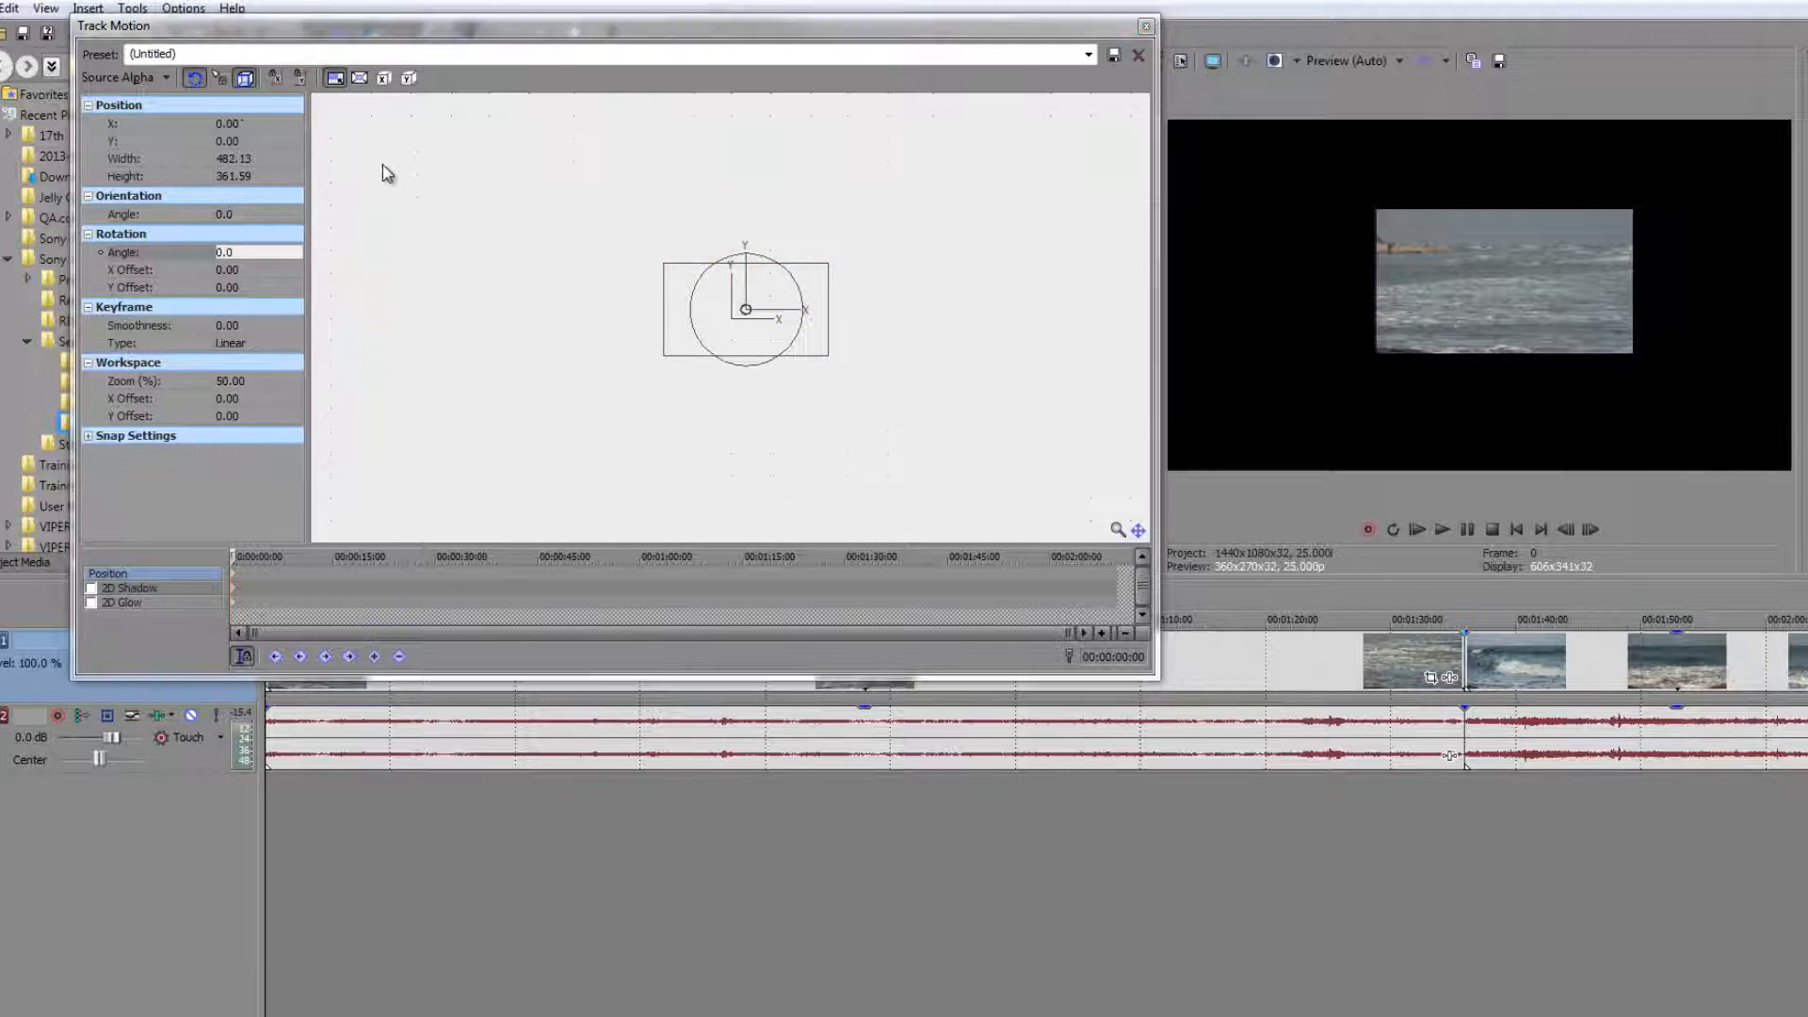
{"action": "left_click", "coordinate": [360, 78]}
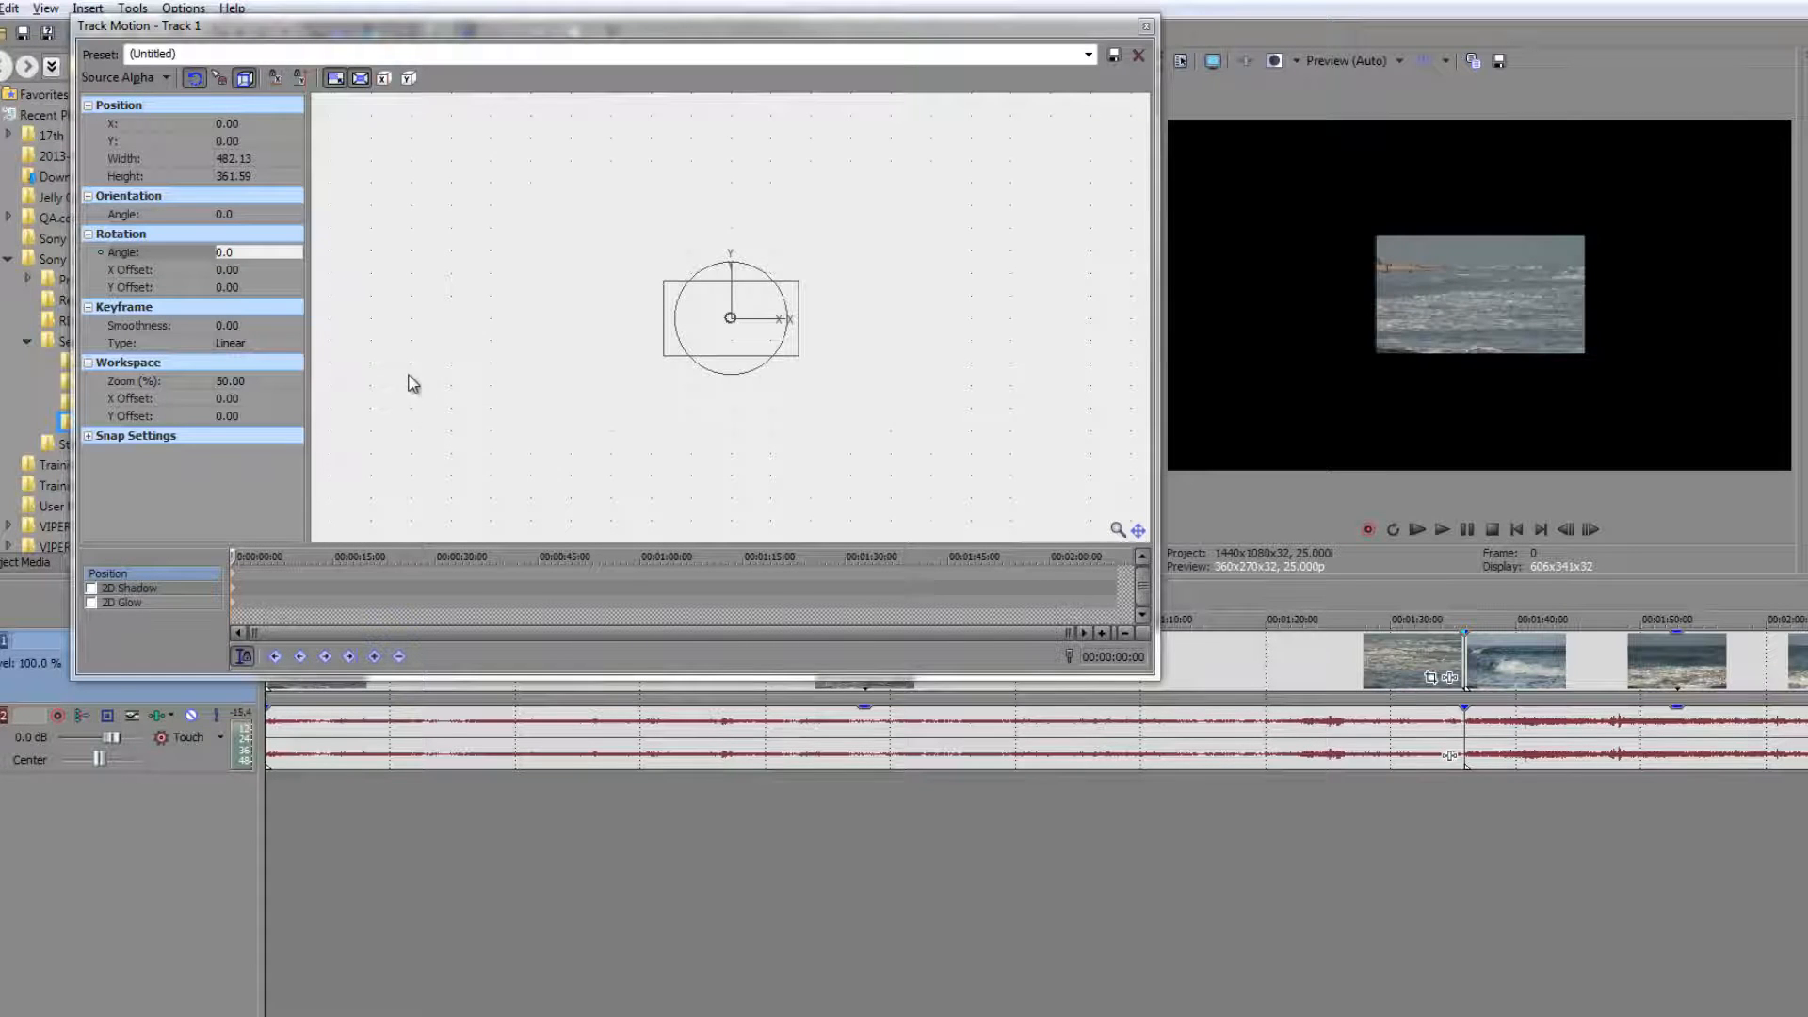
Step: Scale the track frame to about 387 × 290 and move it to about X -26, Y -297
{"action": "left_click_drag", "start_coordinate": [800, 362], "coordinate": [736, 373]}
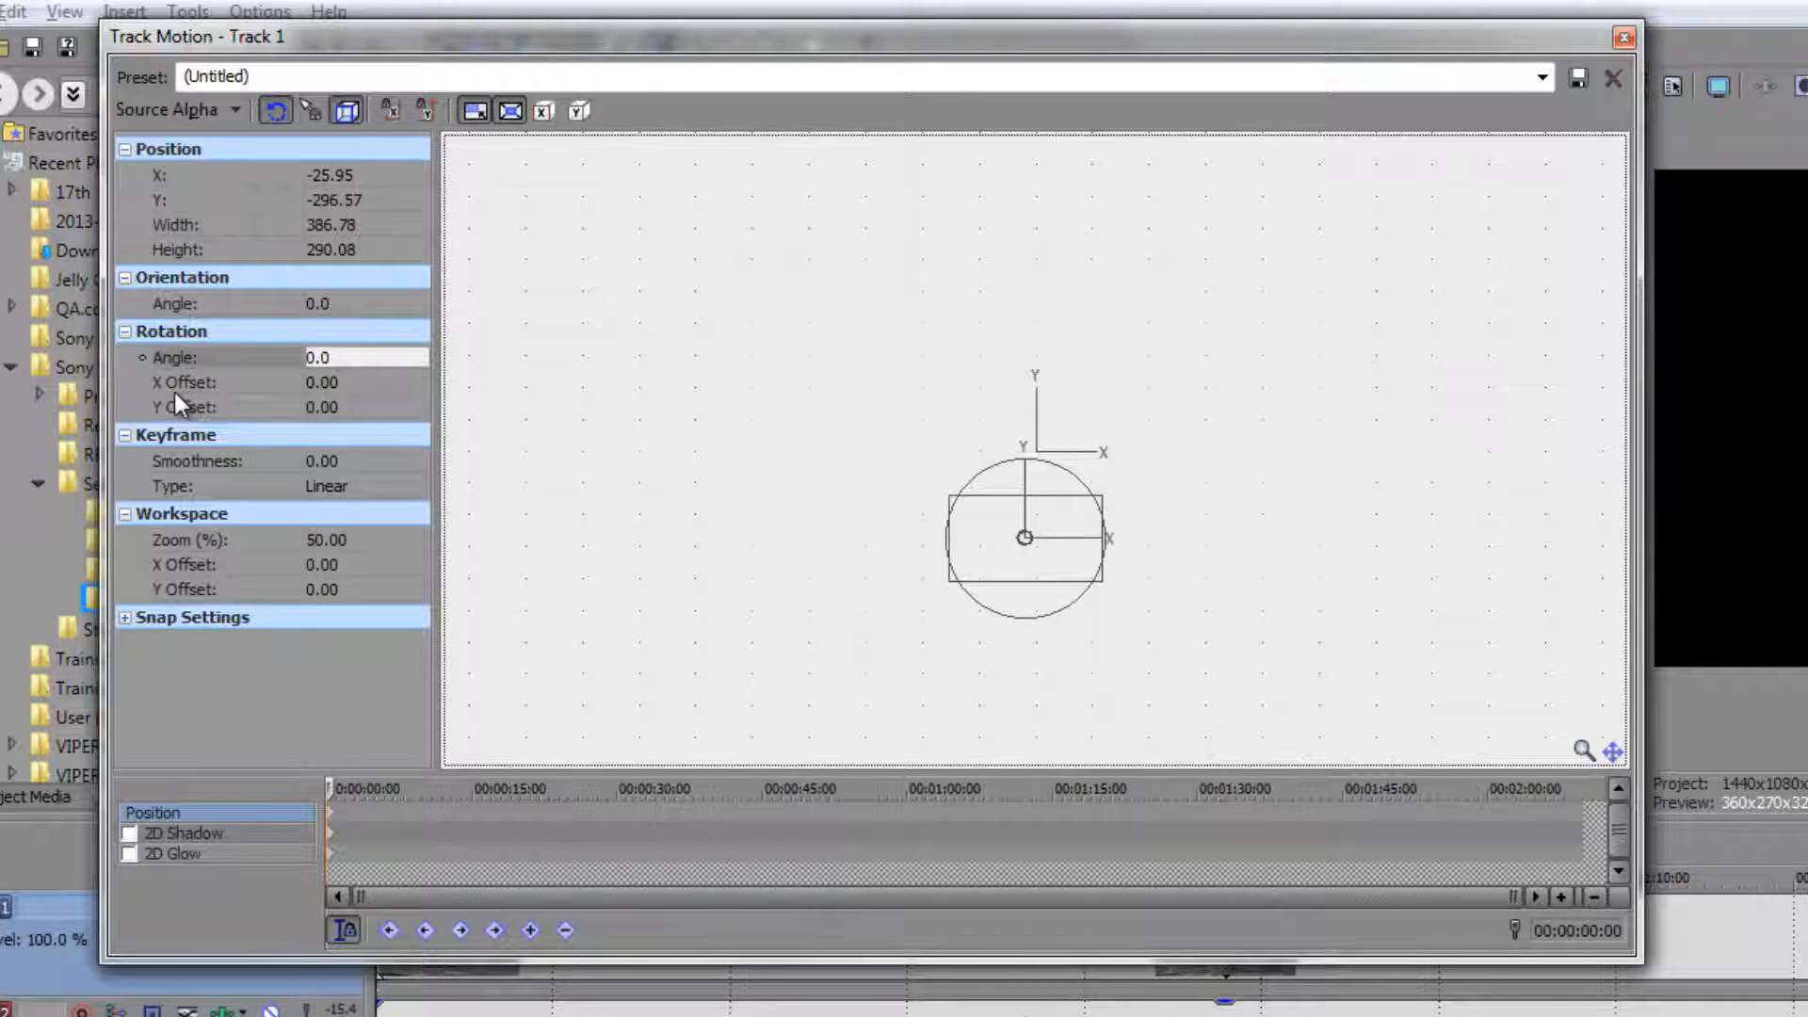
Step: Try rotating the frame about a pivot with a Y offset of 180, and reset the rotation angle and Y offset to 0
{"action": "left_click", "coordinate": [376, 409]}
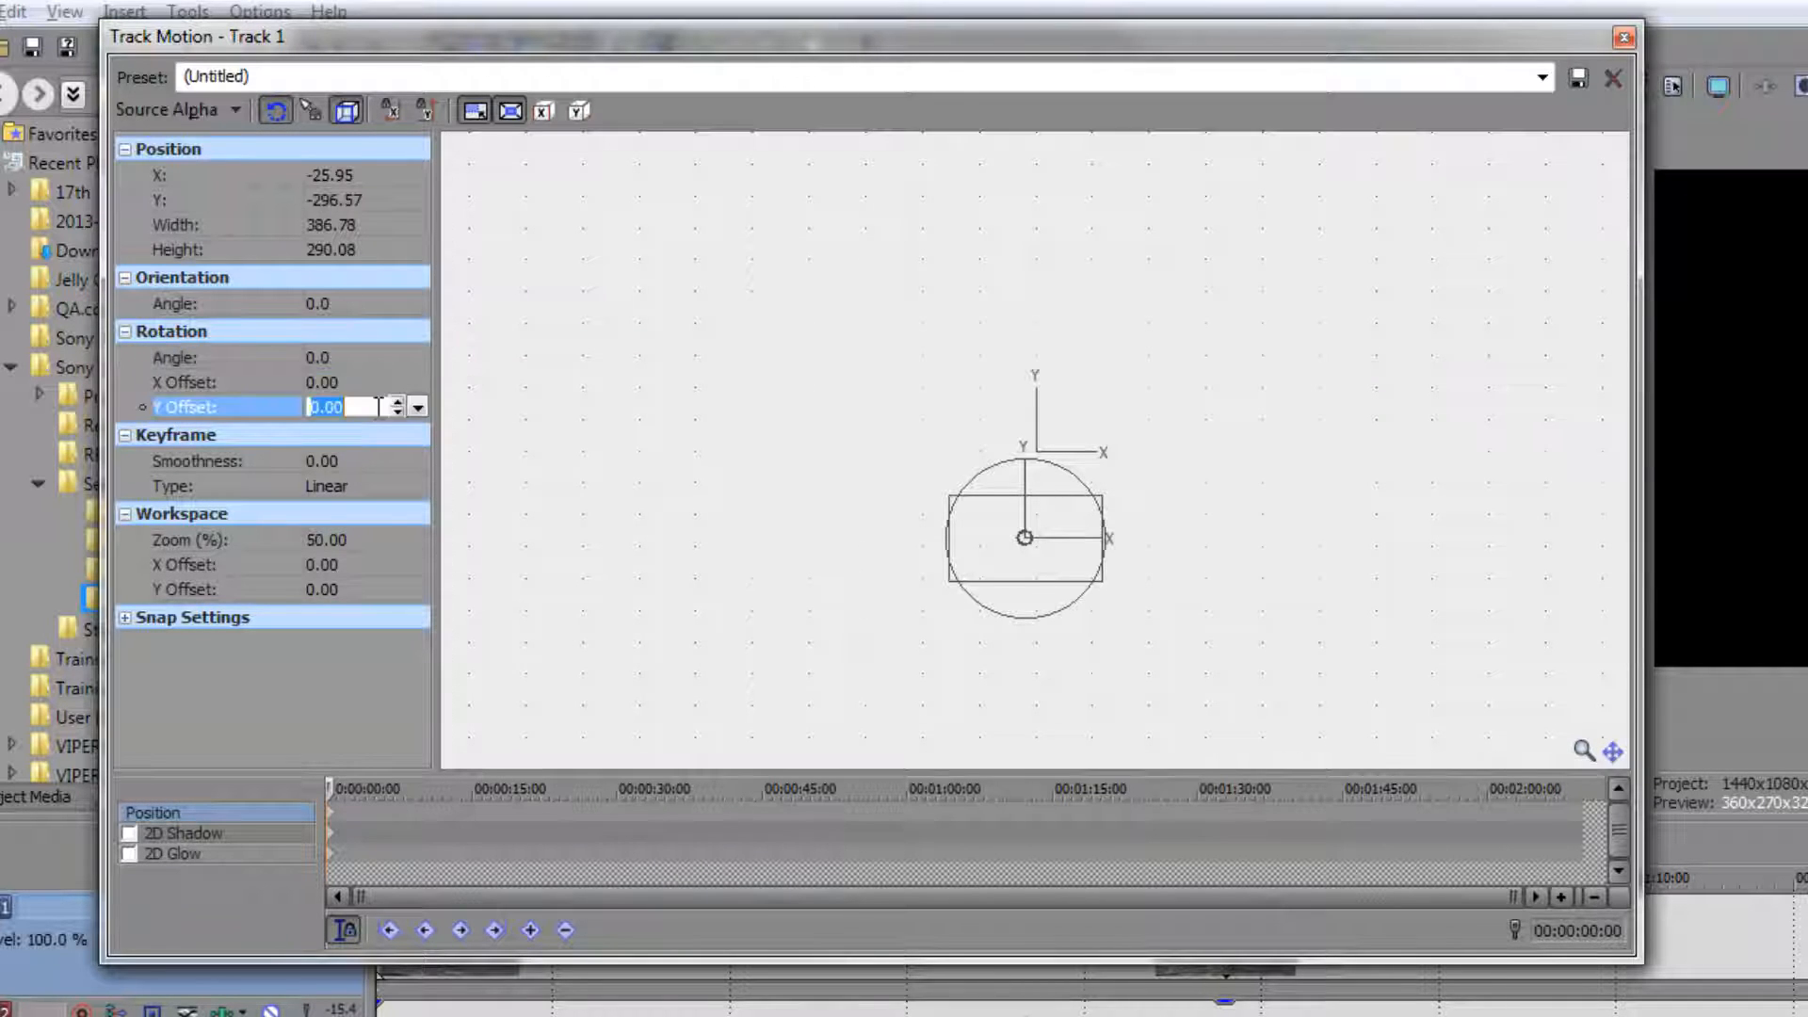
{"action": "left_click_drag", "start_coordinate": [396, 409], "coordinate": [399, 395]}
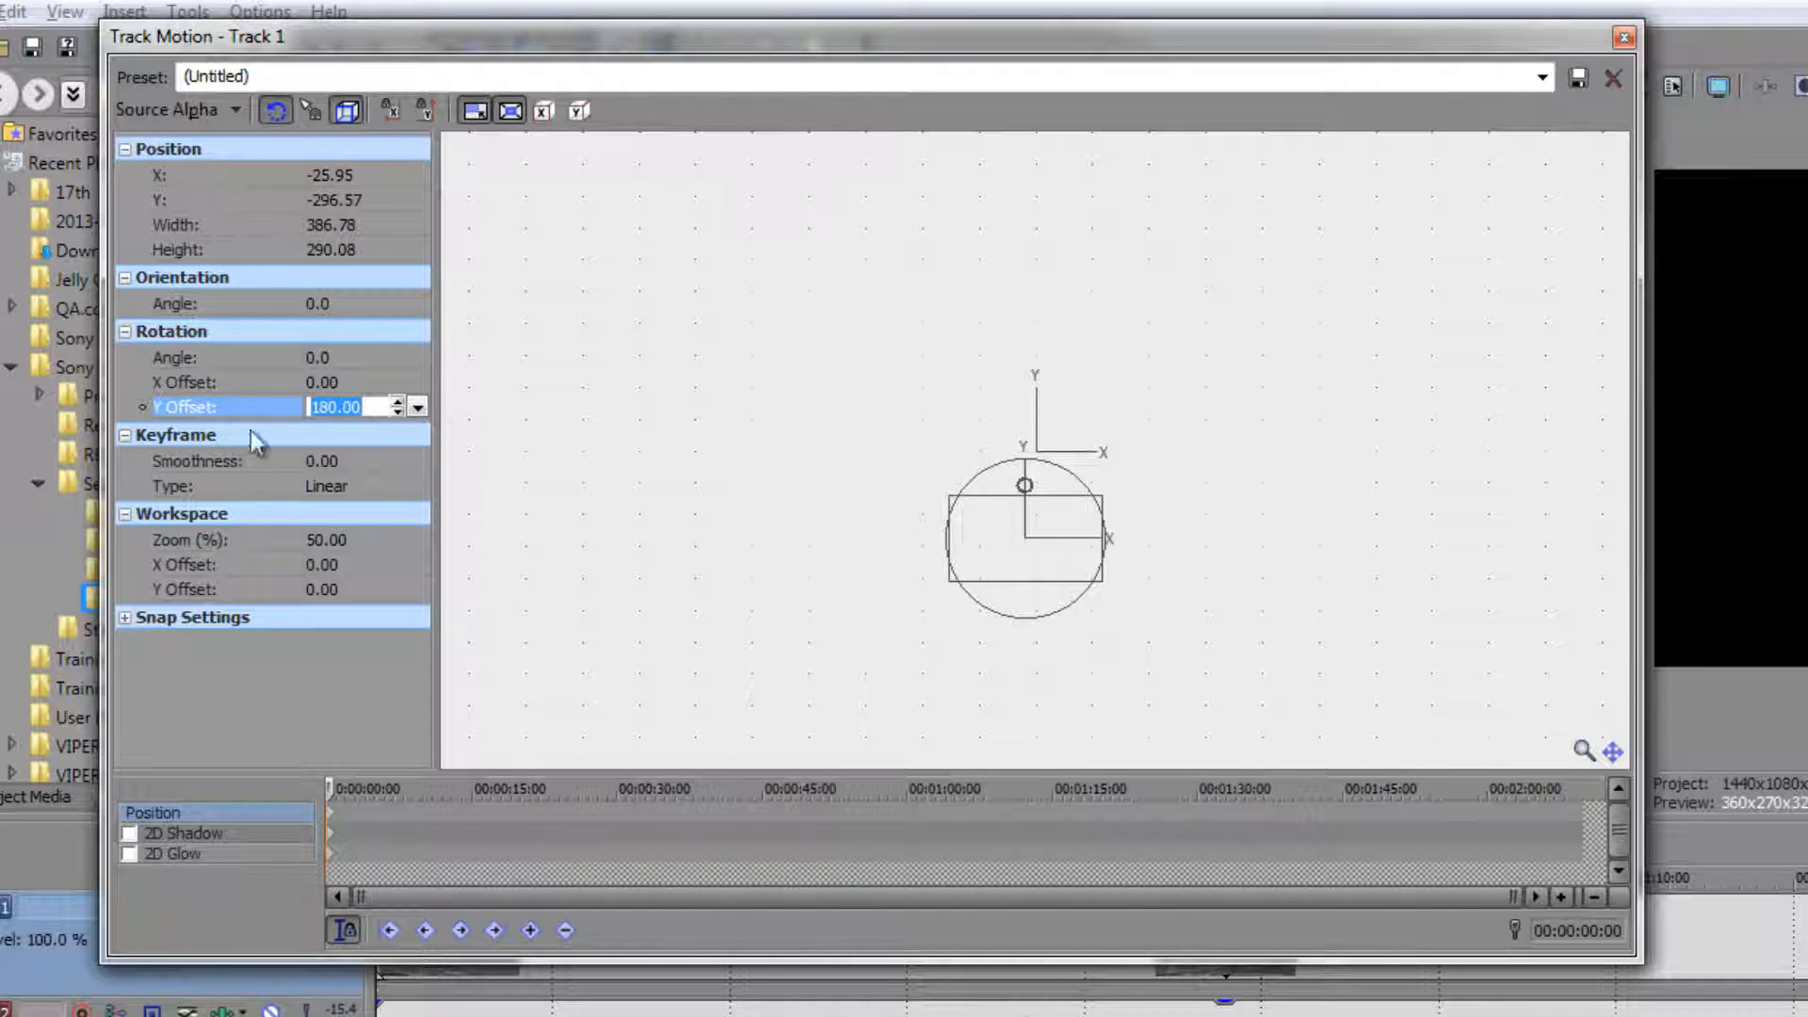
{"action": "left_click", "coordinate": [265, 358]}
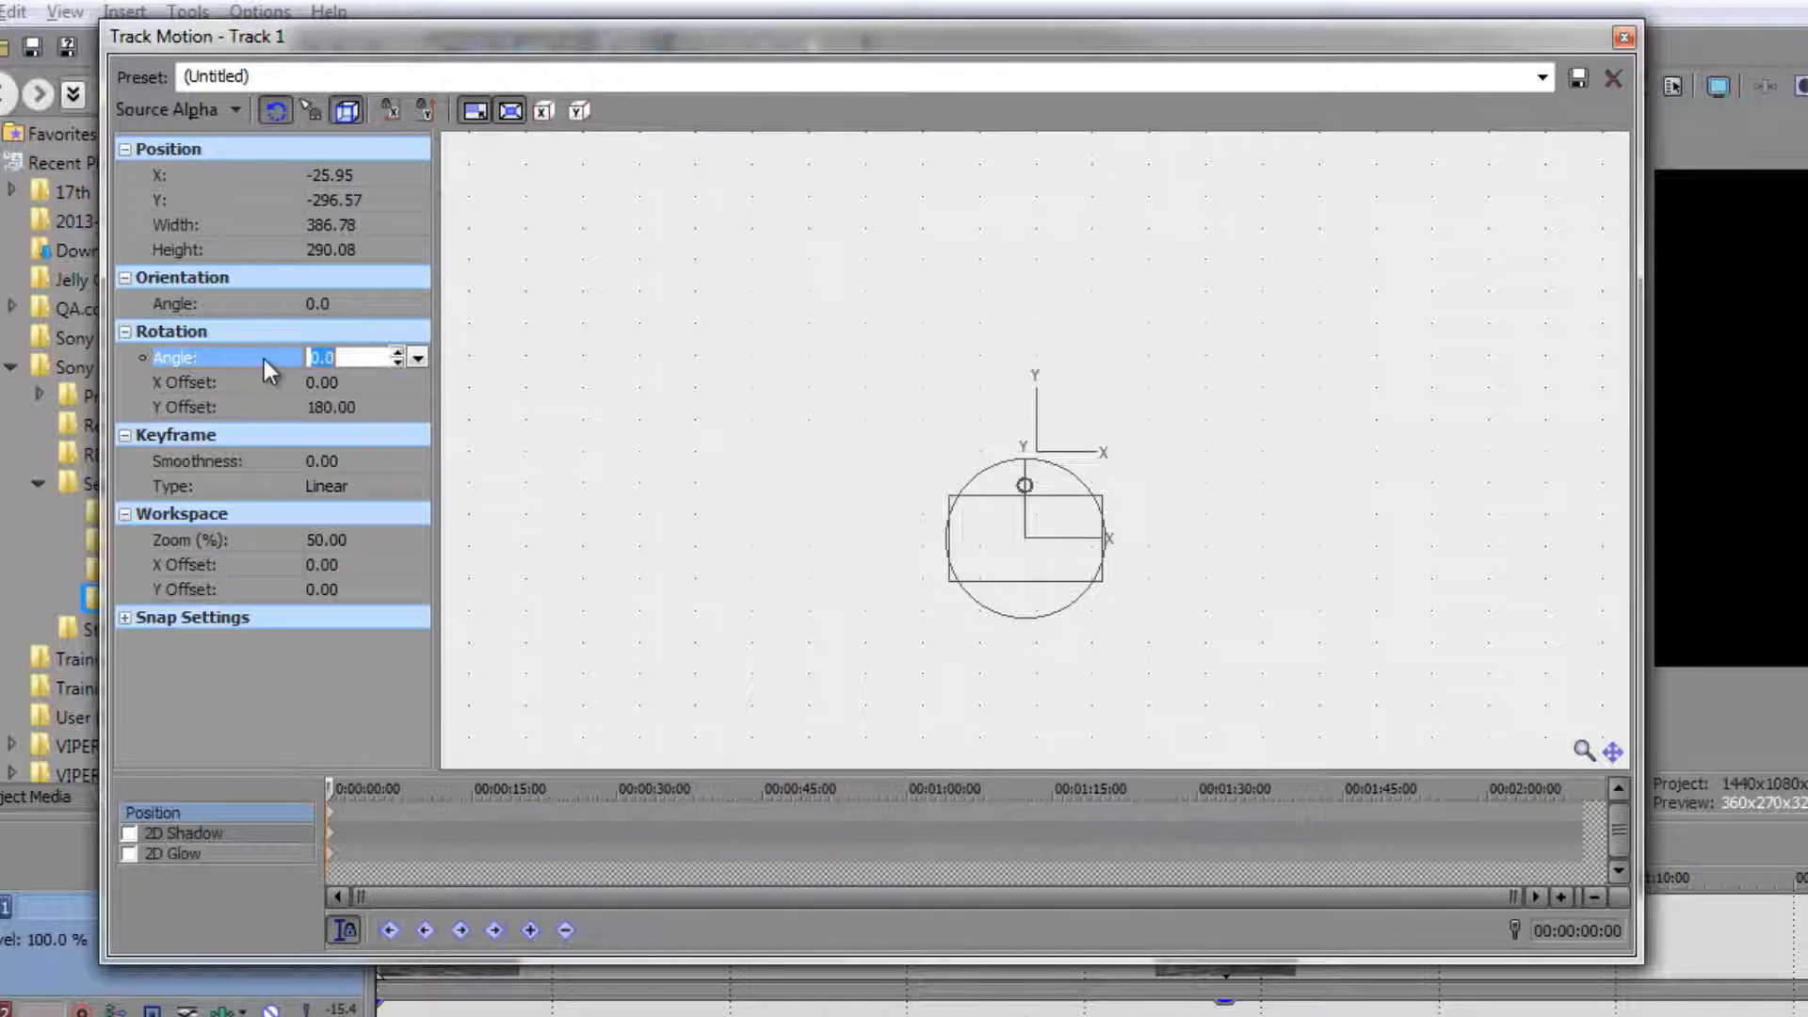
{"action": "left_click_drag", "start_coordinate": [404, 361], "coordinate": [393, 346]}
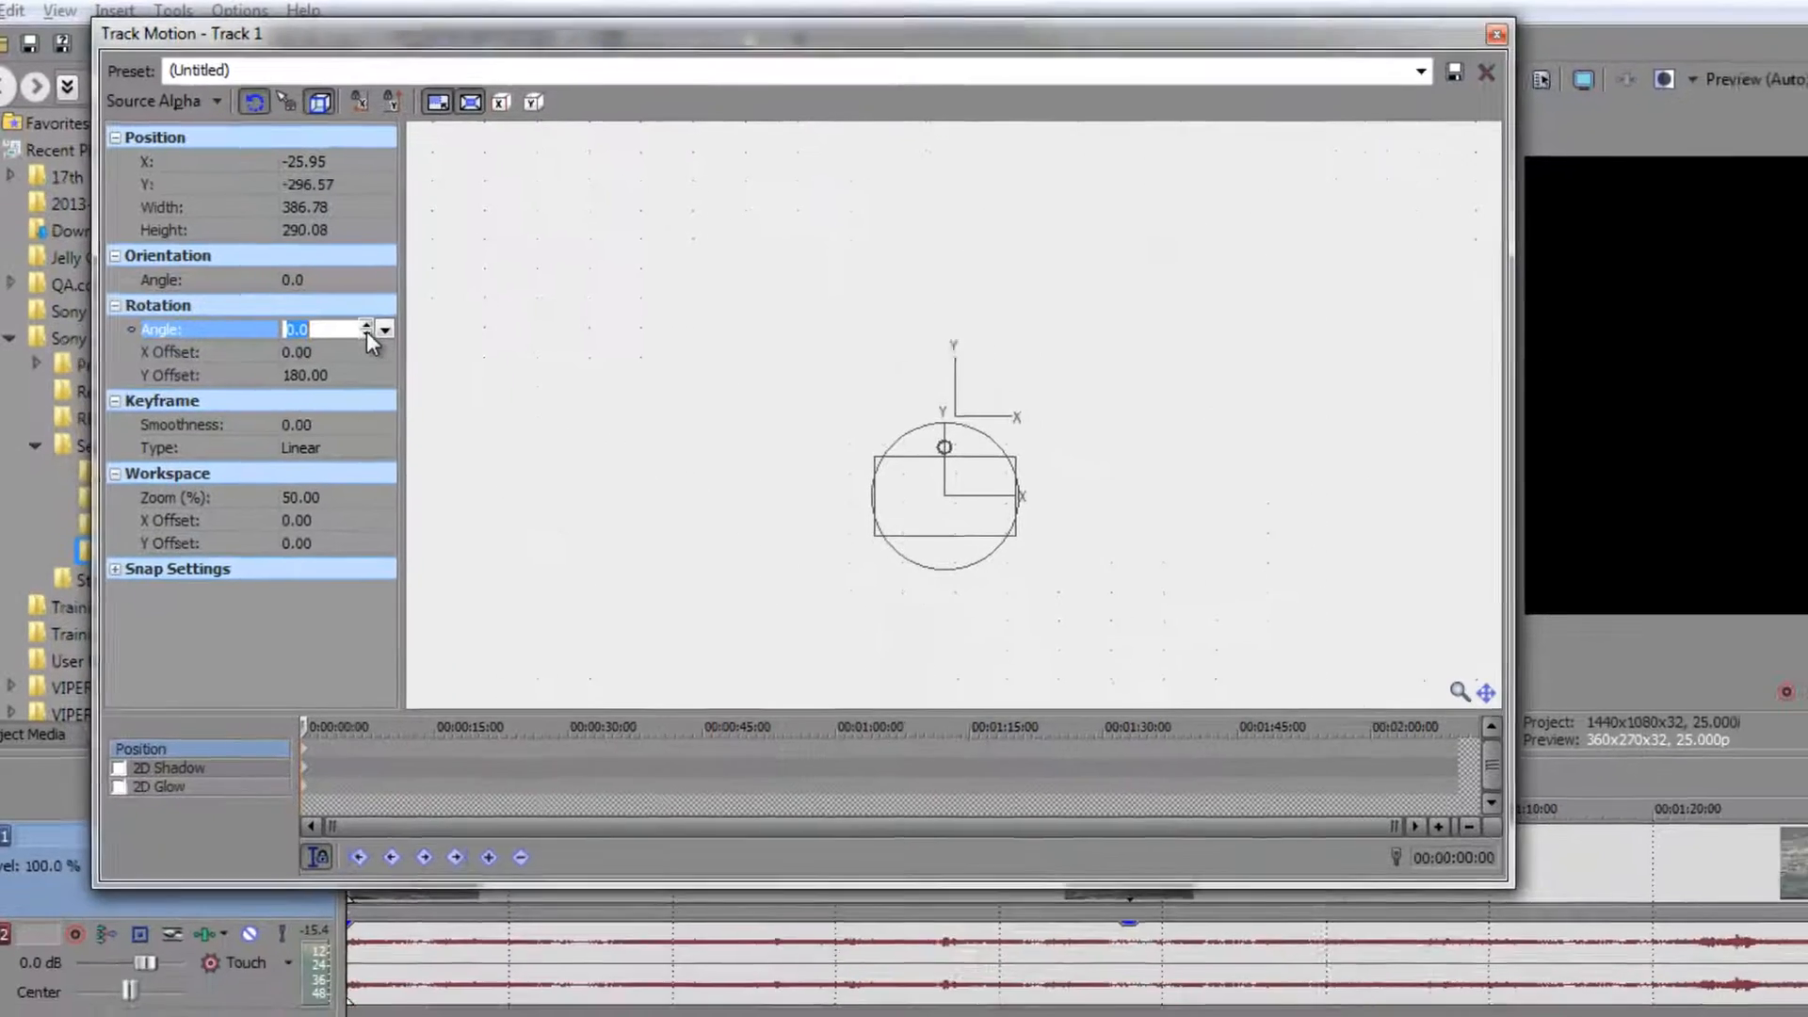
{"action": "mouse_move", "coordinate": [279, 243]}
{"action": "left_mouse_down"}
{"action": "mouse_move", "coordinate": [292, 226]}
{"action": "mouse_move", "coordinate": [300, 247]}
{"action": "mouse_move", "coordinate": [335, 242]}
{"action": "mouse_move", "coordinate": [257, 269]}
{"action": "left_mouse_up"}
{"action": "left_click", "coordinate": [294, 254]}
{"action": "left_click", "coordinate": [273, 288]}
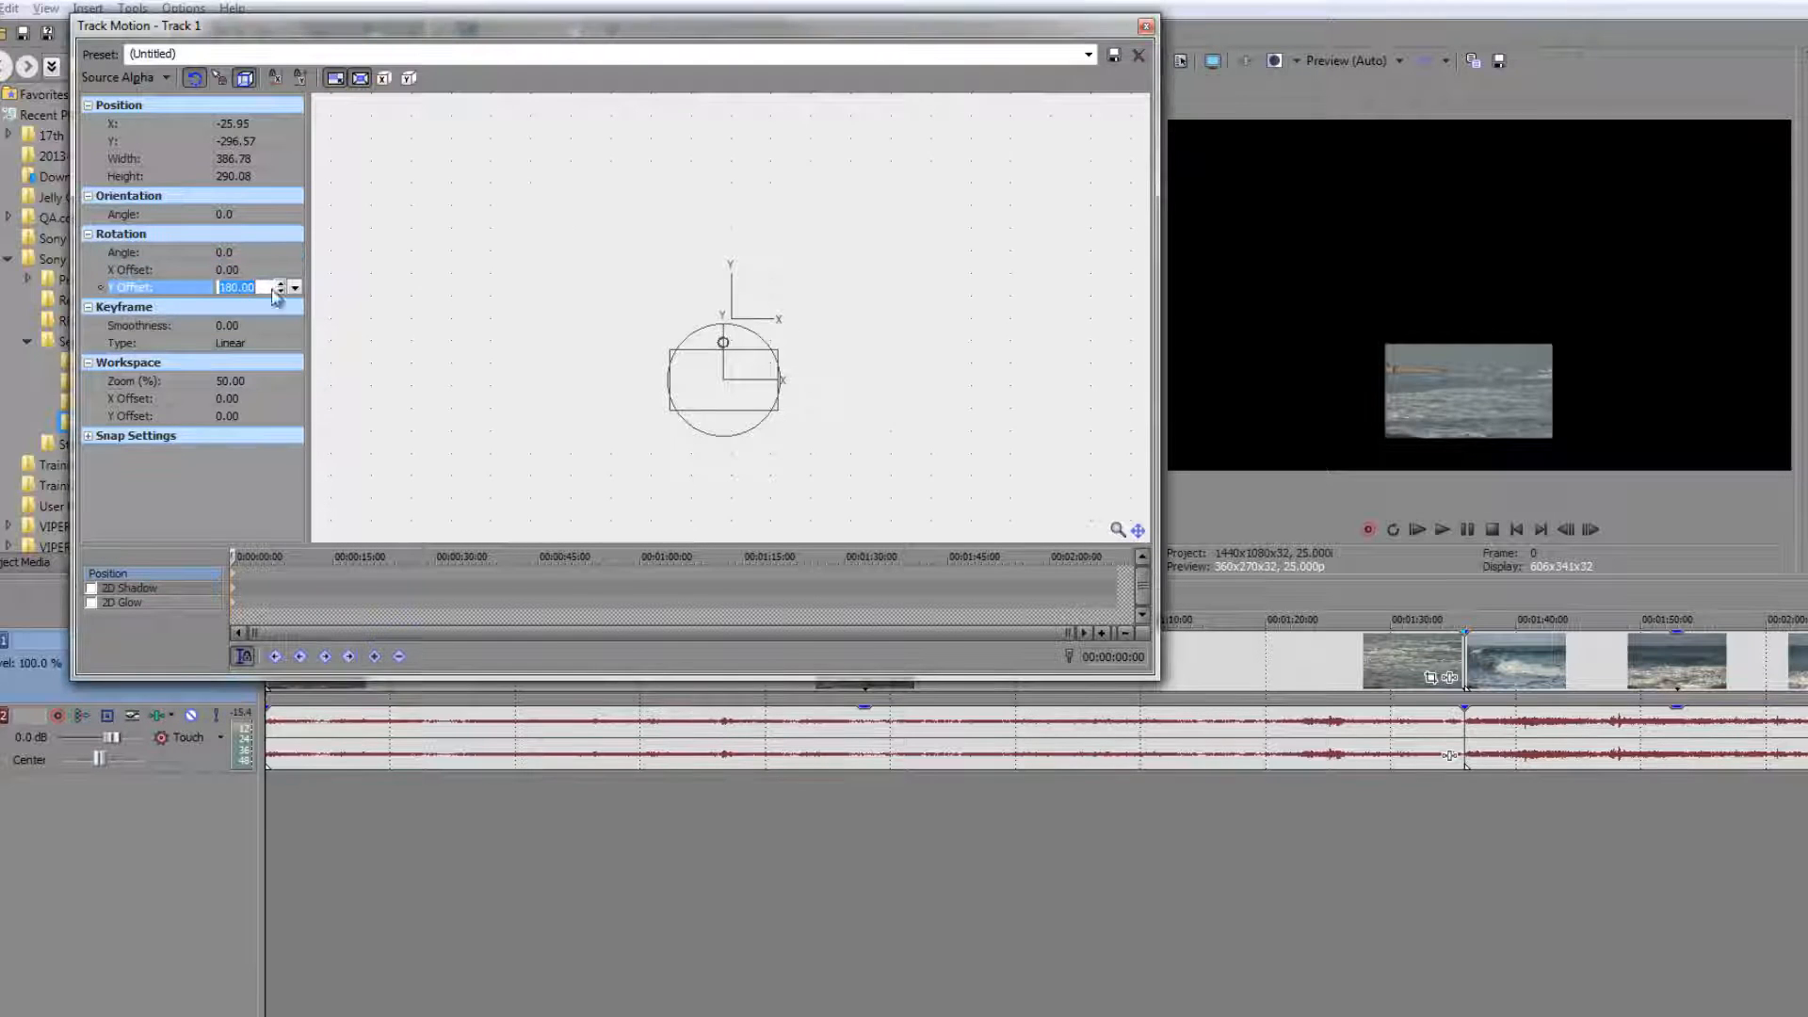
{"action": "left_click", "coordinate": [294, 289]}
{"action": "double_click", "coordinate": [260, 303]}
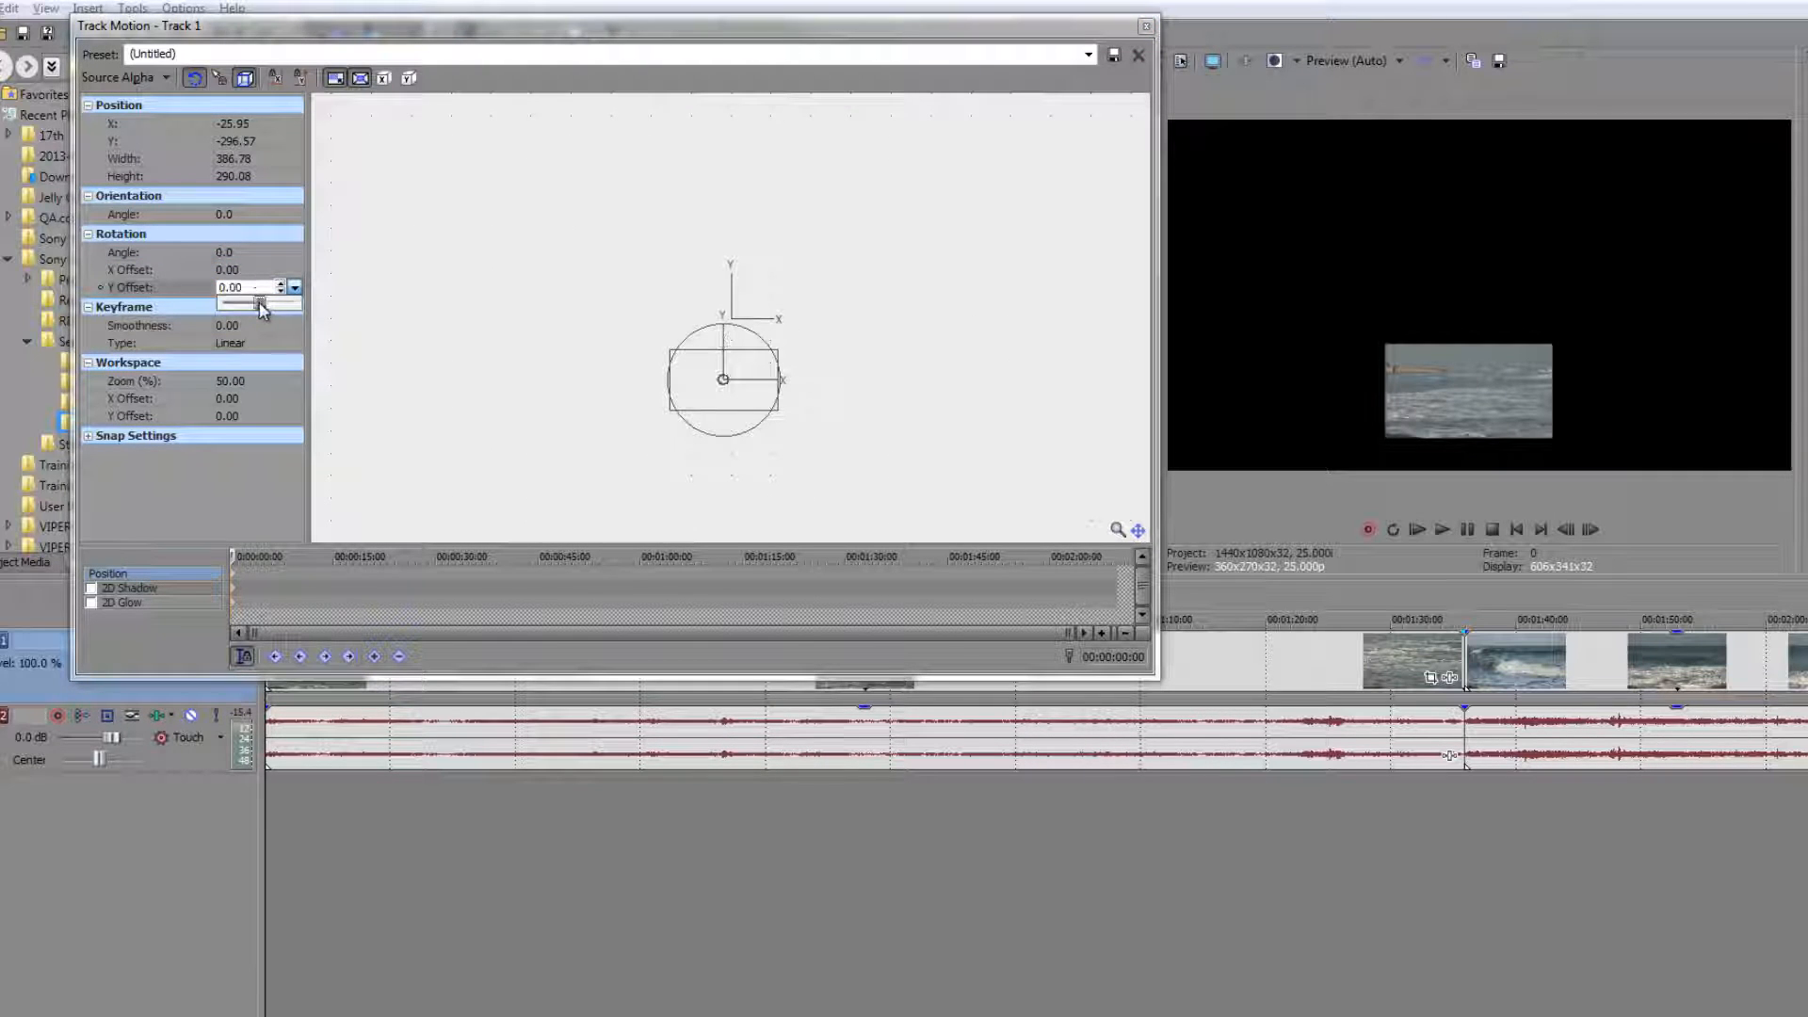
Step: Set the rotation X offset to -210 and rotate the frame about that pivot by an angle of -40
{"action": "left_click", "coordinate": [235, 271]}
{"action": "mouse_move", "coordinate": [282, 270]}
{"action": "left_mouse_down"}
{"action": "mouse_move", "coordinate": [280, 252]}
{"action": "mouse_move", "coordinate": [281, 272]}
{"action": "left_mouse_up"}
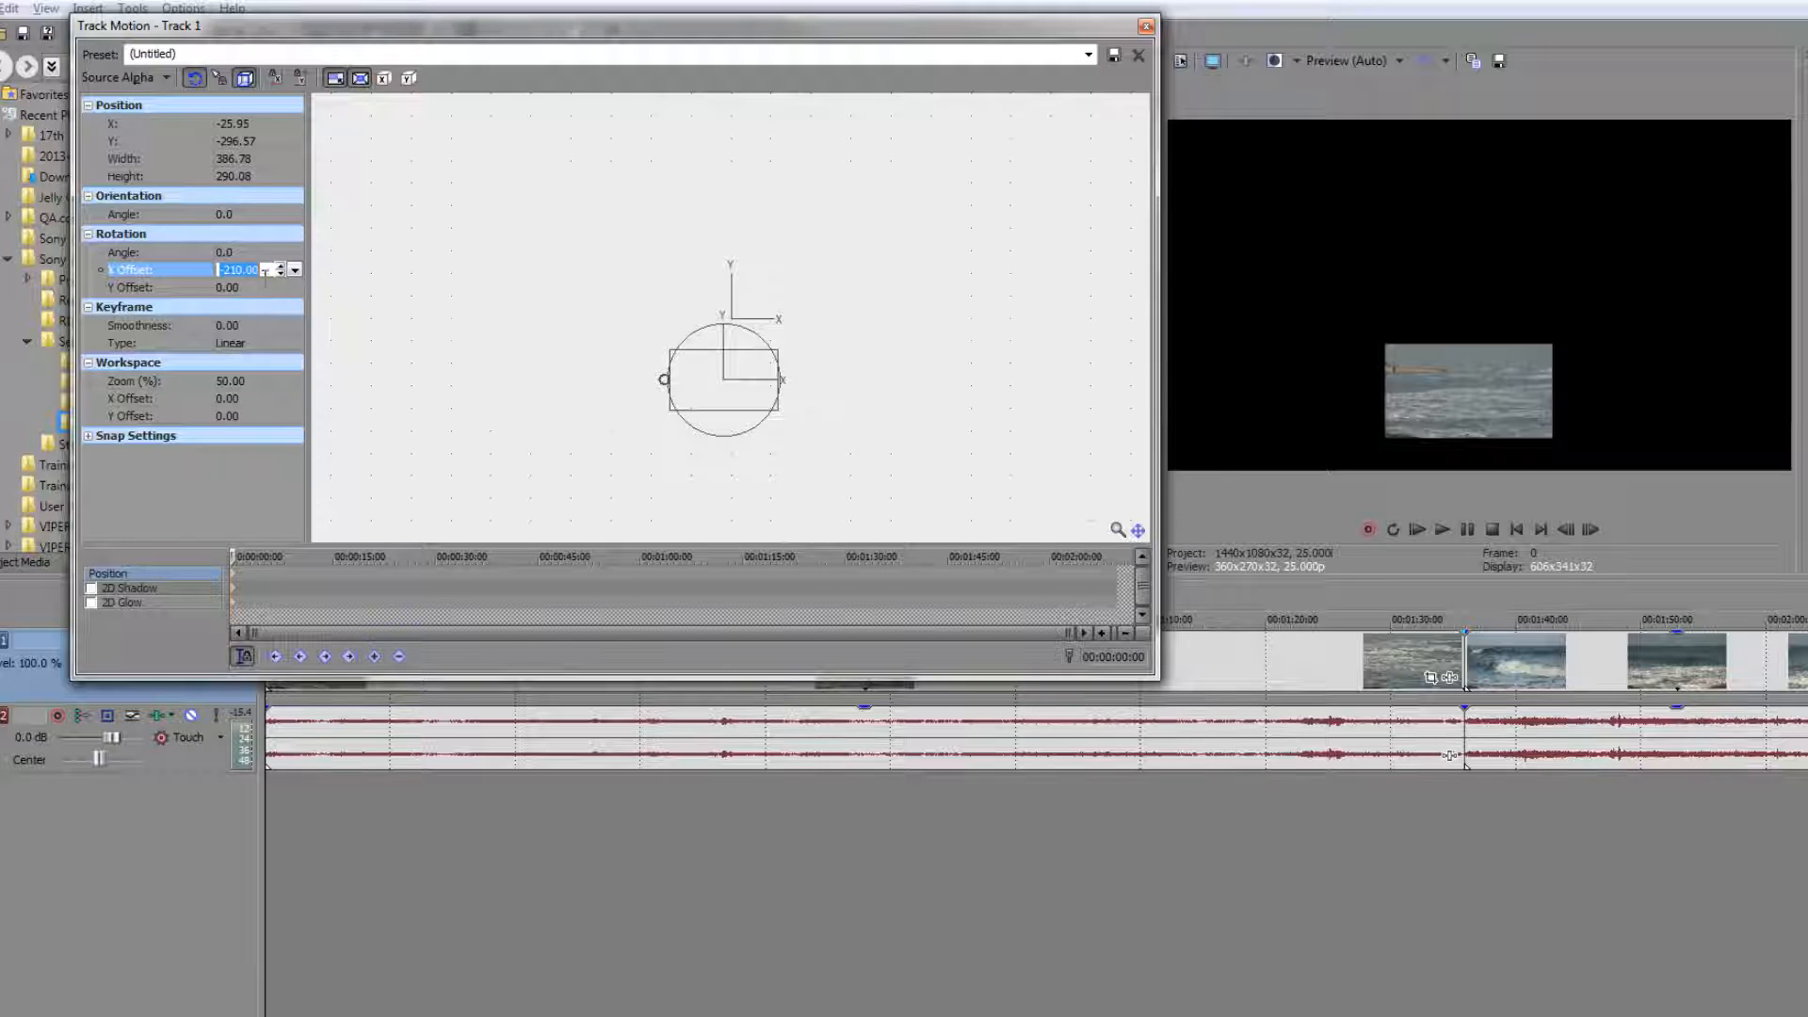
{"action": "left_click", "coordinate": [227, 252]}
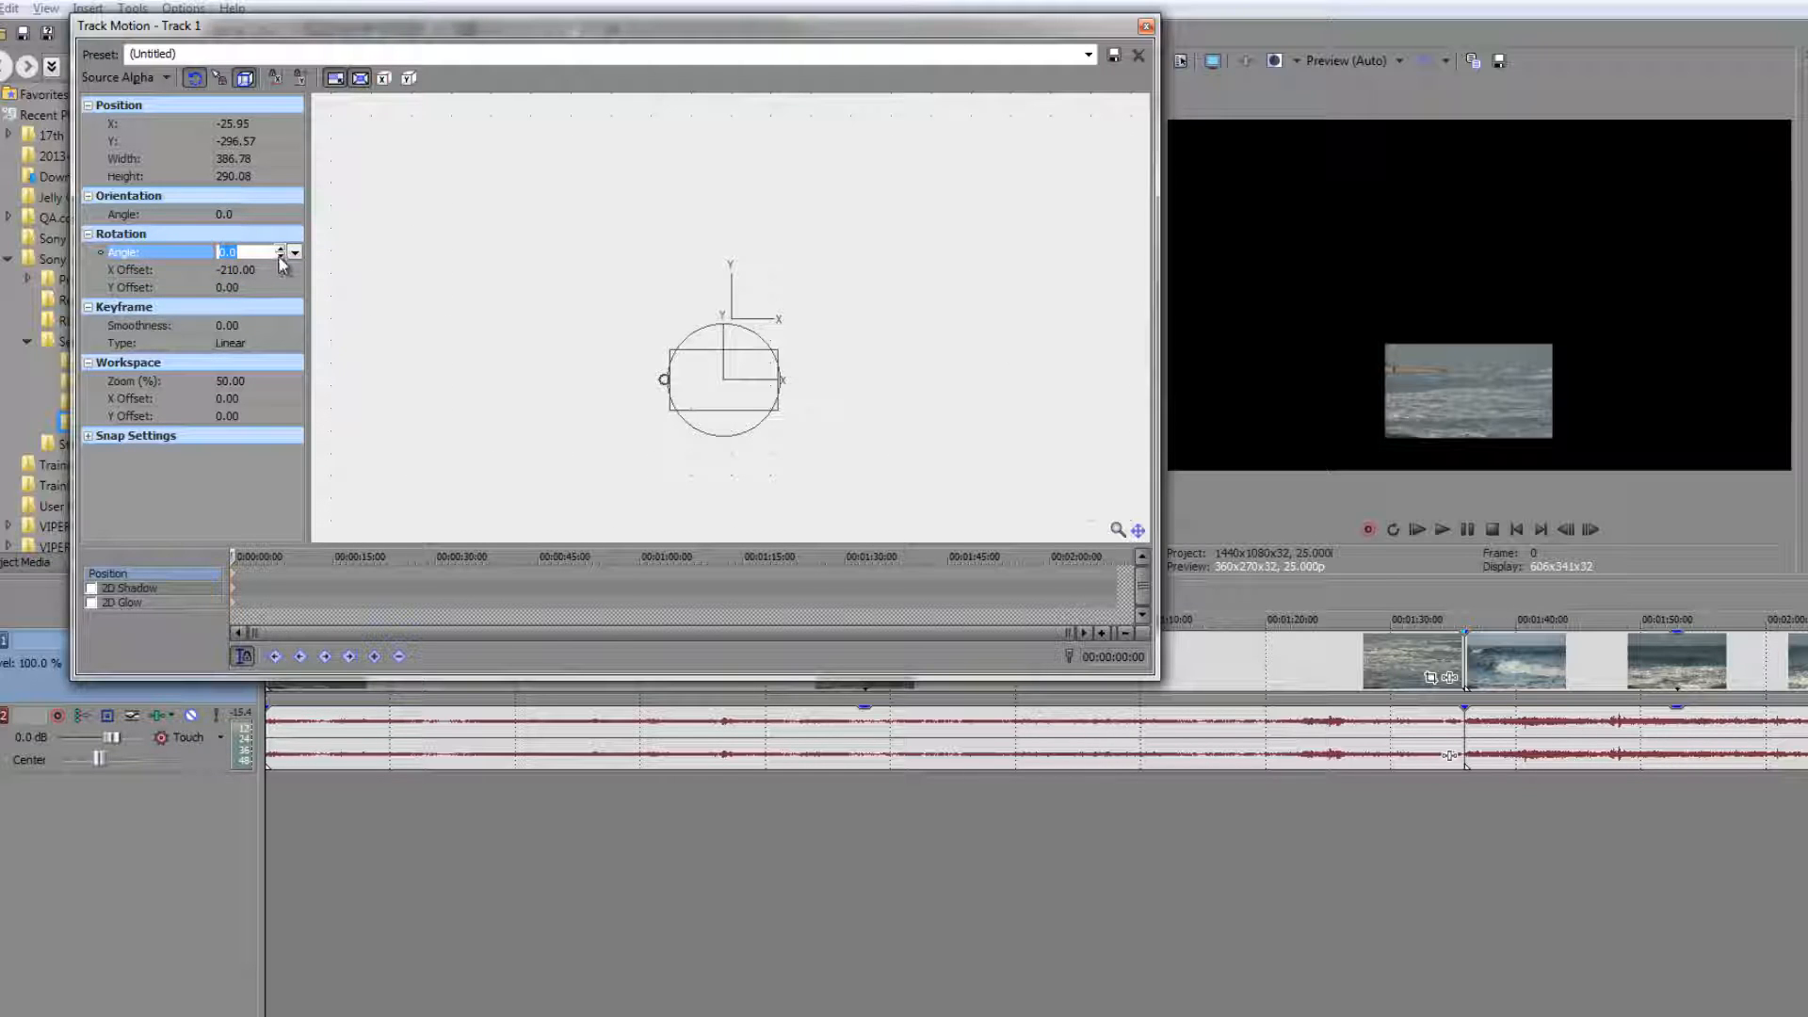
{"action": "mouse_move", "coordinate": [279, 259]}
{"action": "left_mouse_down"}
{"action": "mouse_move", "coordinate": [279, 232]}
{"action": "mouse_move", "coordinate": [280, 250]}
{"action": "left_mouse_up"}
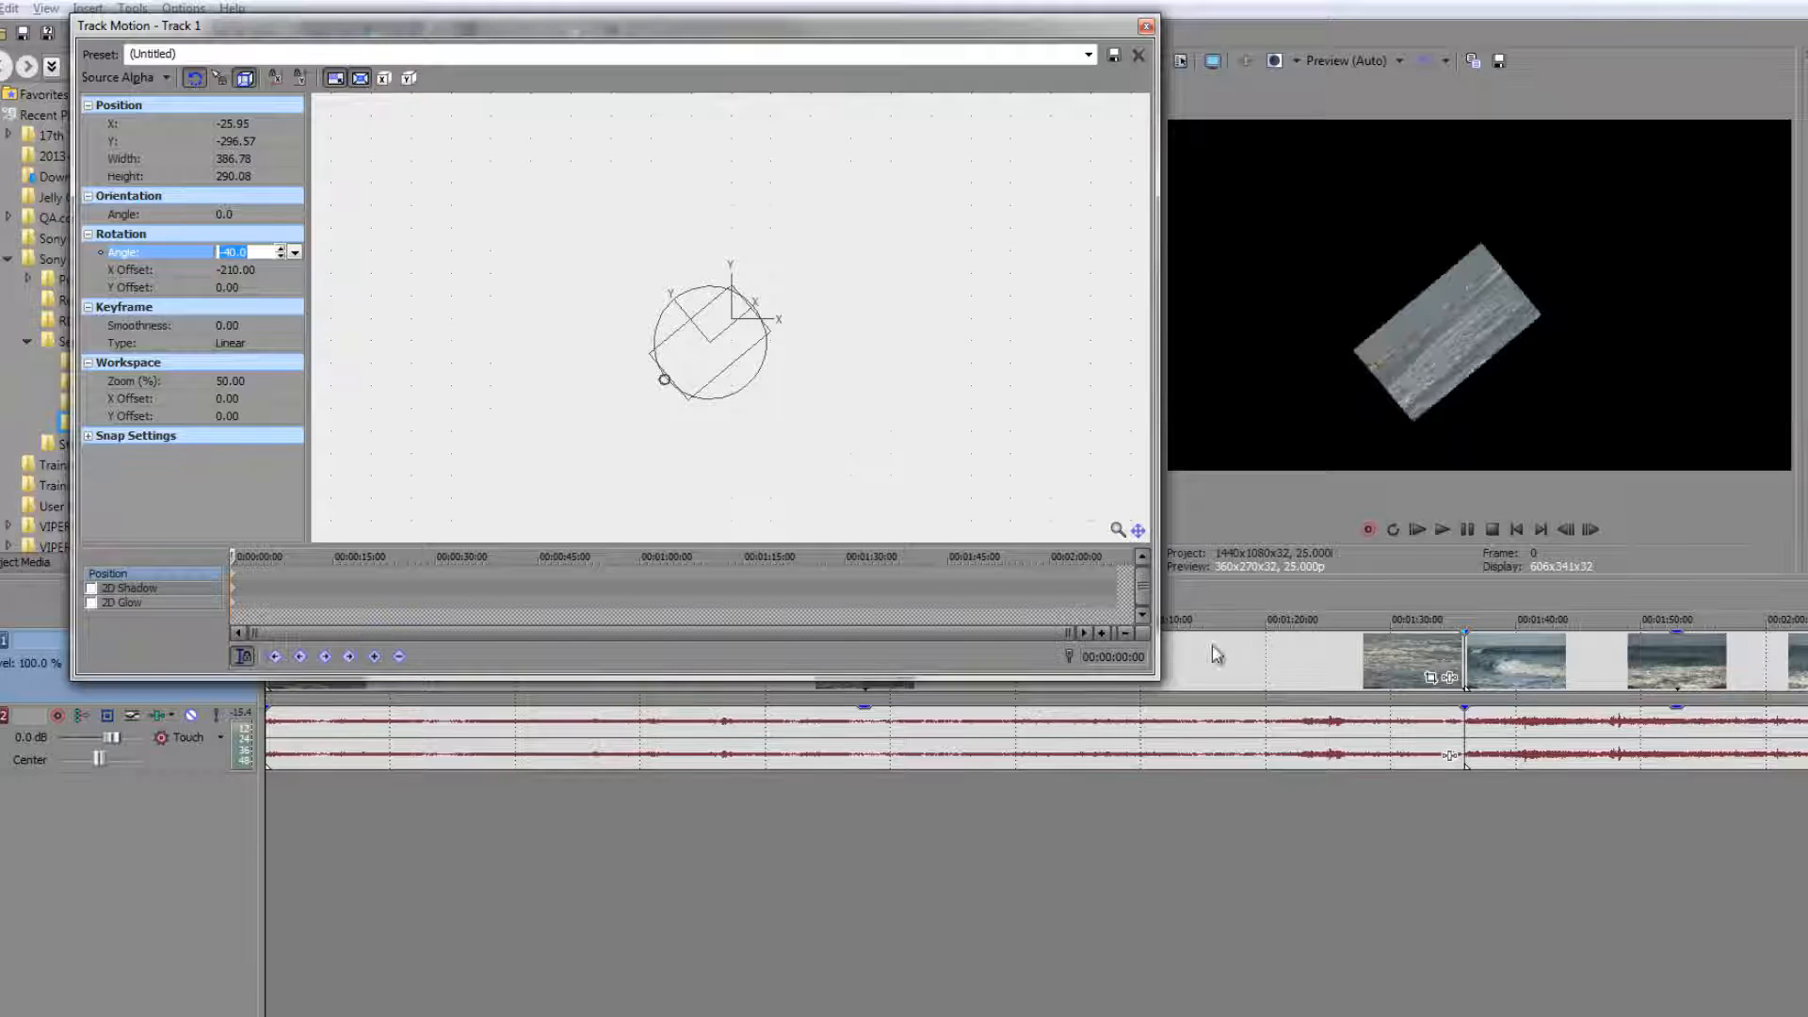
Step: Check how the Track Motion keyframe timeline and the project cursor follow each other, and return the cursor to the start
{"action": "left_click", "coordinate": [1678, 806]}
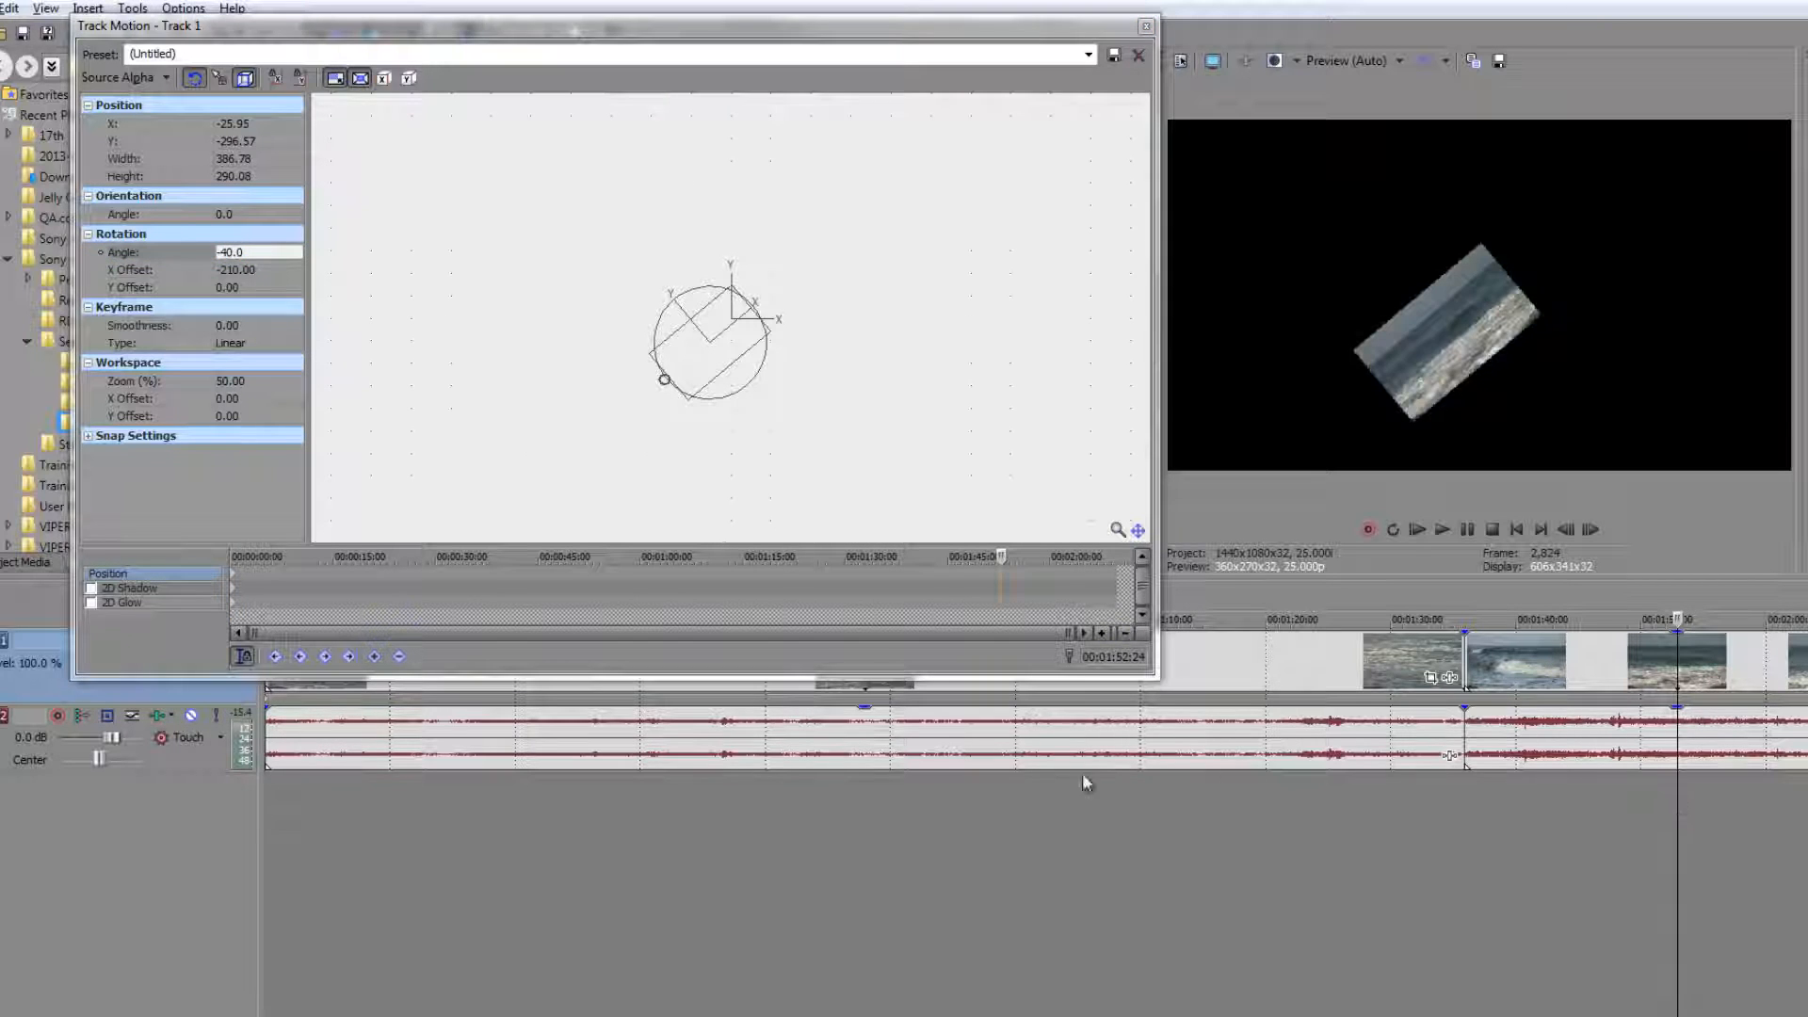
{"action": "left_click", "coordinate": [1049, 787]}
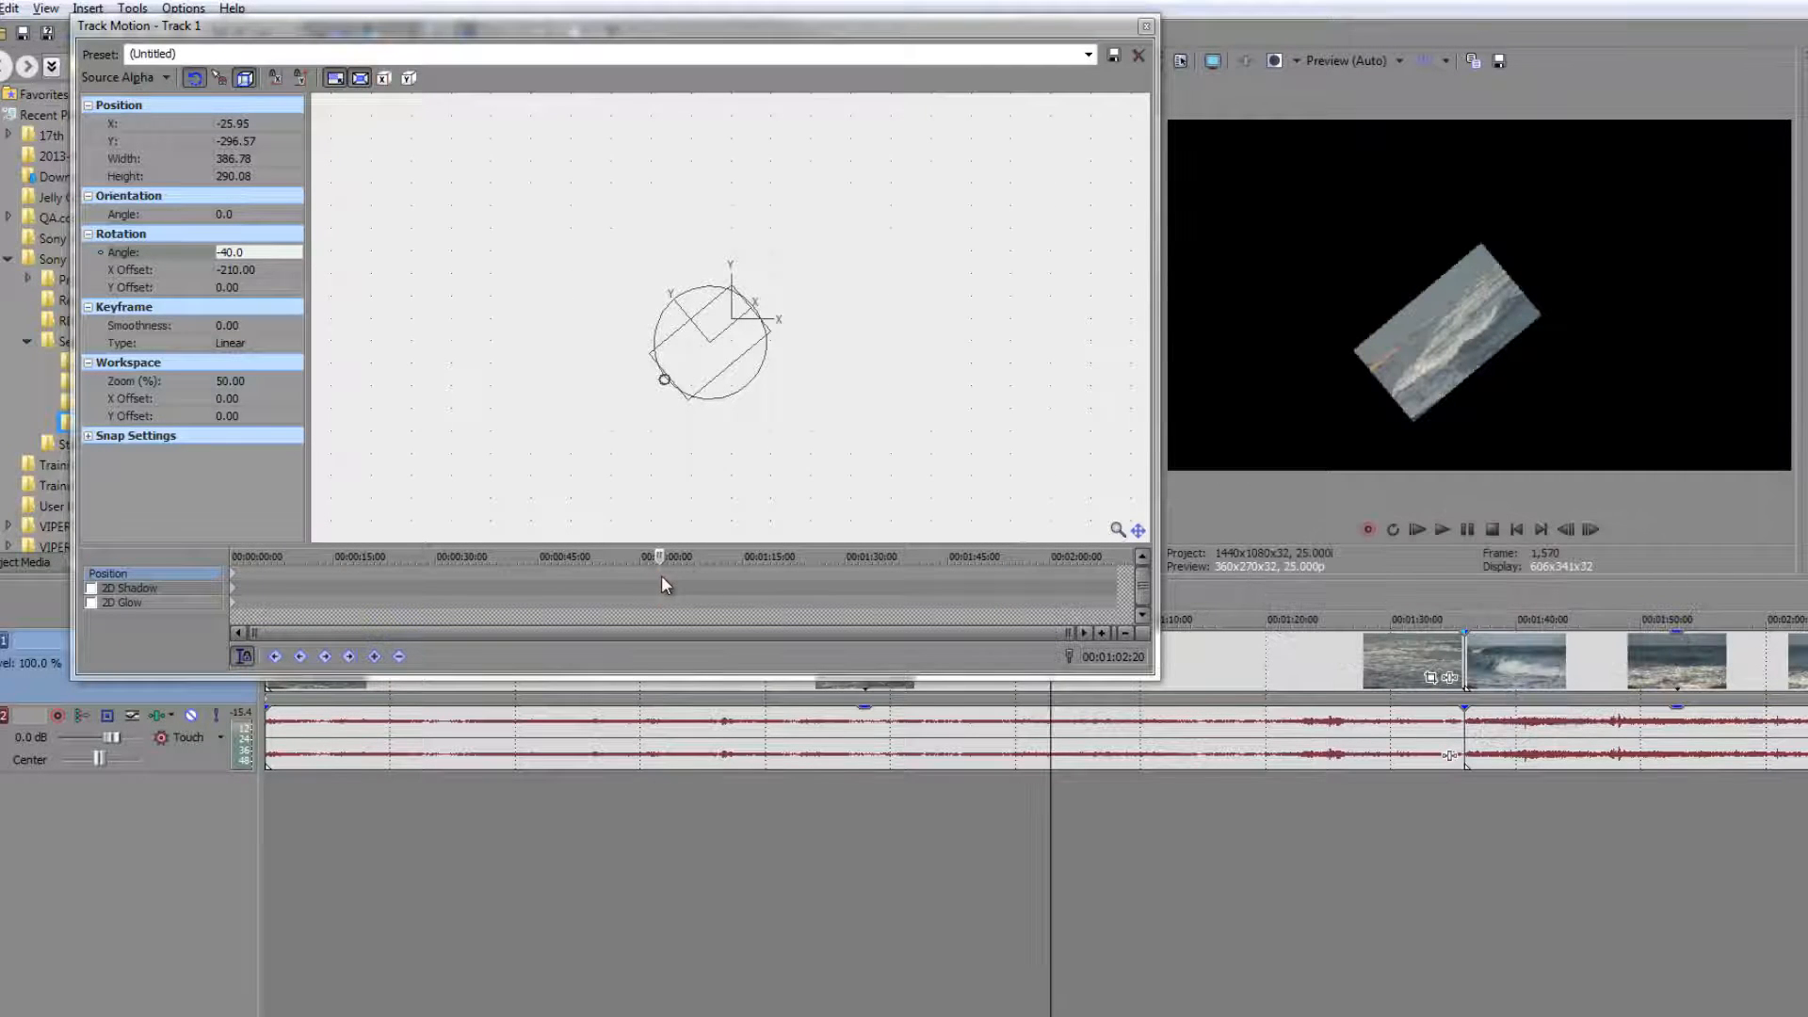
{"action": "left_click_drag", "start_coordinate": [661, 557], "coordinate": [128, 542]}
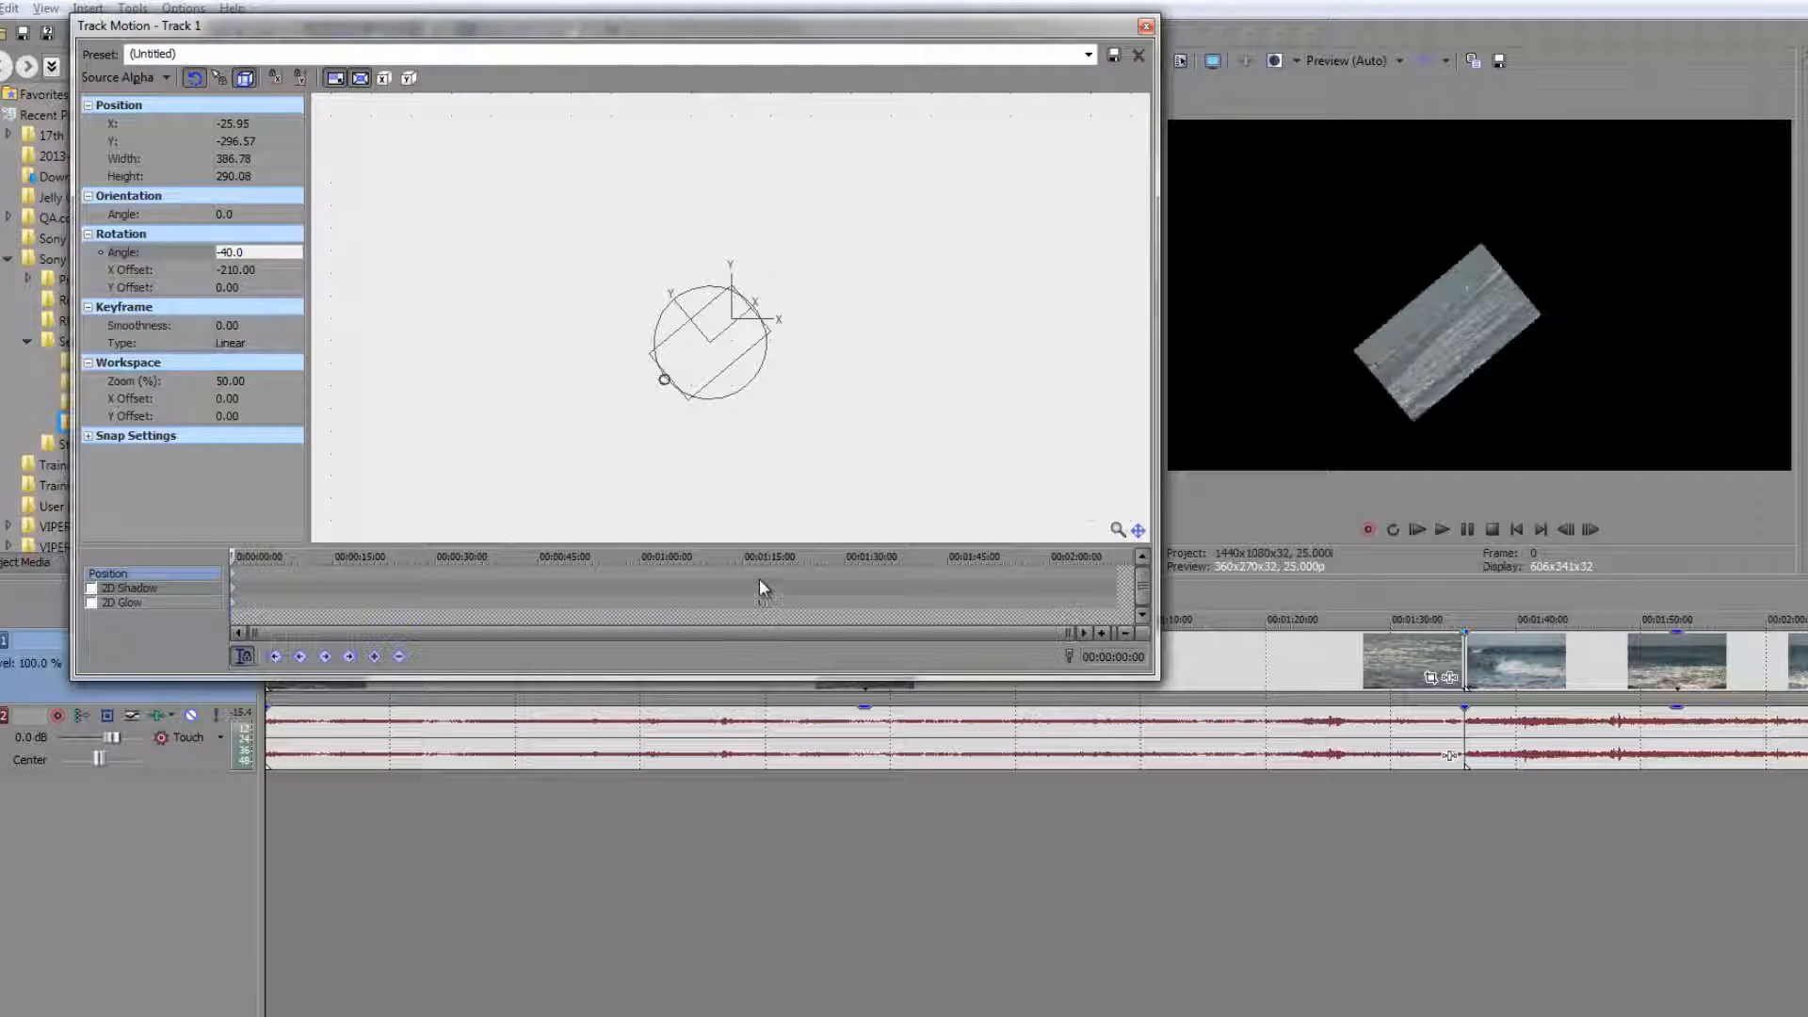
Step: Try animating the rotation with a changed angle at 00:00:19:22, review it from the start, and delete that keyframe
{"action": "left_click", "coordinate": [366, 573]}
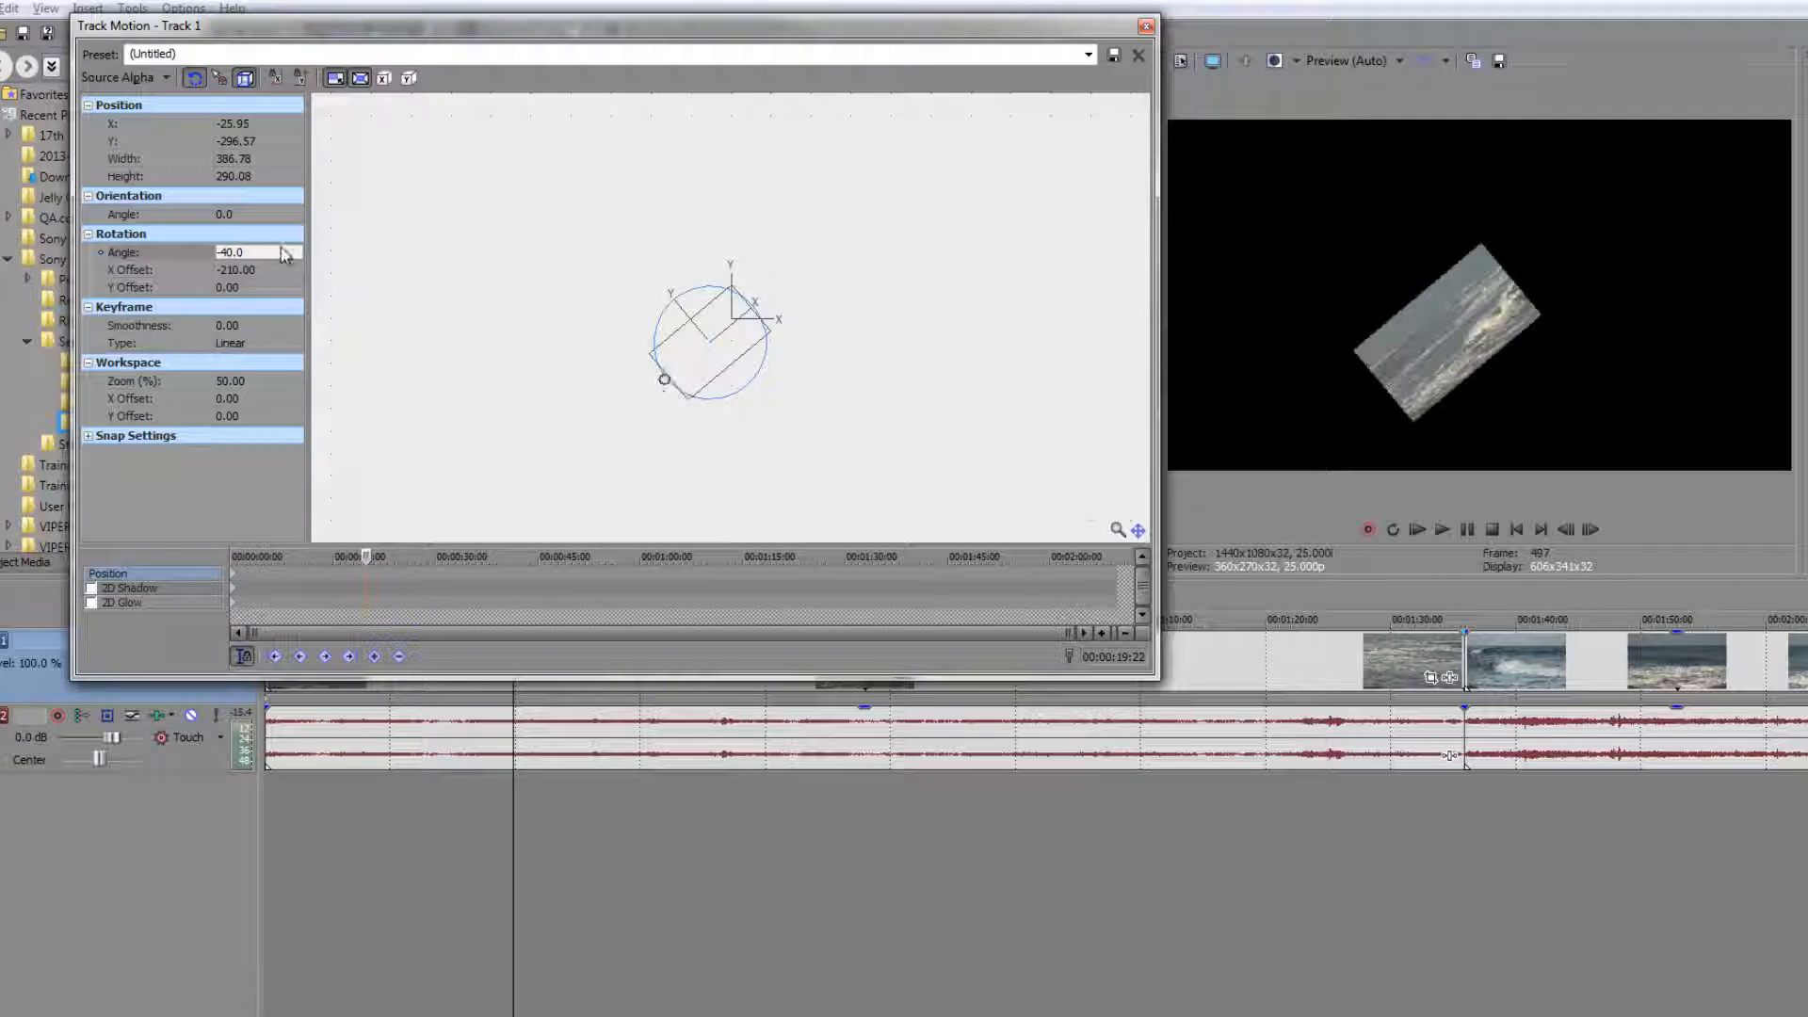
{"action": "left_click_drag", "start_coordinate": [284, 254], "coordinate": [284, 229]}
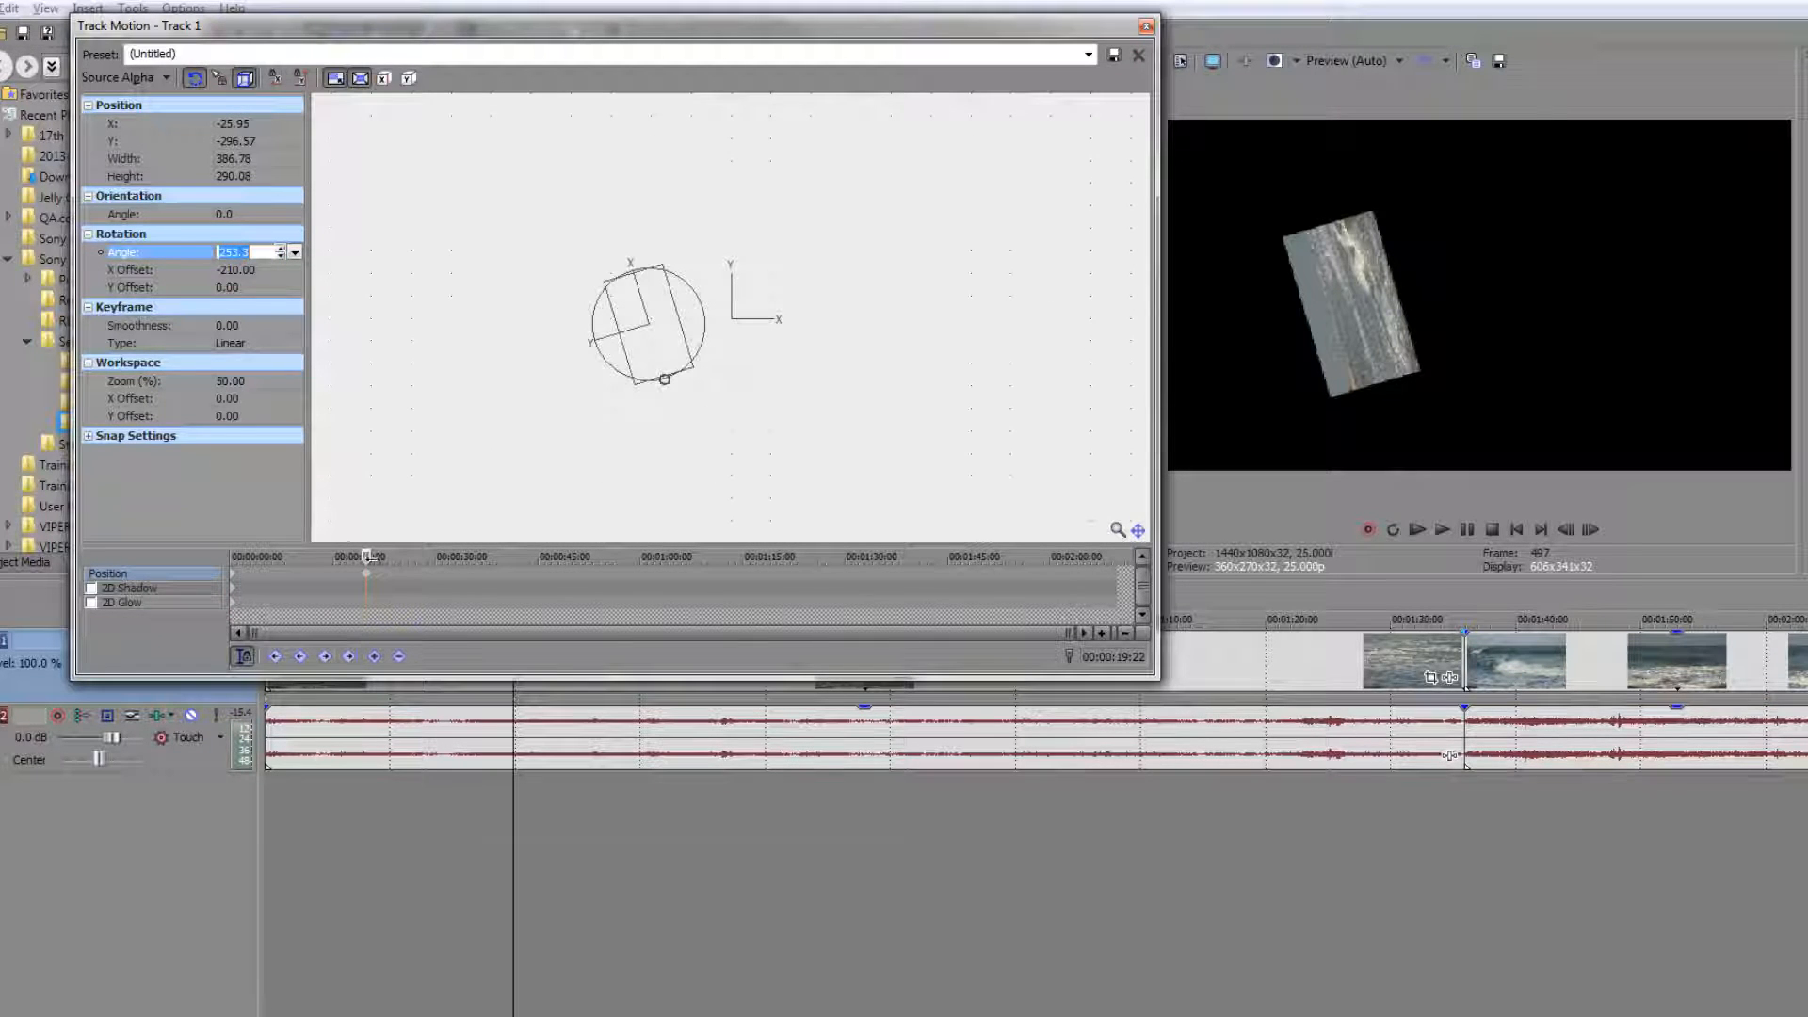
{"action": "left_click_drag", "start_coordinate": [368, 557], "coordinate": [231, 585]}
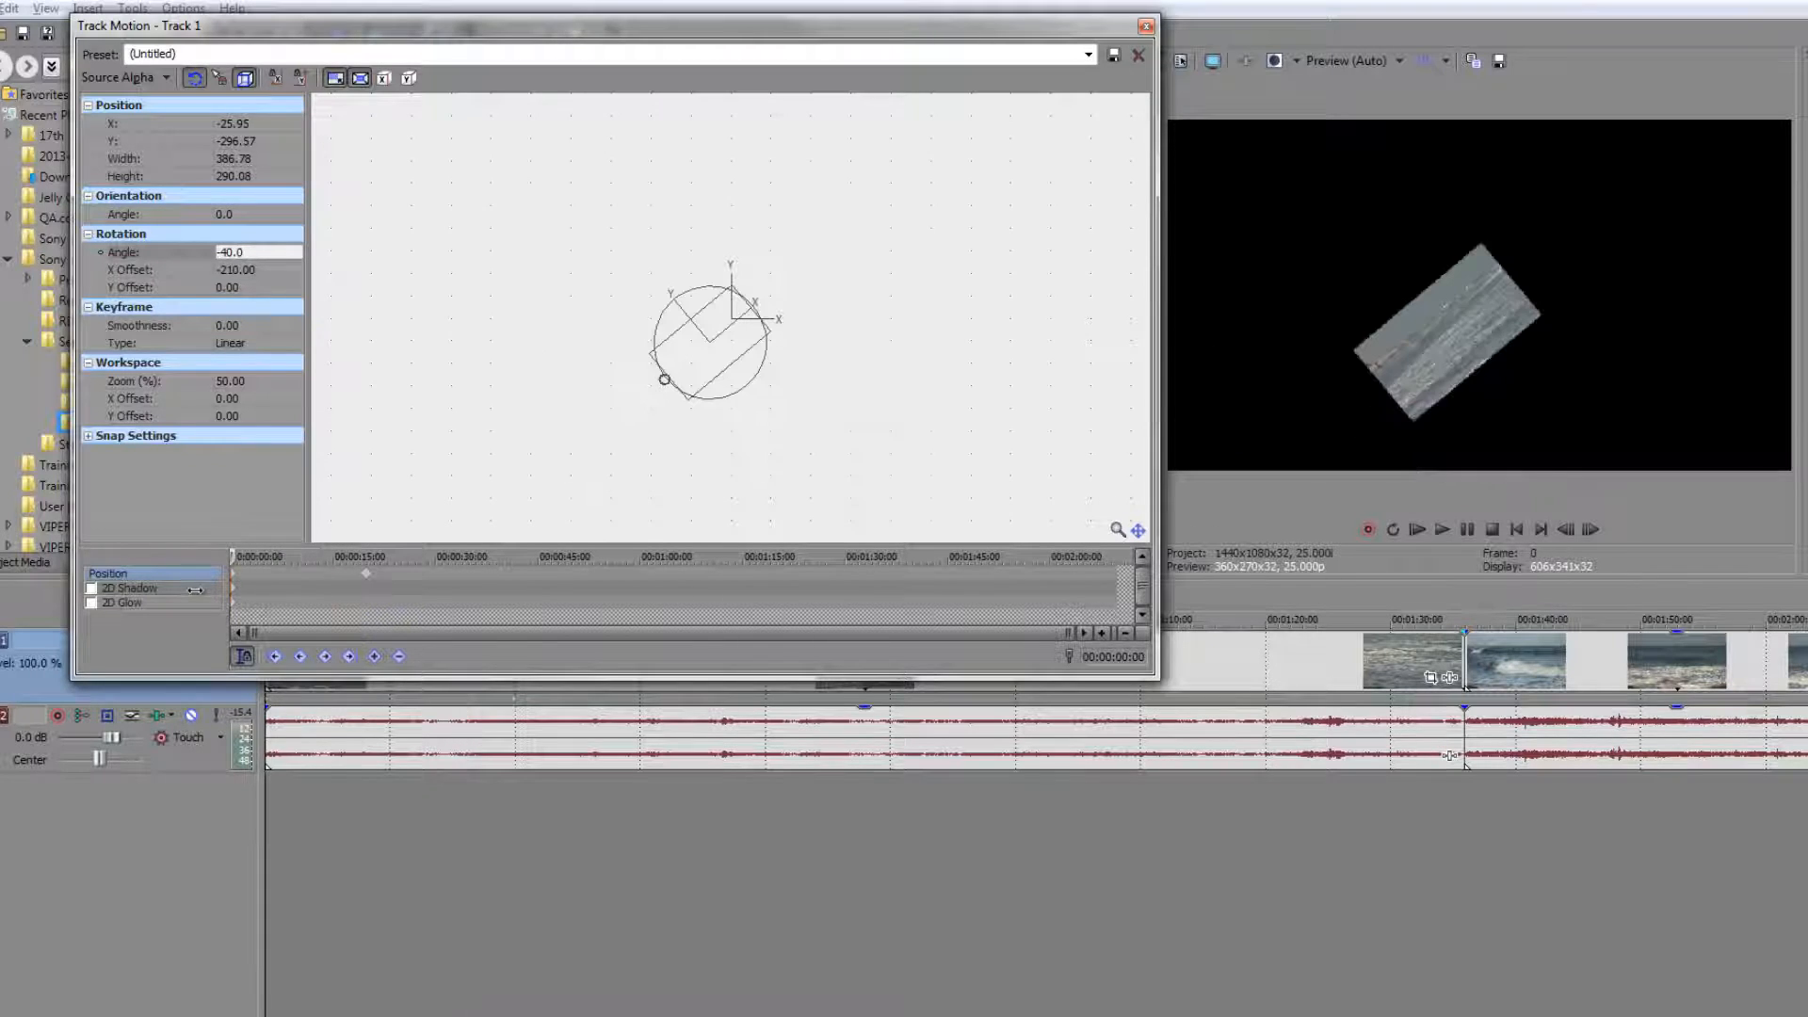
{"action": "left_click", "coordinate": [367, 581]}
{"action": "left_click", "coordinate": [399, 656]}
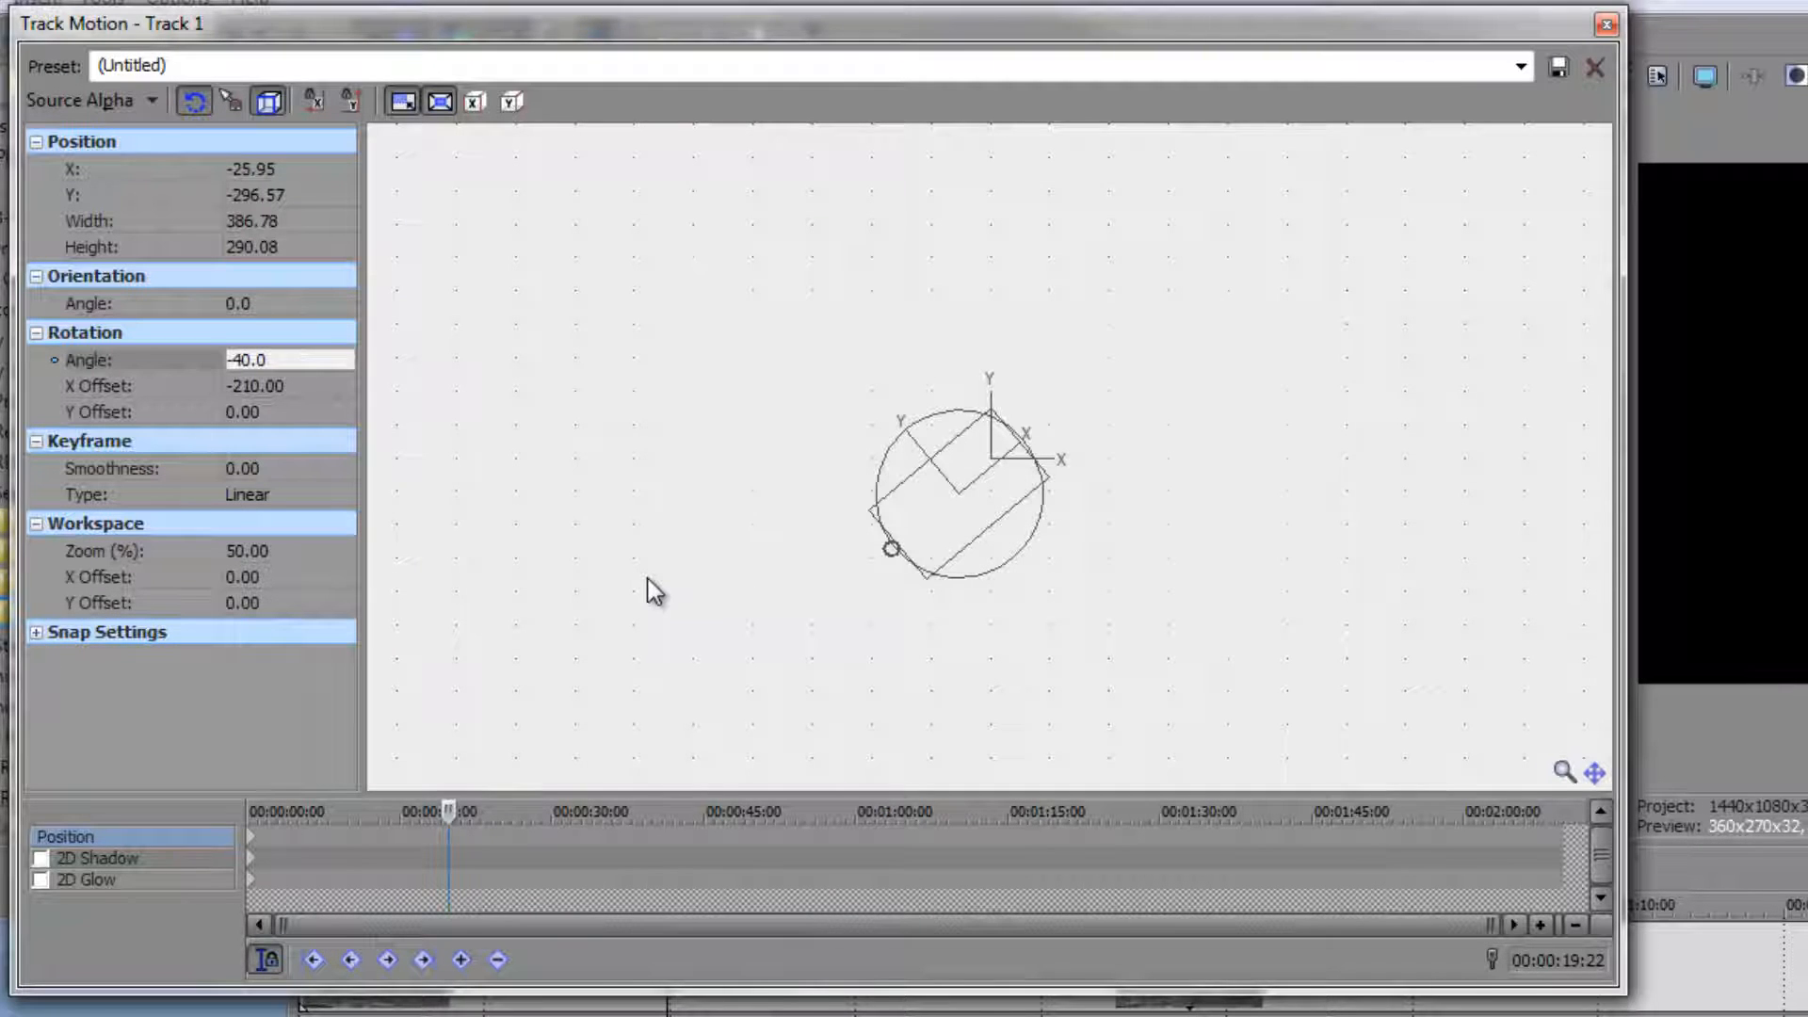
Step: Review the available keyframe interpolation types and leave the type at Linear
{"action": "left_click", "coordinate": [102, 495]}
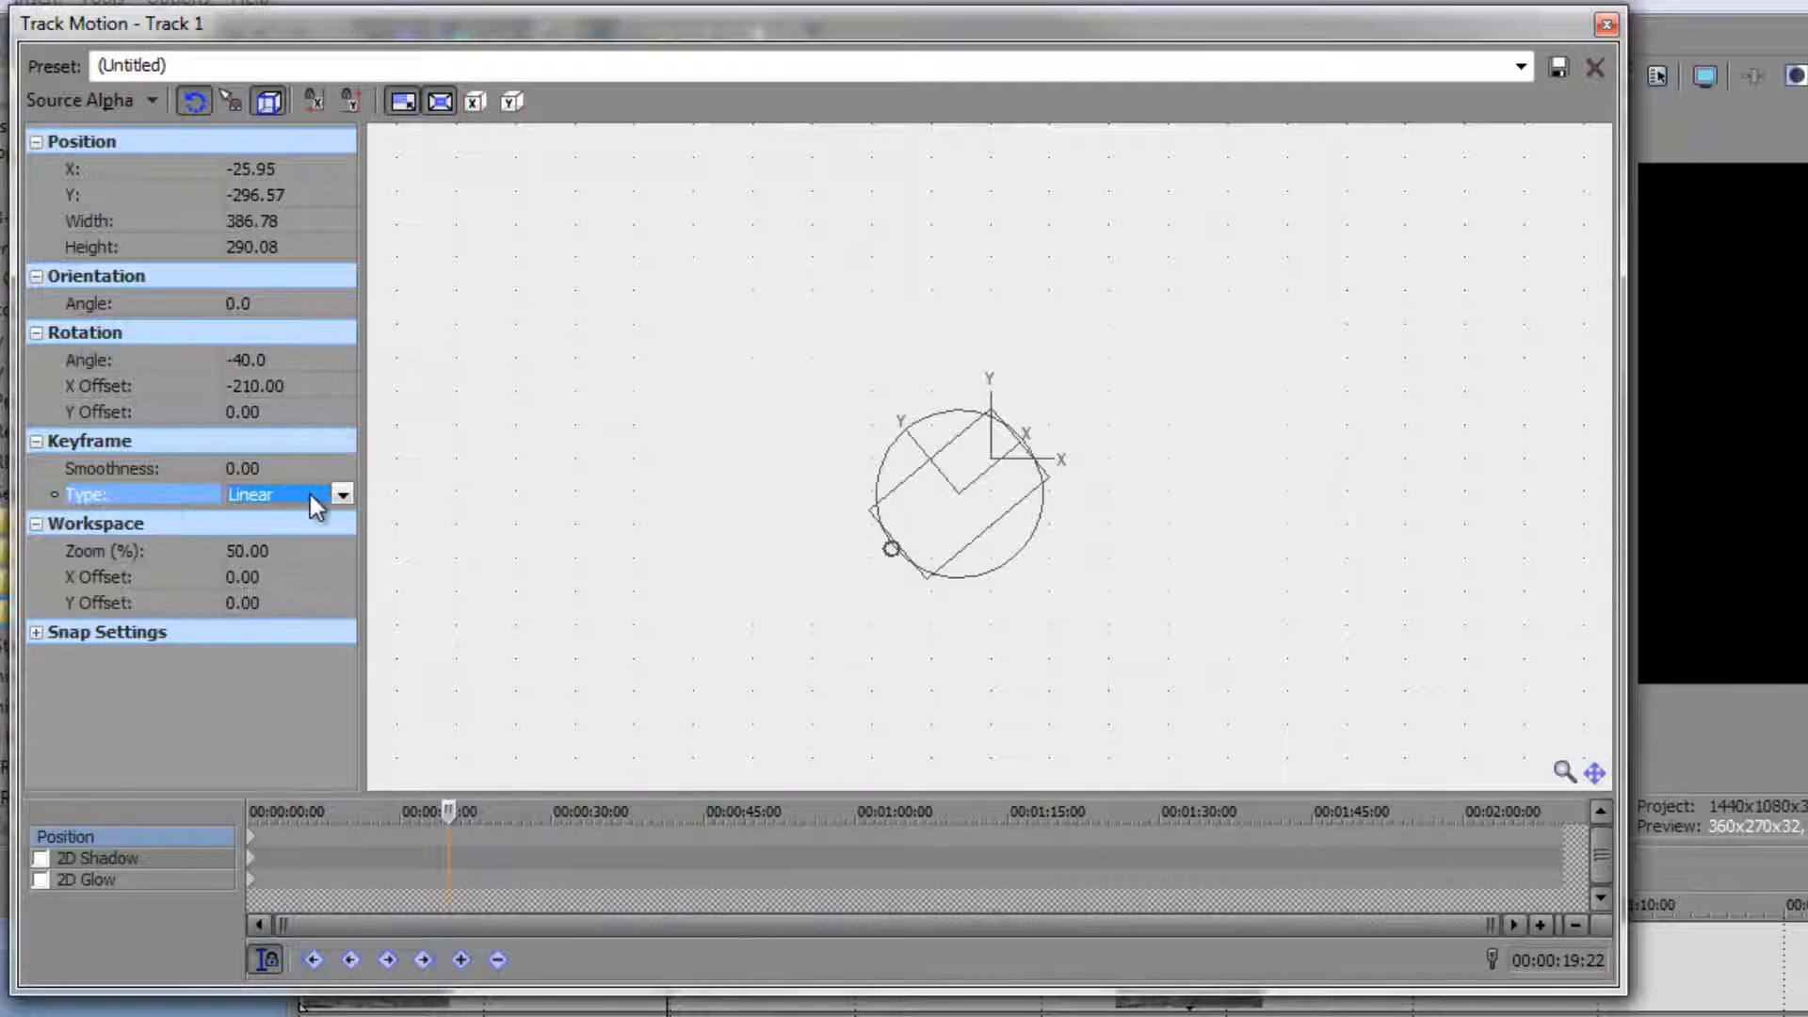
{"action": "left_click", "coordinate": [319, 494]}
{"action": "left_click", "coordinate": [320, 494]}
{"action": "left_click", "coordinate": [319, 494]}
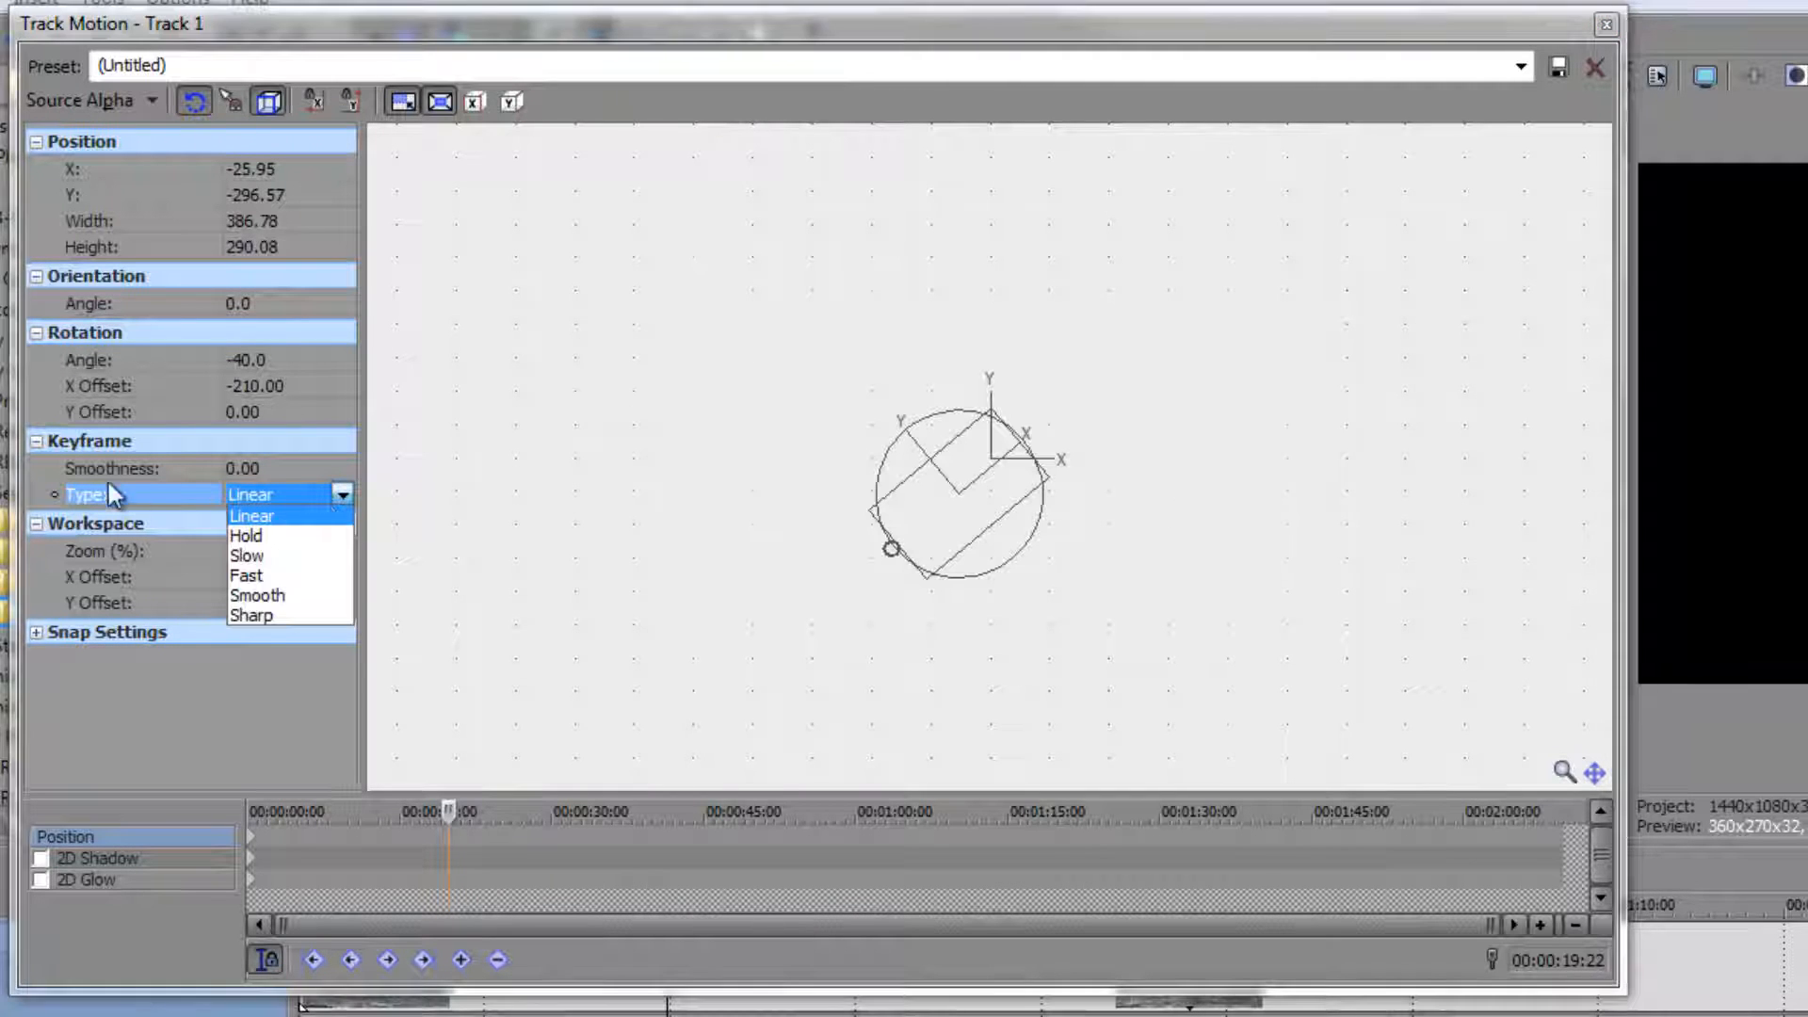
{"action": "left_click", "coordinate": [121, 573]}
Step: Set the Track Motion workspace zoom to 52.80% and collapse the Workspace settings
{"action": "left_click", "coordinate": [235, 550]}
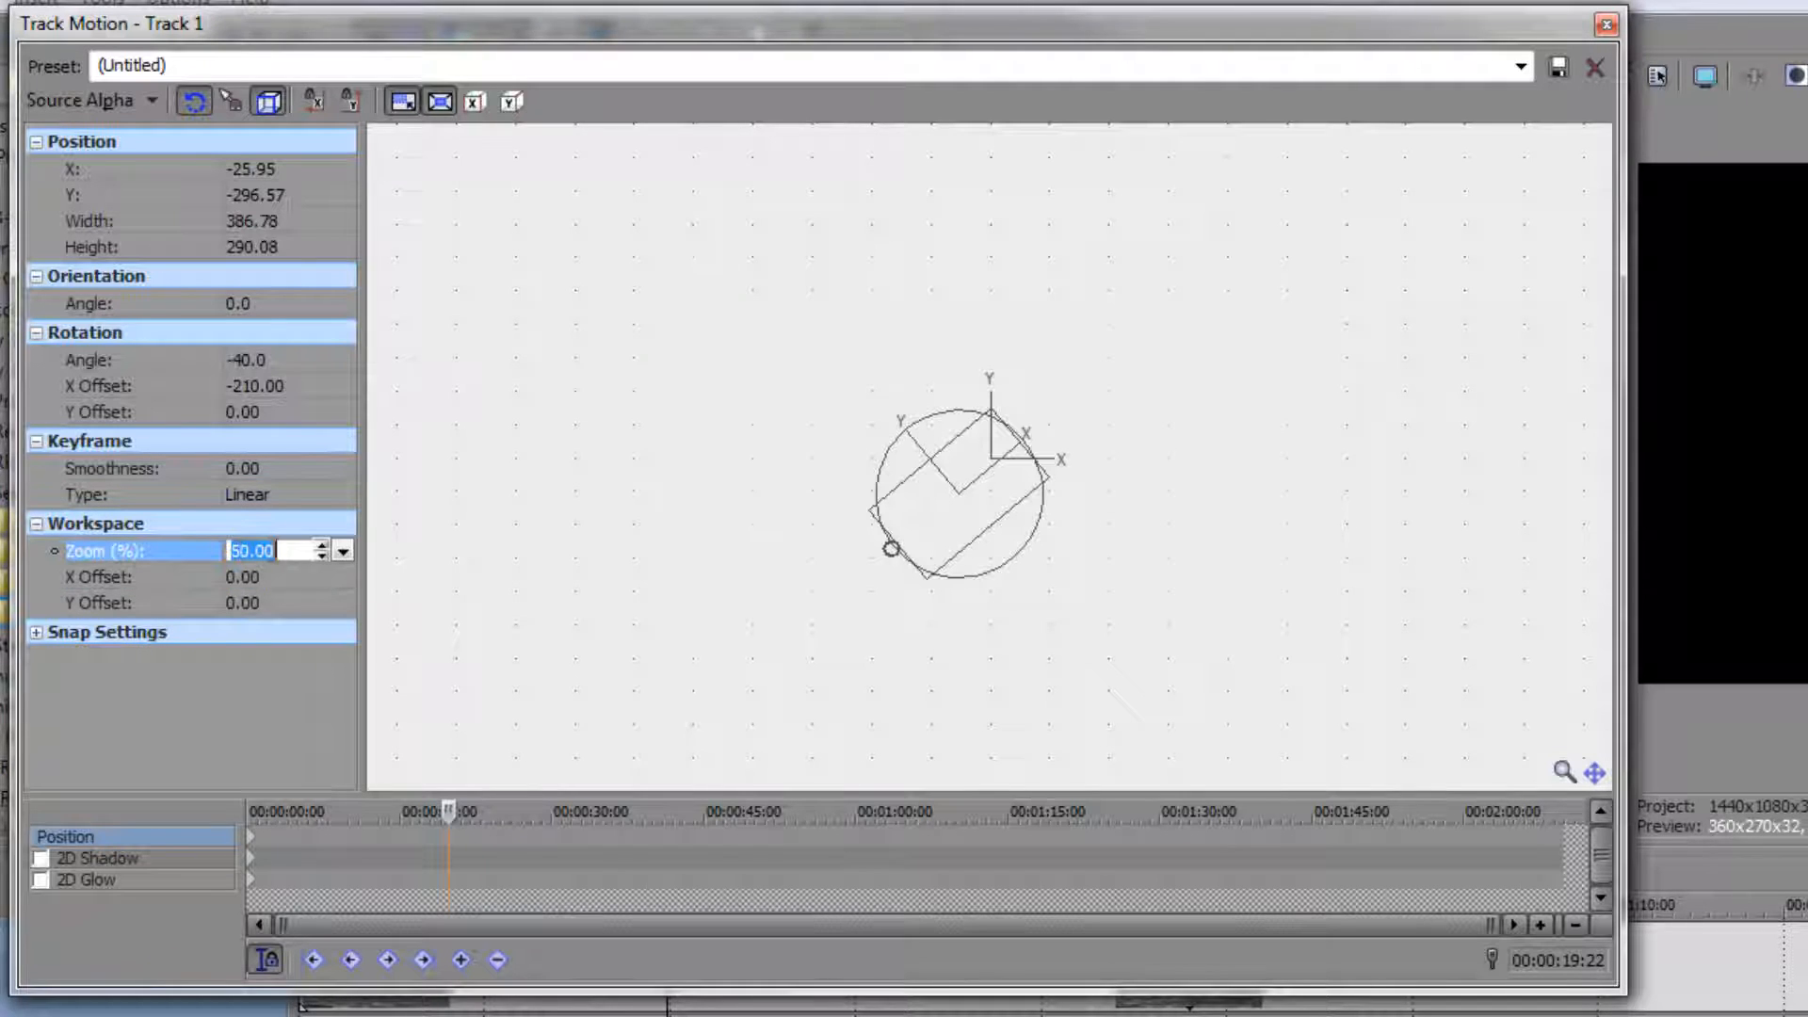
{"action": "mouse_move", "coordinate": [321, 550]}
{"action": "left_mouse_down"}
{"action": "mouse_move", "coordinate": [320, 529]}
{"action": "mouse_move", "coordinate": [310, 574]}
{"action": "mouse_move", "coordinate": [313, 552]}
{"action": "left_mouse_up"}
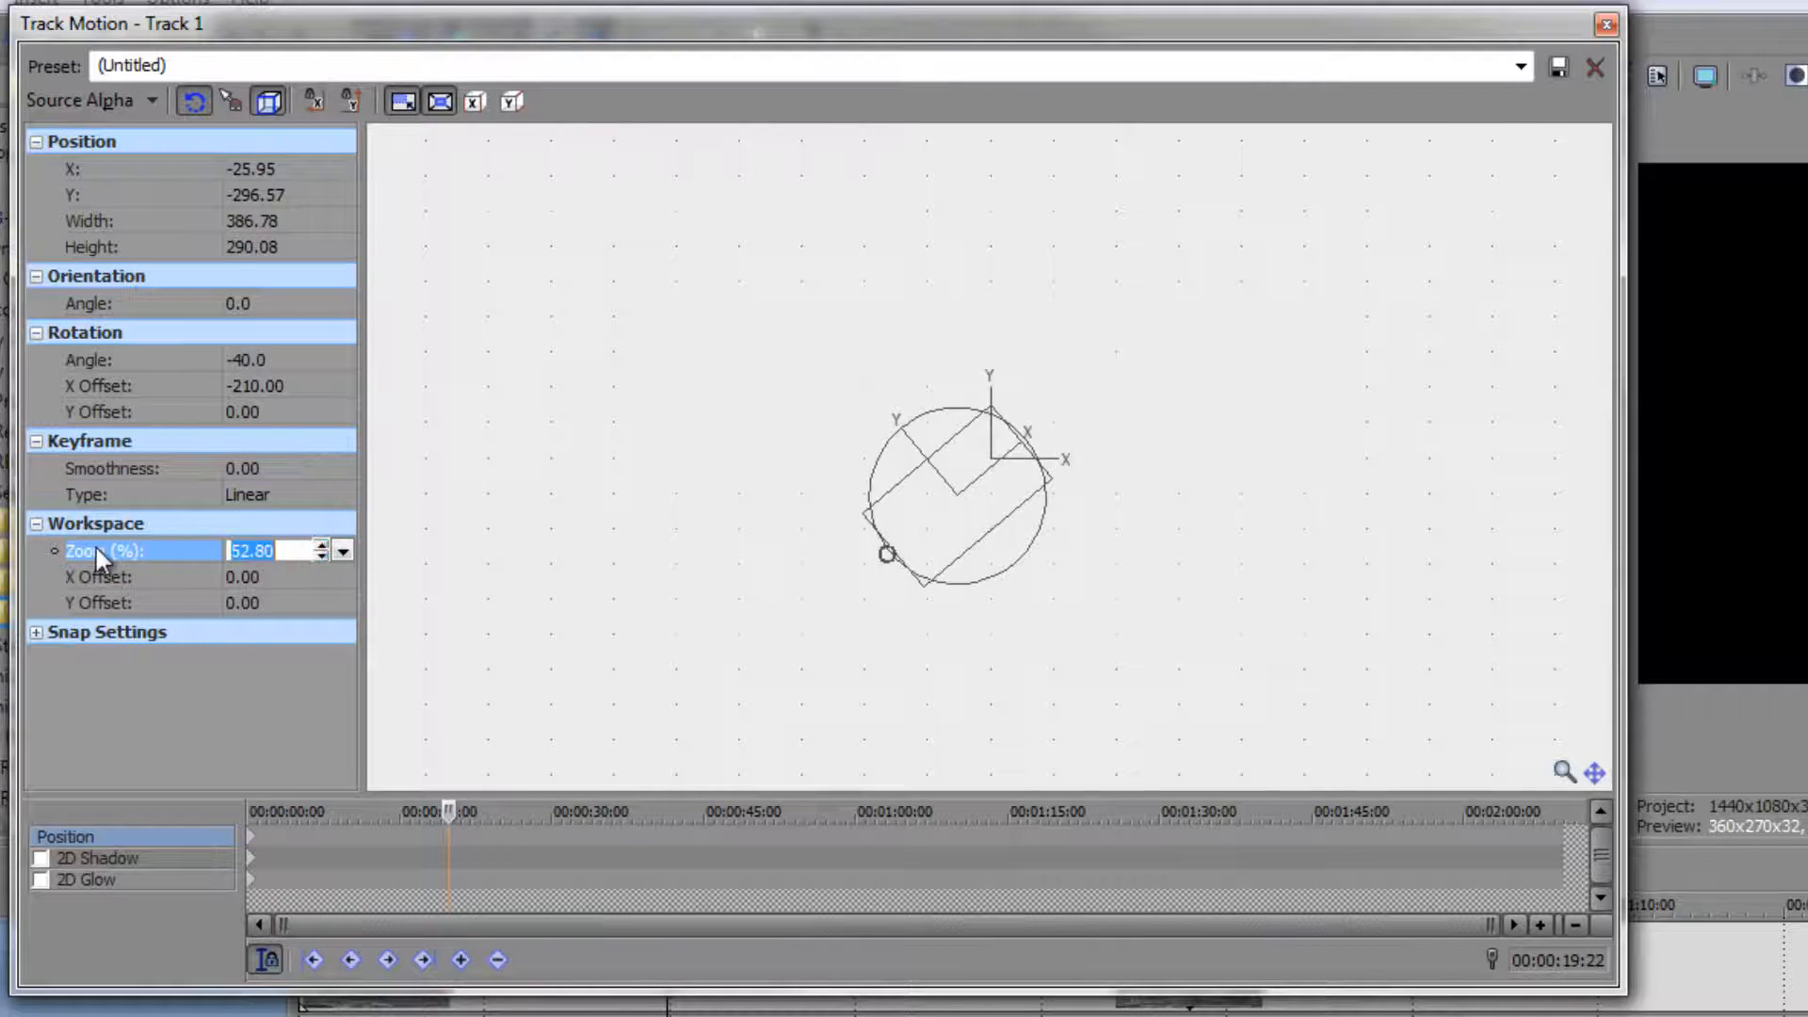
{"action": "left_click", "coordinate": [36, 525]}
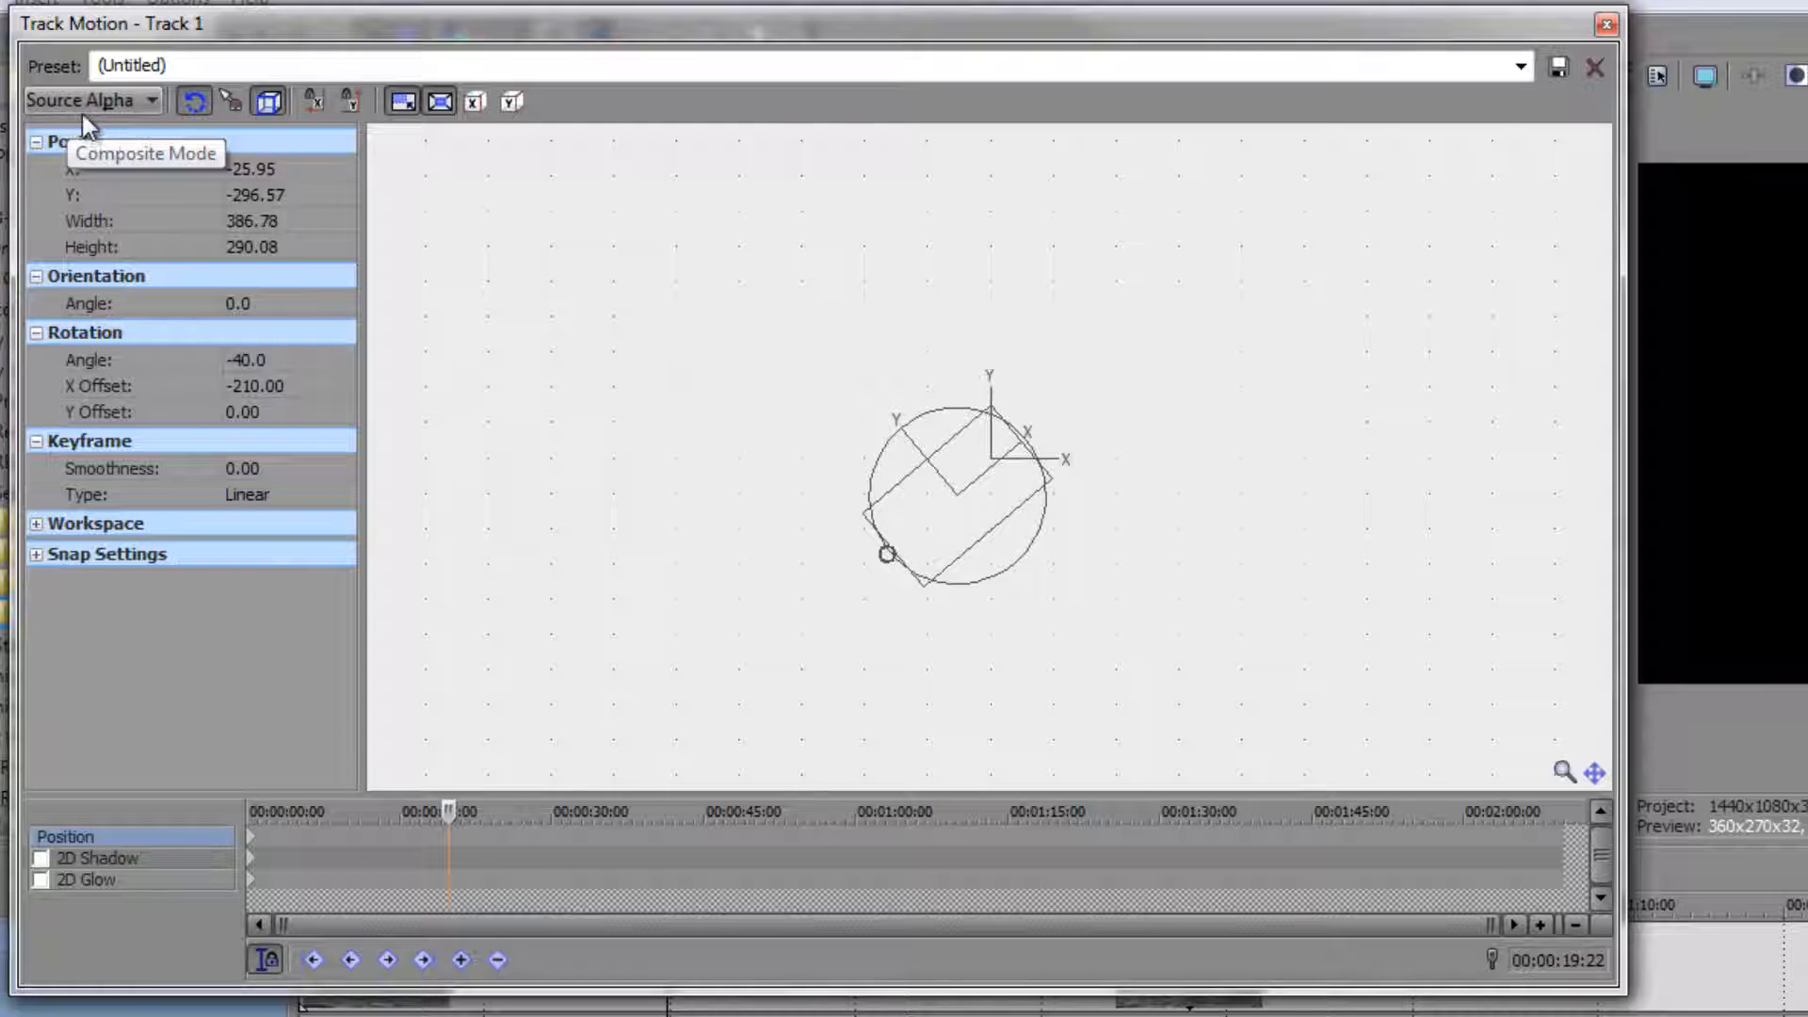
Step: Change the track's composite mode to 3D Source Alpha and straighten the frame in the front view to a Z rotation of 0
{"action": "left_click", "coordinate": [151, 104]}
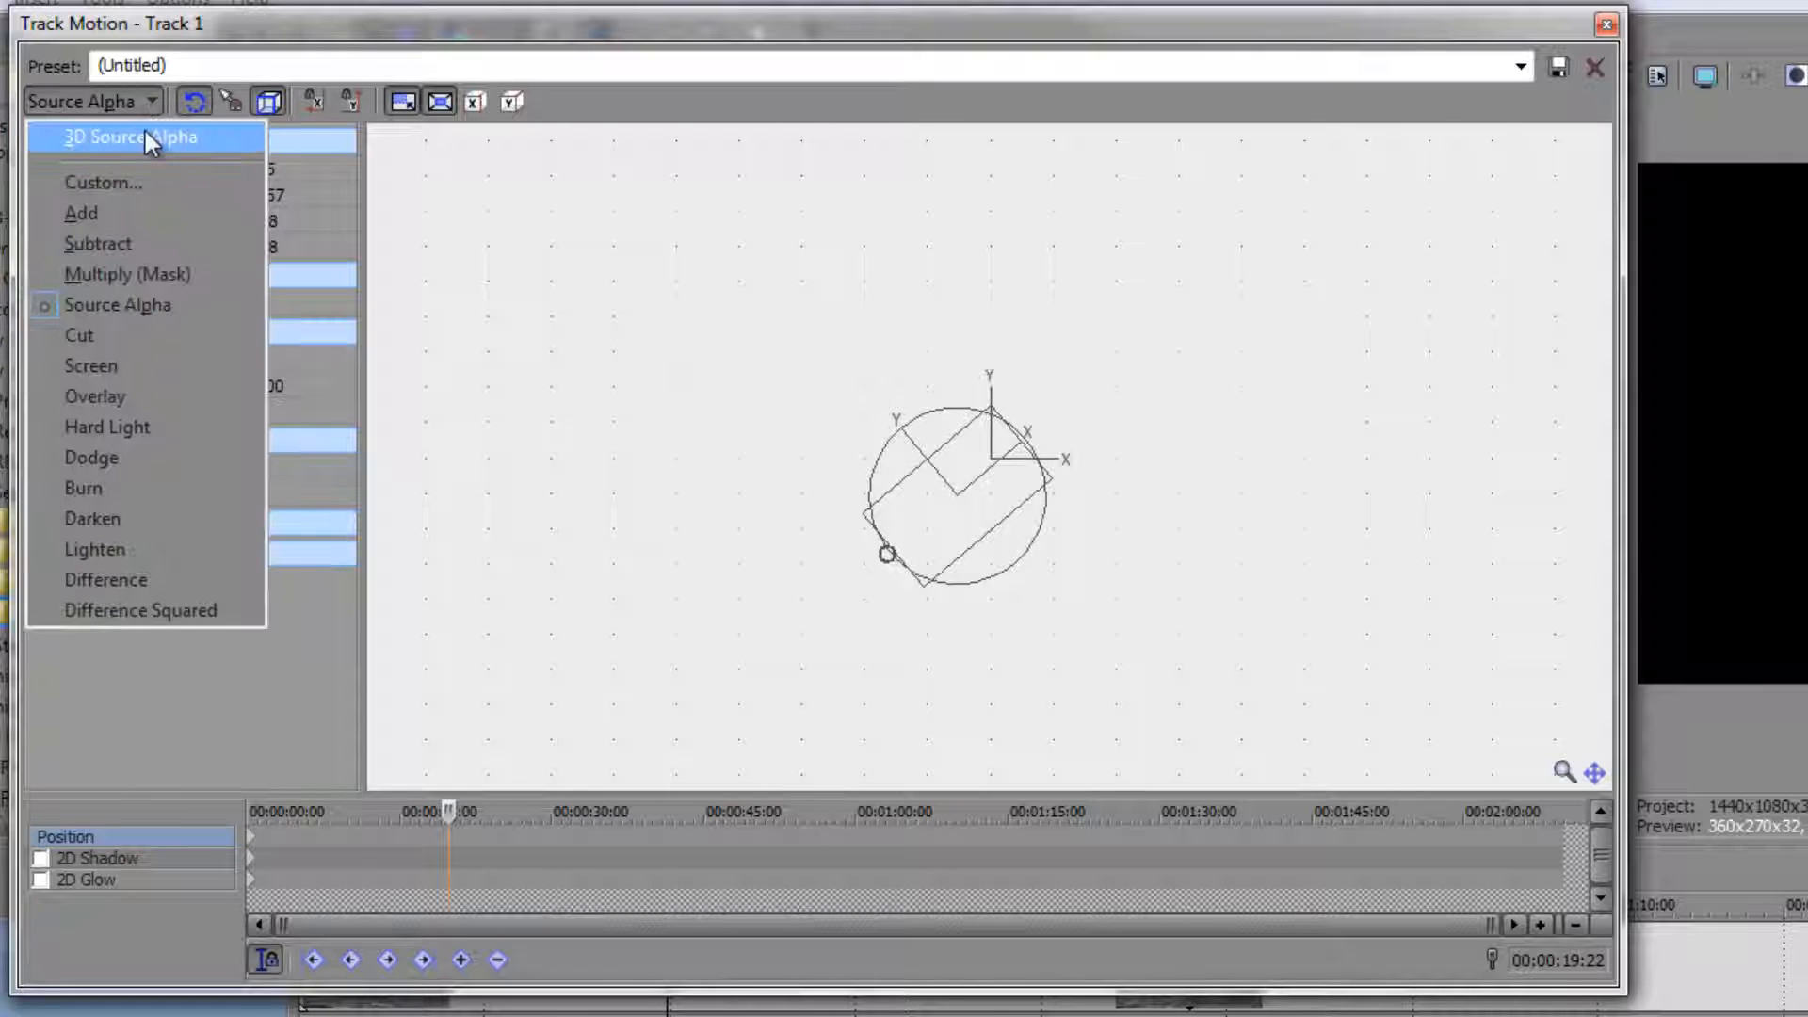
{"action": "left_click", "coordinate": [144, 135]}
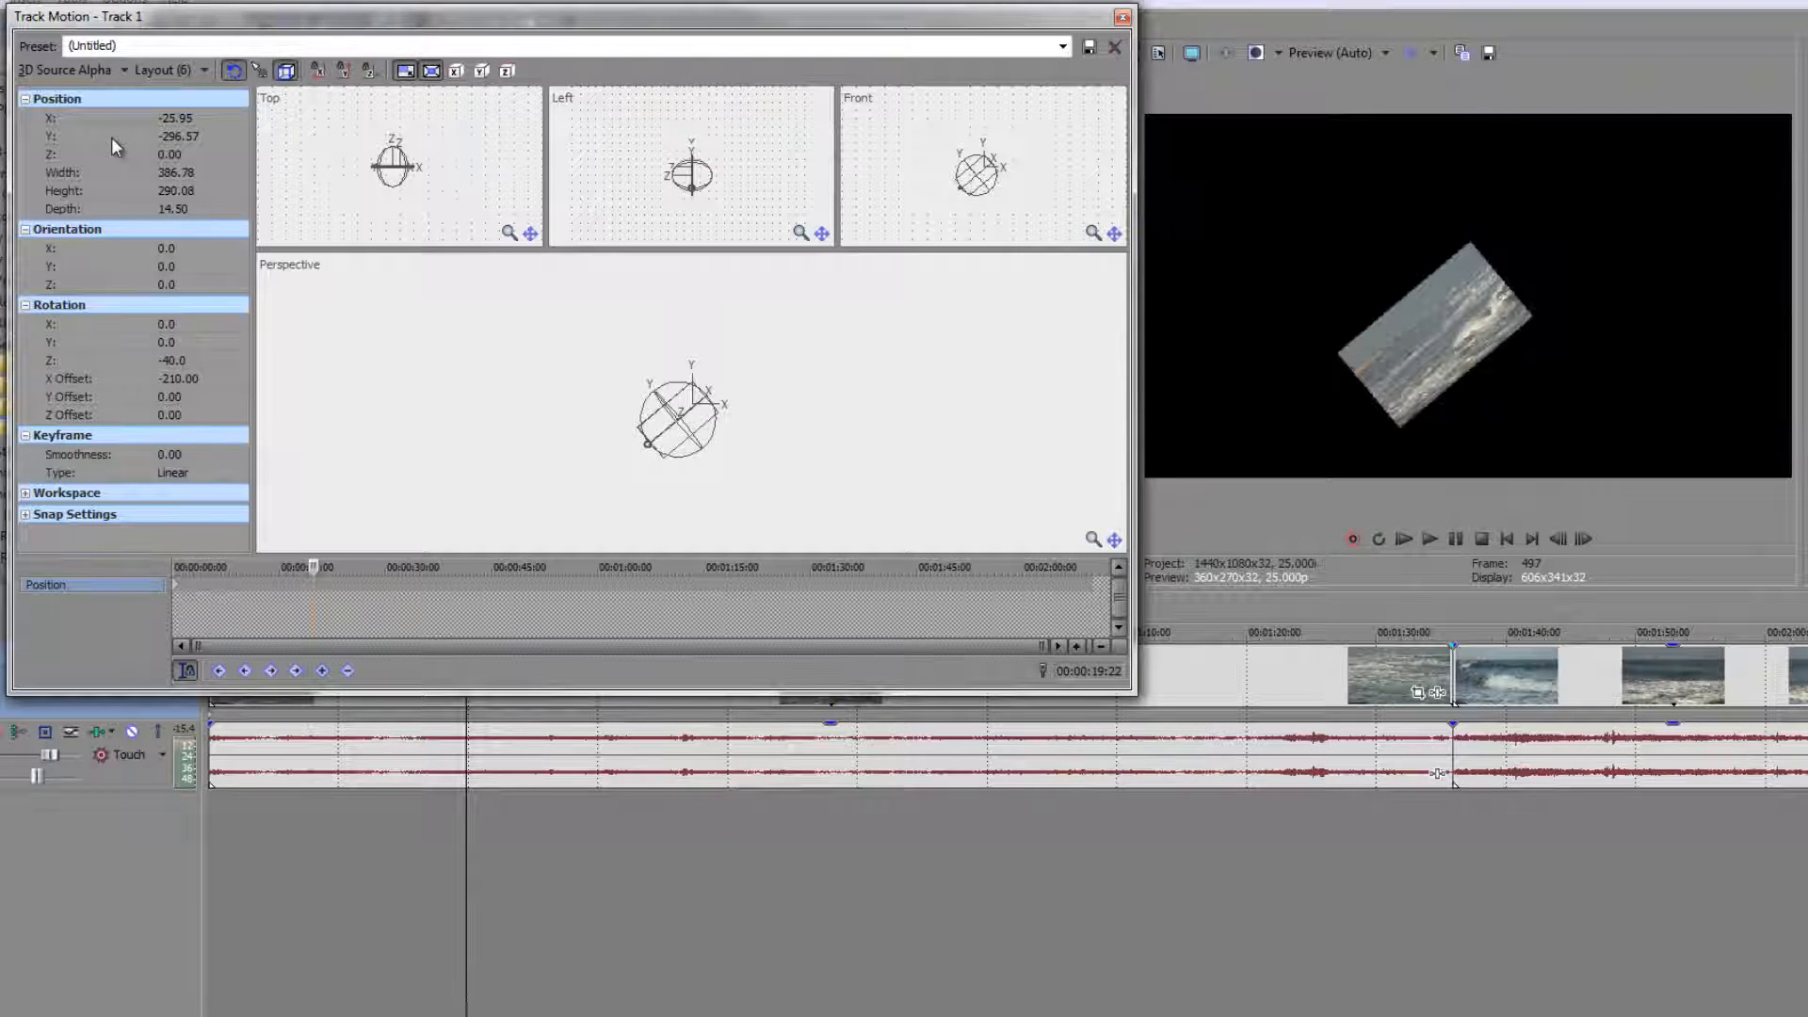
{"action": "left_click_drag", "start_coordinate": [972, 172], "coordinate": [980, 189]}
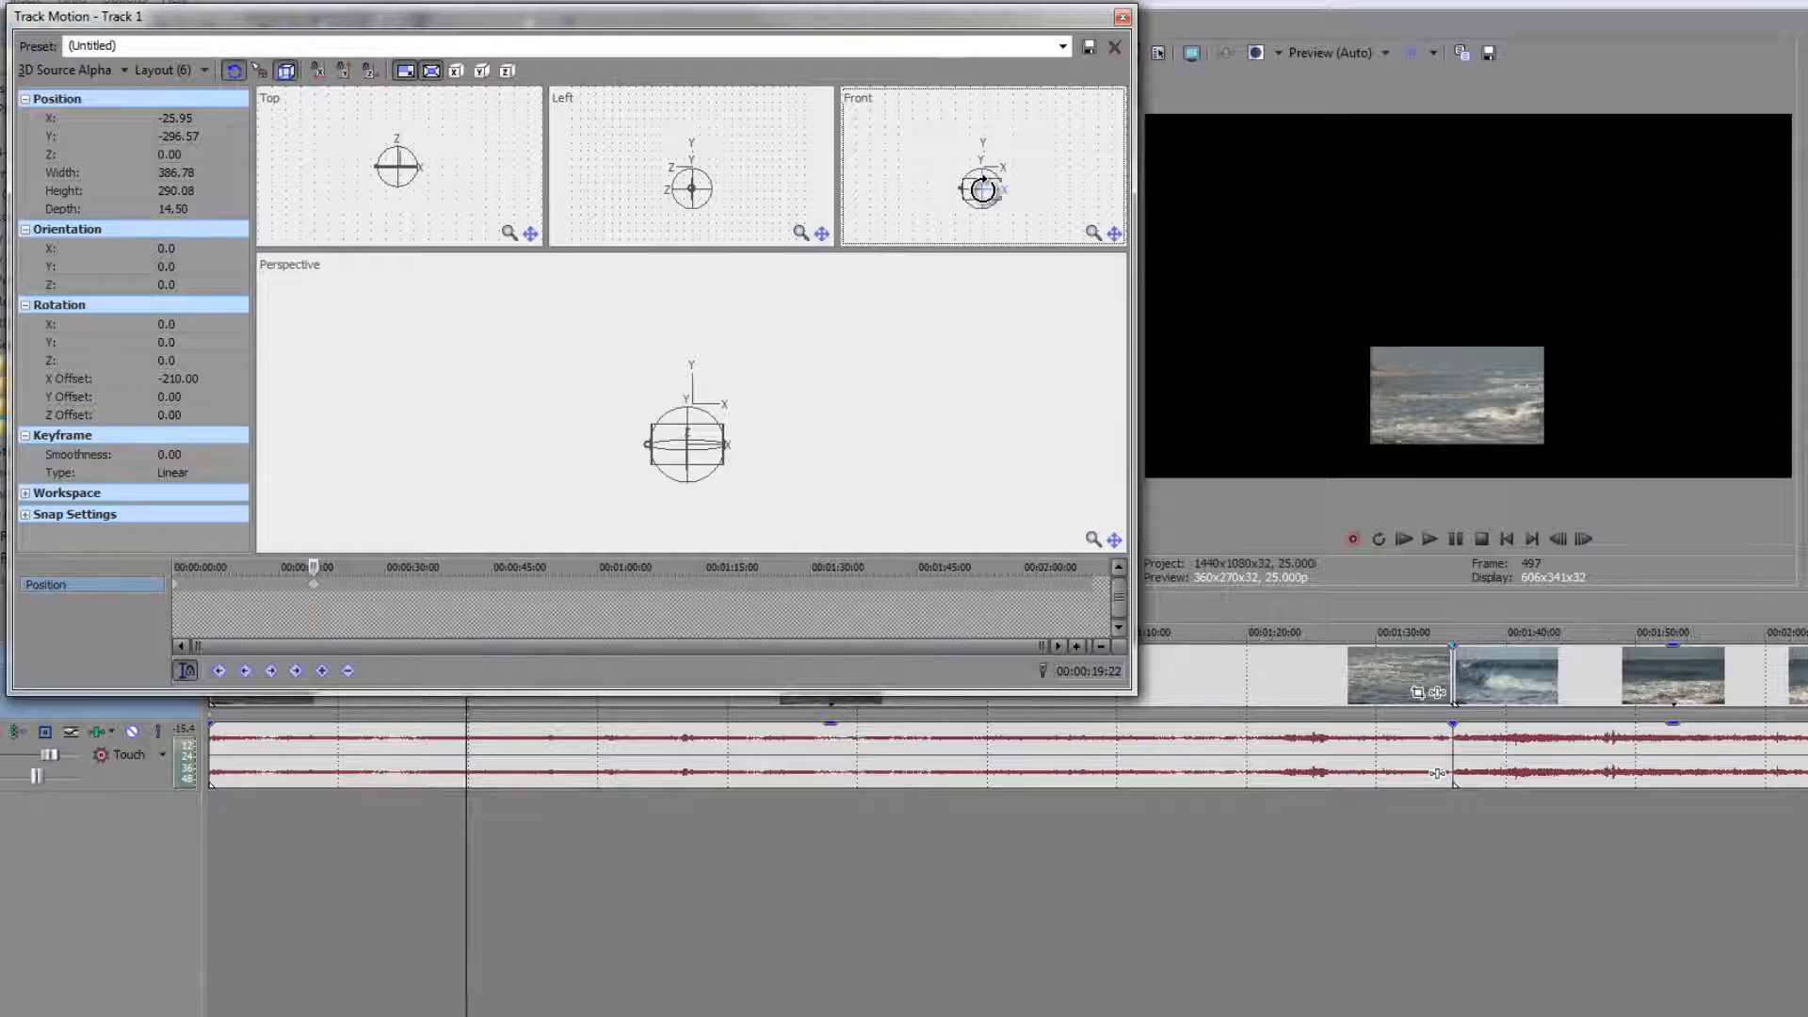
{"action": "mouse_move", "coordinate": [1014, 185]}
{"action": "left_mouse_down"}
{"action": "mouse_move", "coordinate": [968, 192]}
{"action": "mouse_move", "coordinate": [984, 198]}
{"action": "left_mouse_up"}
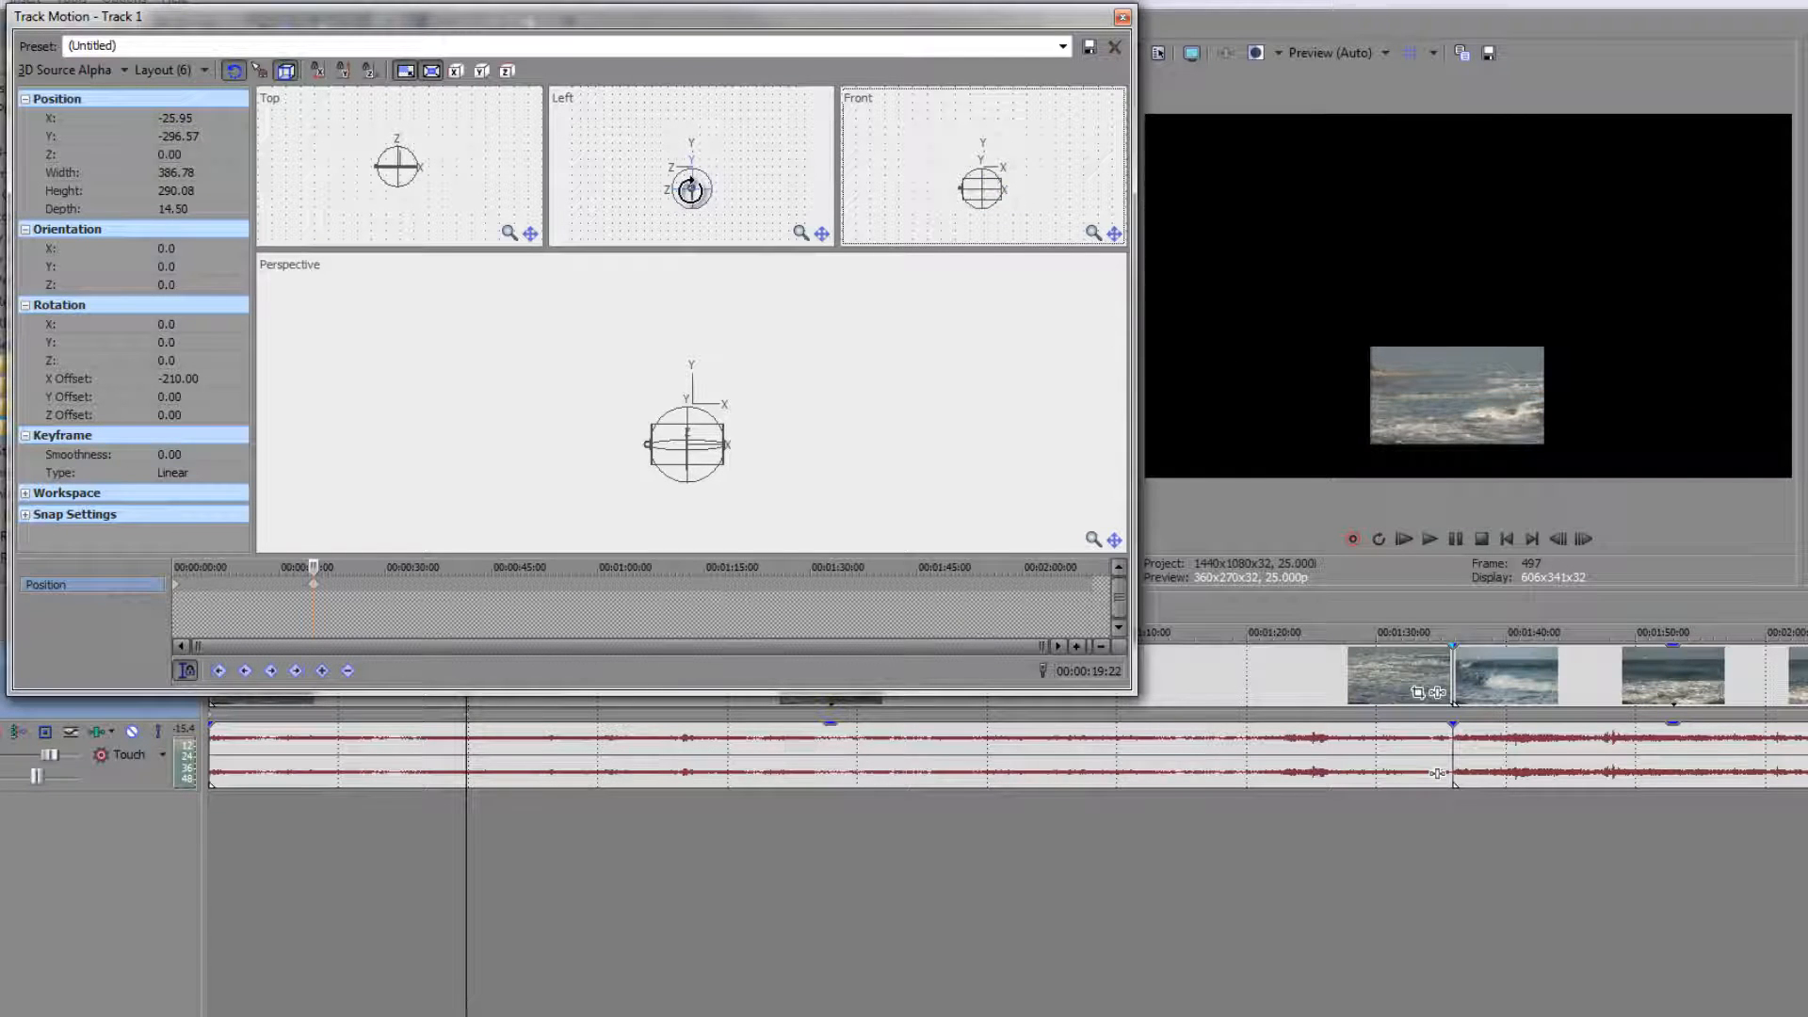
Step: Try turning the frame about its Y axis and tilting it in the perspective view, and undo those 3D orientation changes
{"action": "mouse_move", "coordinate": [690, 189]}
{"action": "left_mouse_down"}
{"action": "mouse_move", "coordinate": [669, 193]}
{"action": "mouse_move", "coordinate": [707, 191]}
{"action": "left_mouse_up"}
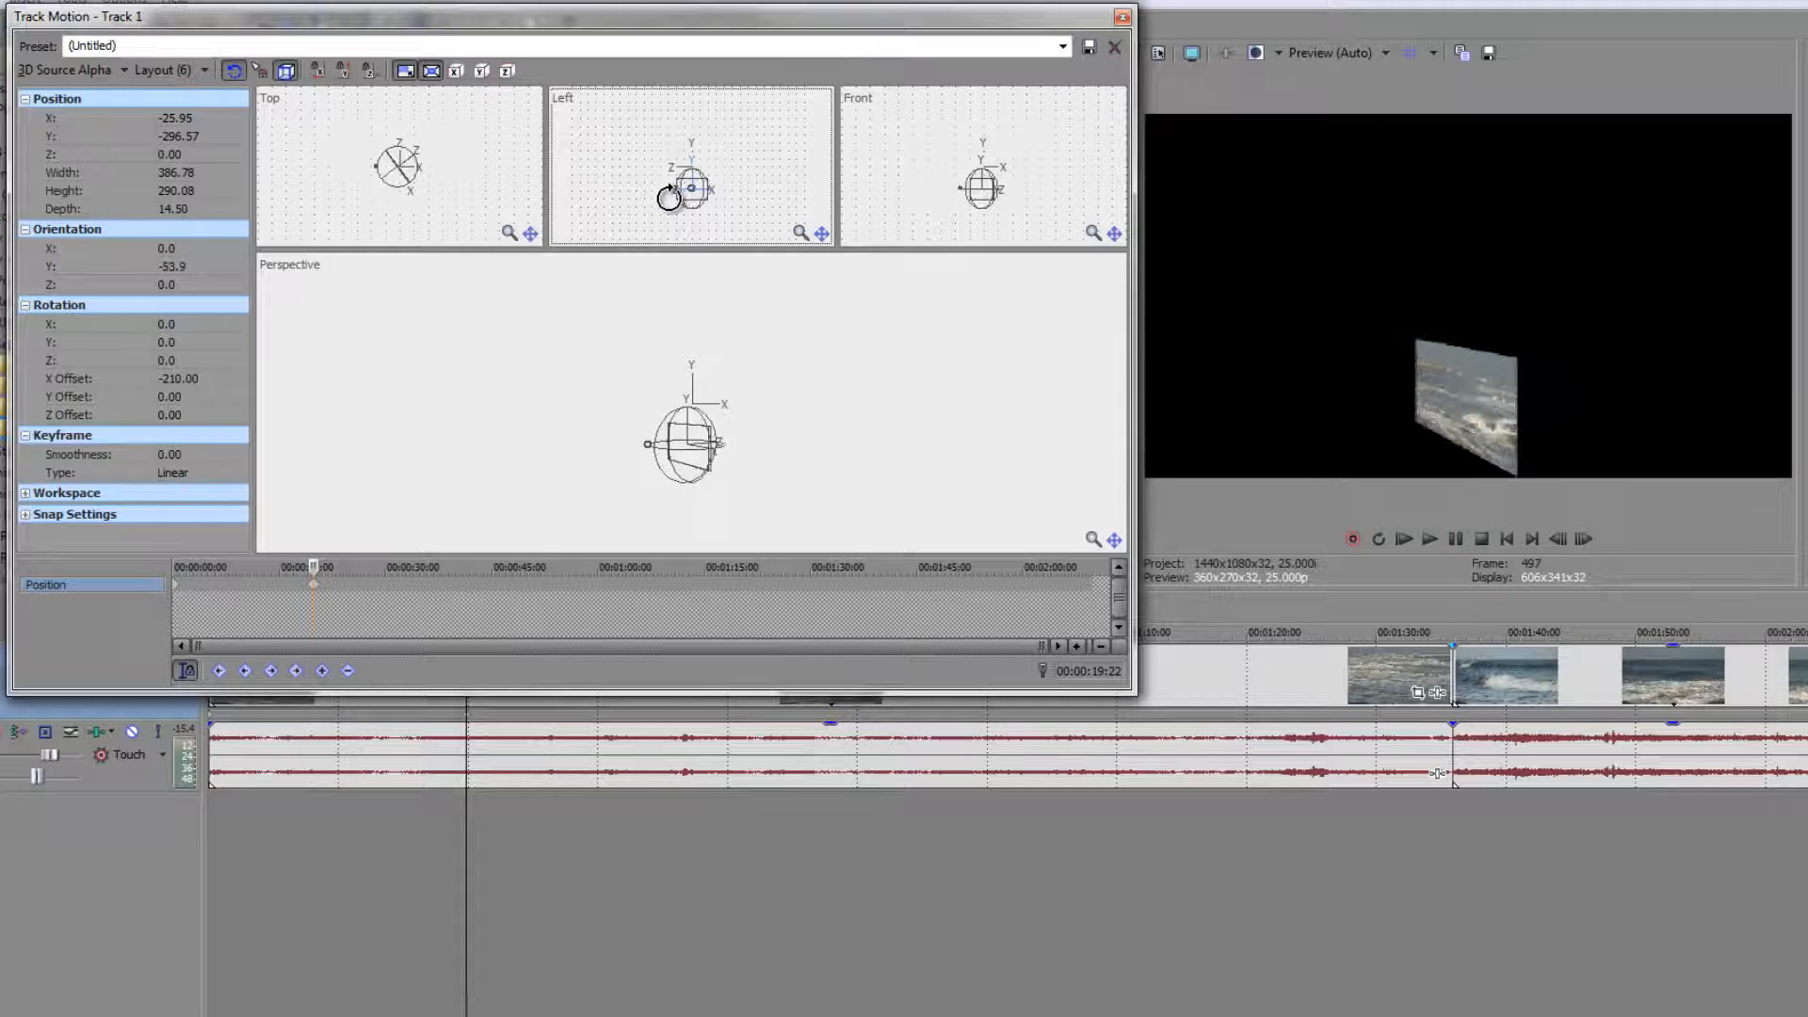
{"action": "left_click_drag", "start_coordinate": [669, 198], "coordinate": [726, 187]}
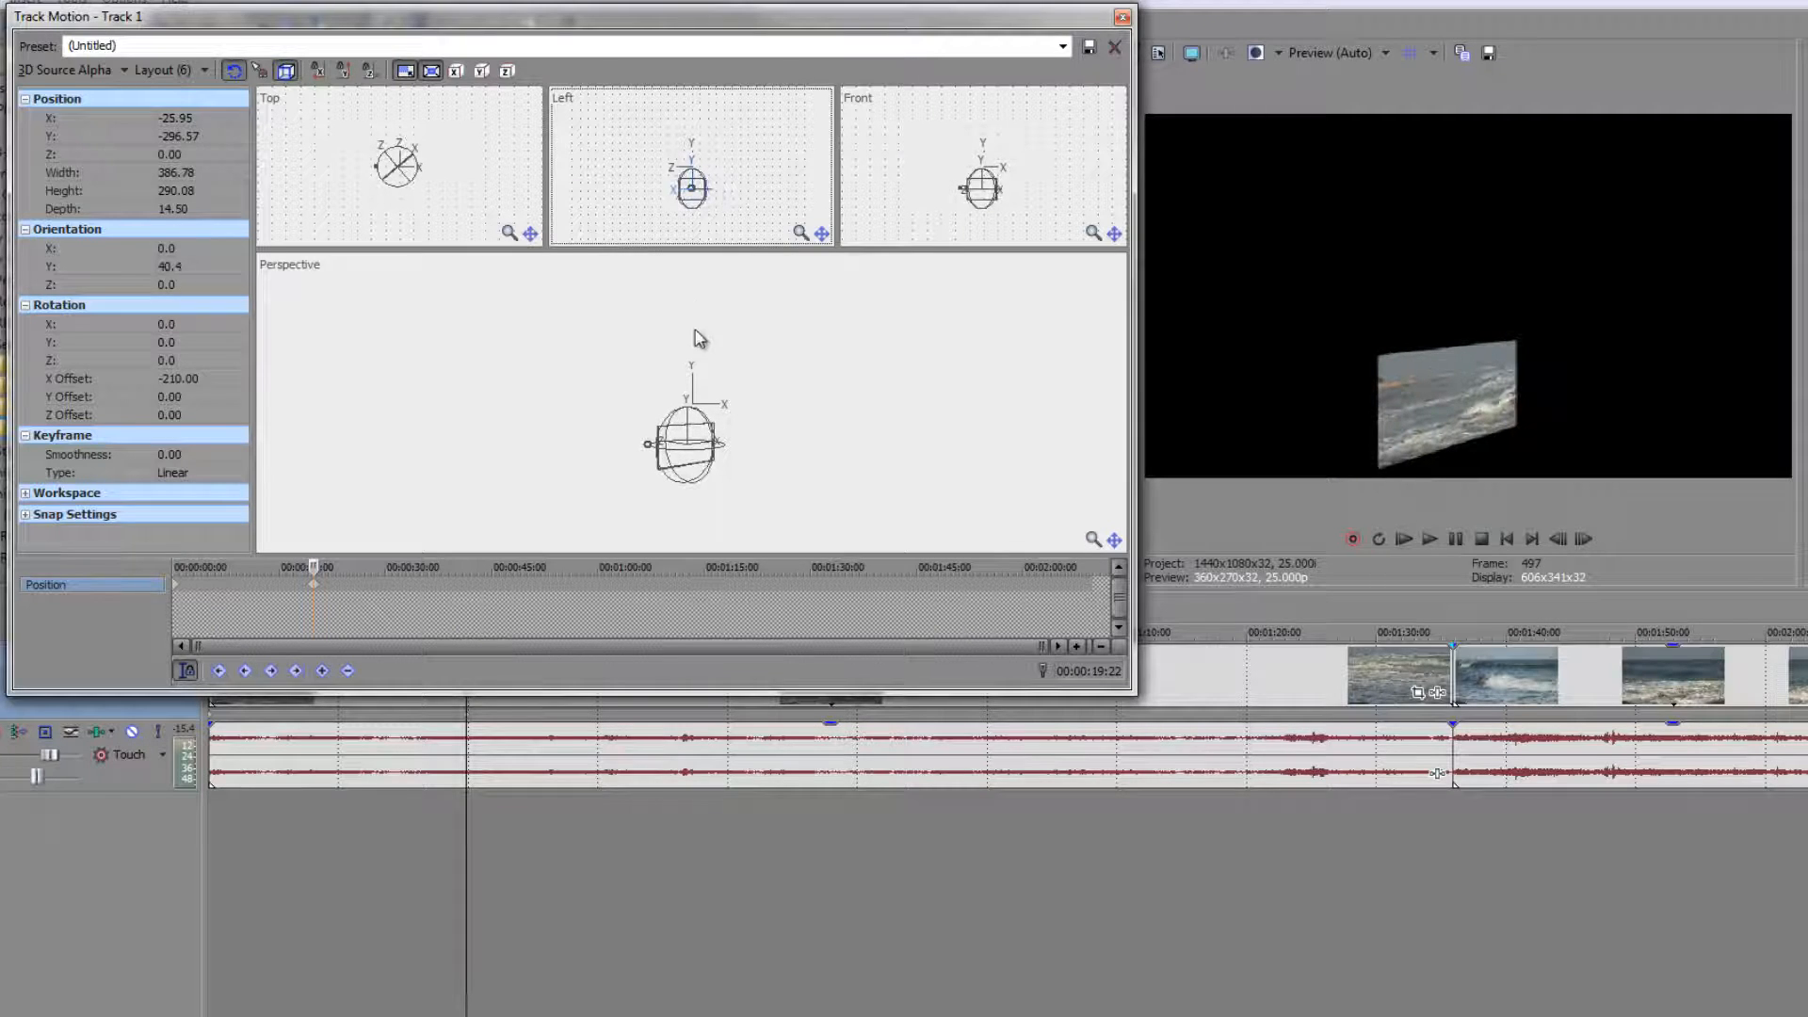
{"action": "left_click_drag", "start_coordinate": [694, 439], "coordinate": [692, 436]}
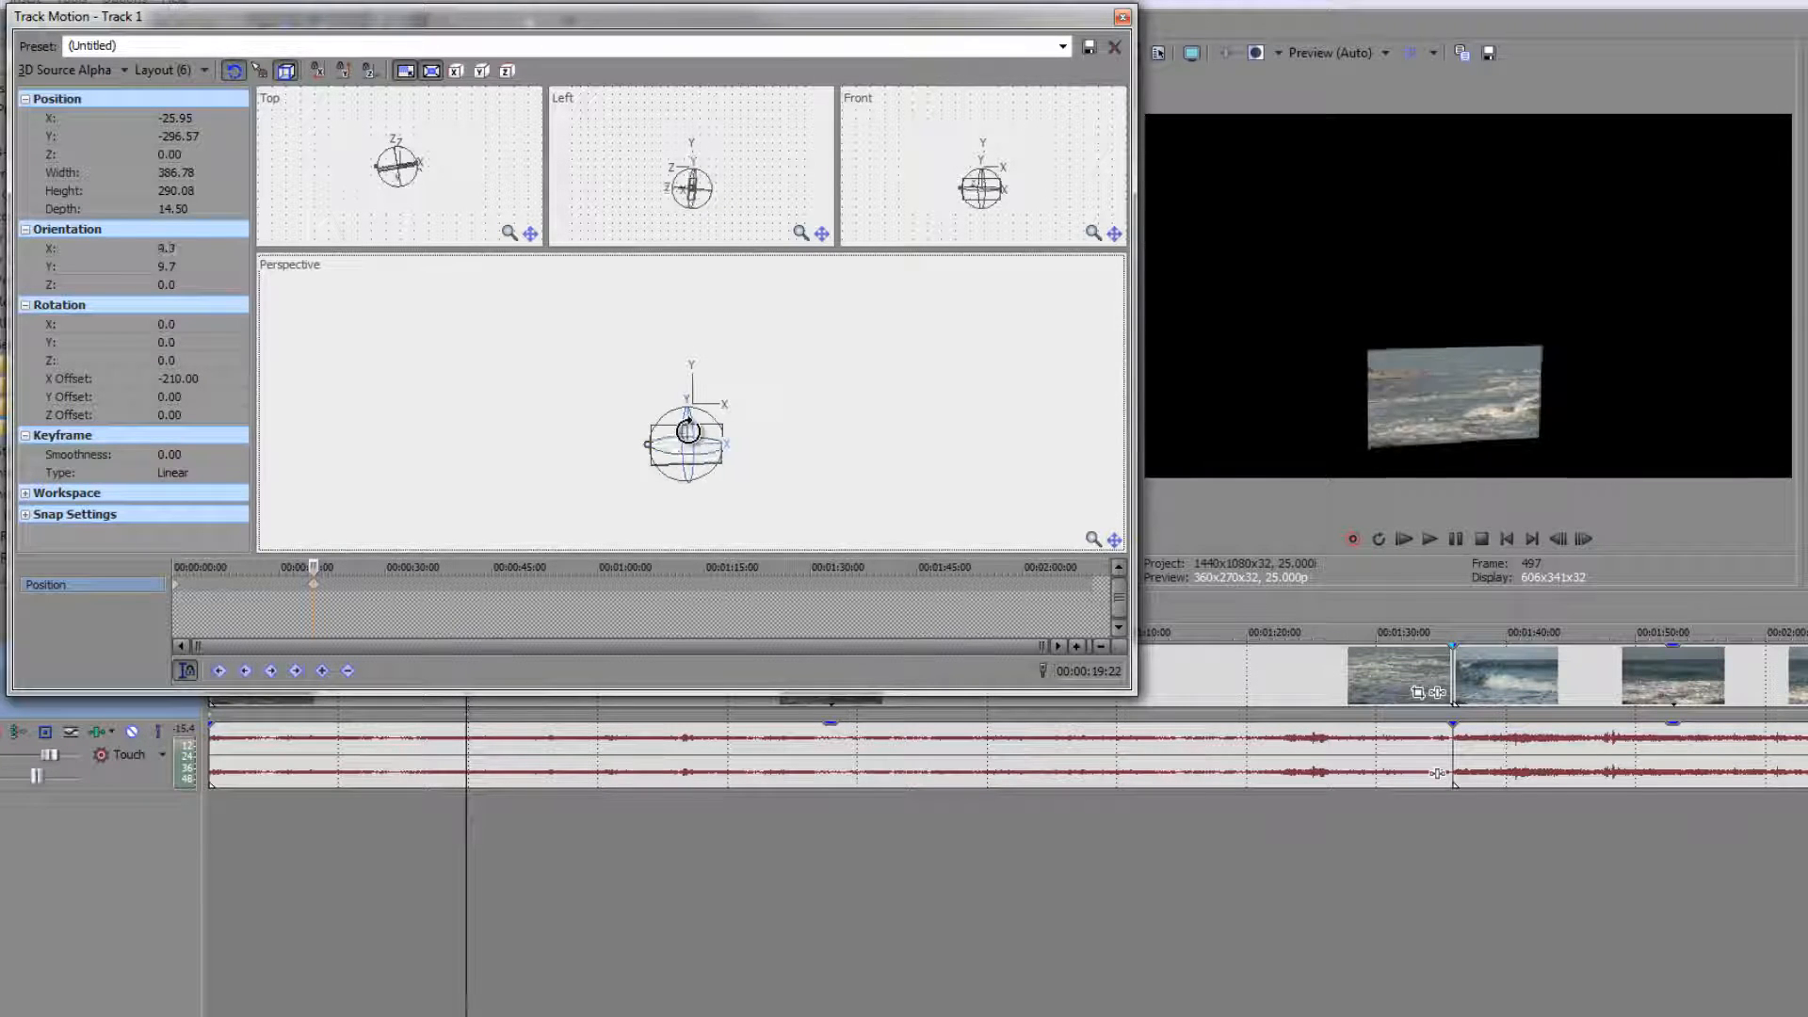
{"action": "mouse_move", "coordinate": [688, 431]}
{"action": "left_mouse_down"}
{"action": "mouse_move", "coordinate": [686, 400]}
{"action": "mouse_move", "coordinate": [688, 471]}
{"action": "mouse_move", "coordinate": [690, 431]}
{"action": "left_mouse_up"}
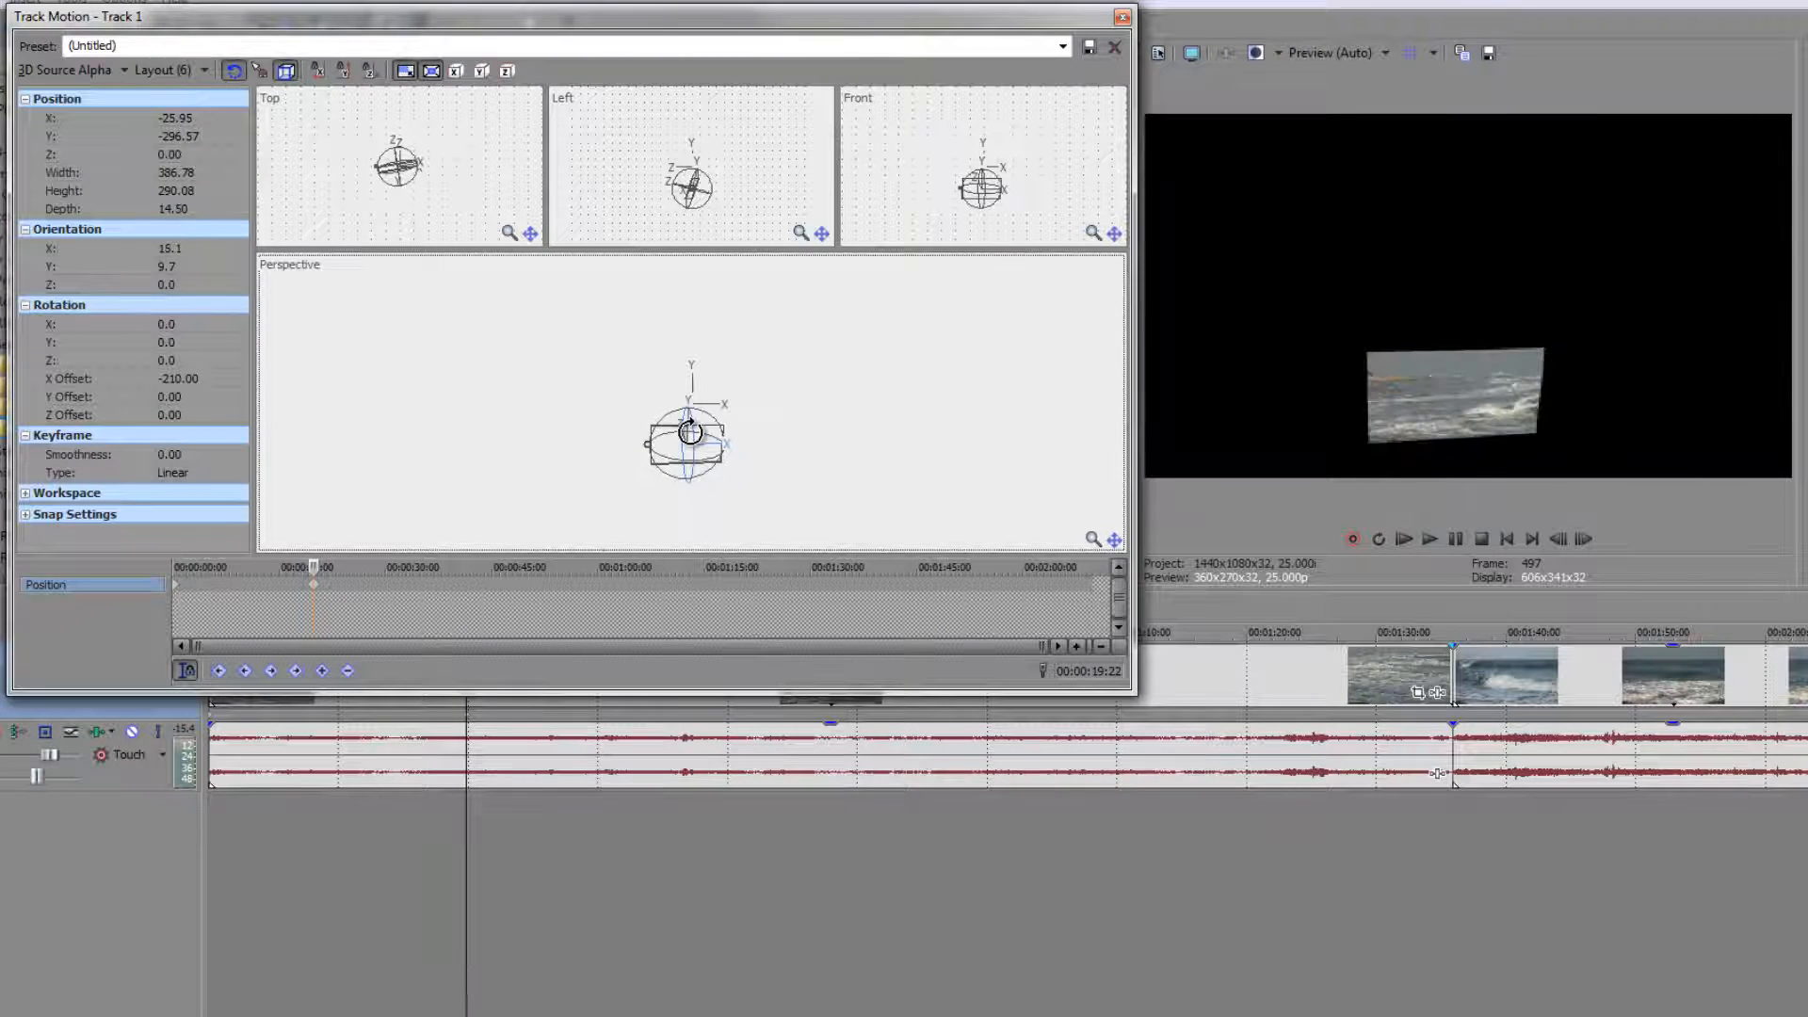
{"action": "key", "text": "ctrl+z"}
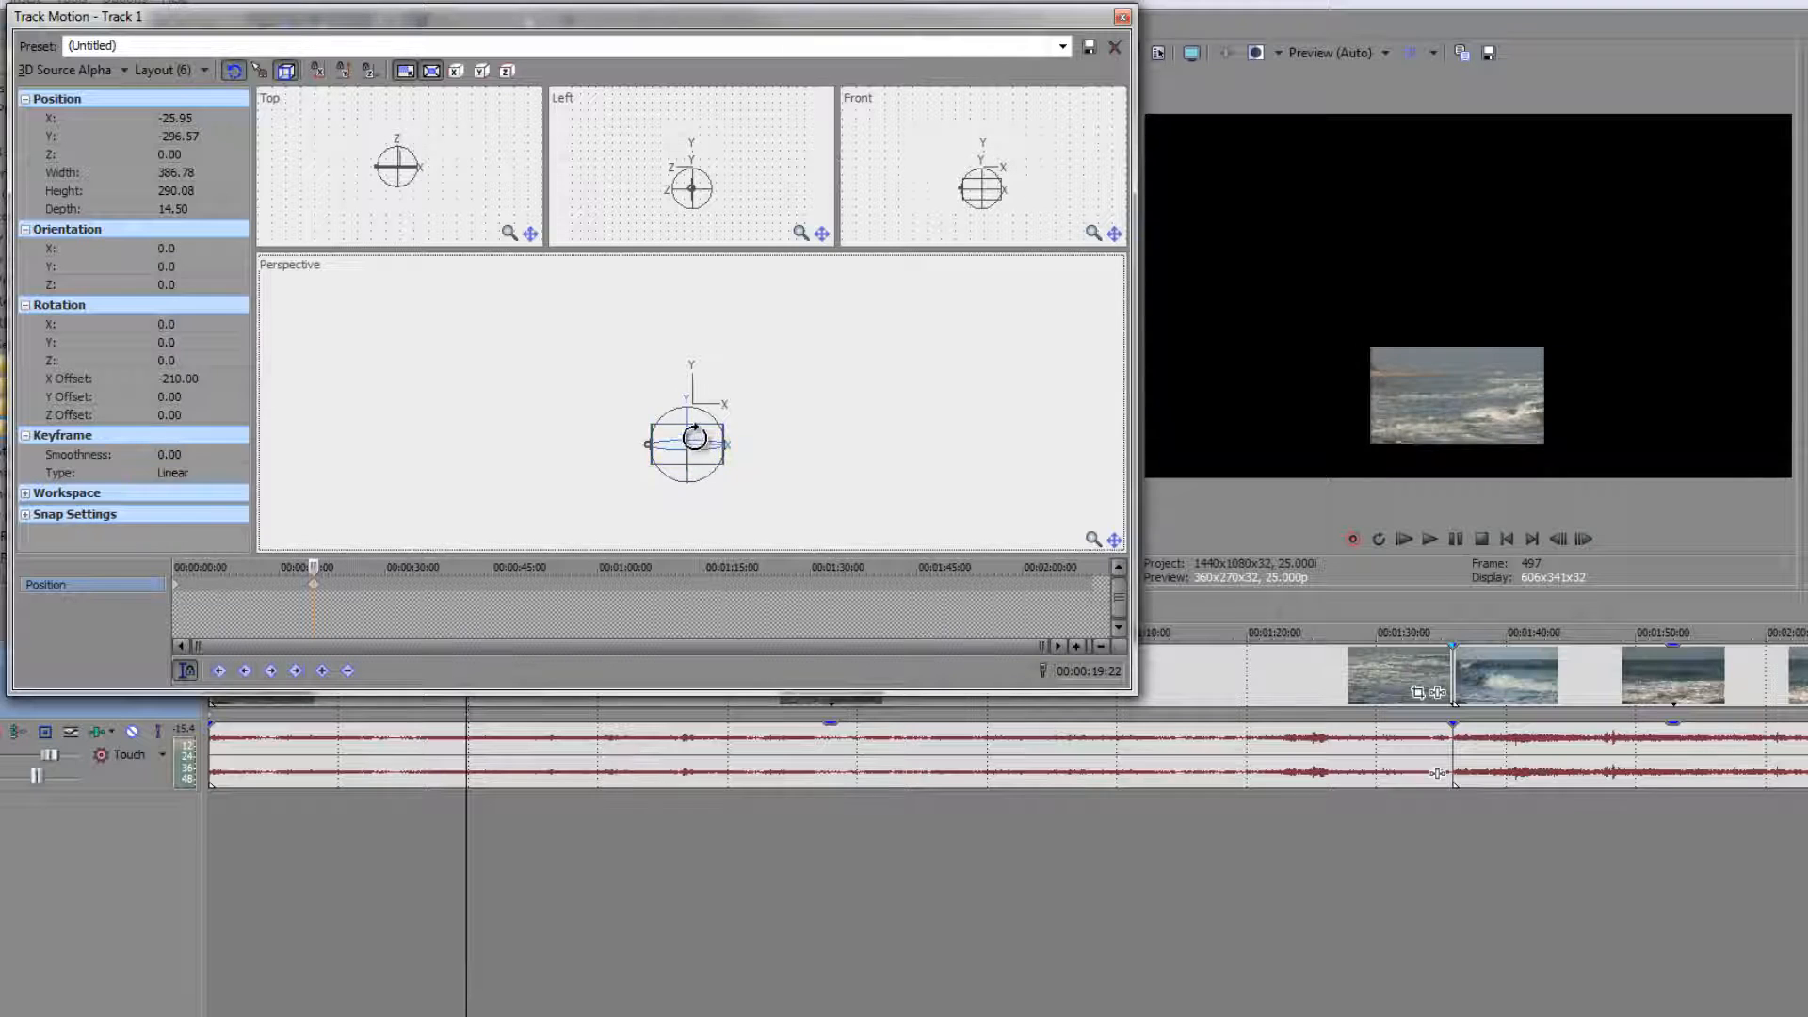
Step: Turn the track frame in 3D about its vertical axis to a Y orientation of about 67
{"action": "left_click_drag", "start_coordinate": [688, 195], "coordinate": [701, 179]}
{"action": "left_click_drag", "start_coordinate": [403, 162], "coordinate": [404, 162]}
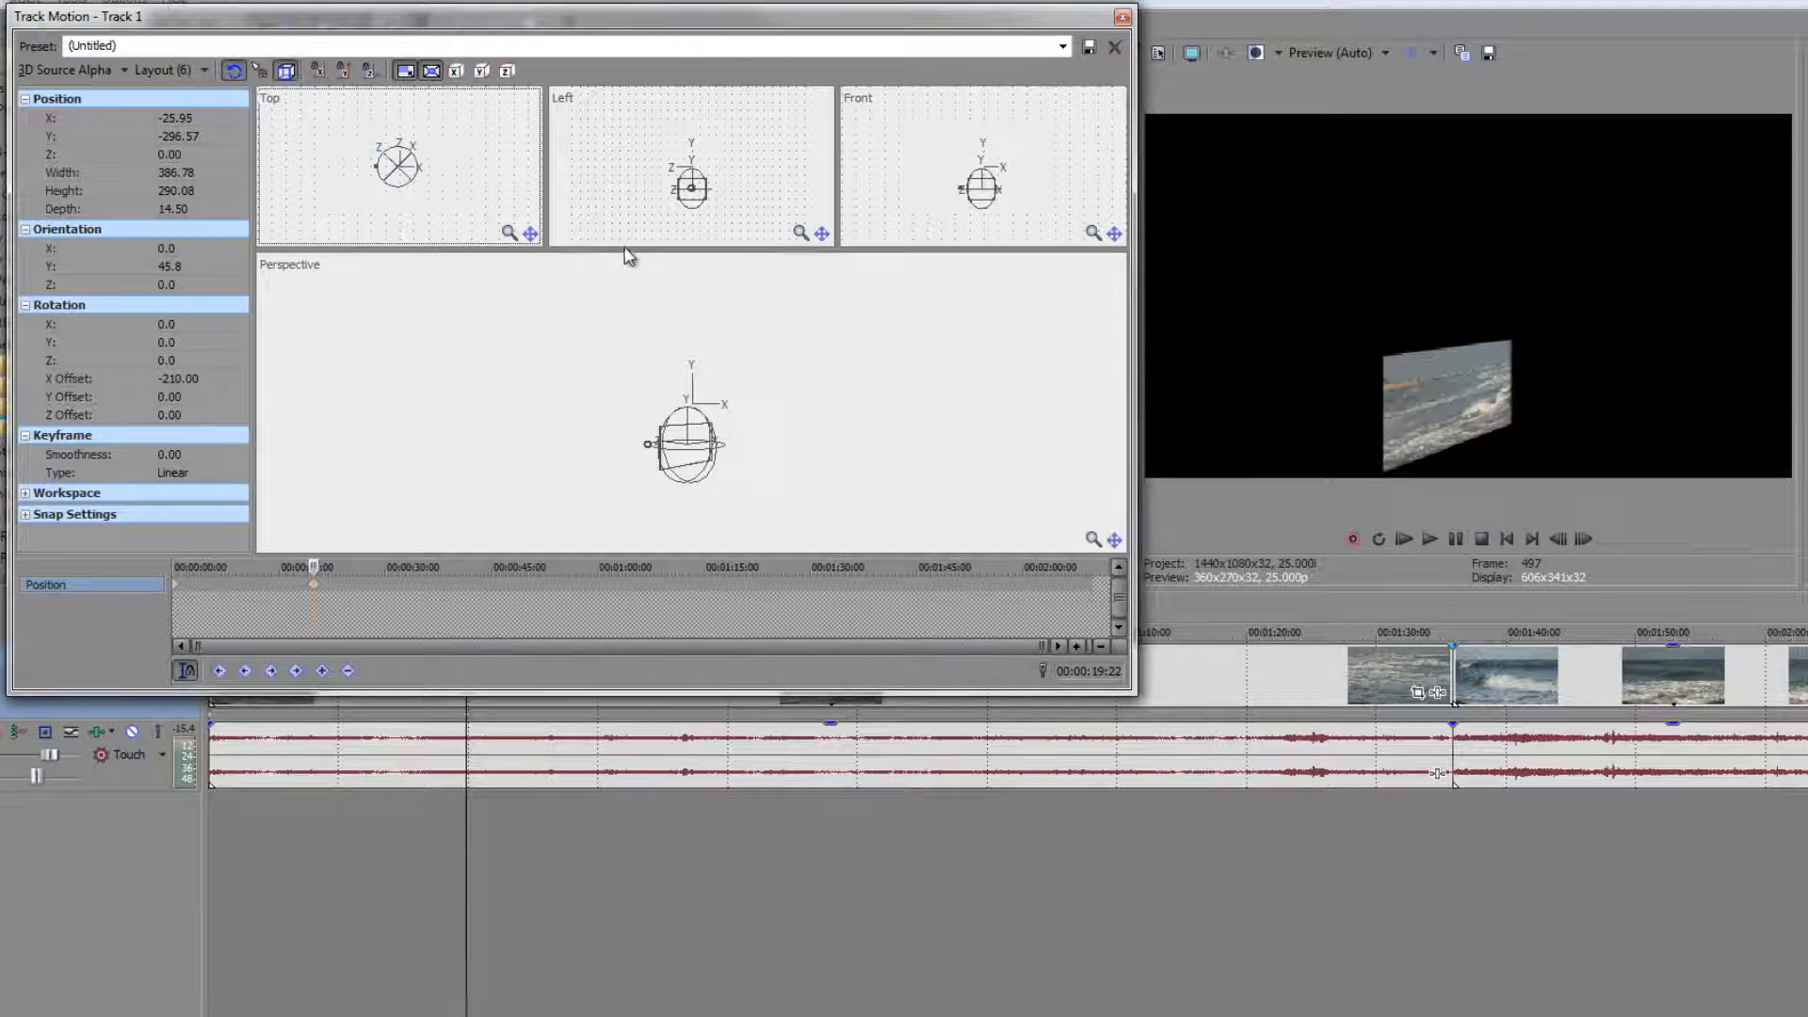
{"action": "left_click_drag", "start_coordinate": [687, 189], "coordinate": [695, 188]}
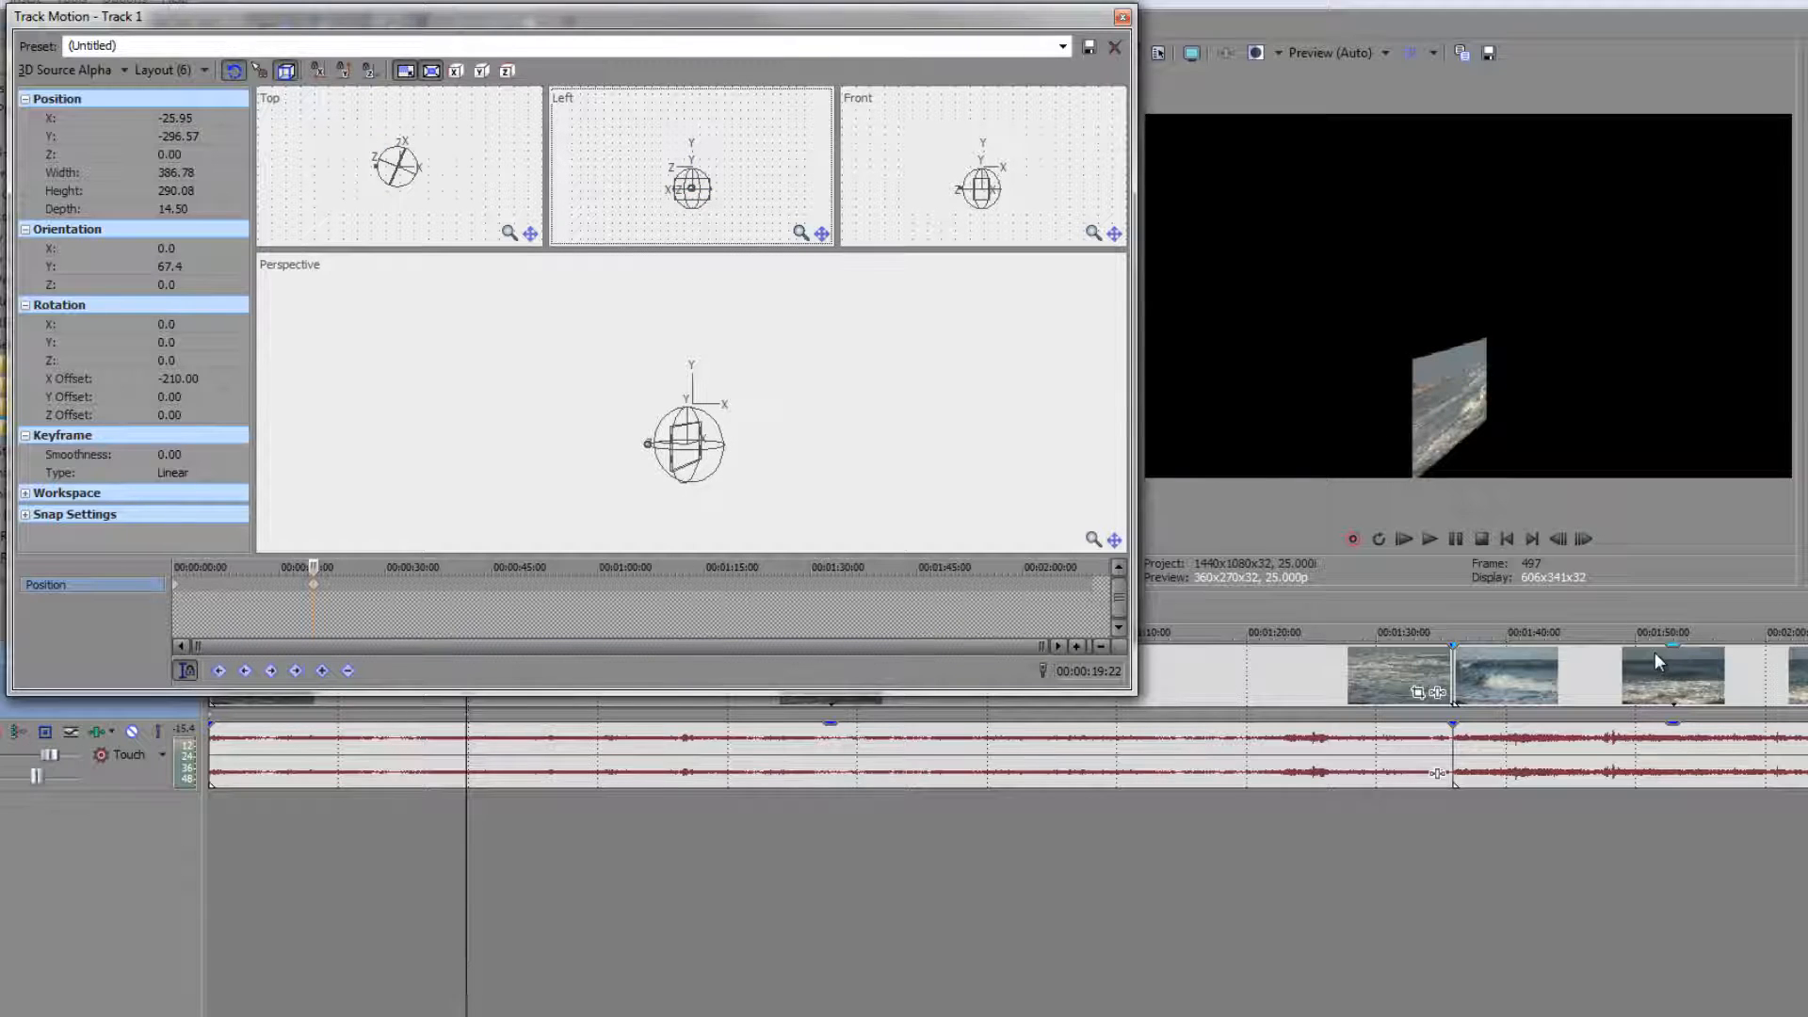
Step: Move the second surf clip onto a new lower video track beneath the first clip, and close Track Motion
{"action": "left_click", "coordinate": [1625, 688]}
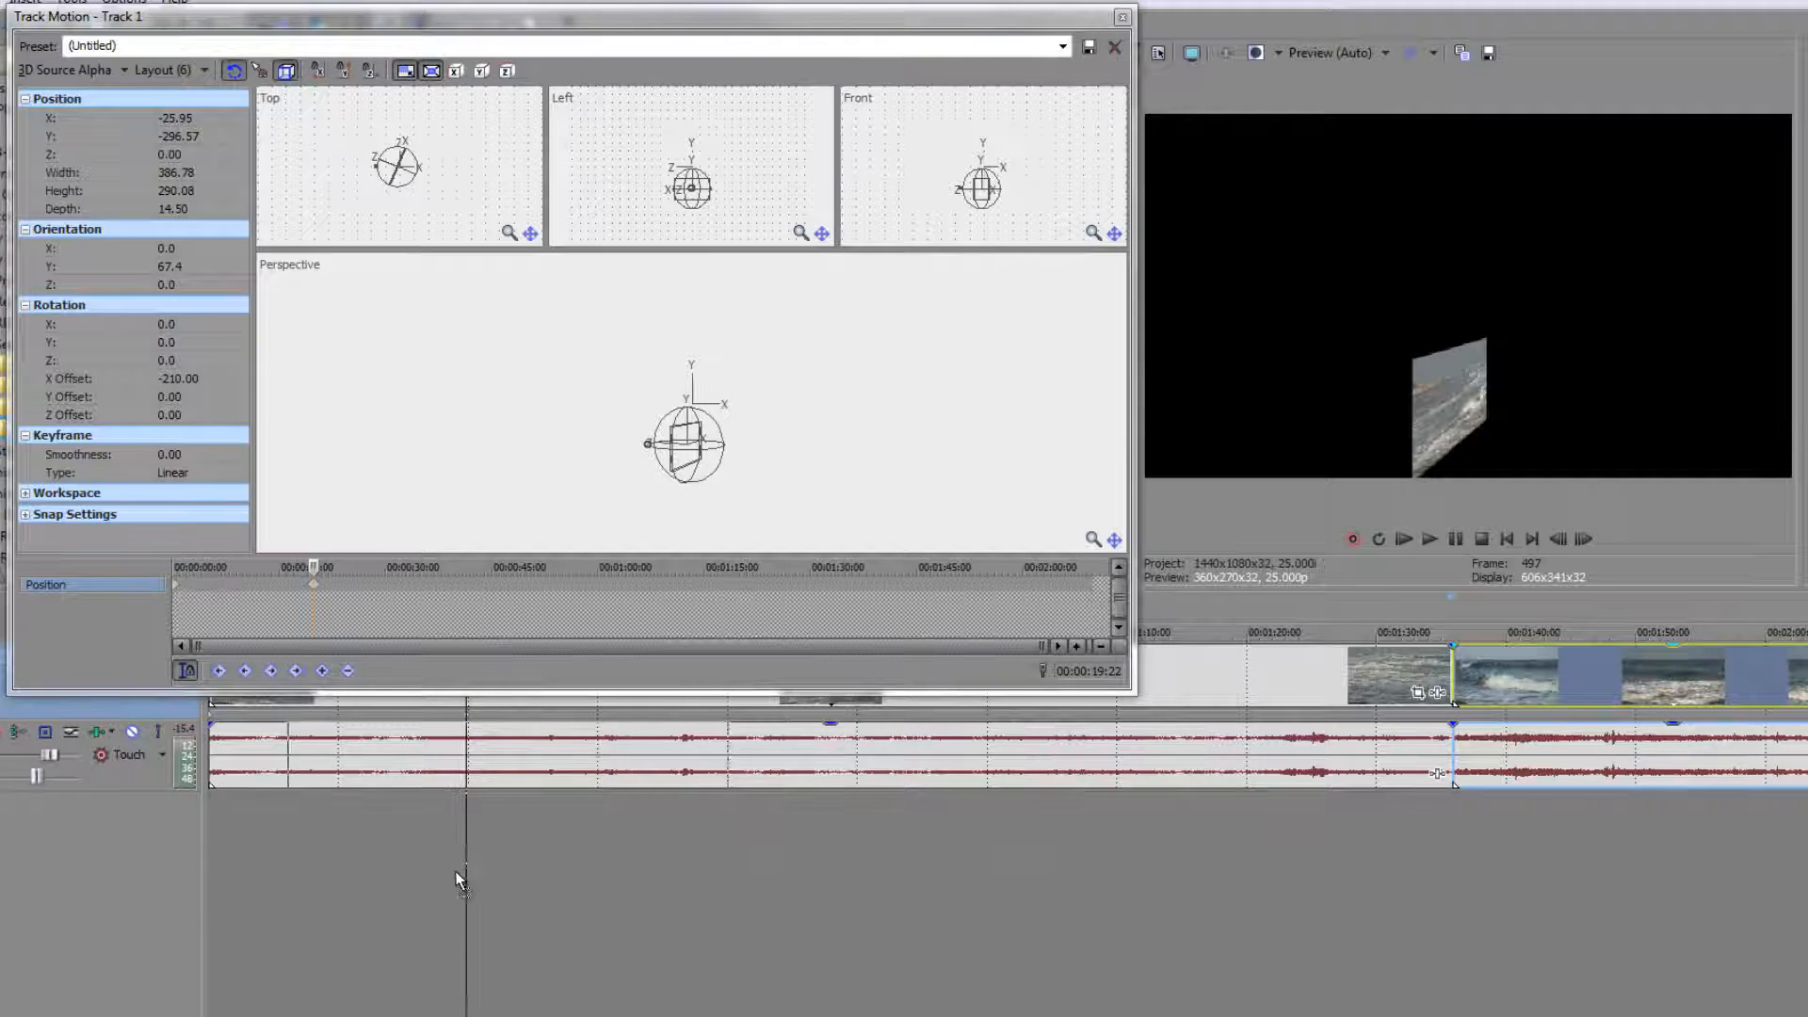
{"action": "left_click_drag", "start_coordinate": [1625, 688], "coordinate": [463, 863]}
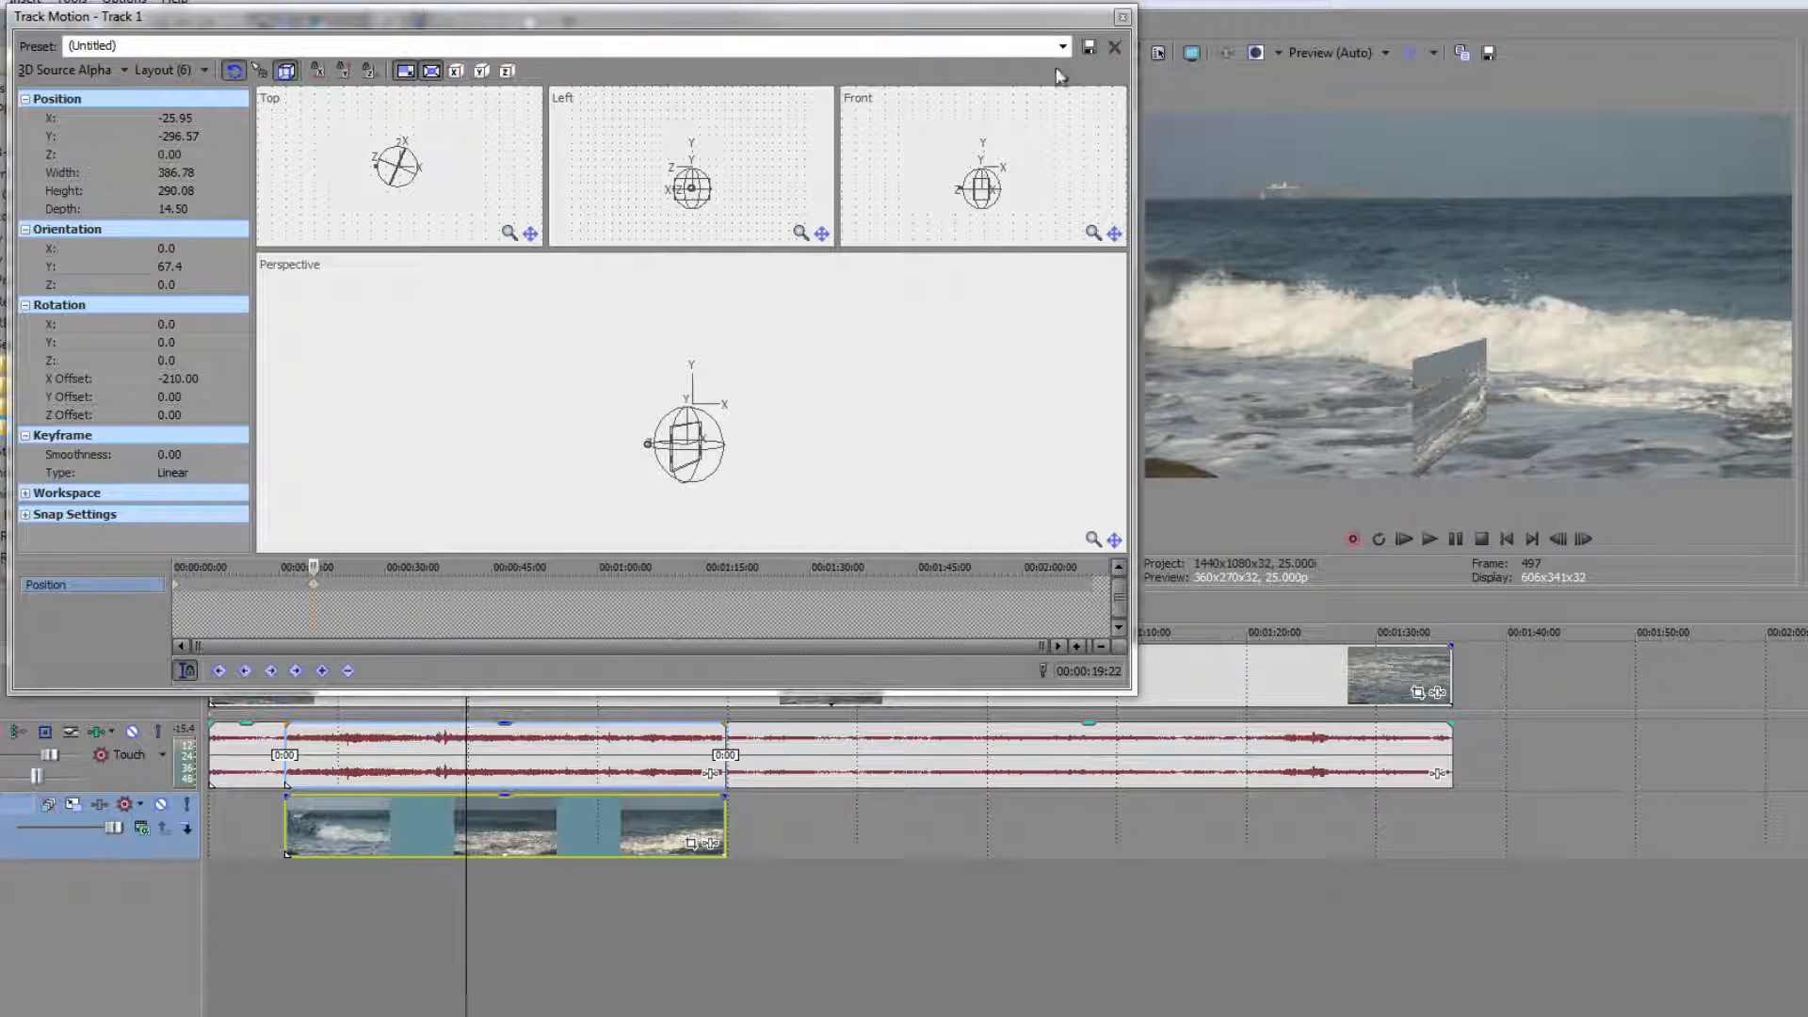
{"action": "left_click", "coordinate": [1121, 17]}
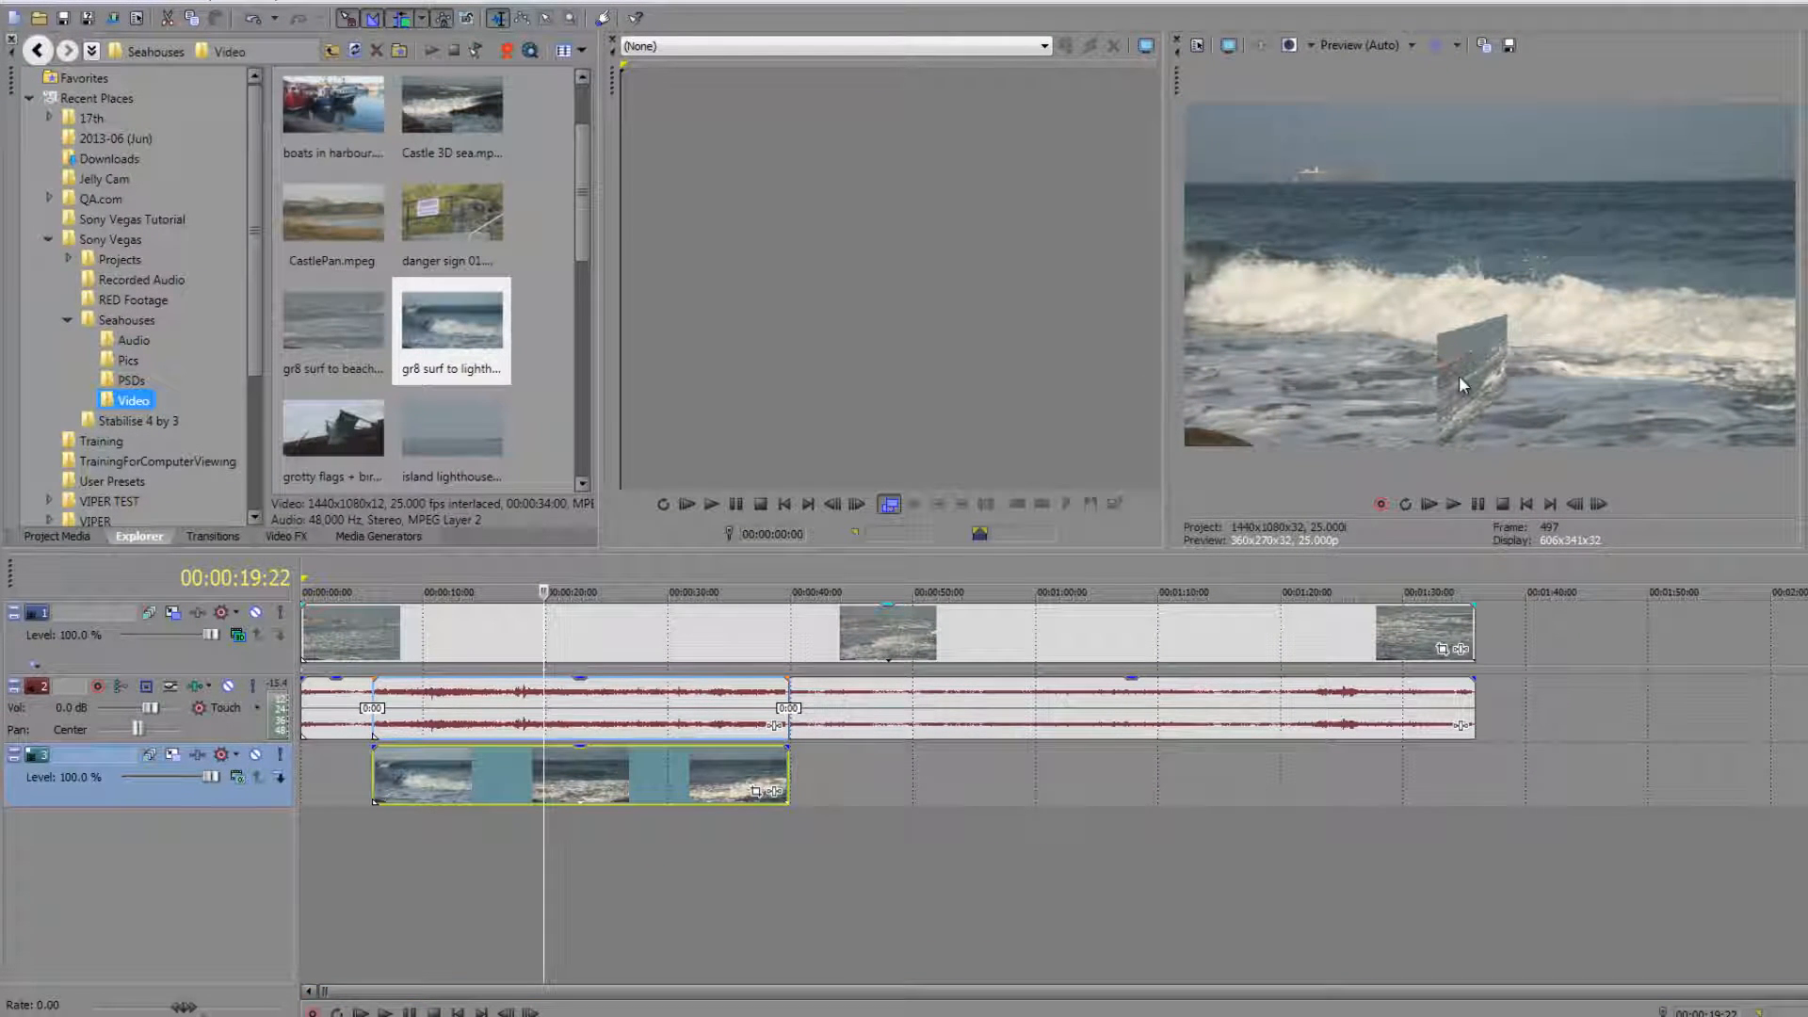
Step: Select the "gr8 surf to beach" clip at 00:00:27:17 and add the Sony Layer Dimensionality effect to it
{"action": "left_click", "coordinate": [600, 708]}
{"action": "left_click", "coordinate": [640, 637]}
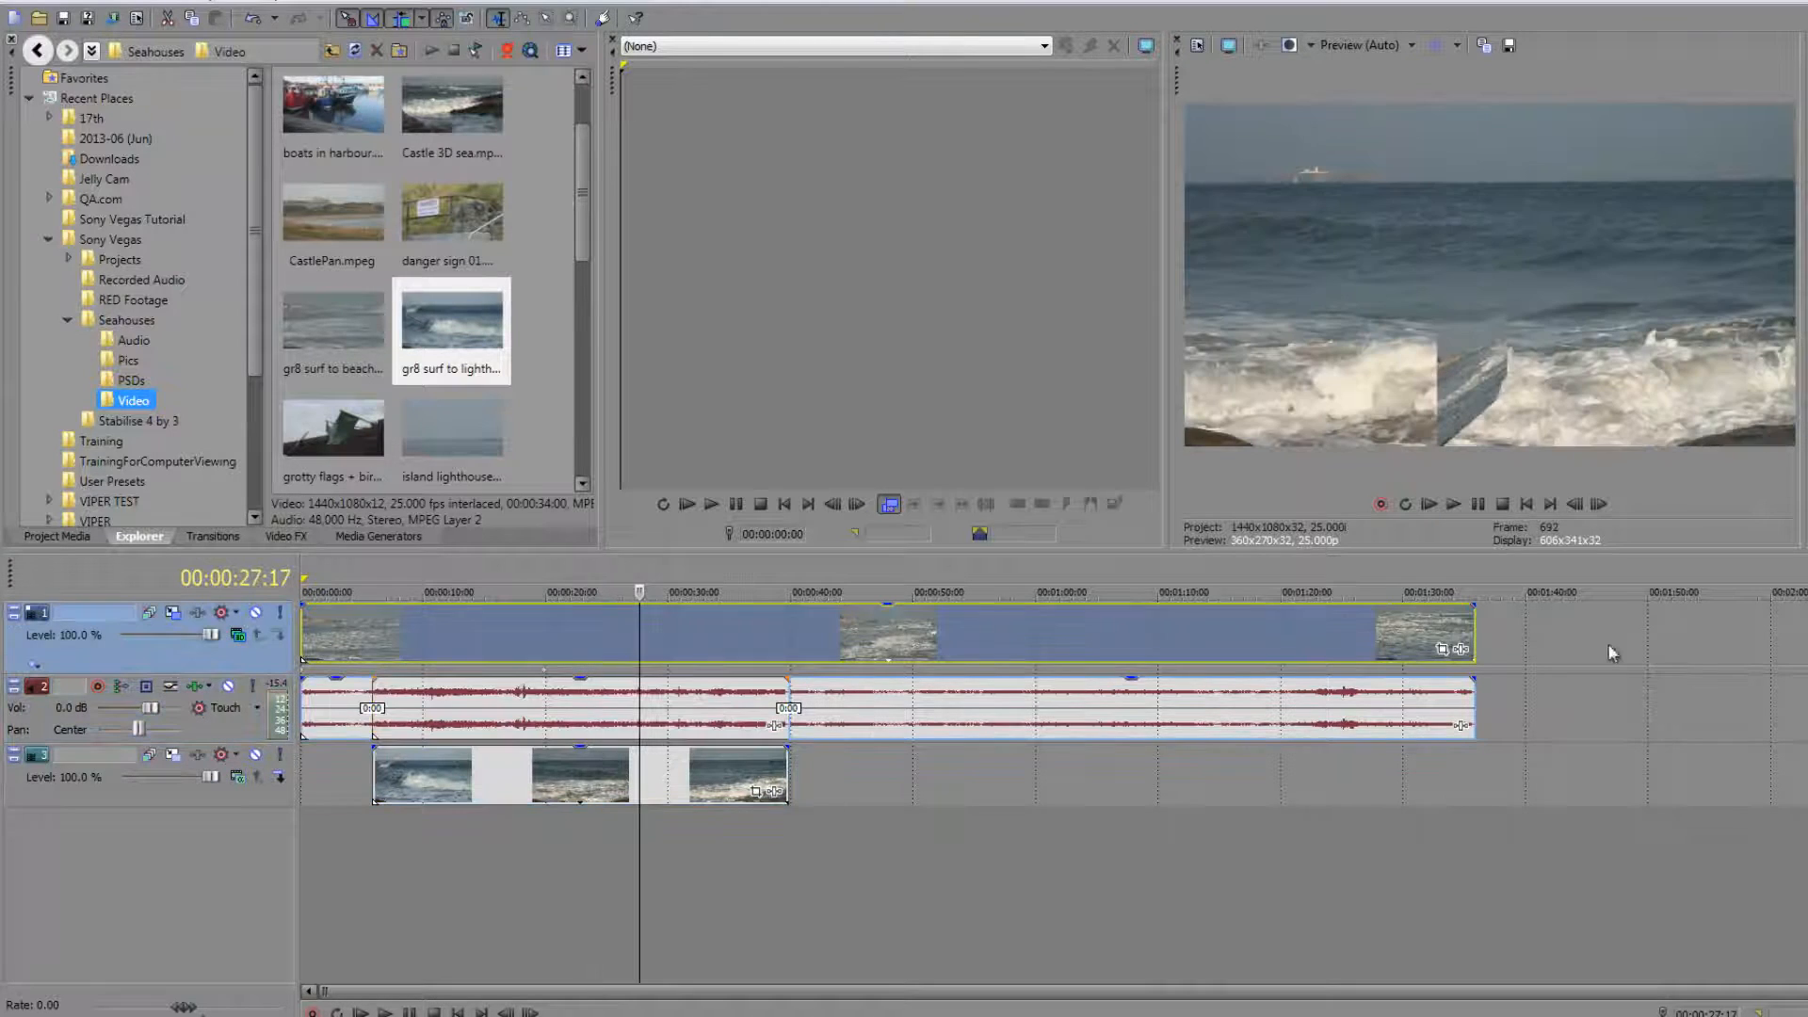
{"action": "left_click", "coordinate": [1460, 649]}
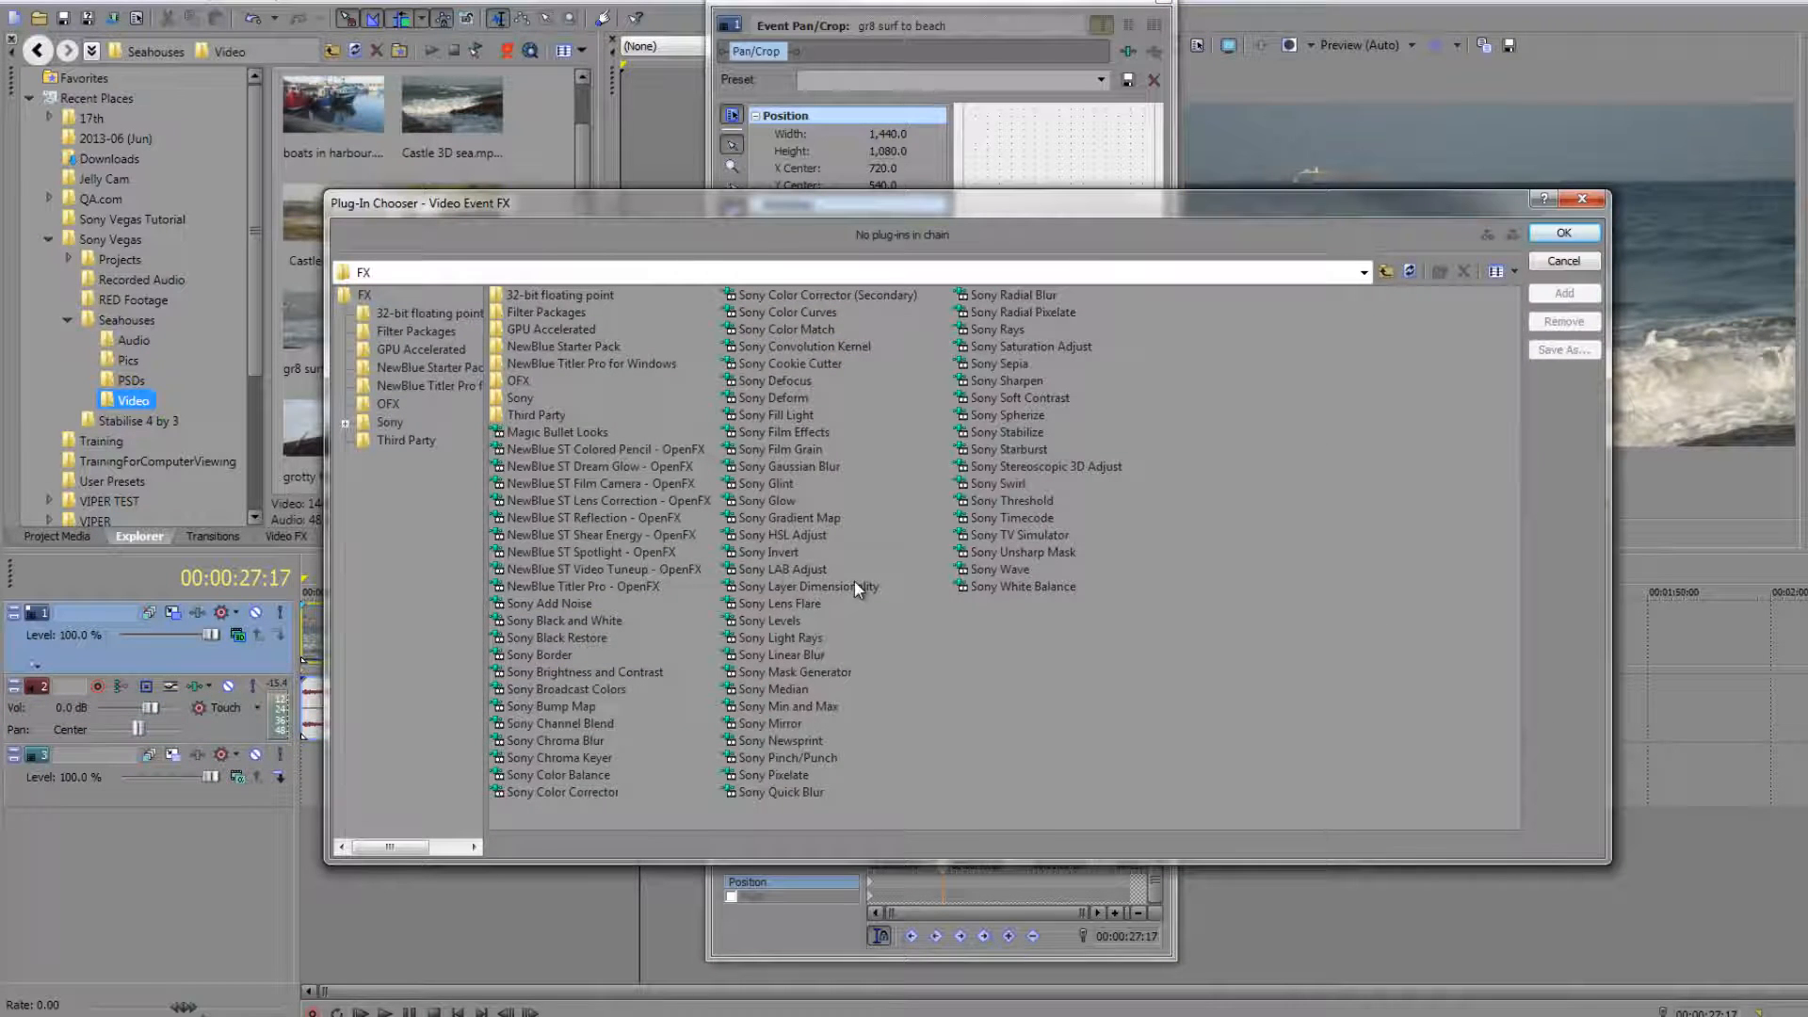
{"action": "double_click", "coordinate": [855, 584]}
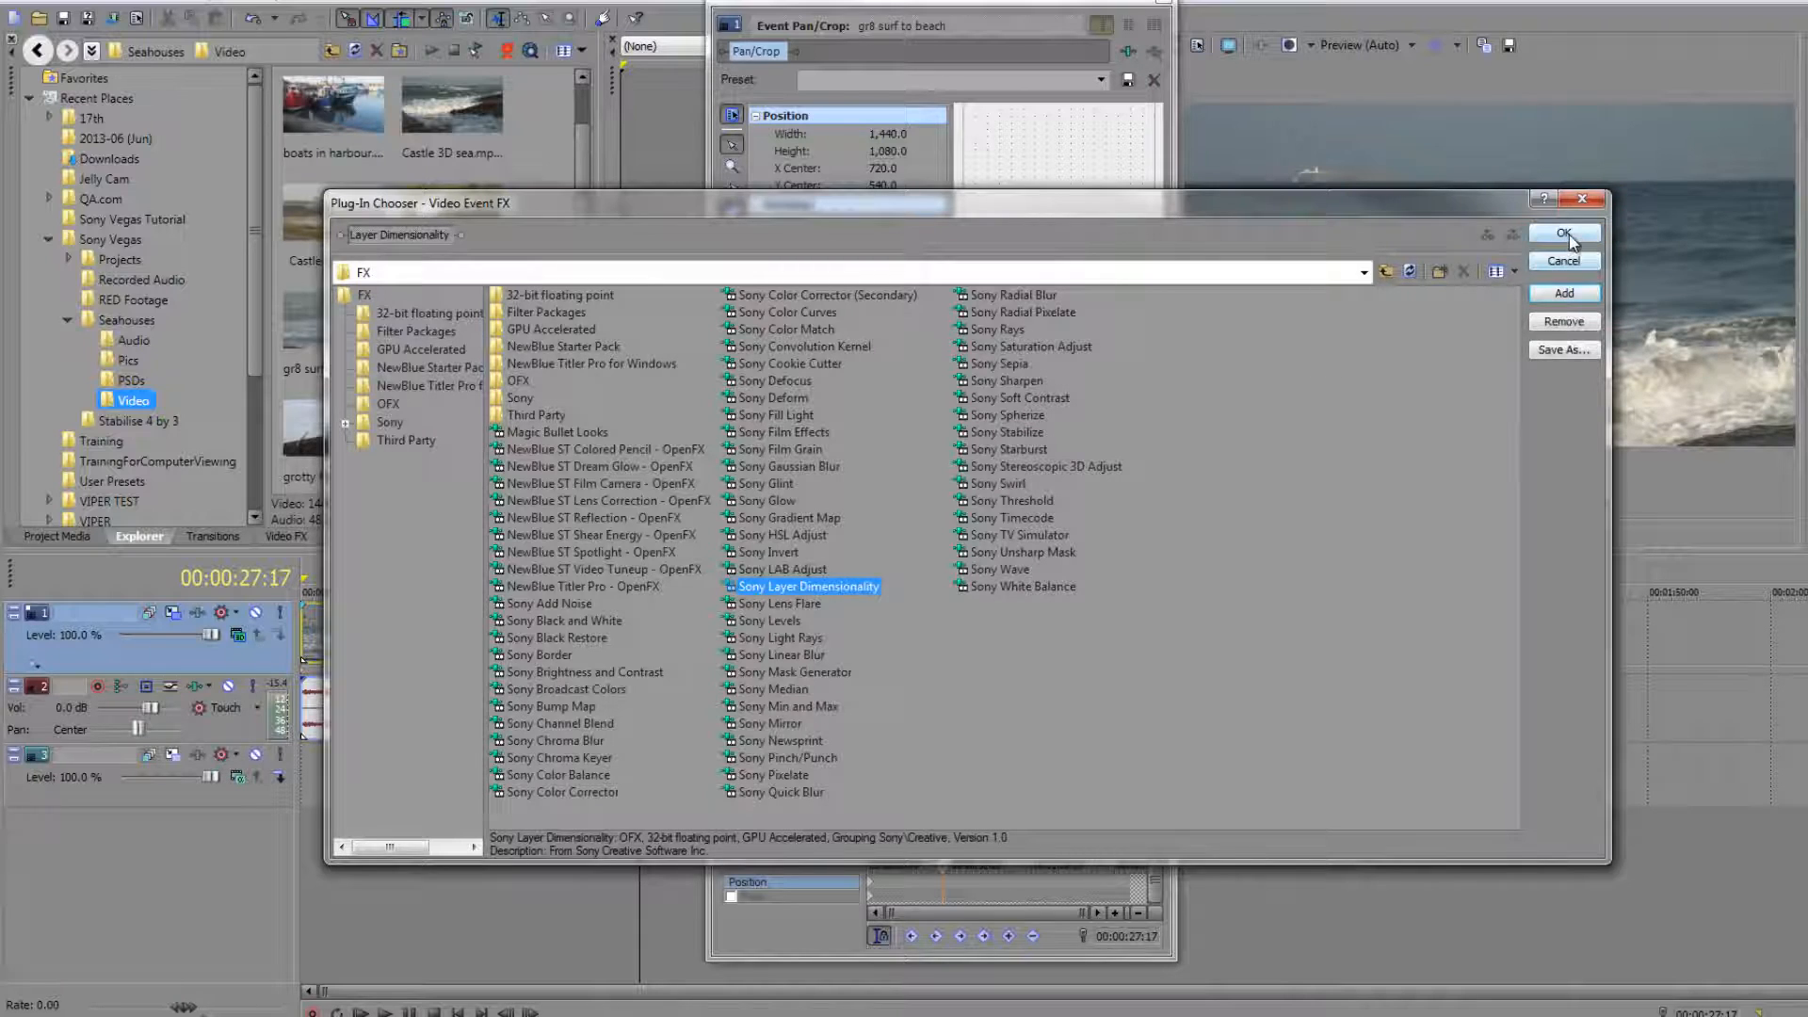
{"action": "left_click", "coordinate": [1564, 234]}
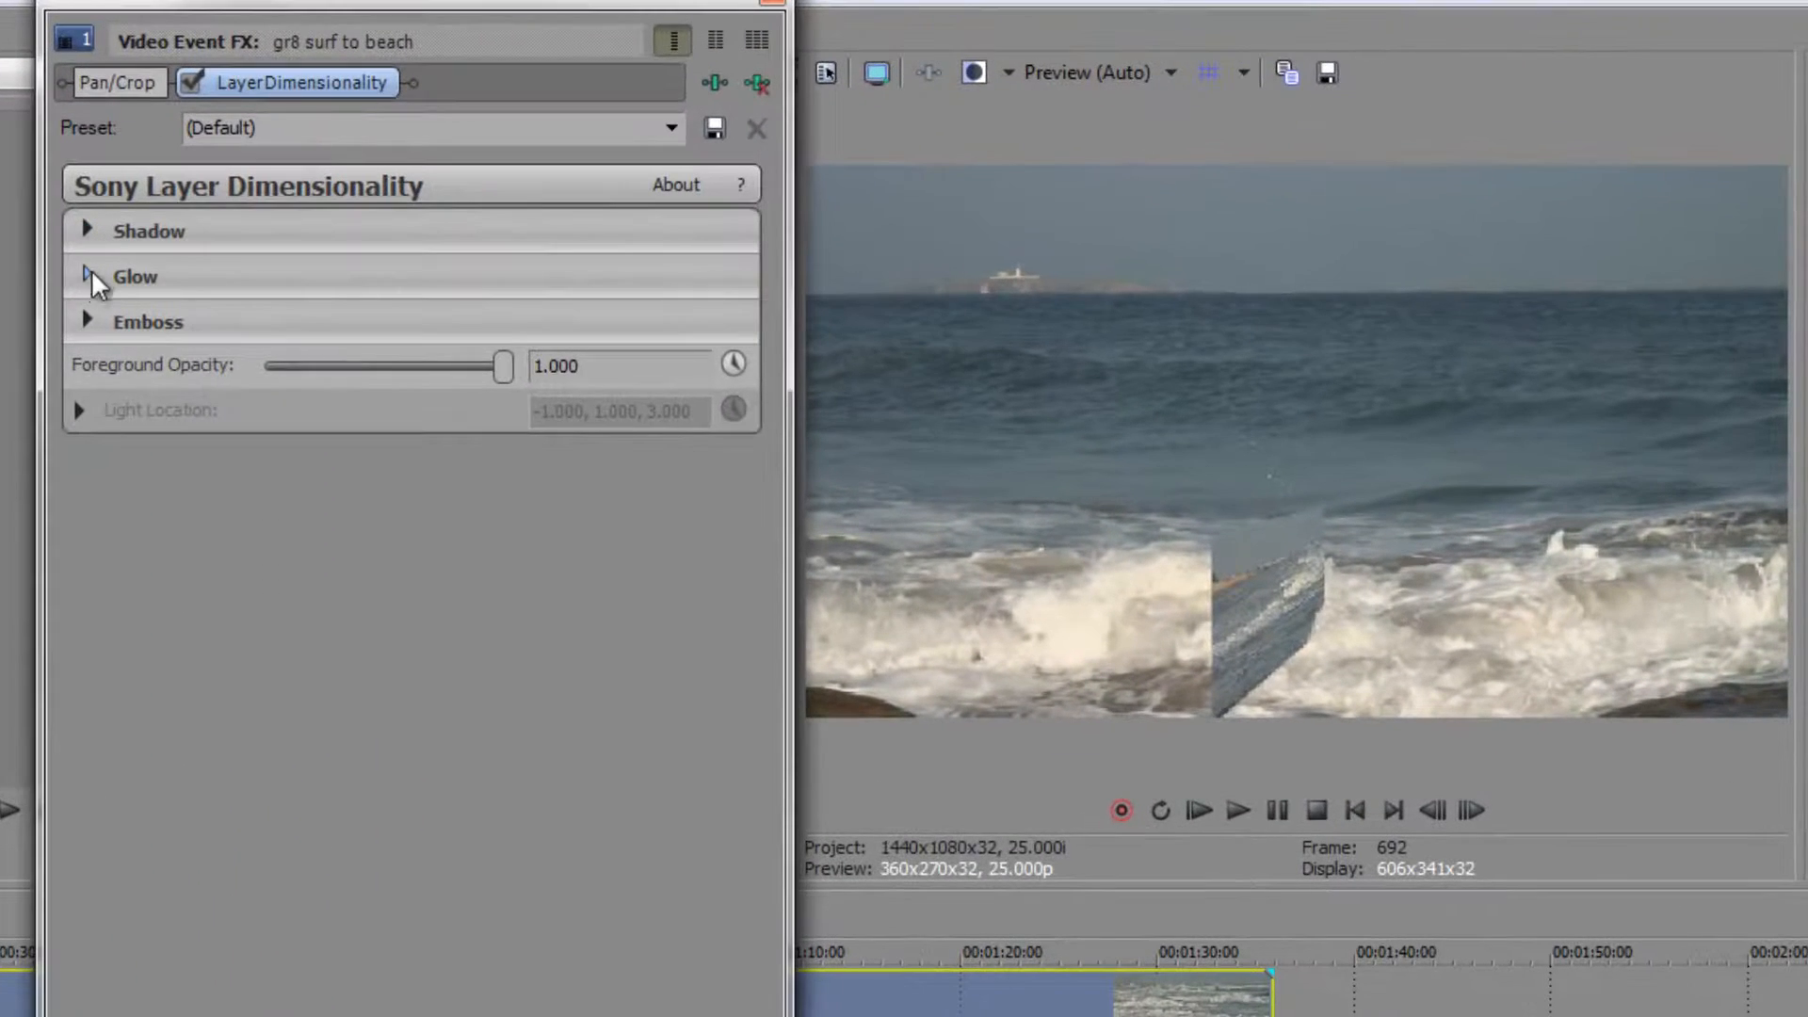
Step: Set the Layer Dimensionality glow type to Inner and its amount to 1.000
{"action": "left_click", "coordinate": [88, 280]}
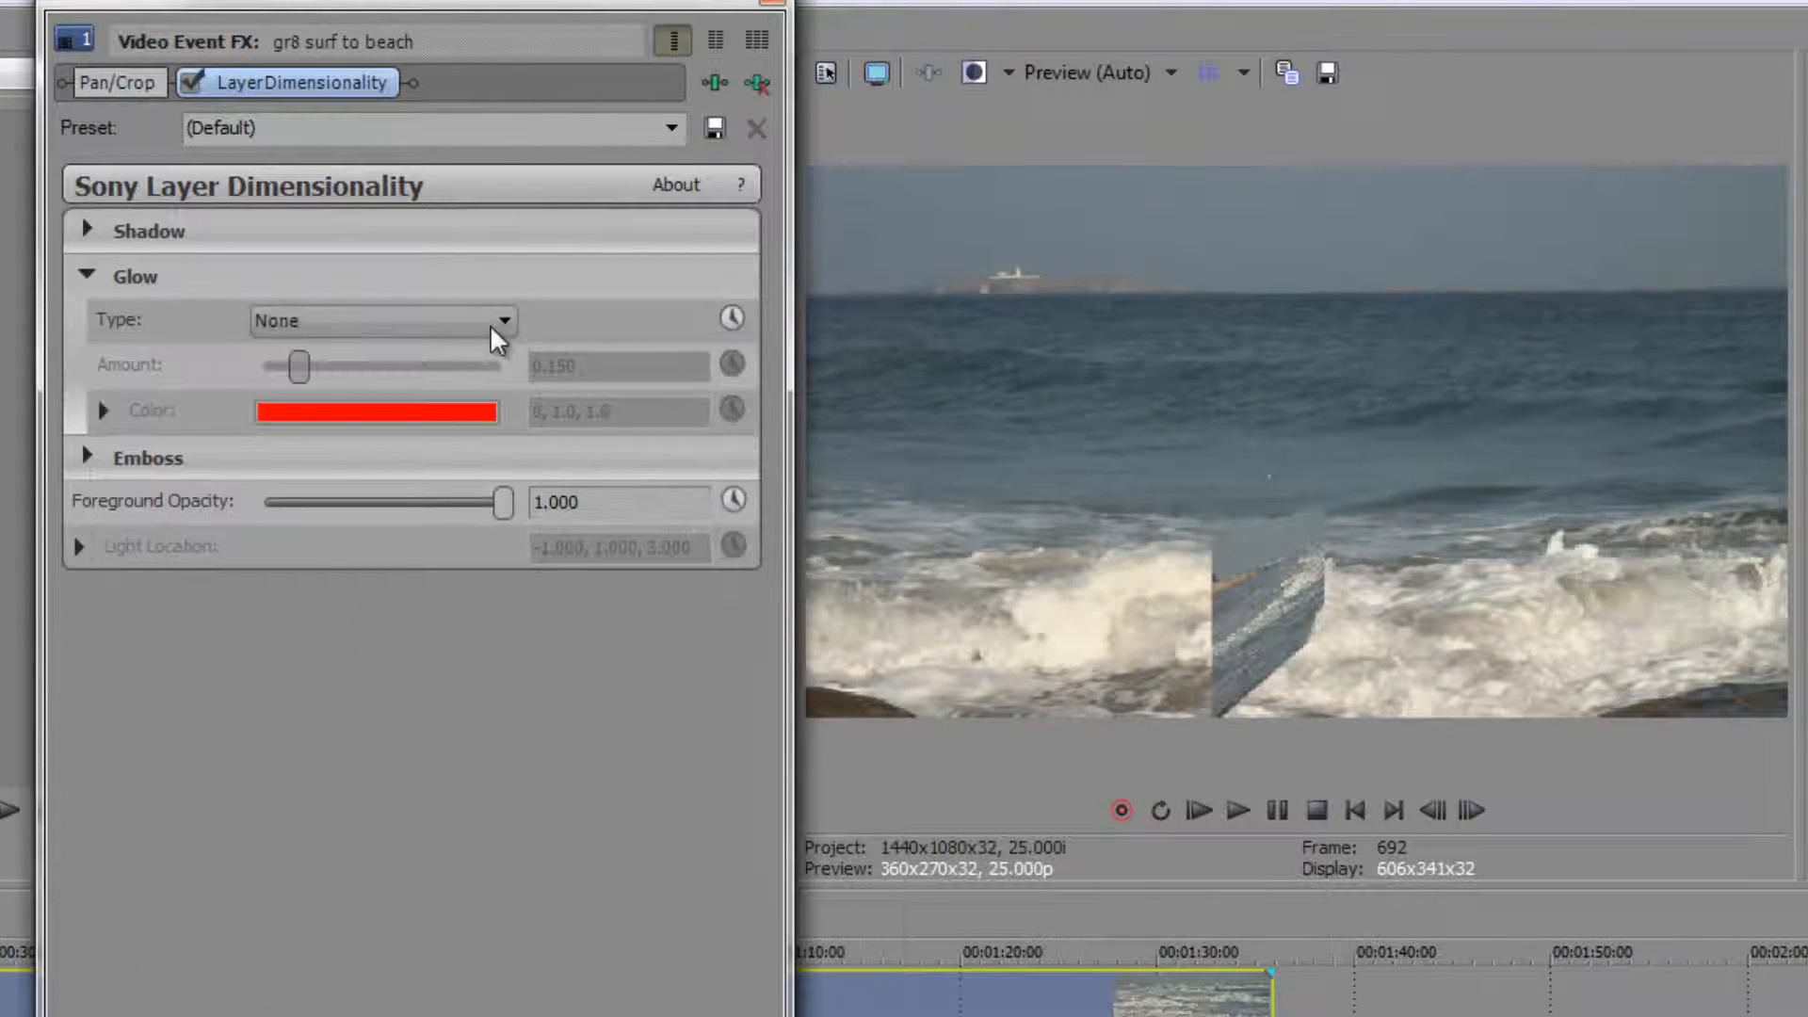
{"action": "left_click", "coordinate": [497, 322]}
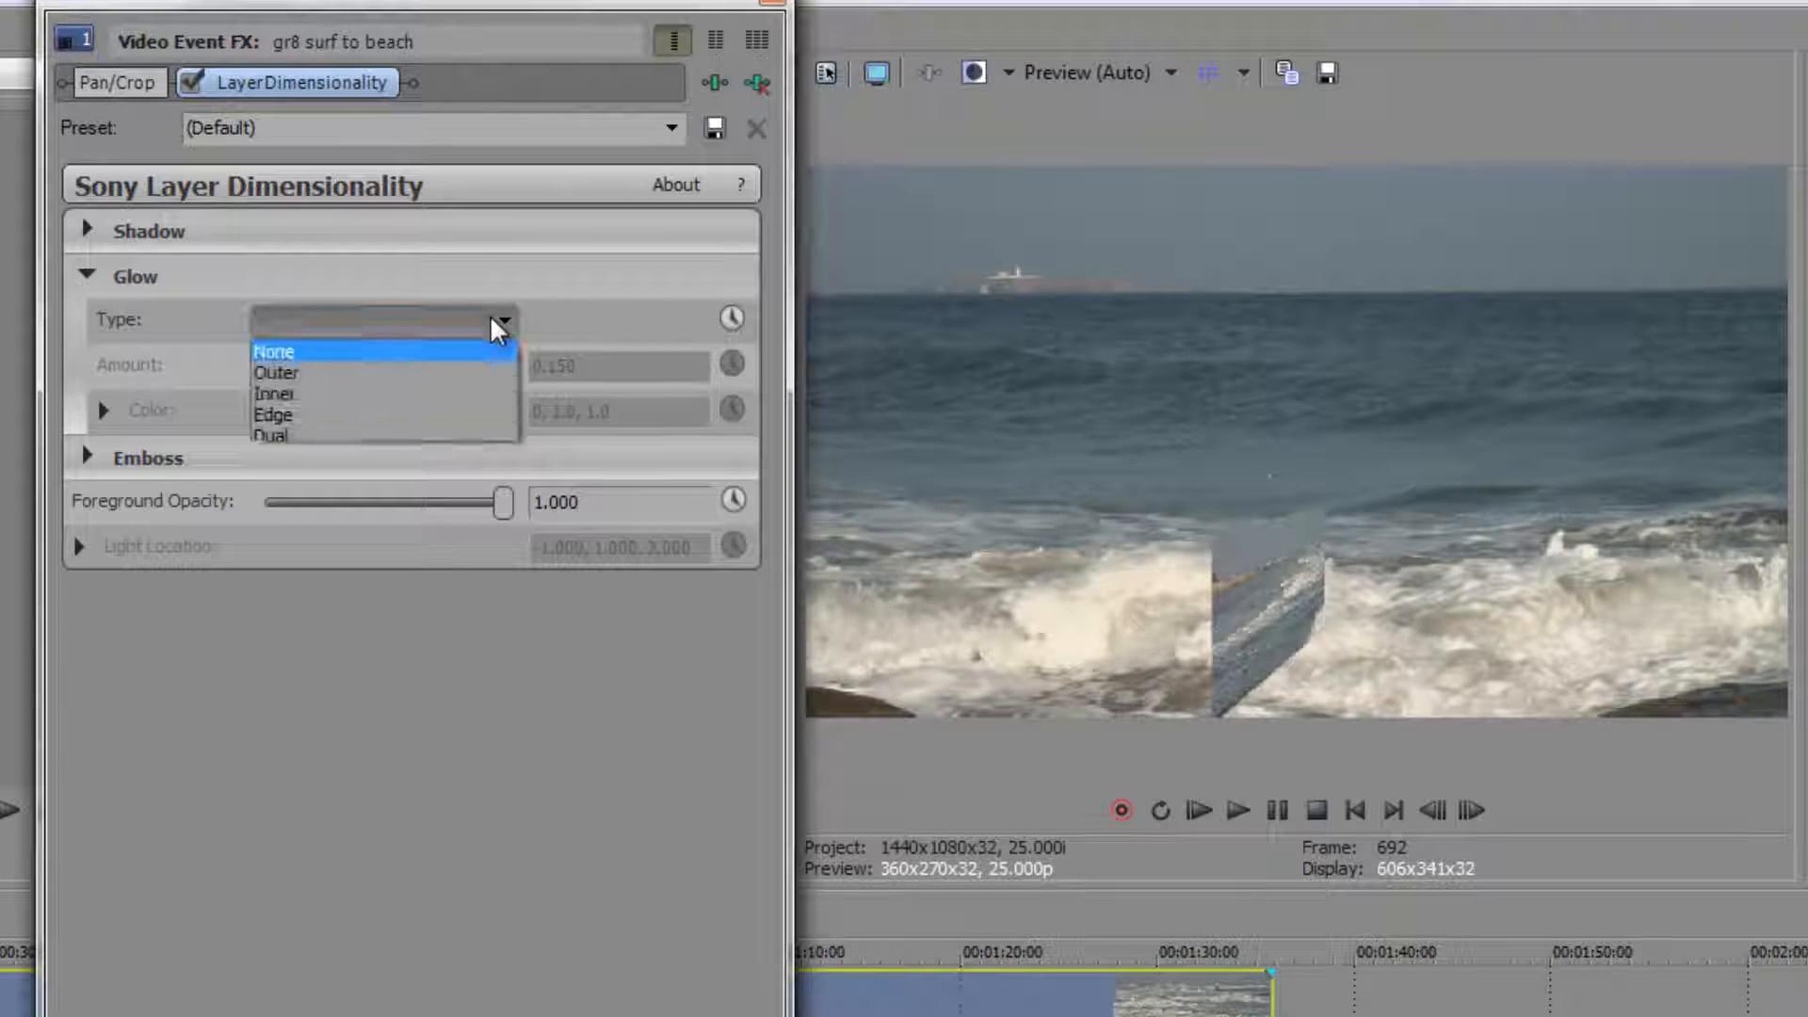
{"action": "left_click", "coordinate": [469, 397]}
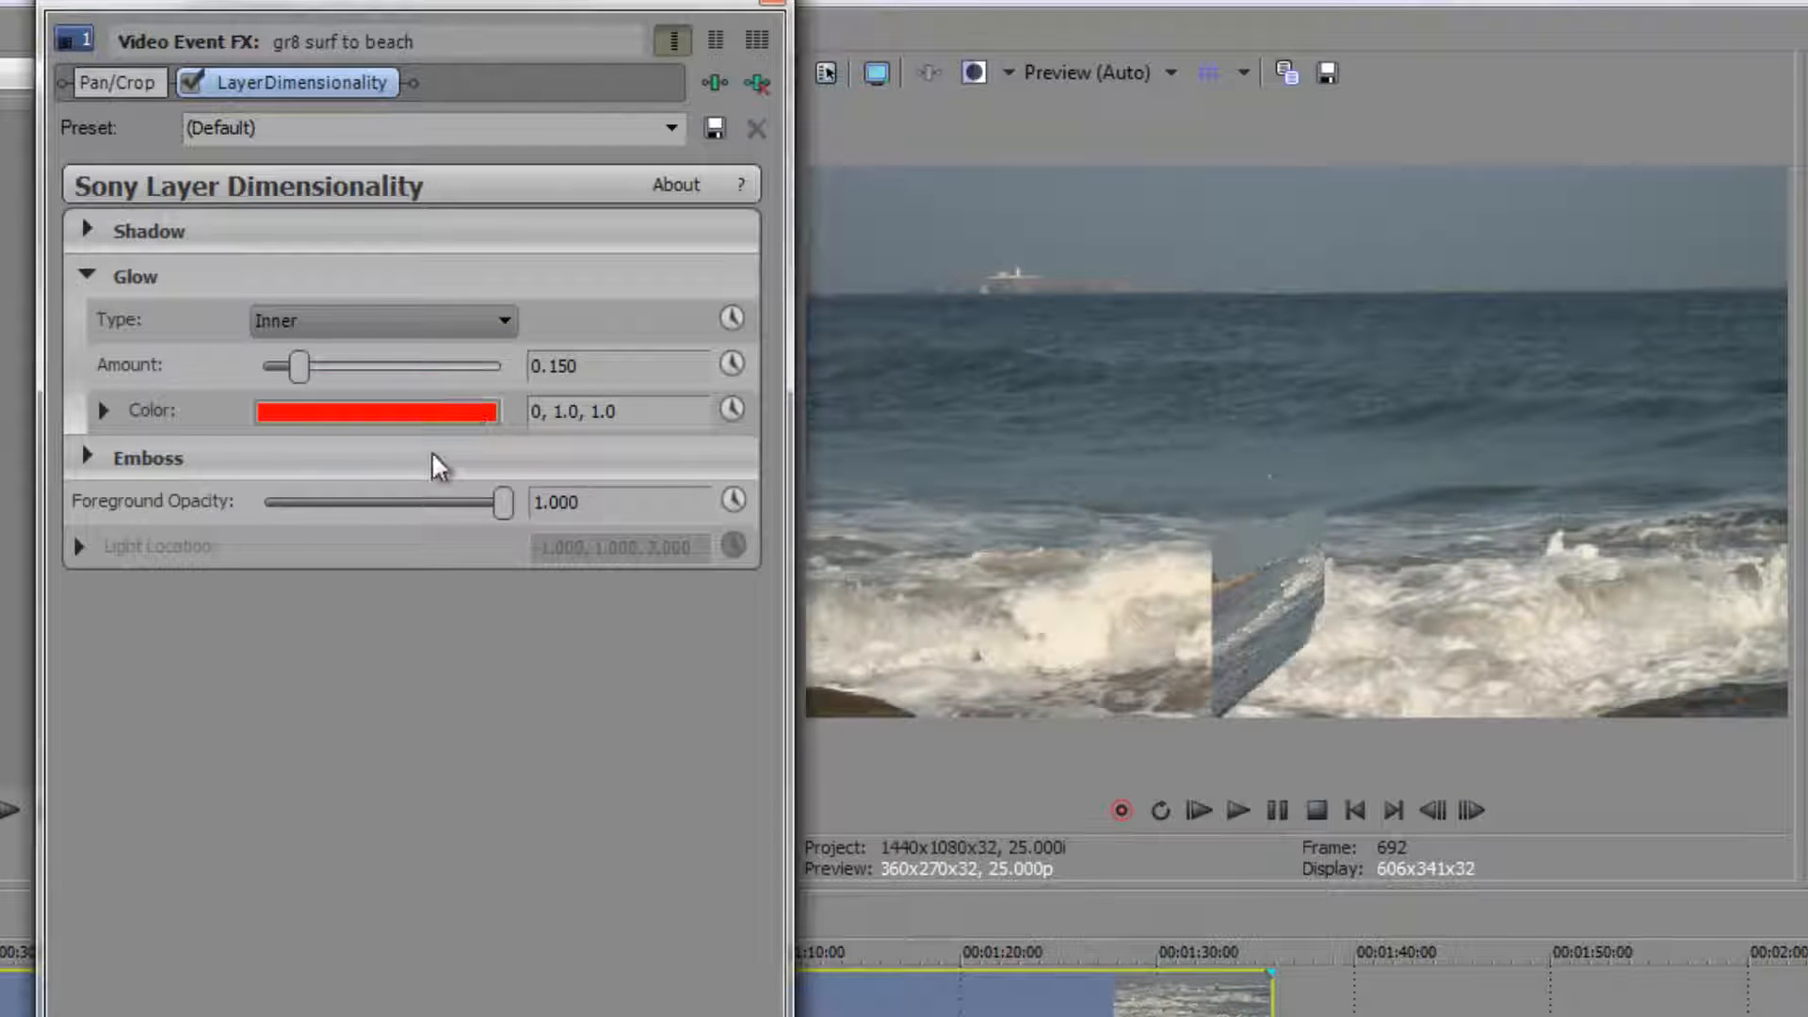
{"action": "left_click_drag", "start_coordinate": [301, 371], "coordinate": [517, 311]}
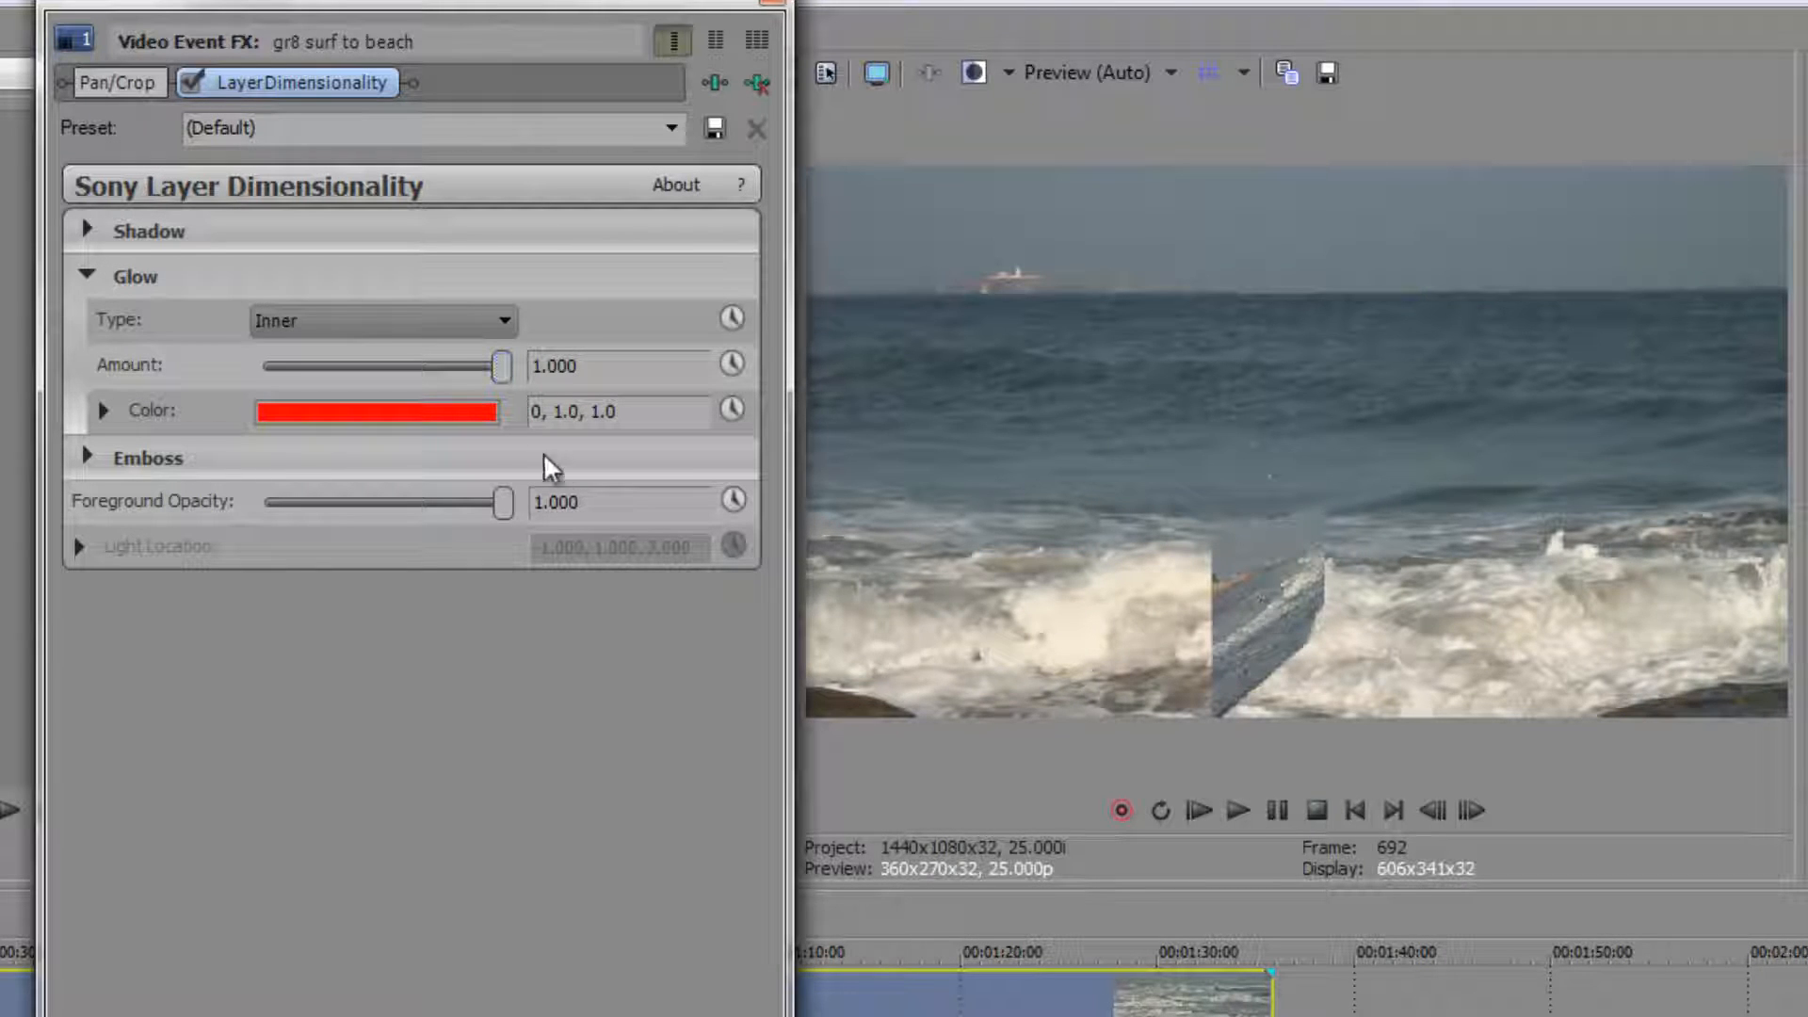
Step: Remove the Layer Dimensionality effect from the "gr8 surf to beach" clip
{"action": "left_click", "coordinate": [87, 229]}
{"action": "left_click", "coordinate": [414, 277]}
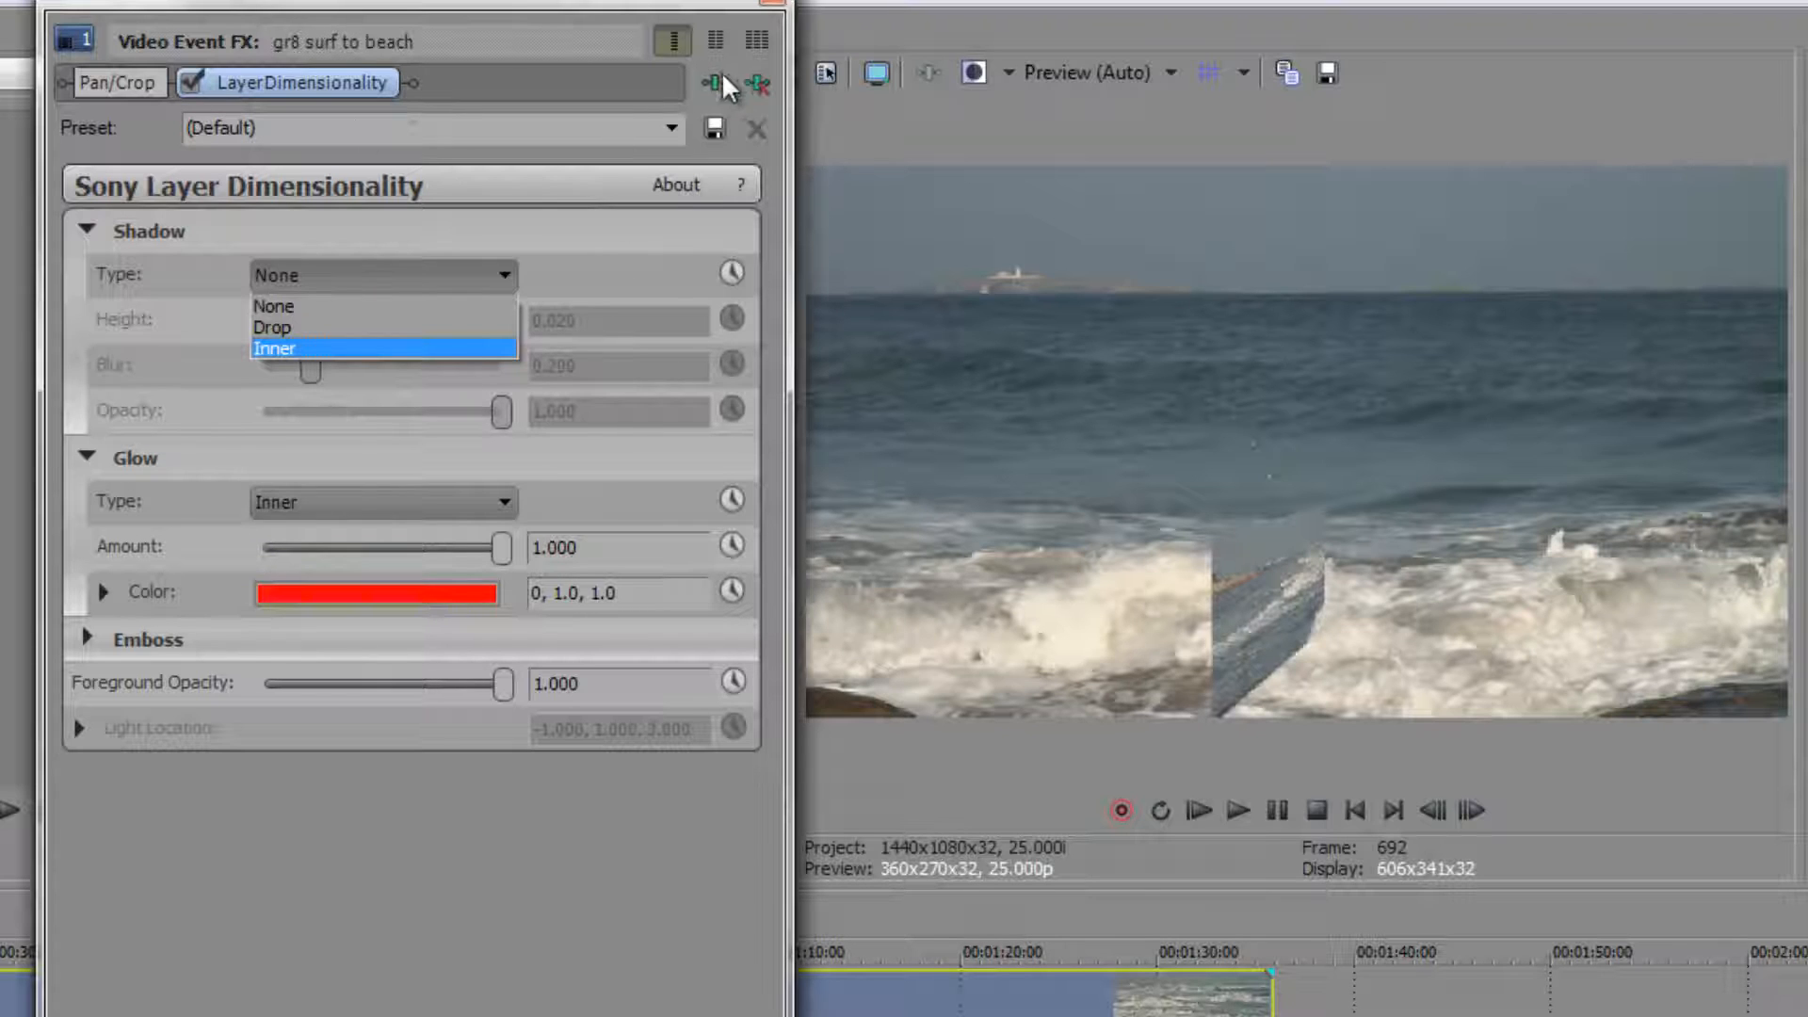
{"action": "left_click", "coordinate": [756, 84]}
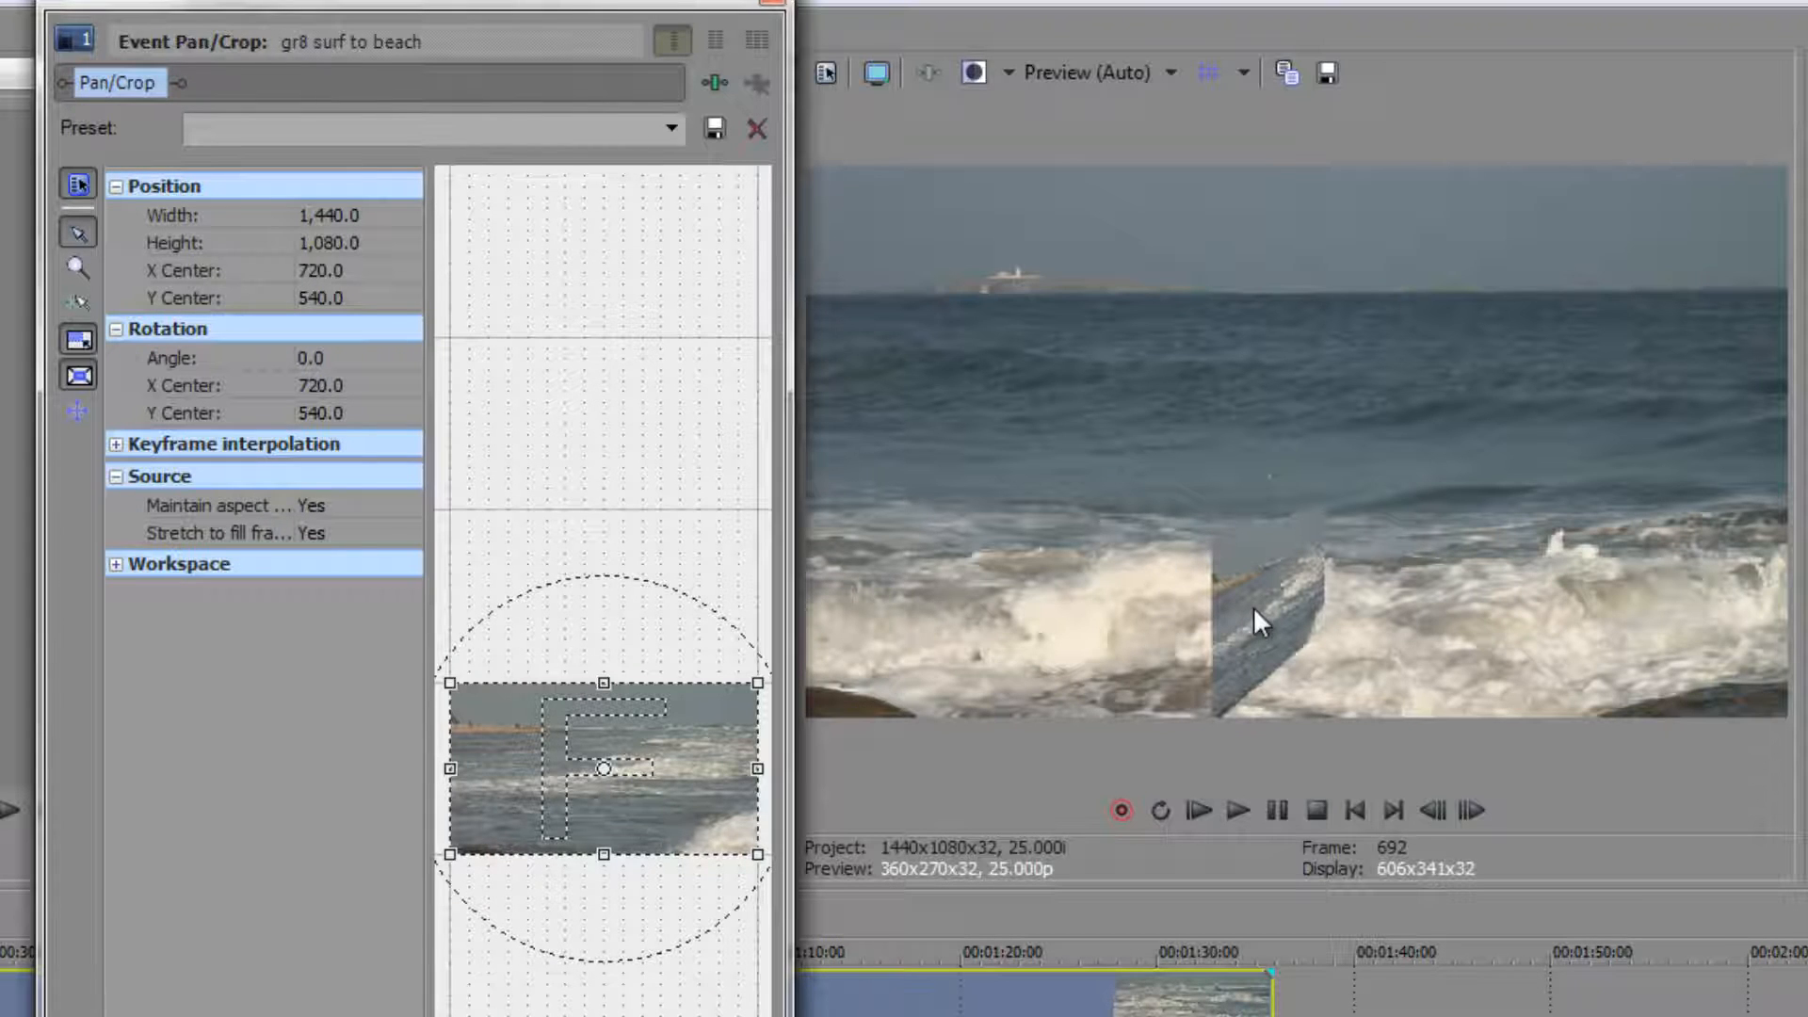
Step: Enlarge the "gr8 surf to beach" clip's Pan/Crop frame to about 2,886.9 by 2,165.2 and add the Sony Layer Dimensionality effect again
{"action": "left_click_drag", "start_coordinate": [756, 688], "coordinate": [914, 579]}
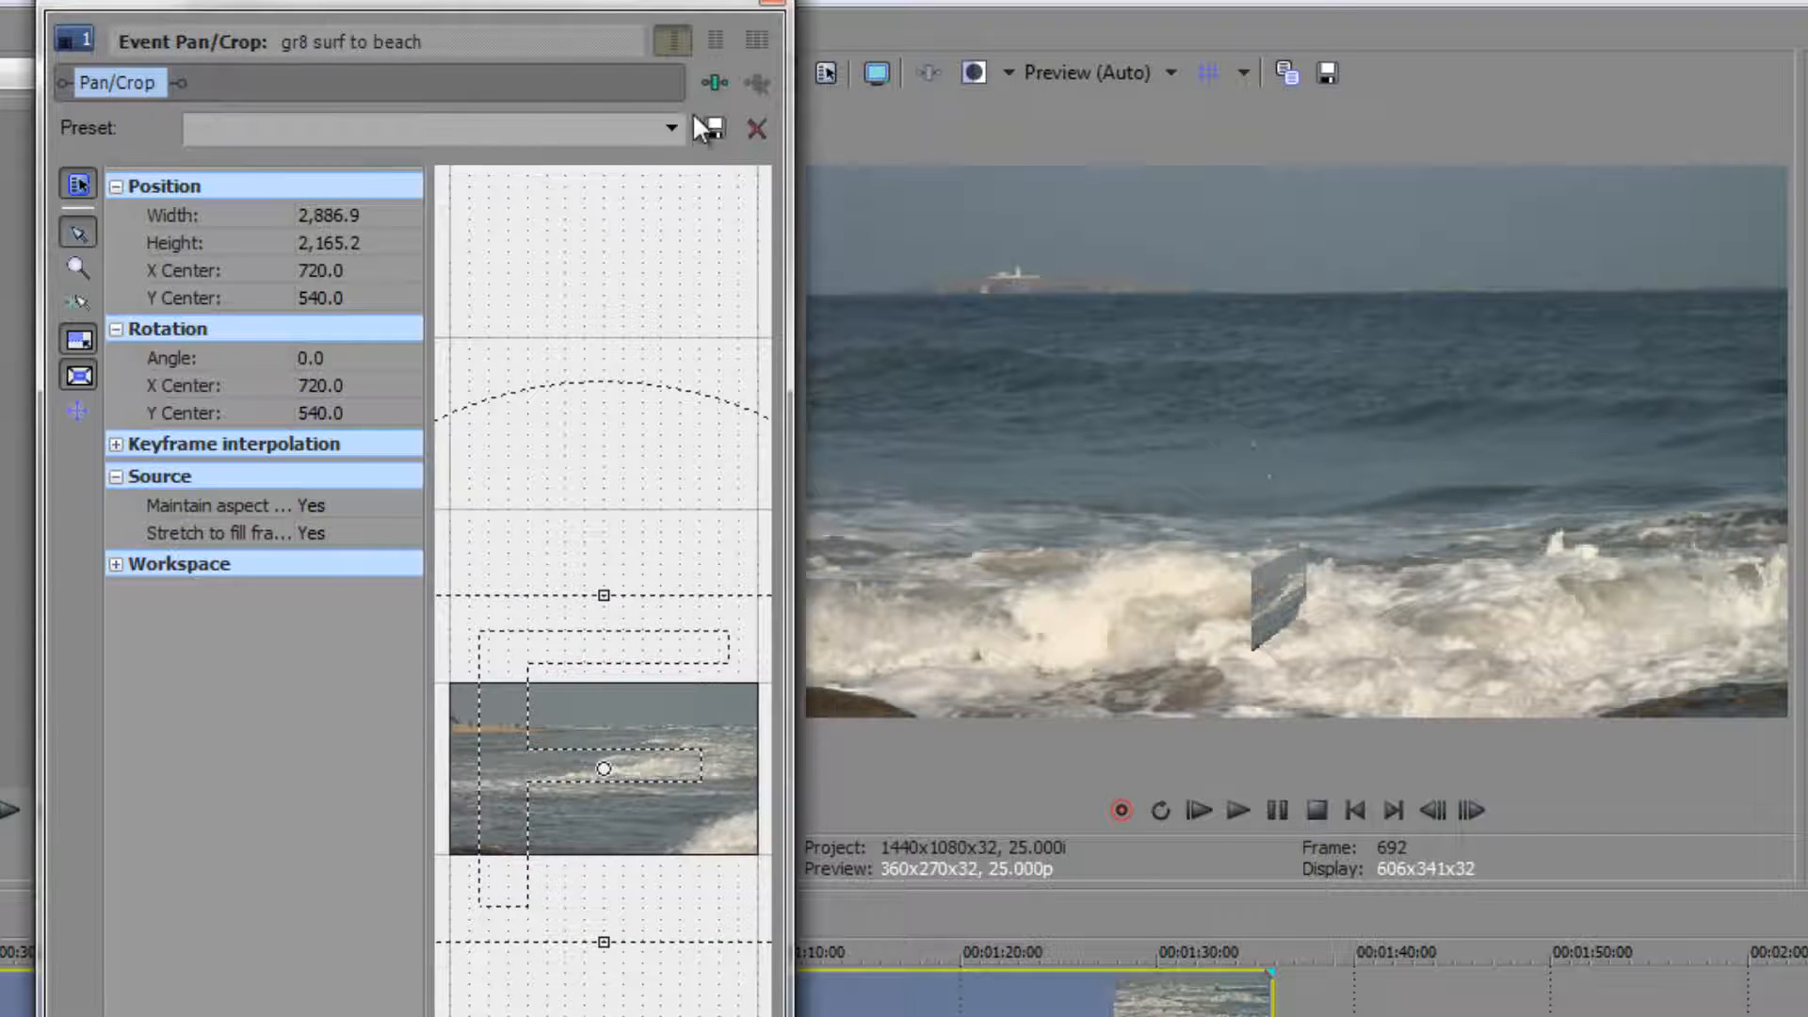
{"action": "left_click", "coordinate": [715, 82]}
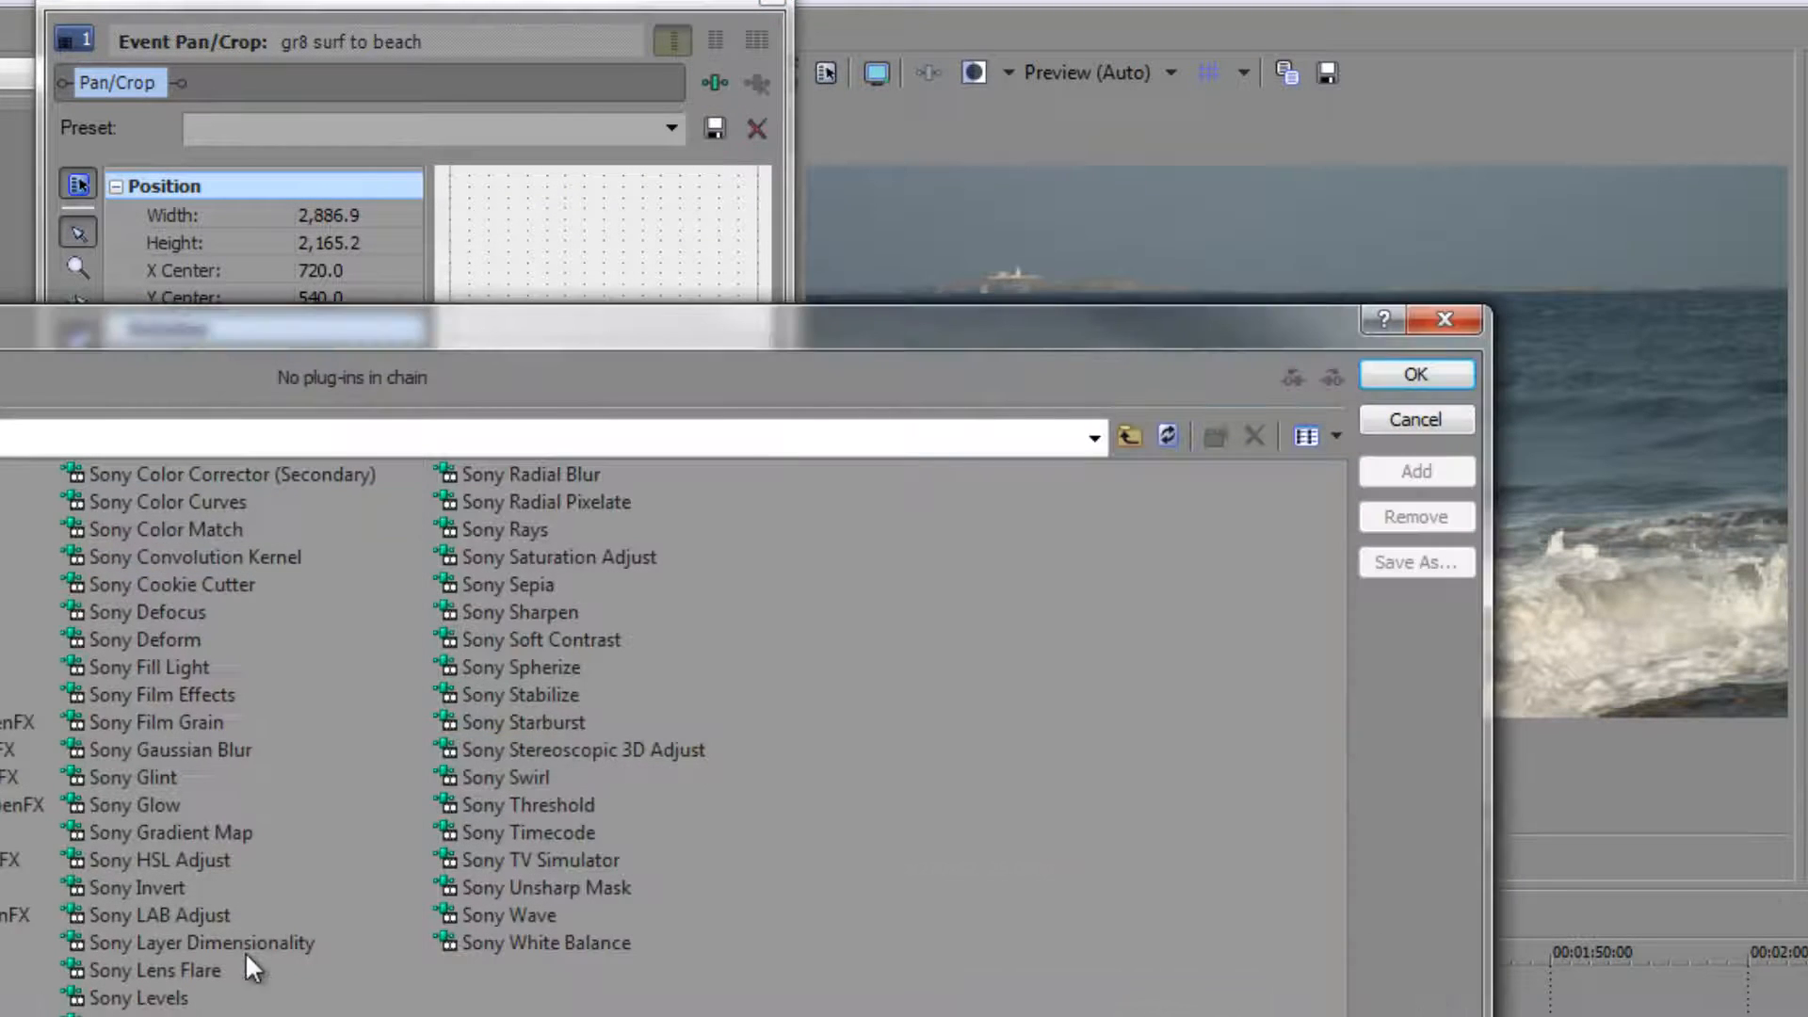
{"action": "double_click", "coordinate": [244, 943]}
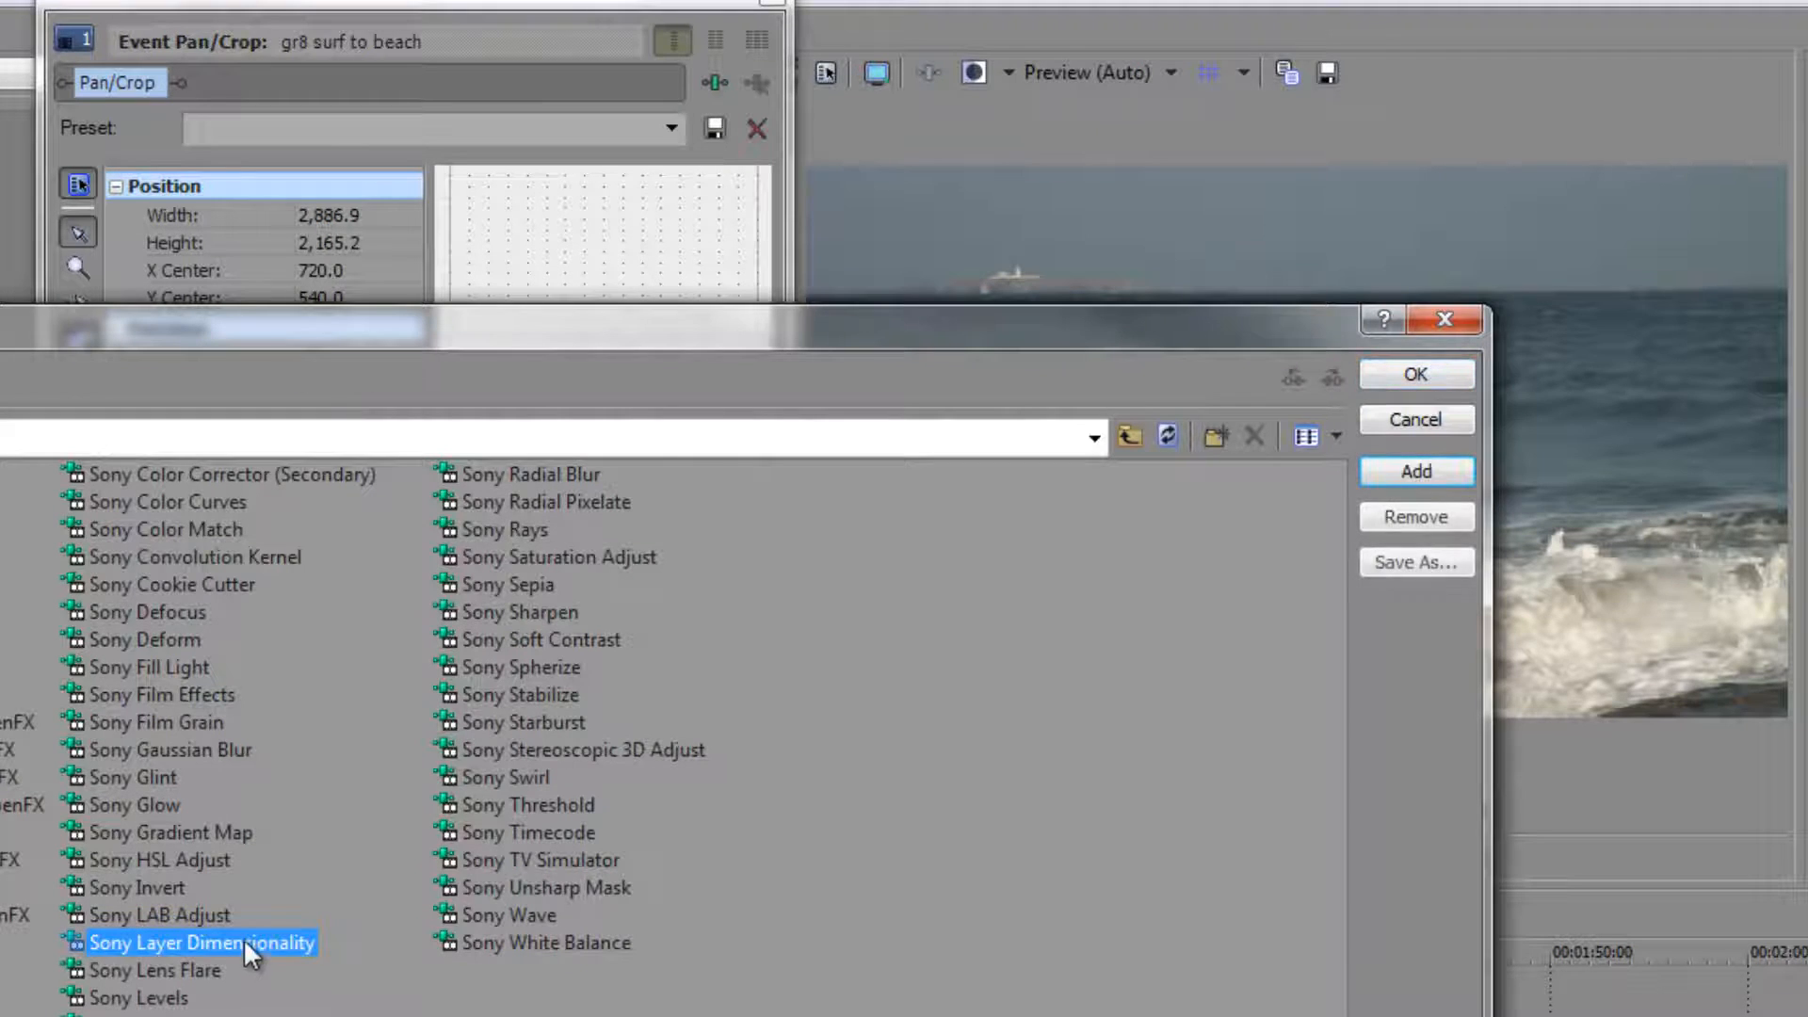
{"action": "left_click", "coordinate": [1409, 374]}
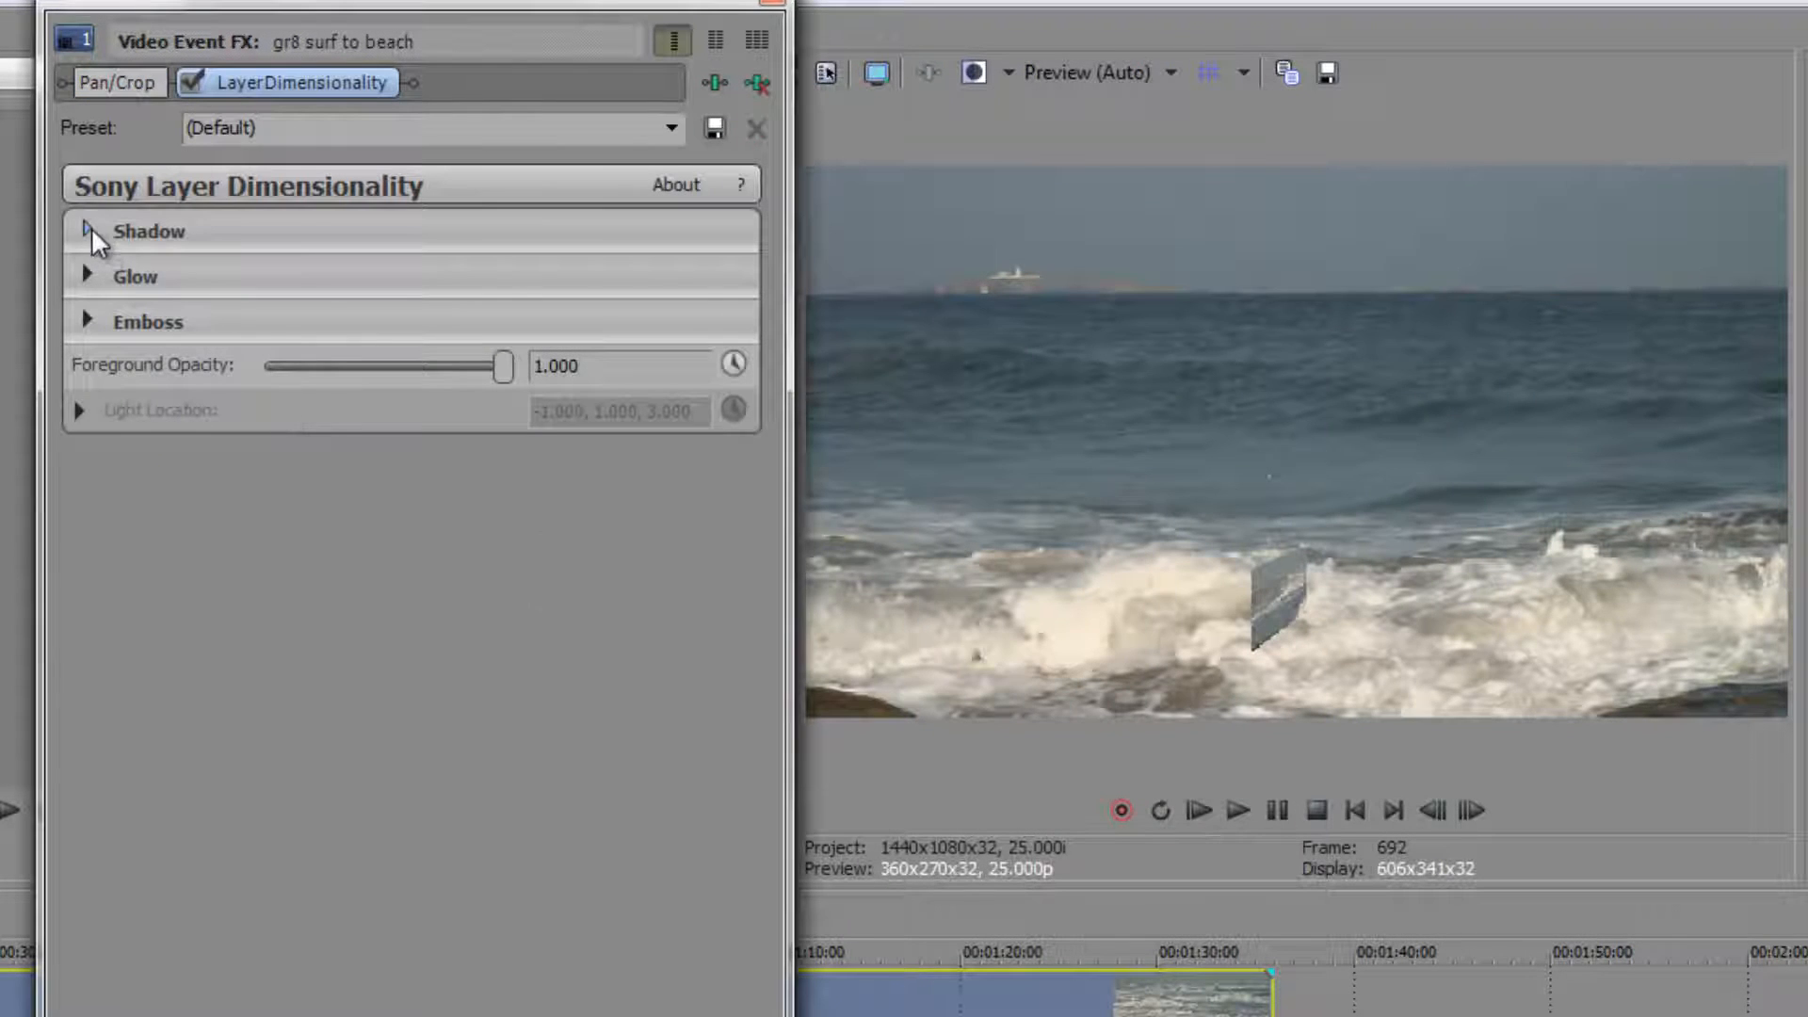
Step: Set the Layer Dimensionality shadow type to Drop and the glow type to Inner
{"action": "left_click", "coordinate": [87, 231]}
{"action": "left_click", "coordinate": [405, 271]}
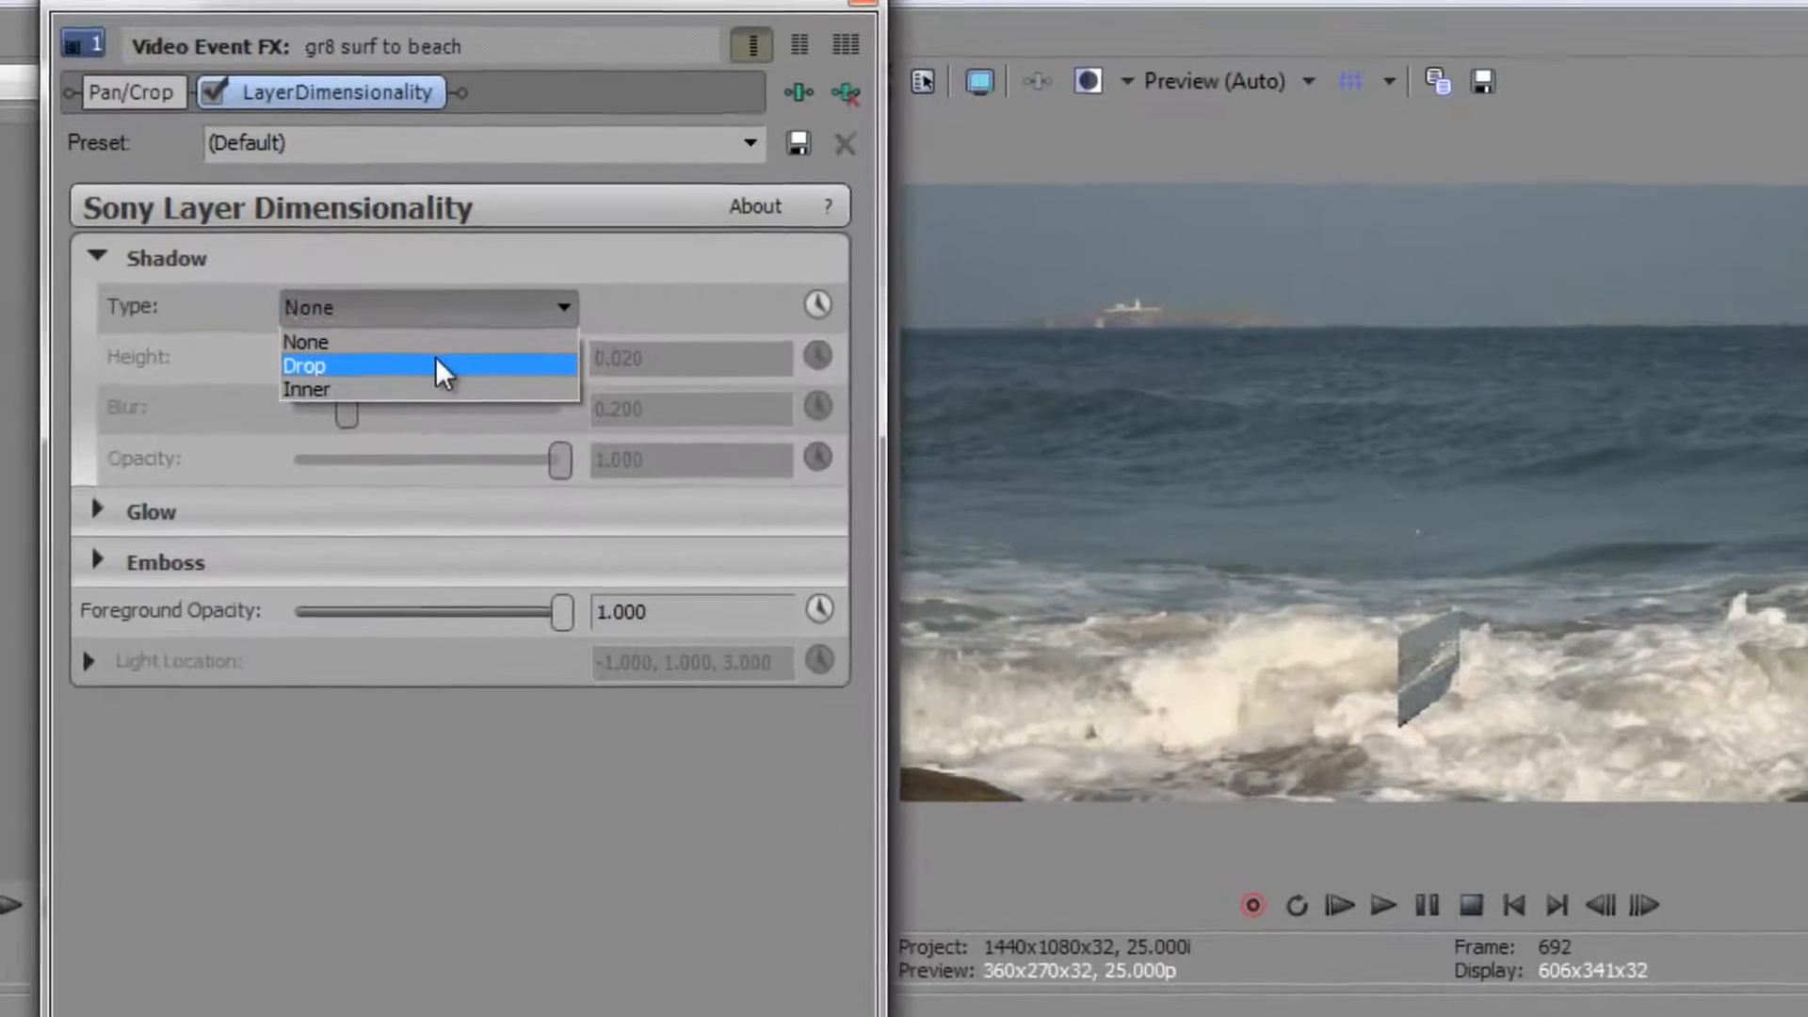
{"action": "left_click", "coordinate": [436, 364]}
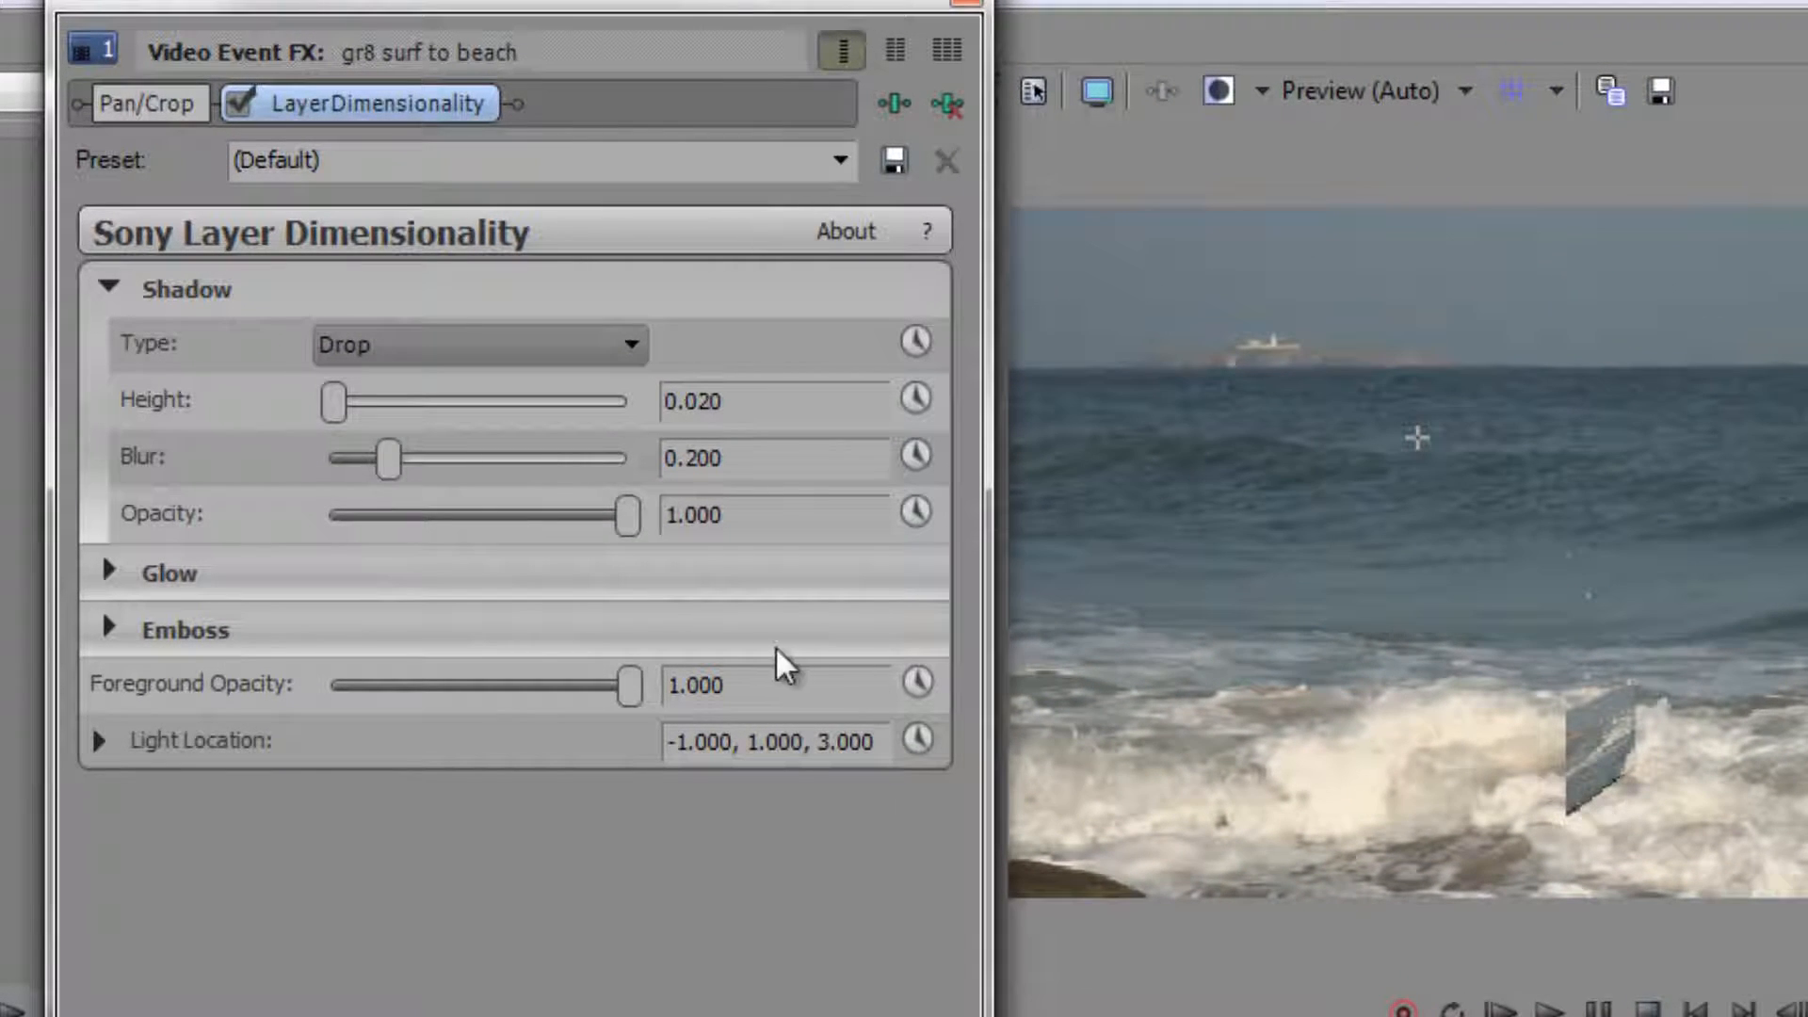
{"action": "left_click", "coordinate": [108, 574]}
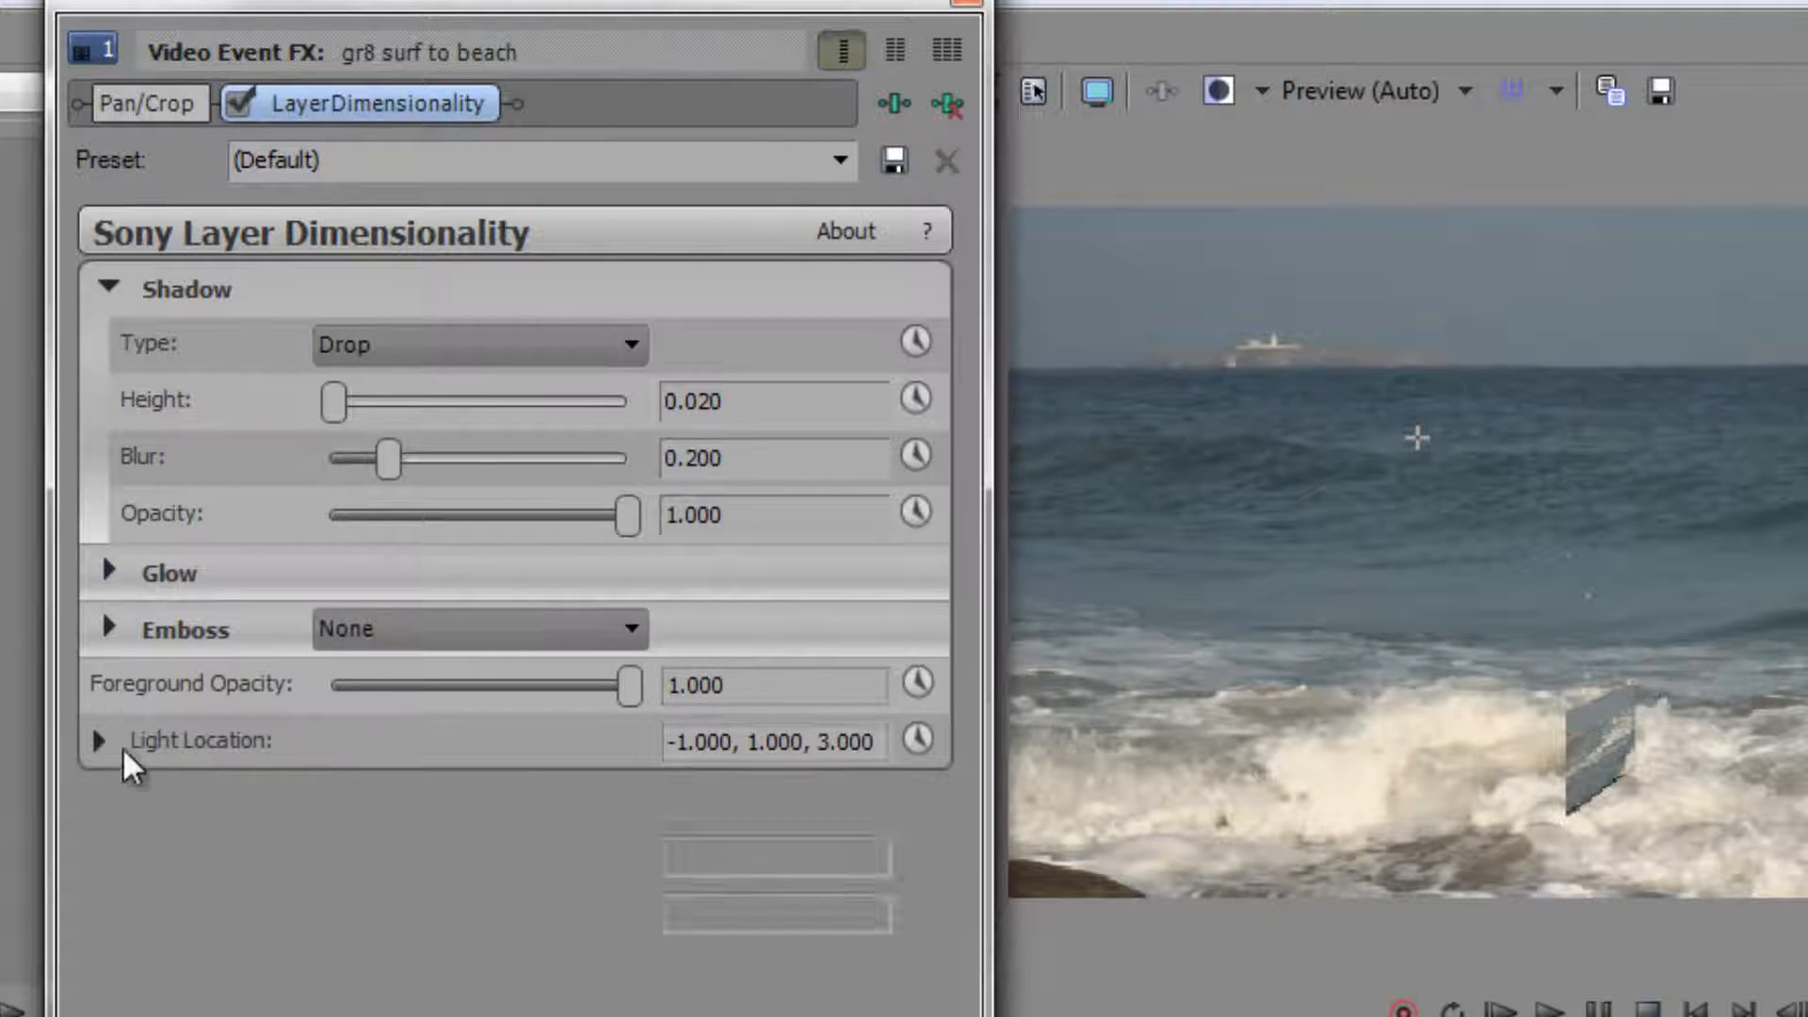
{"action": "left_click", "coordinate": [461, 631]}
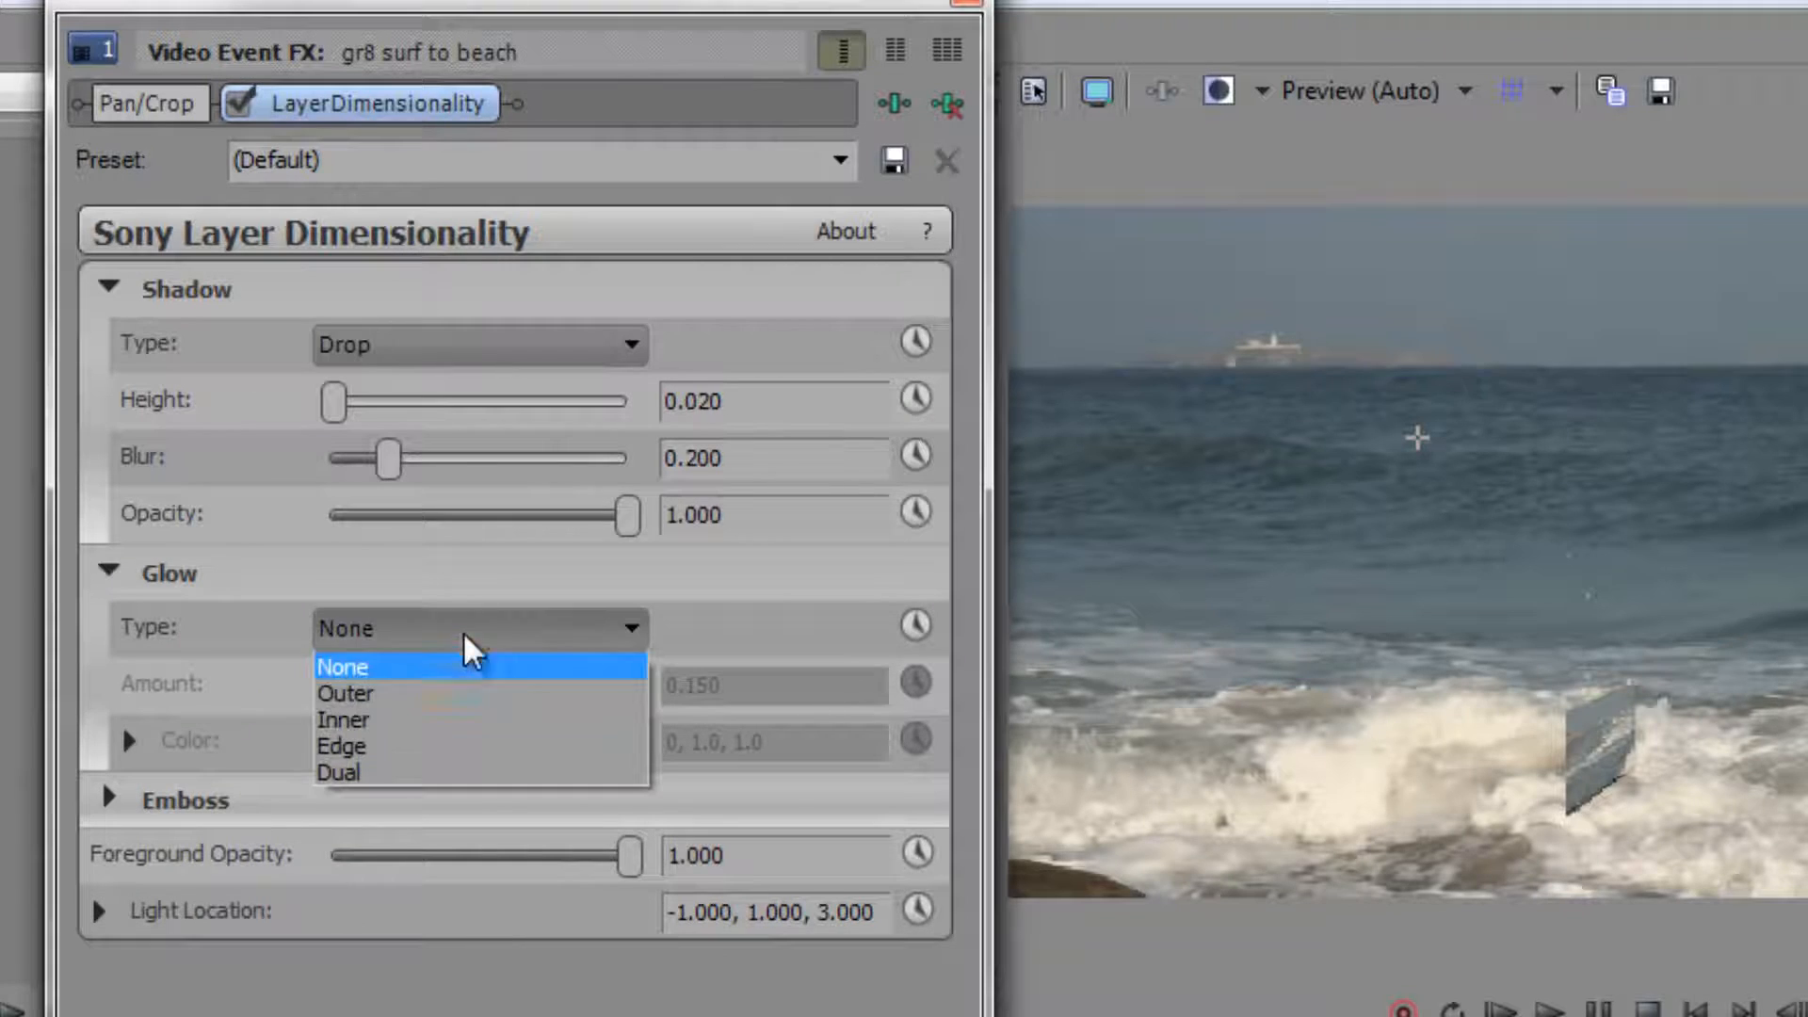
{"action": "left_click", "coordinate": [444, 723]}
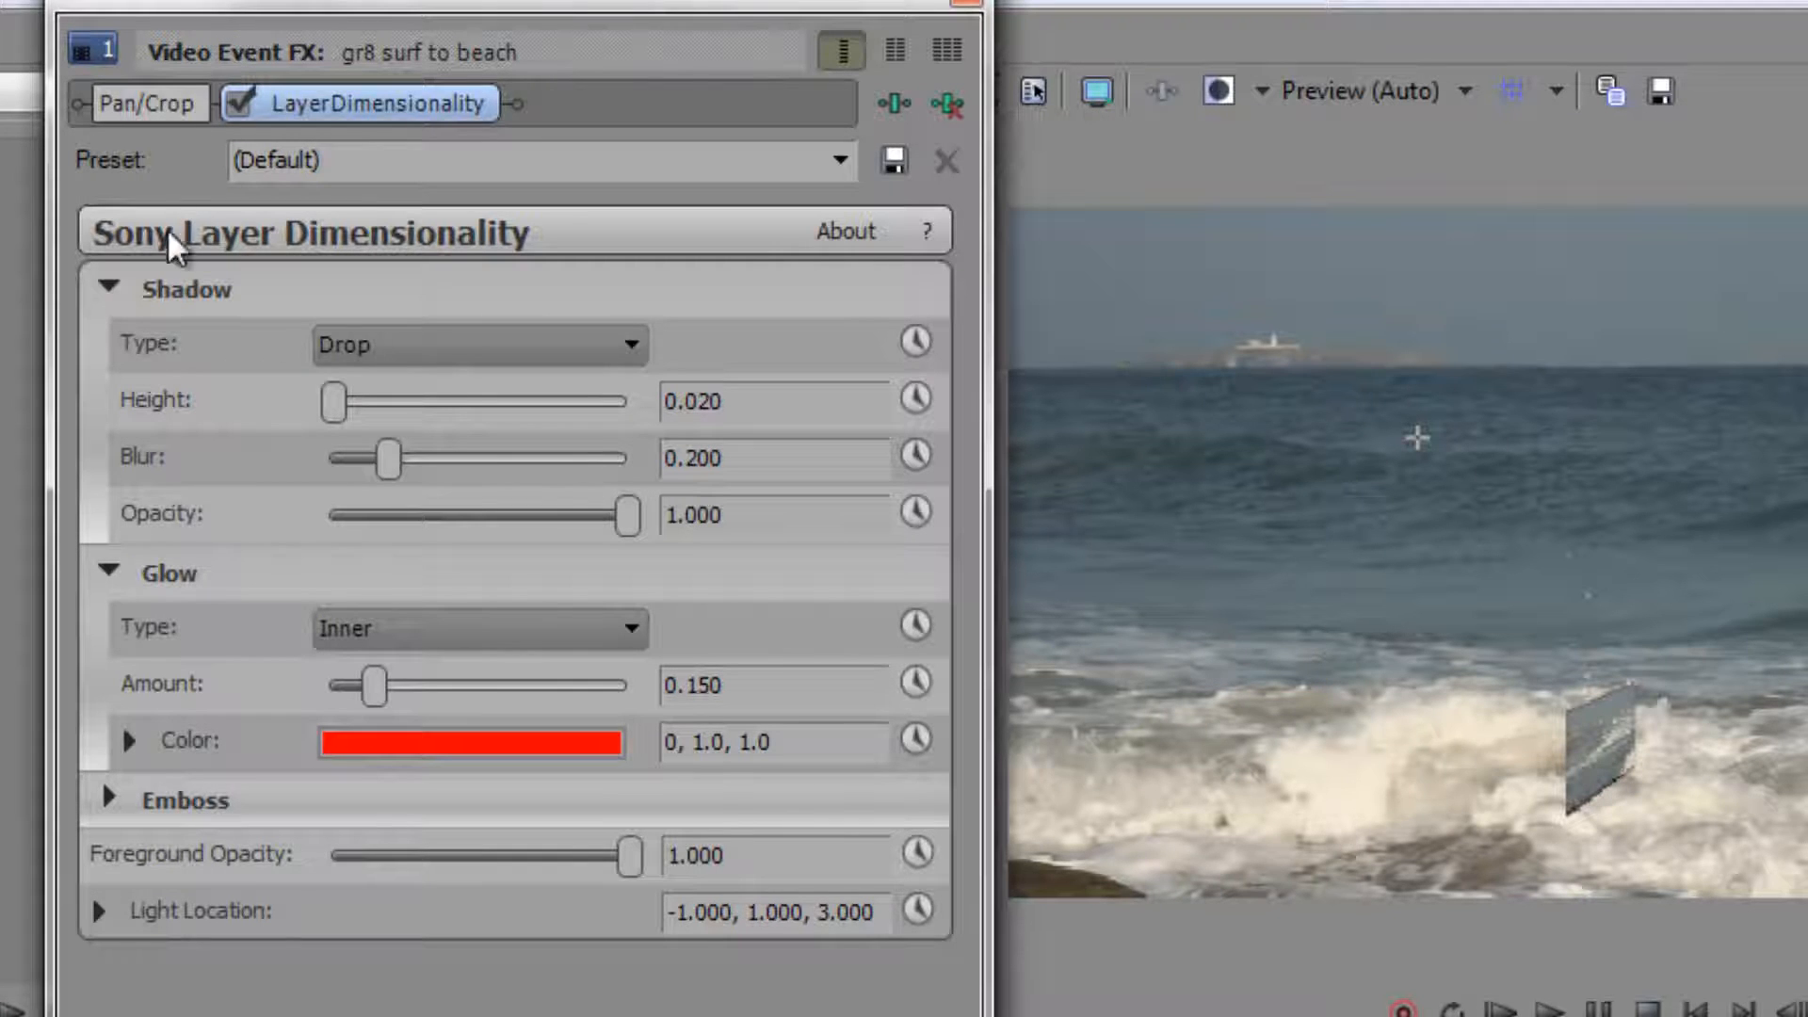
Step: Shrink the "gr8 surf to beach" clip's Pan/Crop frame around the image to about 1,451.8 by 1,088.9
{"action": "left_click", "coordinate": [169, 104]}
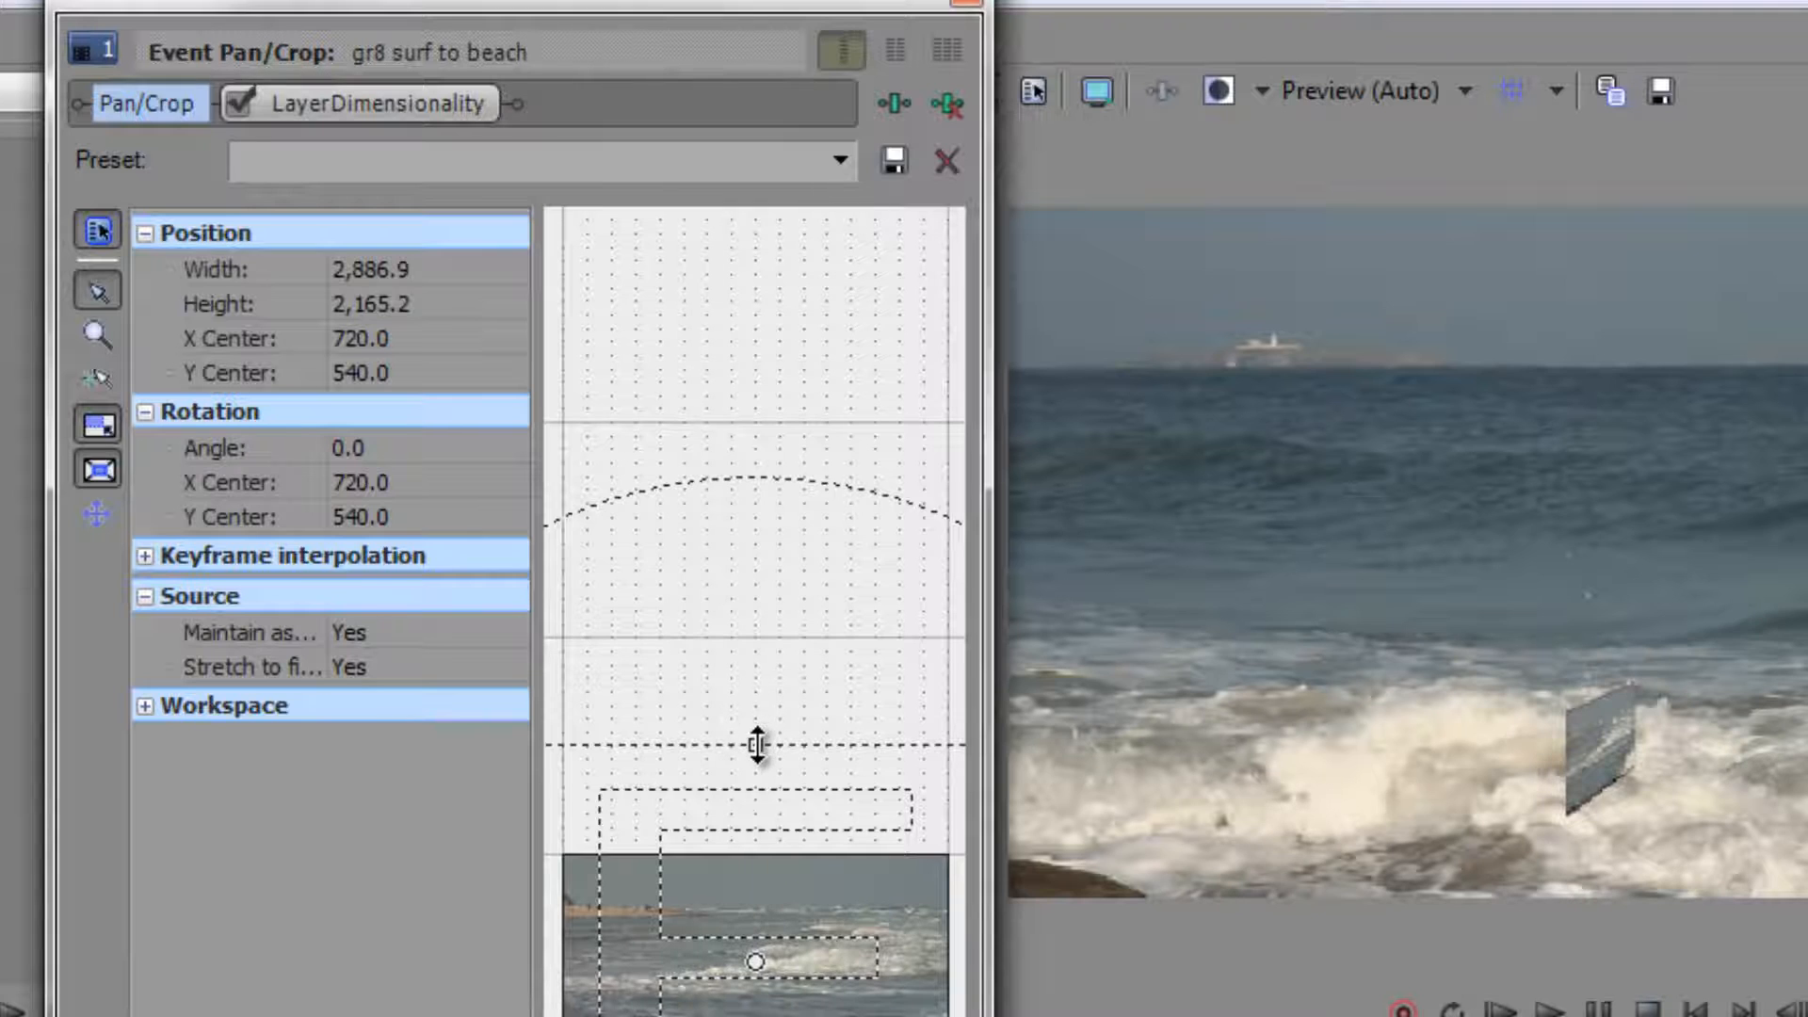
{"action": "left_click_drag", "start_coordinate": [757, 745], "coordinate": [761, 807]}
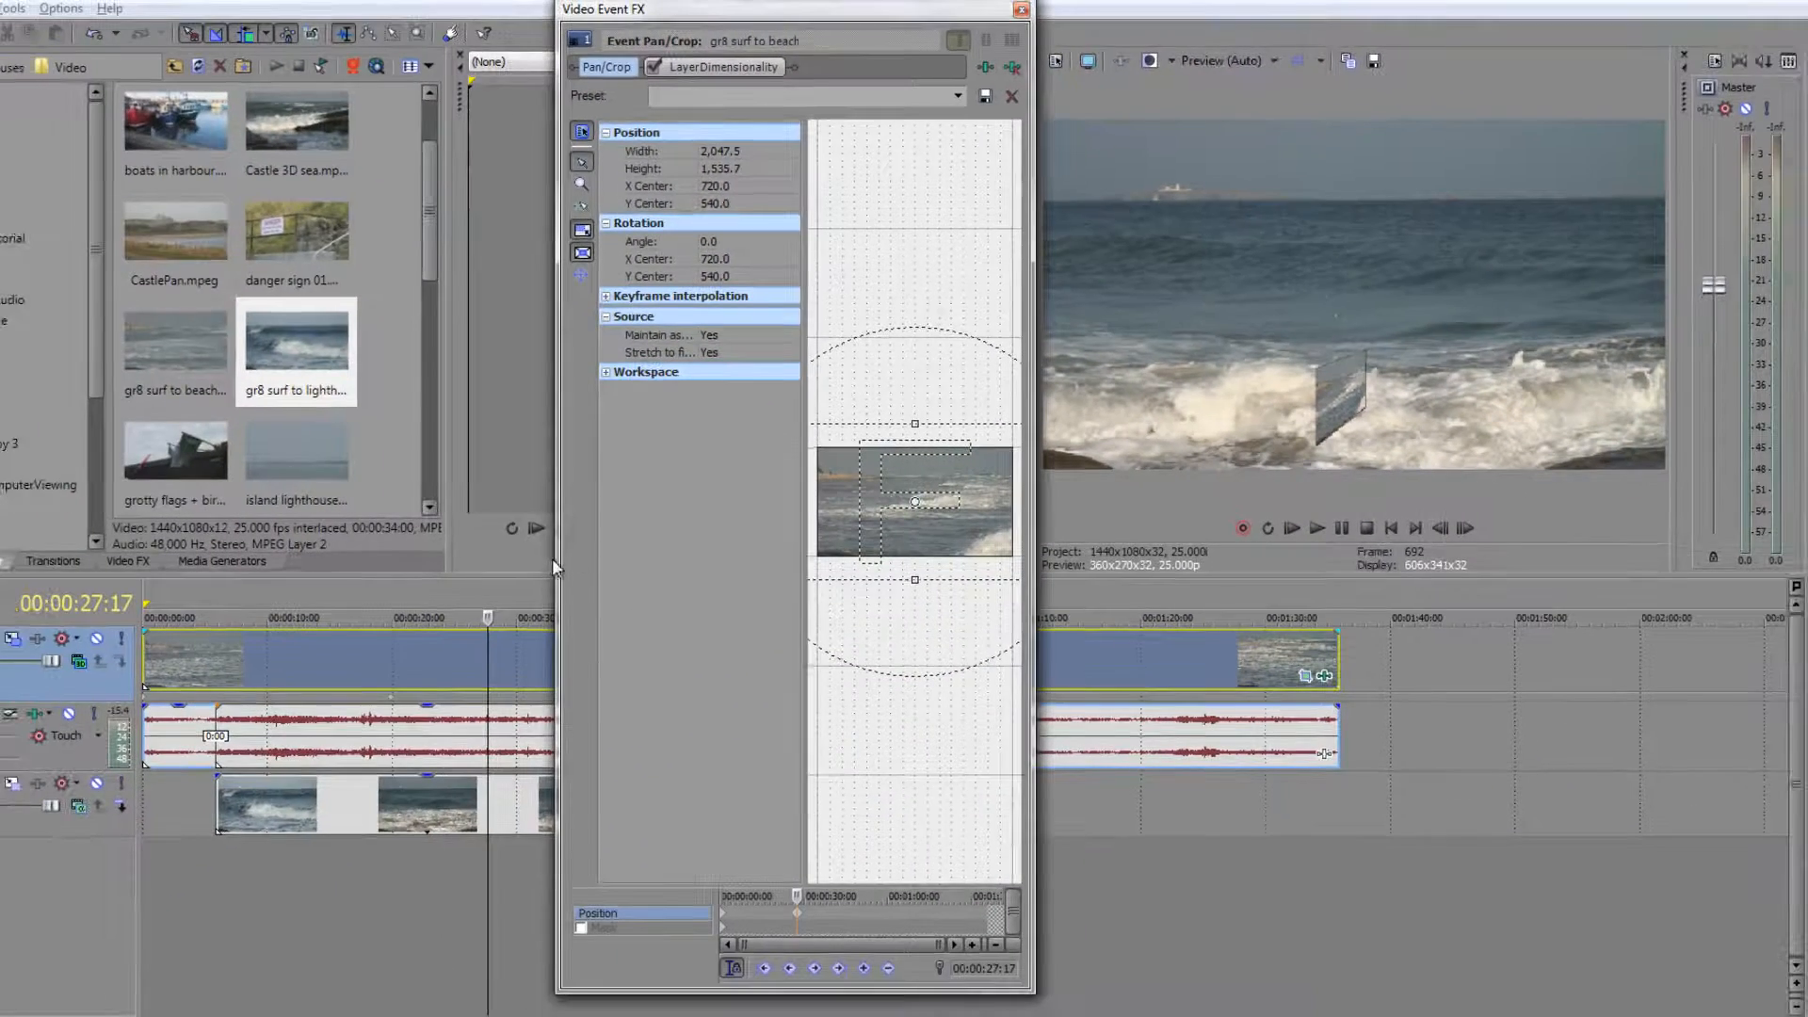
{"action": "left_click_drag", "start_coordinate": [556, 566], "coordinate": [100, 552]}
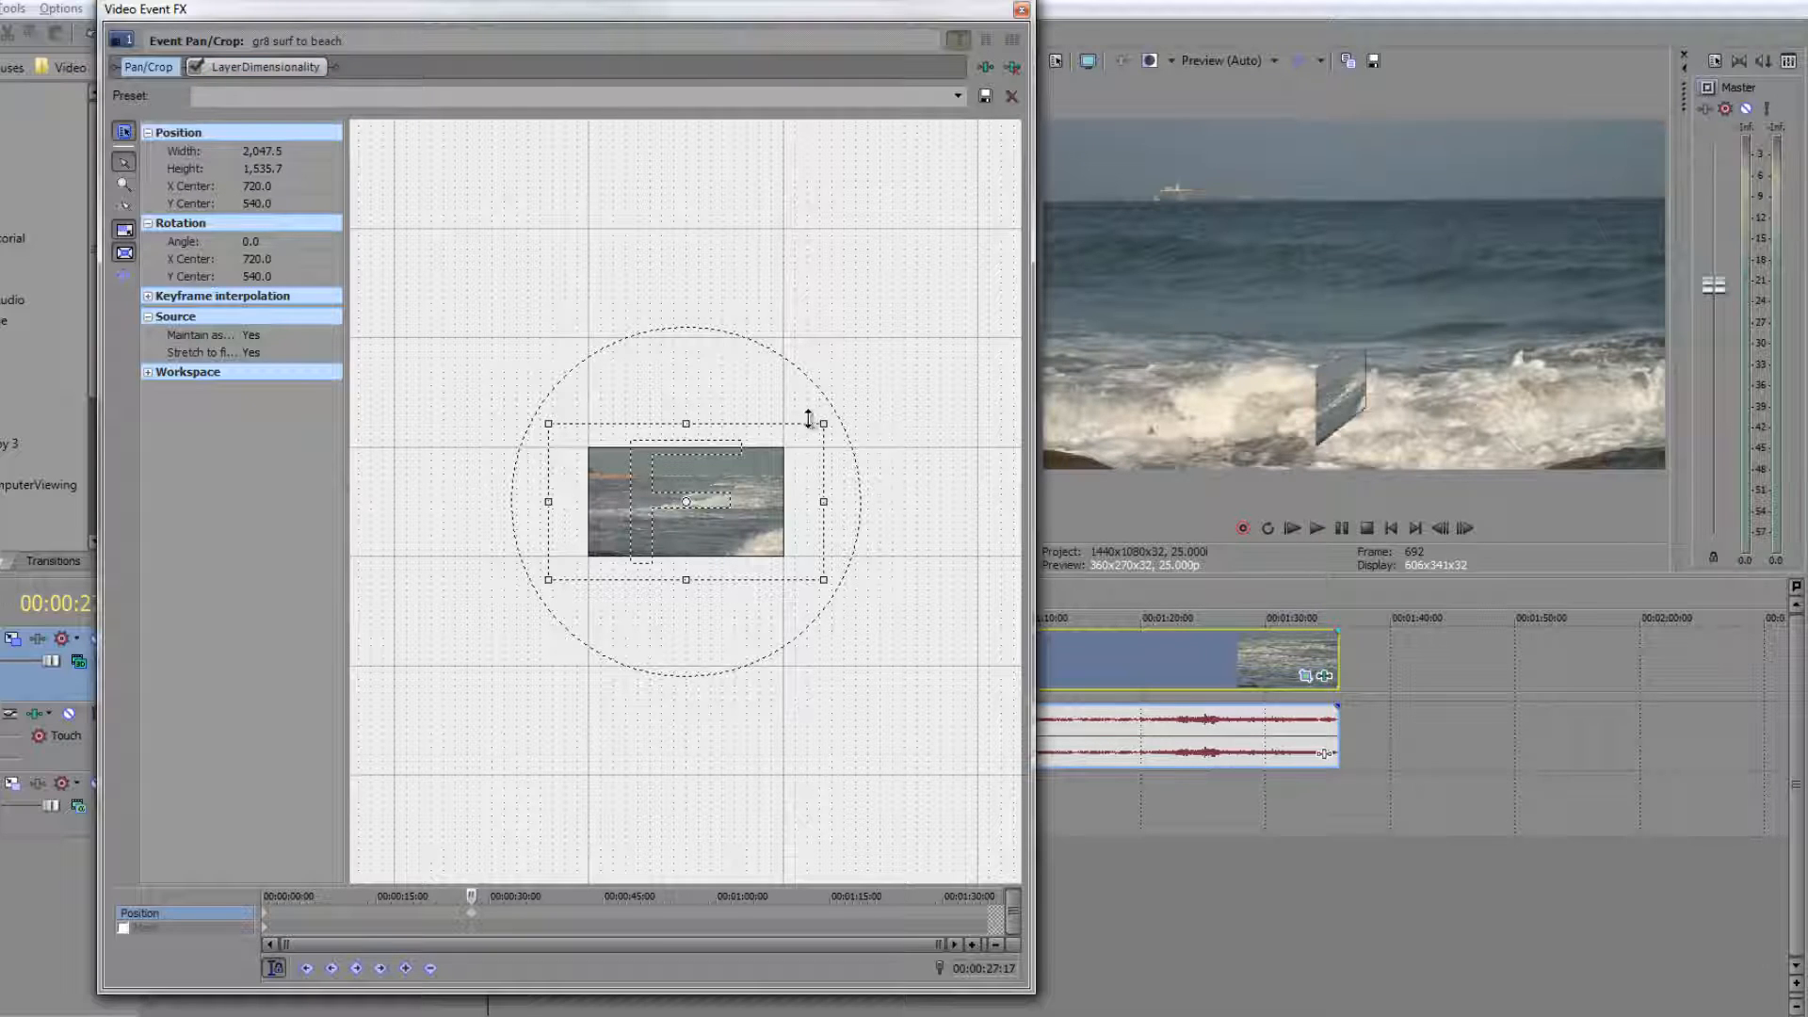
{"action": "left_click_drag", "start_coordinate": [820, 423], "coordinate": [787, 445]}
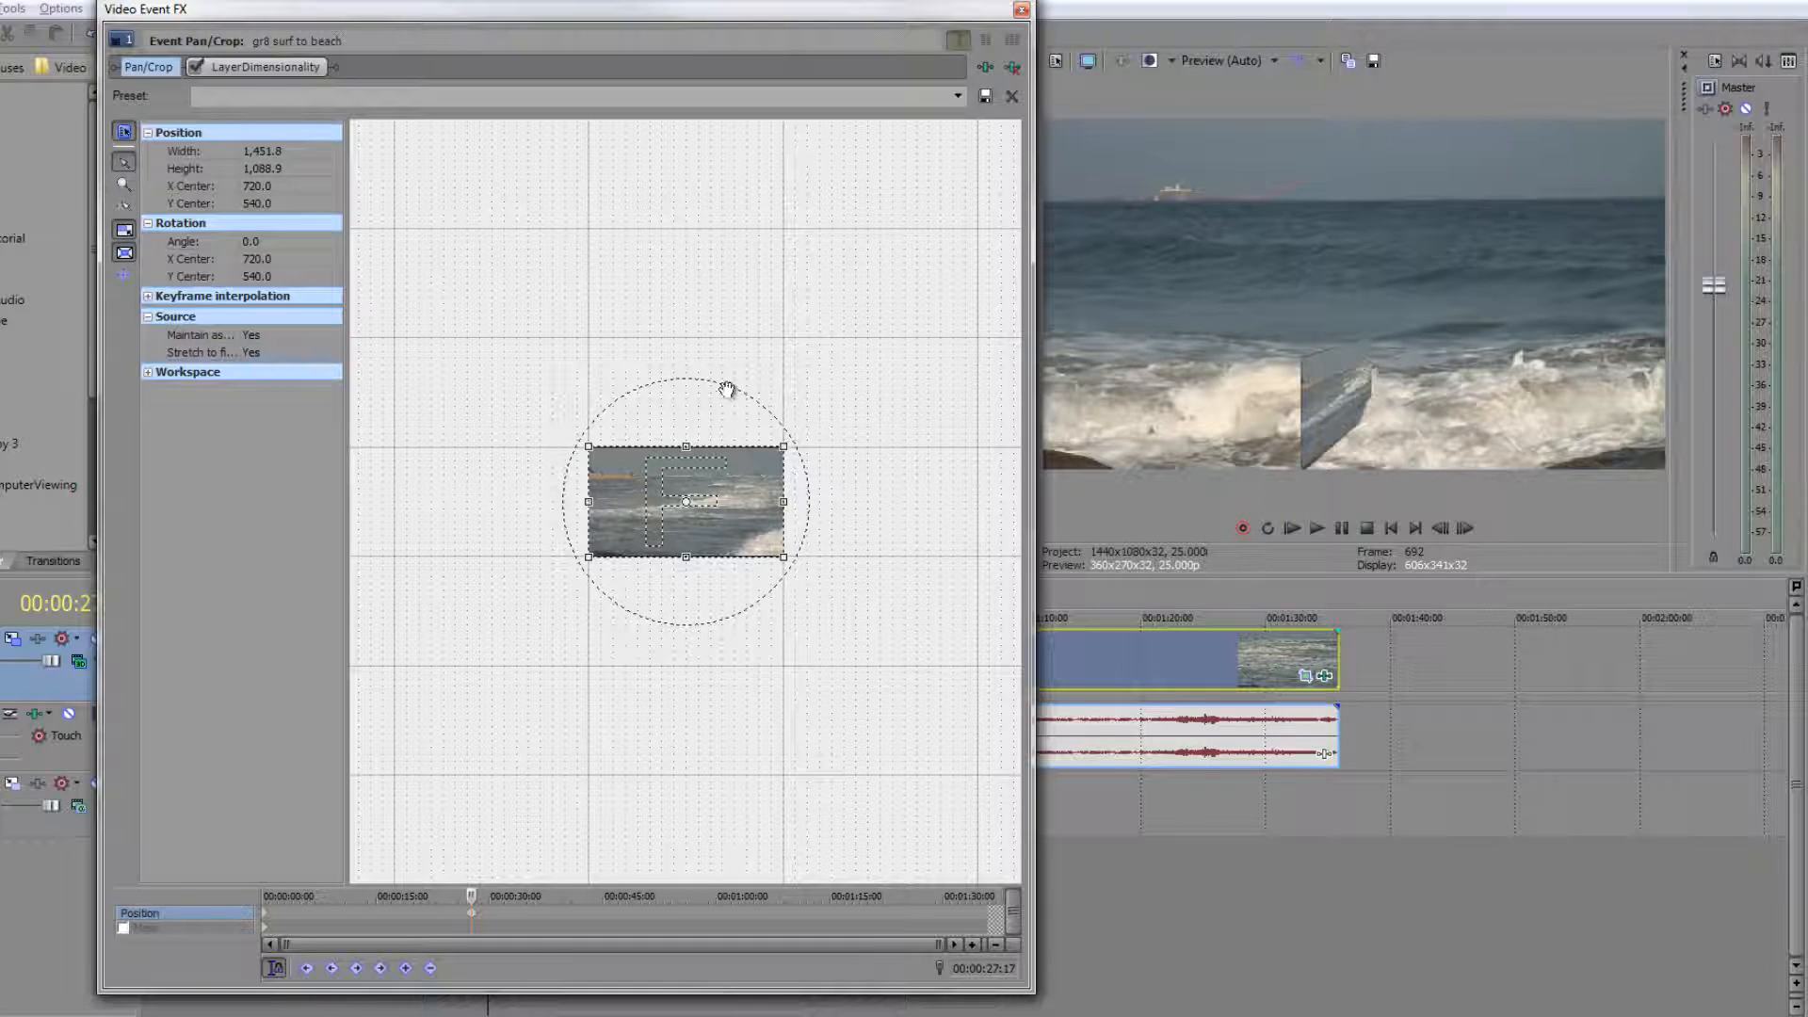
Step: Remove Layer Dimensionality from the clip's effect chain and close the Video Event FX window
{"action": "left_click", "coordinate": [303, 67]}
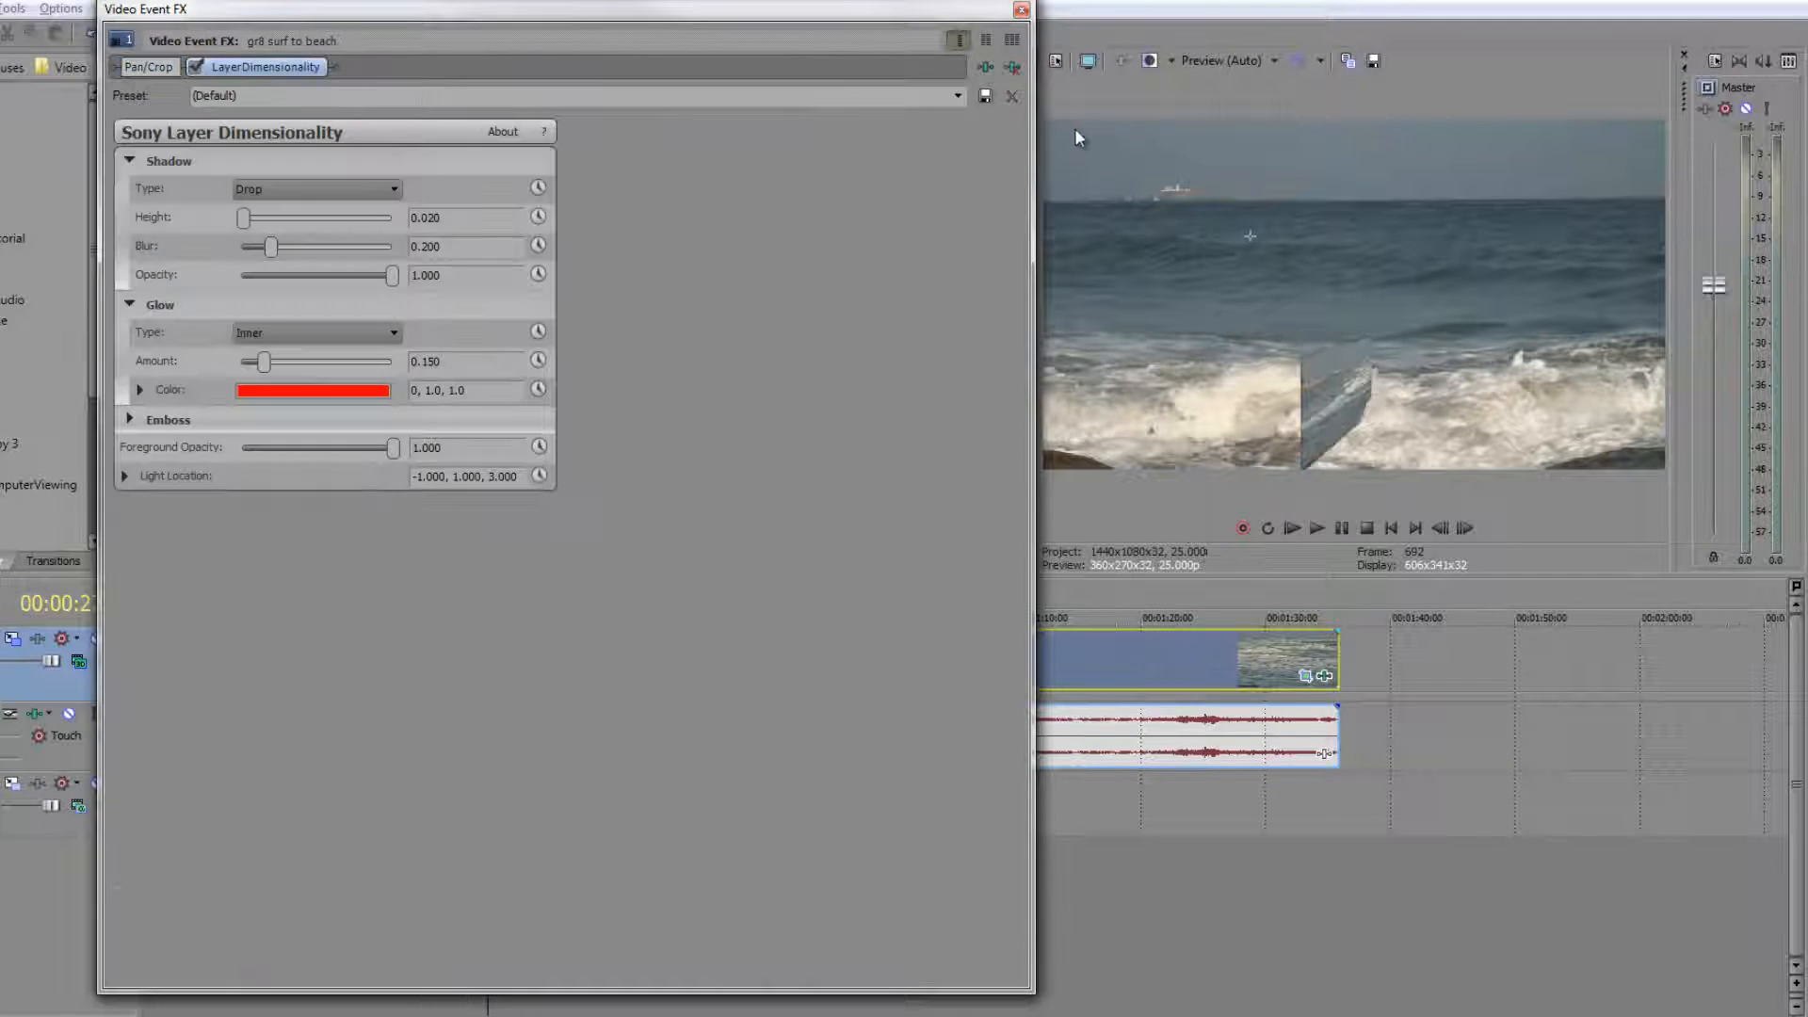
{"action": "left_click", "coordinate": [1014, 67]}
{"action": "left_click", "coordinate": [1021, 11]}
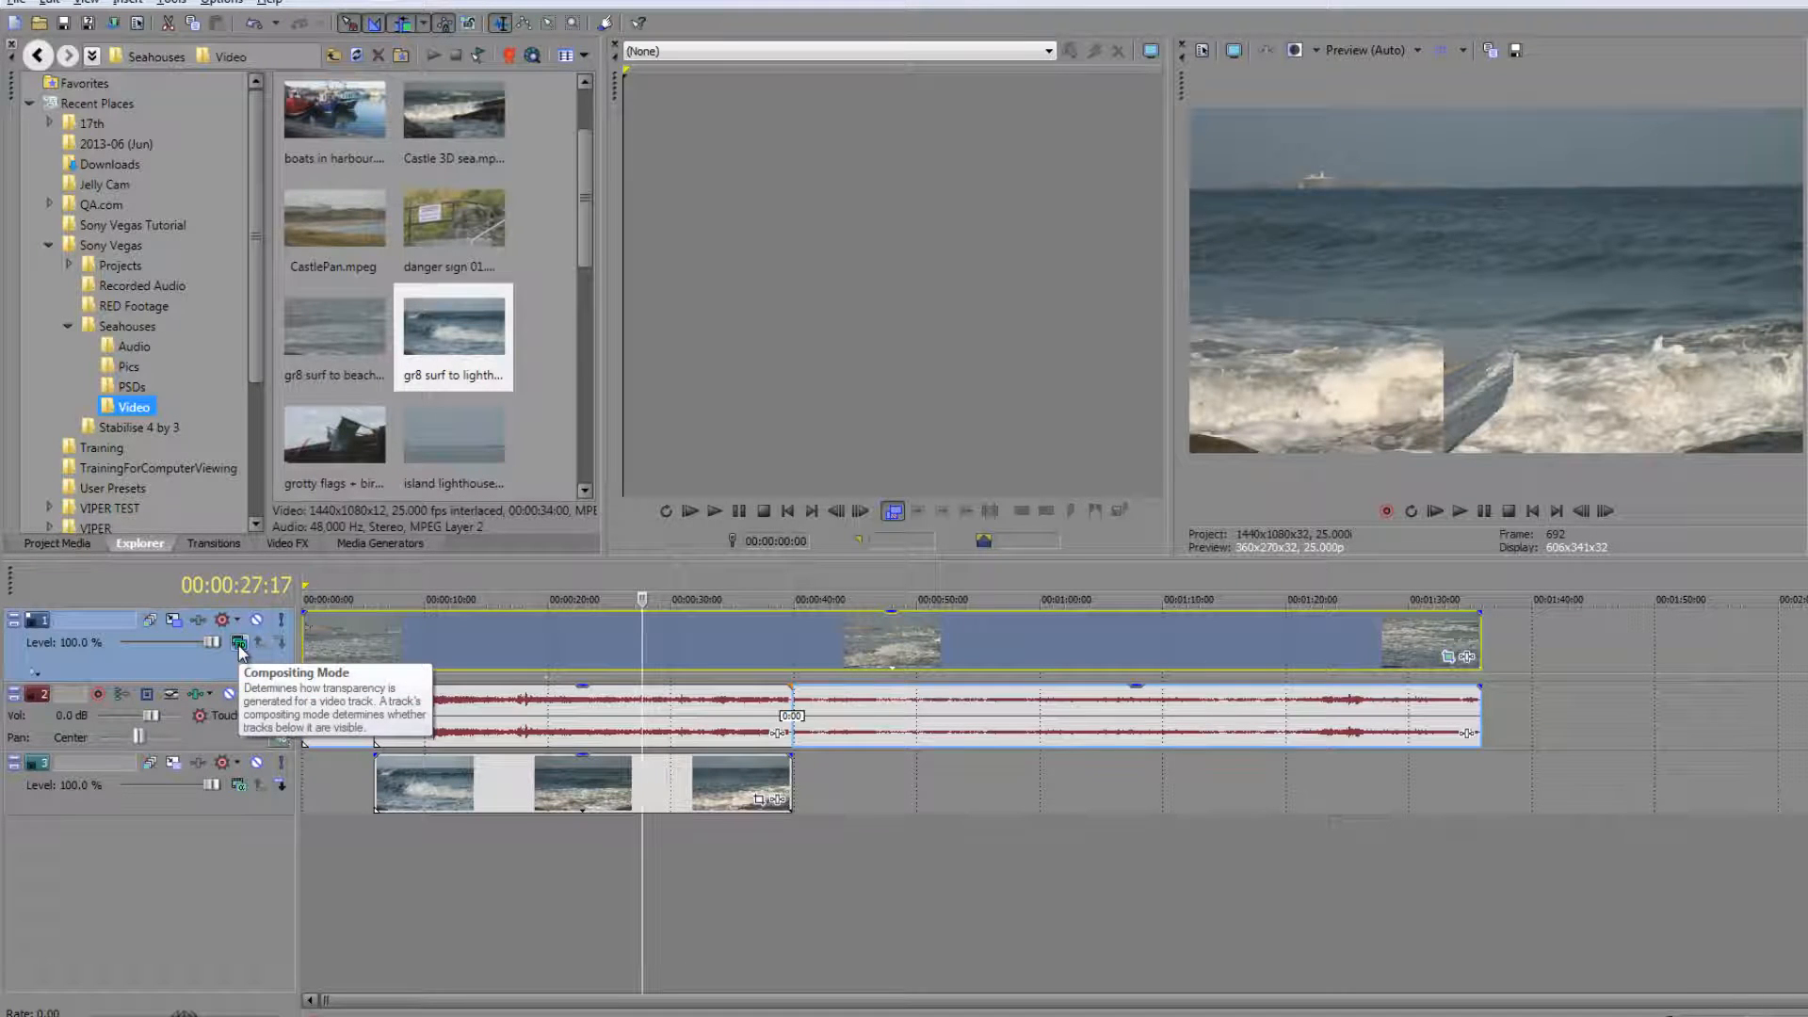
Step: Set track 1's compositing mode to Custom using Sony Layer Dimensionality, accepting the conversion from 3D to 2D track motion
{"action": "left_click", "coordinate": [239, 644]}
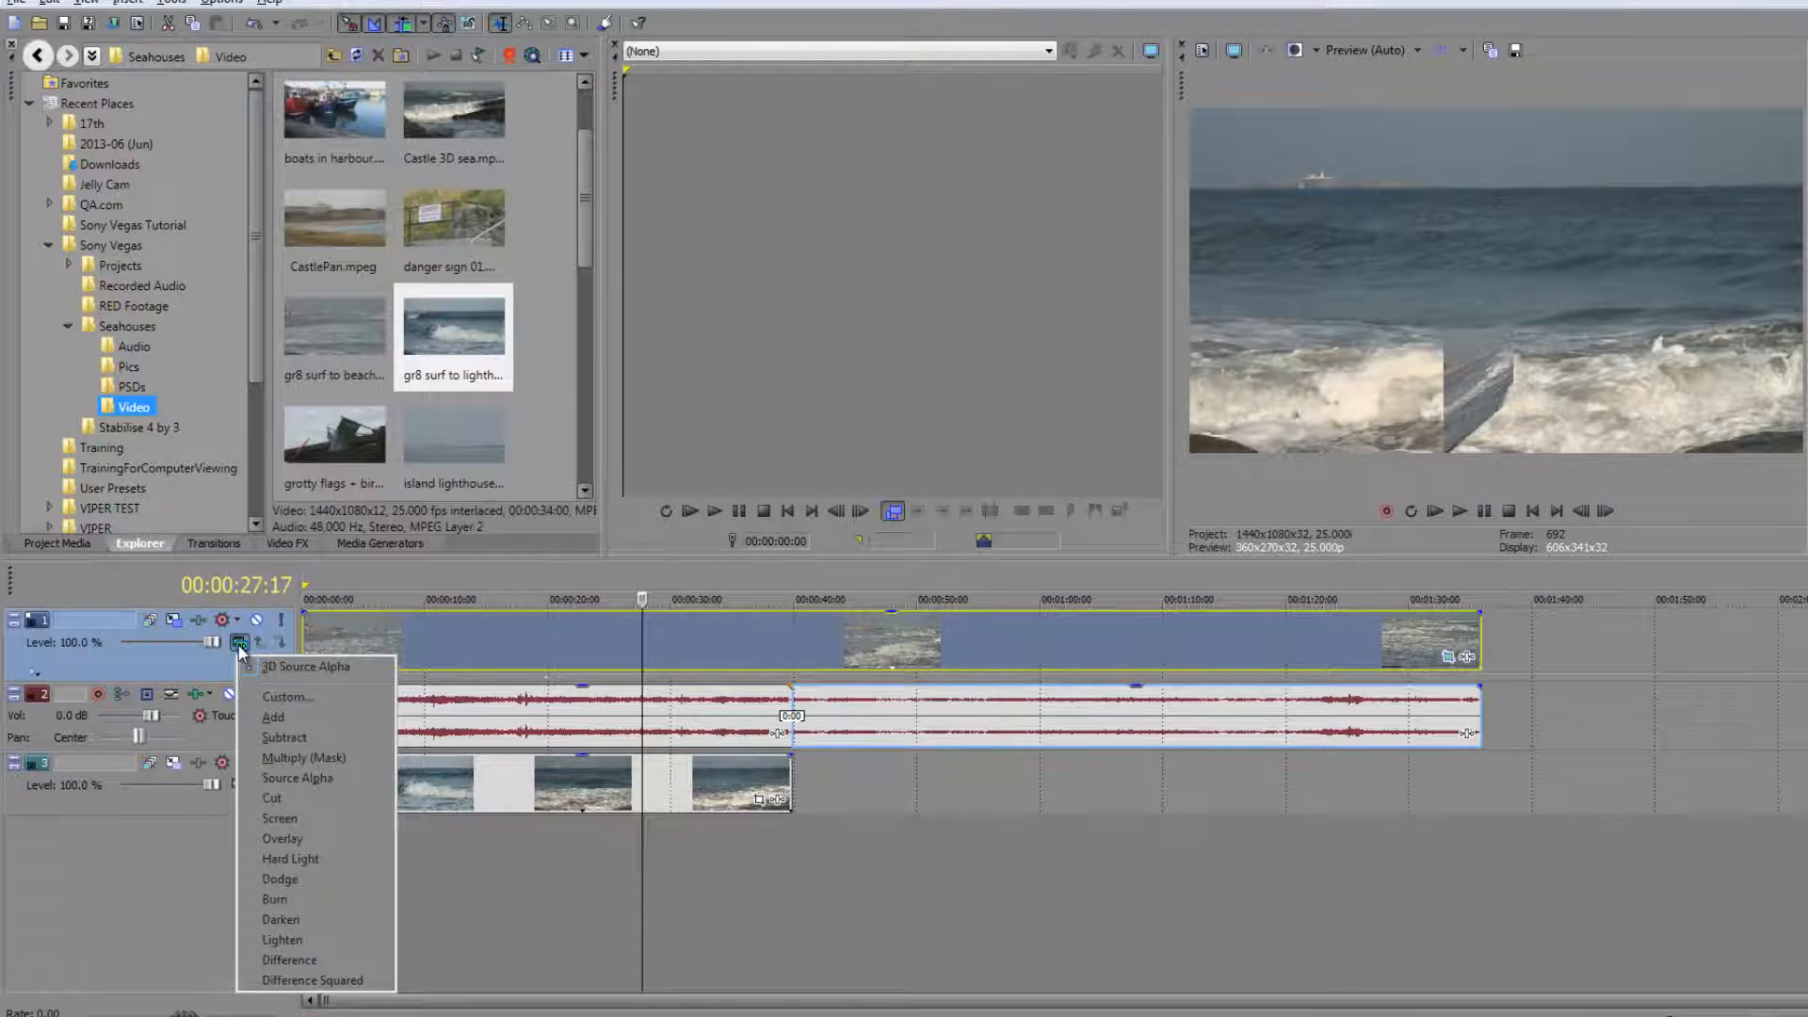
{"action": "left_click", "coordinate": [269, 699]}
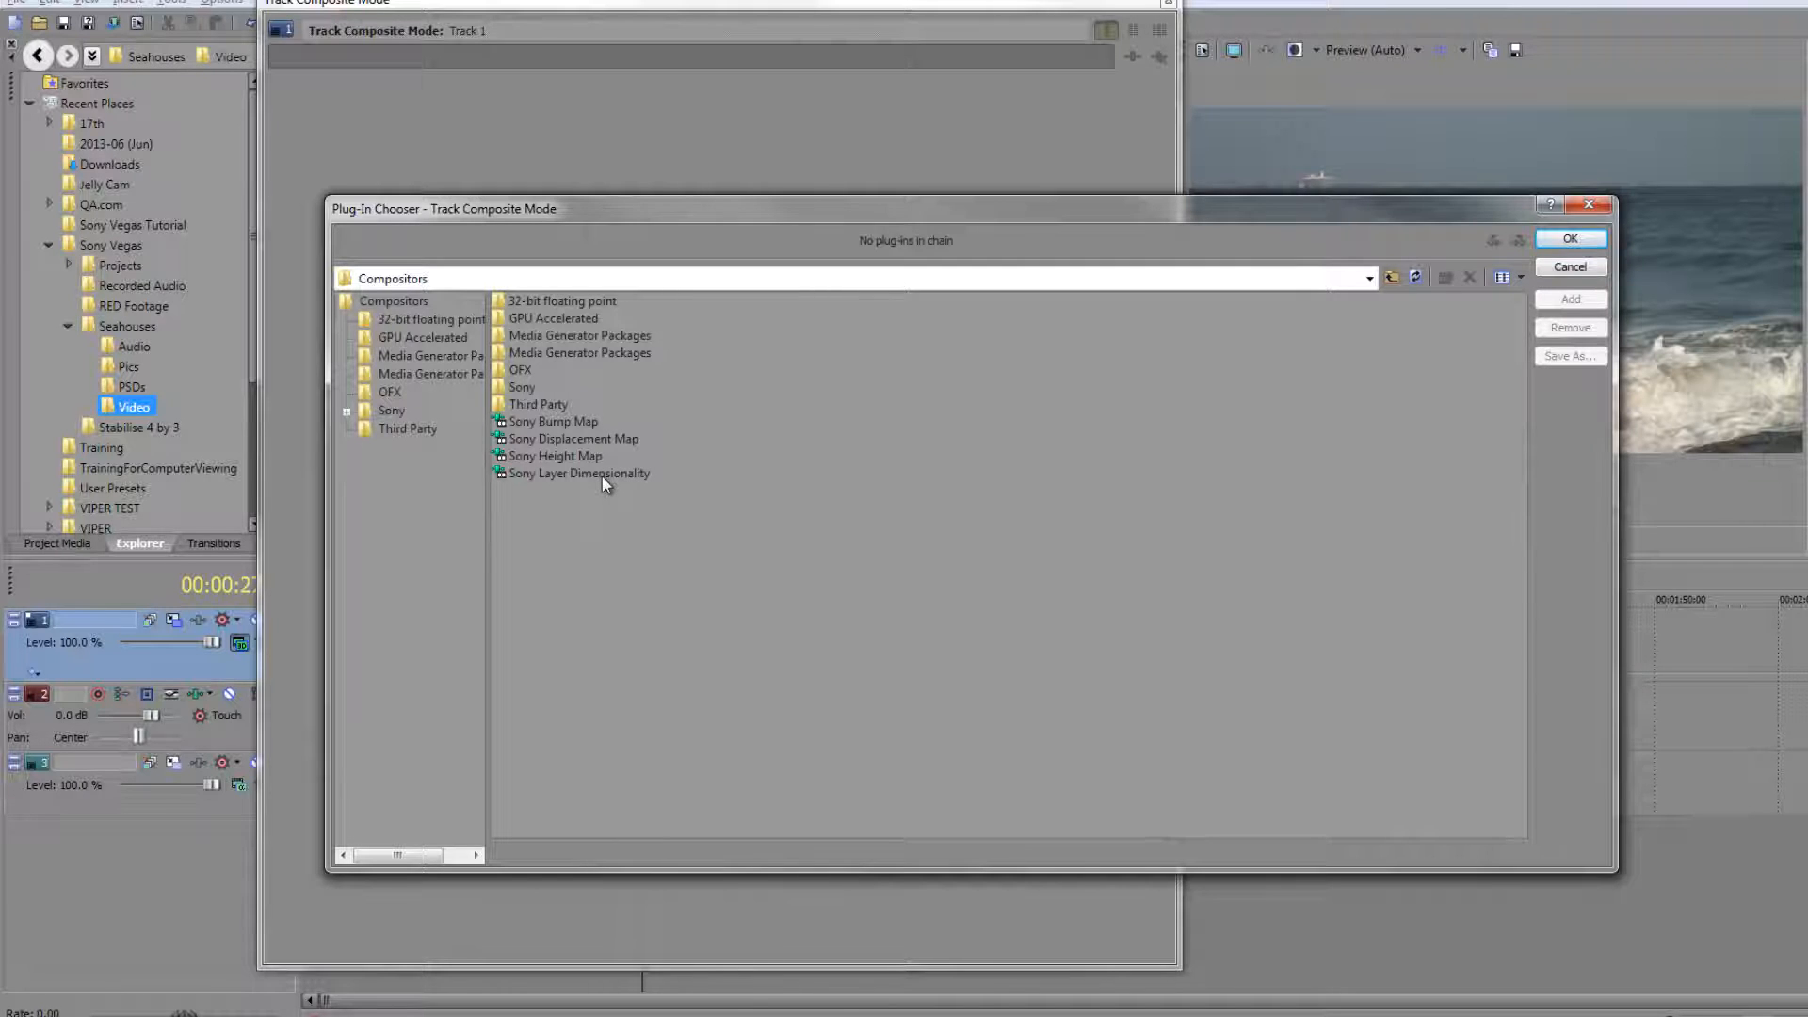
{"action": "double_click", "coordinate": [602, 477]}
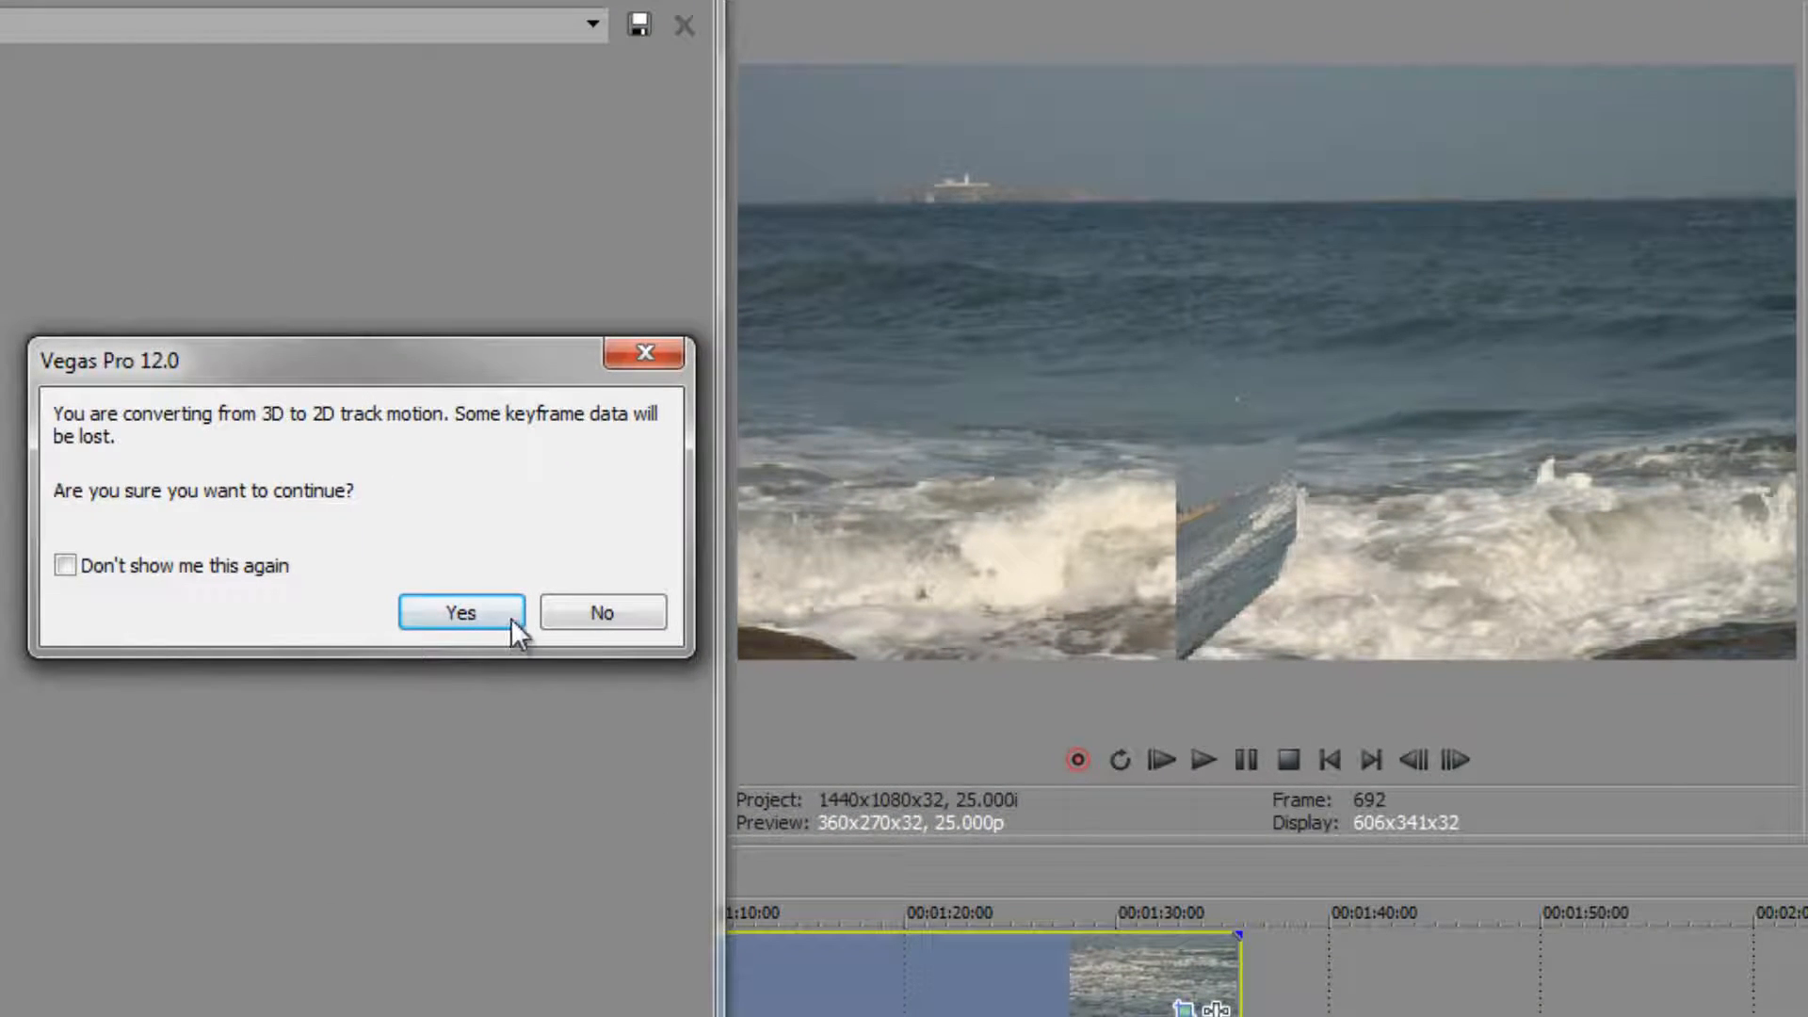
{"action": "left_click", "coordinate": [466, 610]}
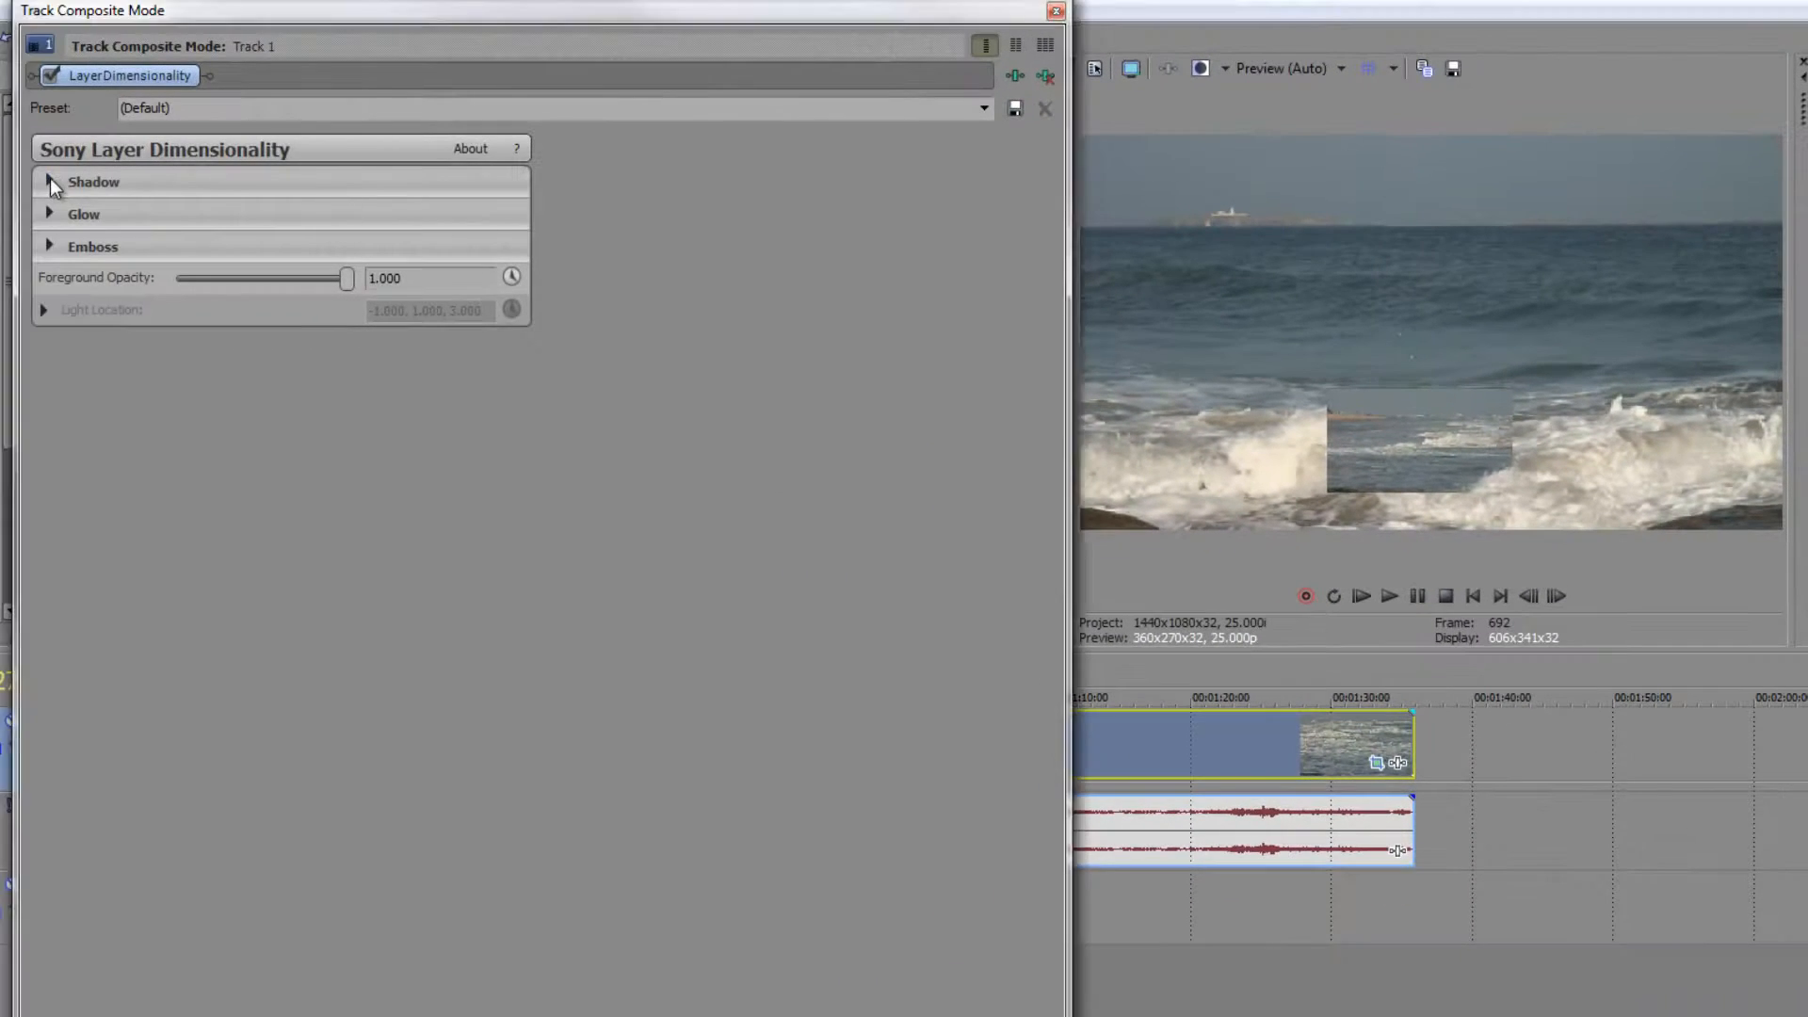
Step: Give track 1's Layer Dimensionality a Drop shadow and an Outer glow, and close the Track Composite Mode window
{"action": "left_click", "coordinate": [49, 178]}
{"action": "left_click", "coordinate": [214, 216]}
{"action": "left_click", "coordinate": [213, 249]}
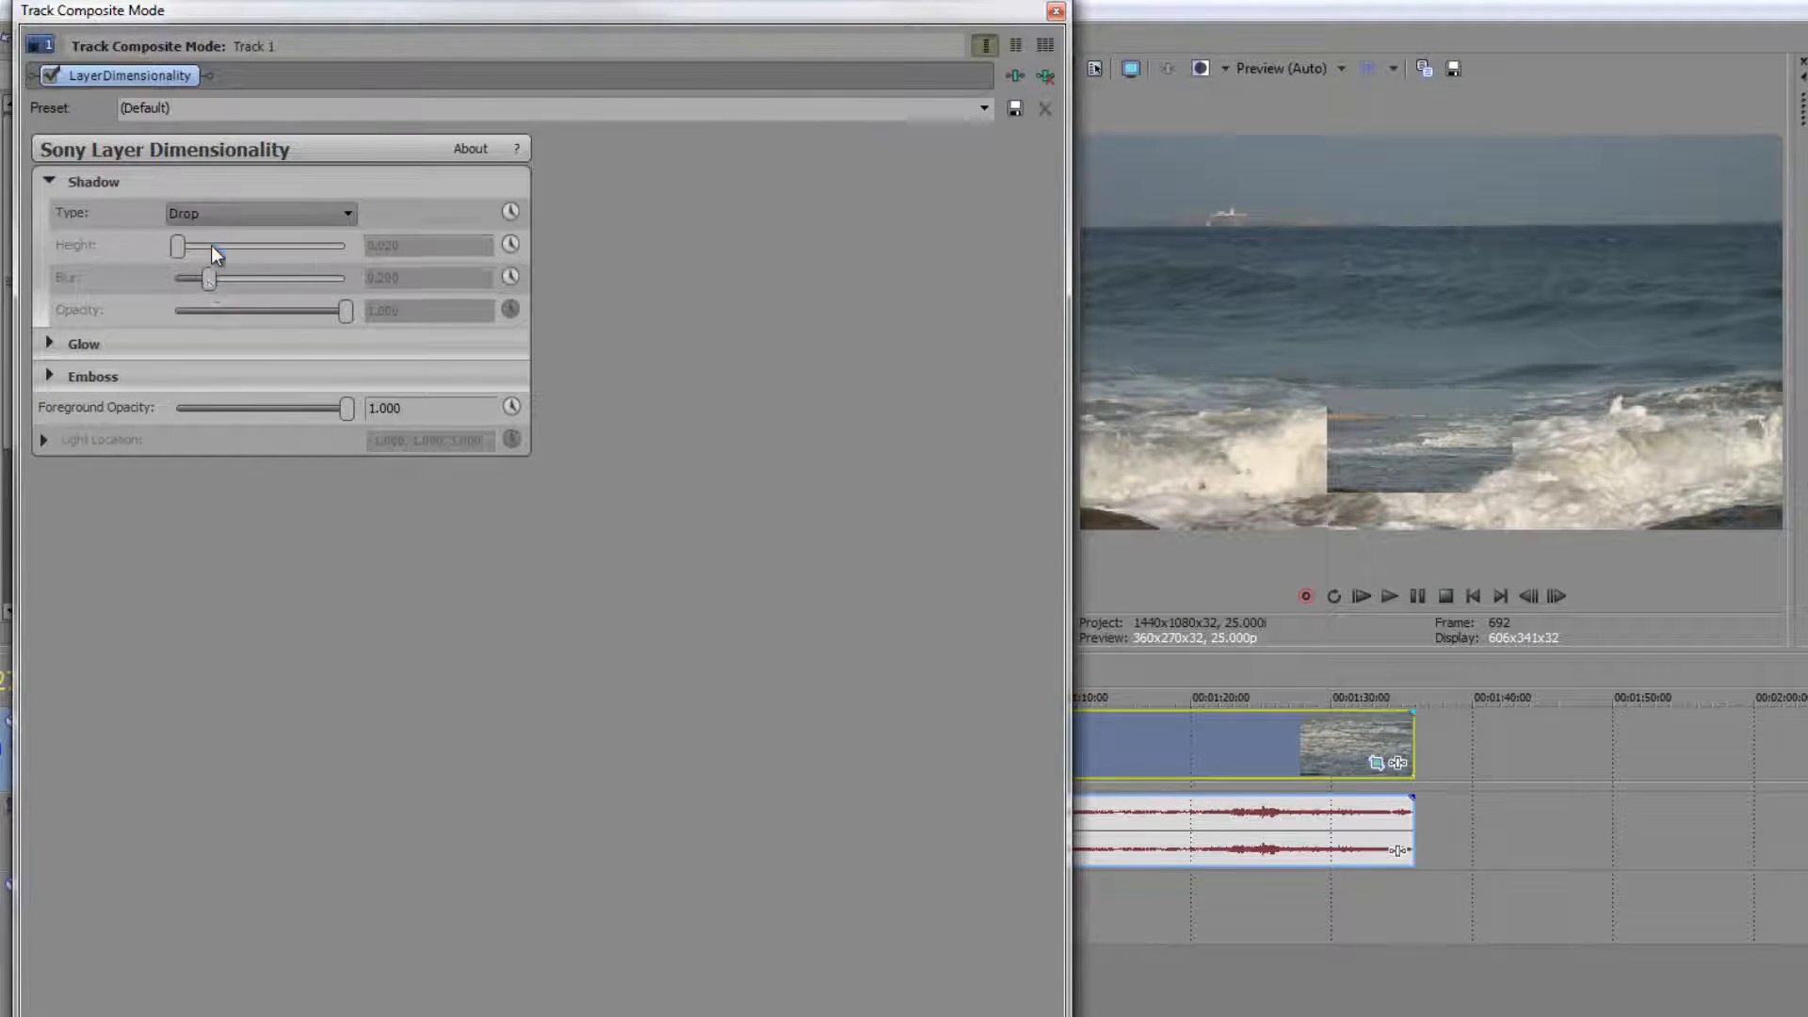
{"action": "left_click", "coordinate": [45, 343]}
{"action": "left_click", "coordinate": [198, 378]}
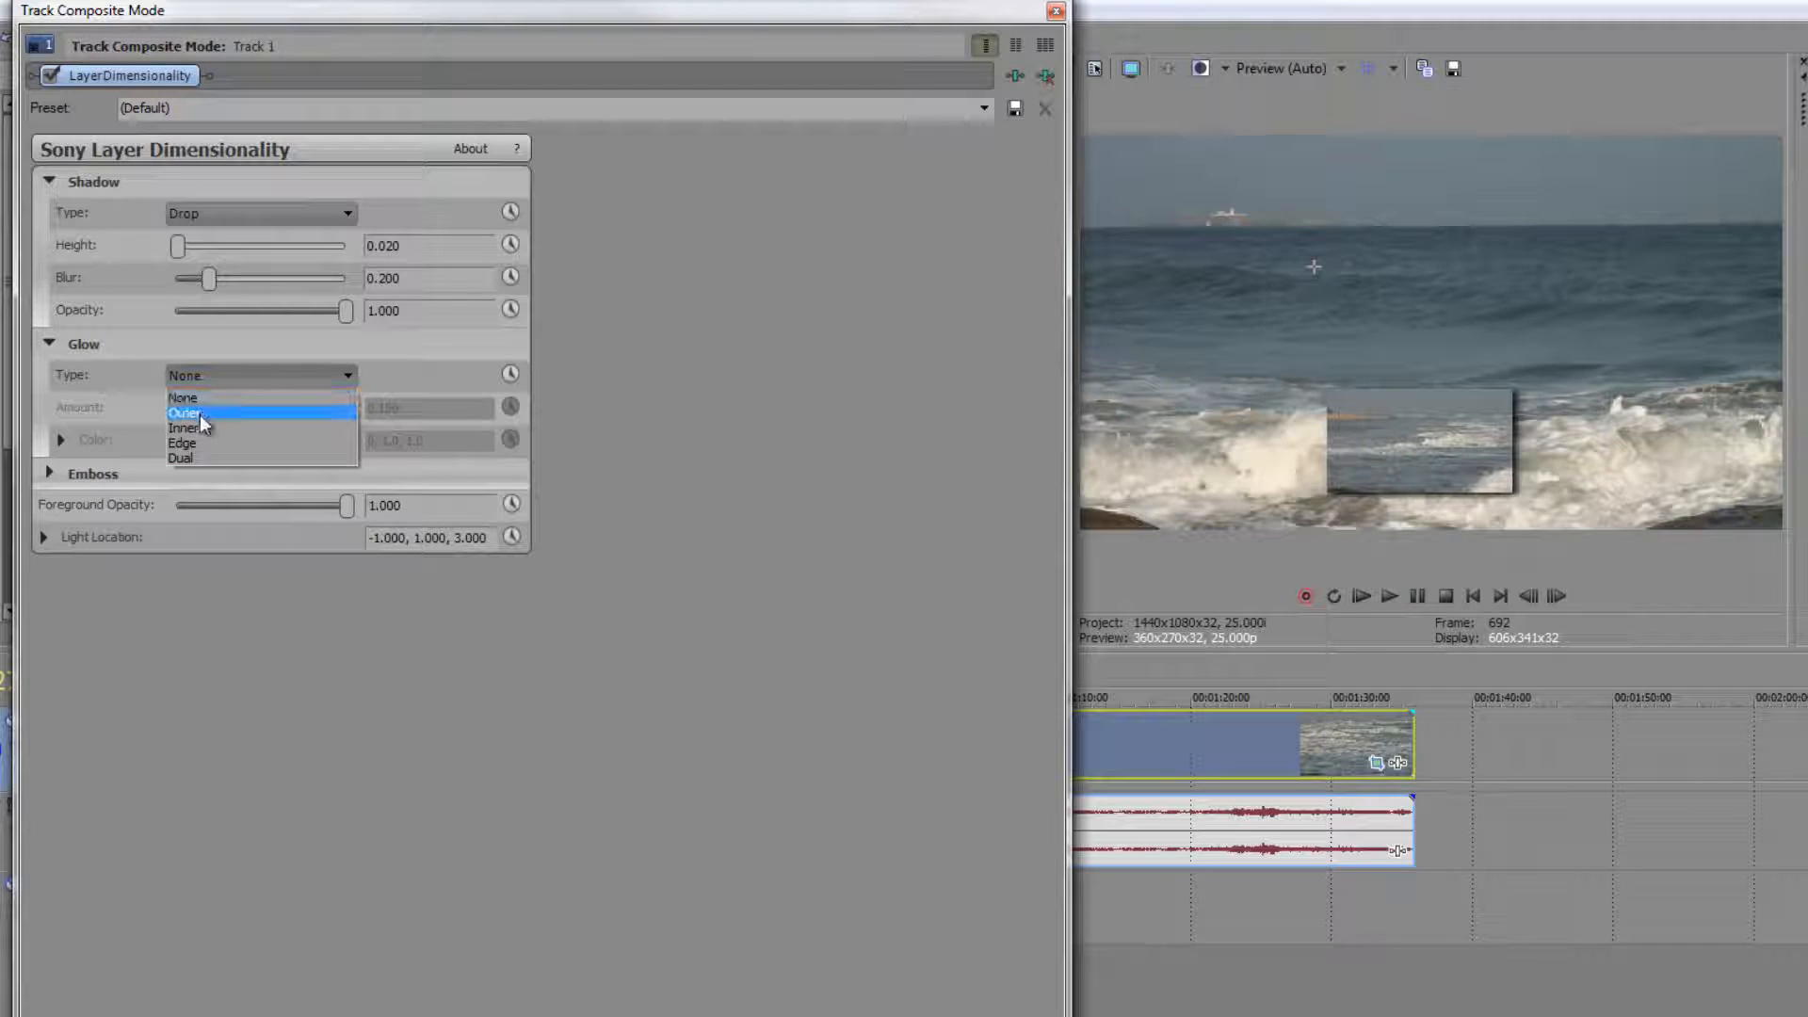
{"action": "left_click", "coordinate": [200, 415]}
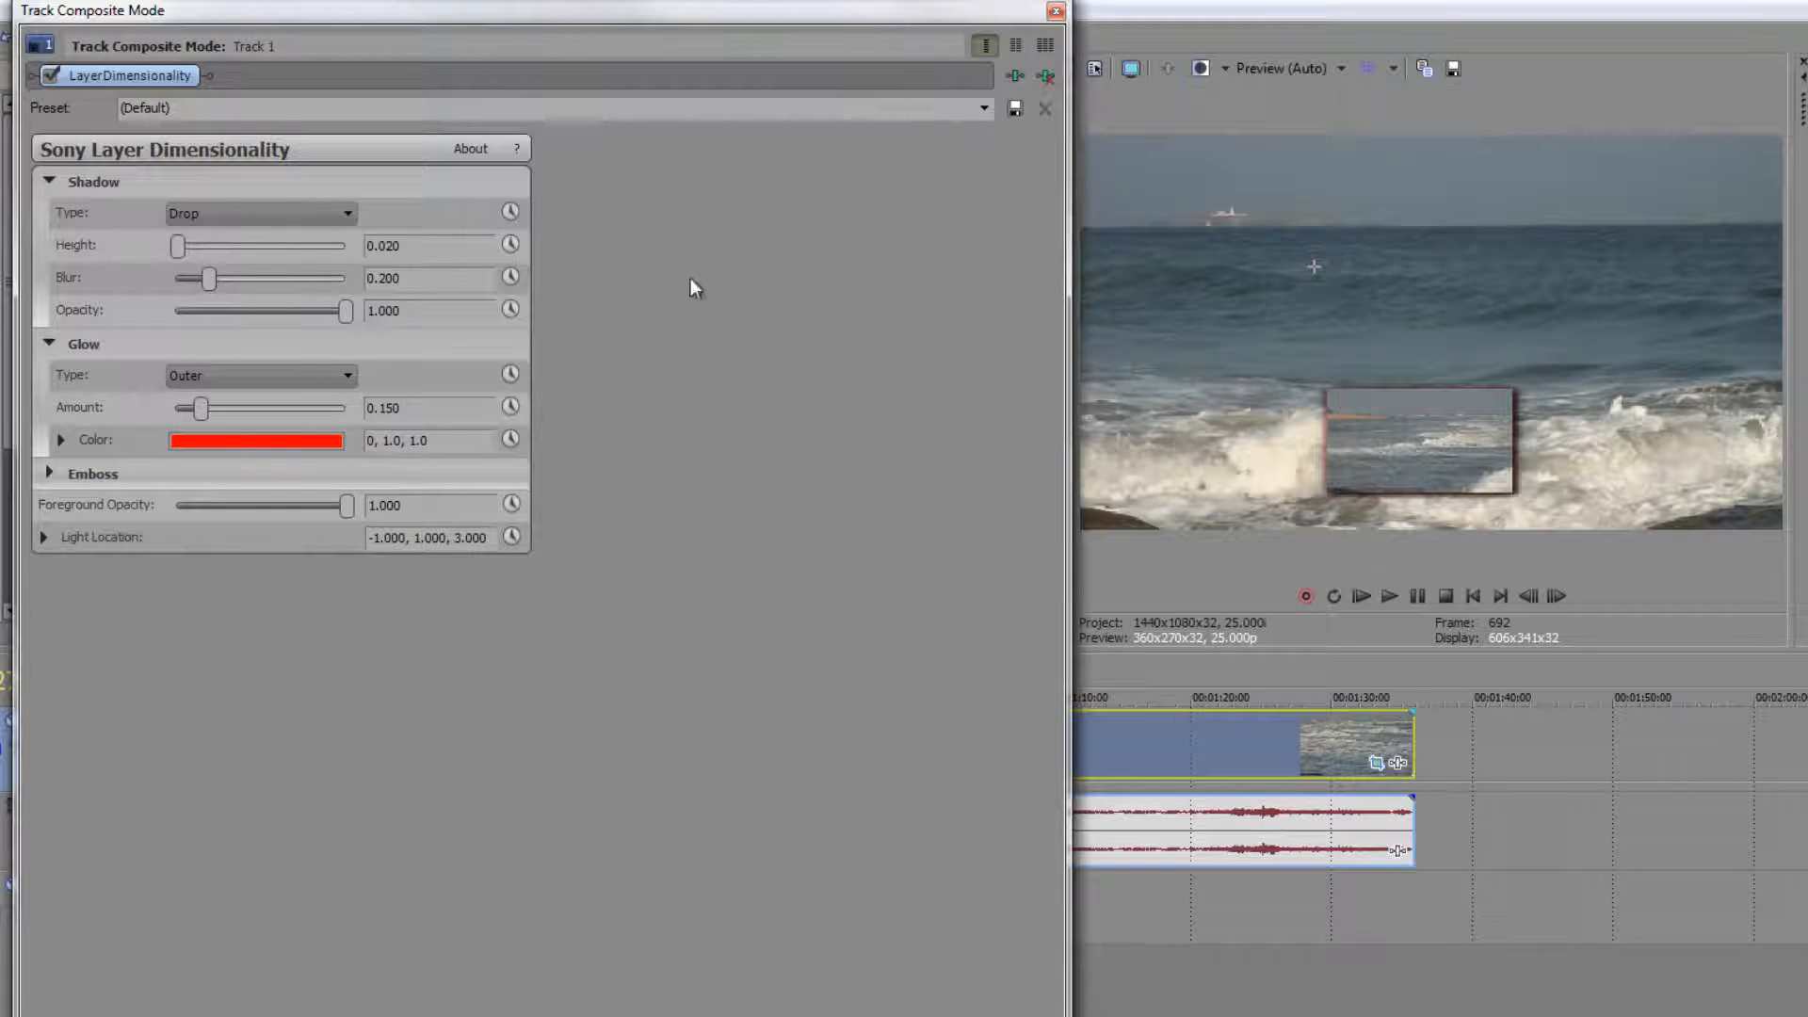
{"action": "left_click", "coordinate": [1055, 12]}
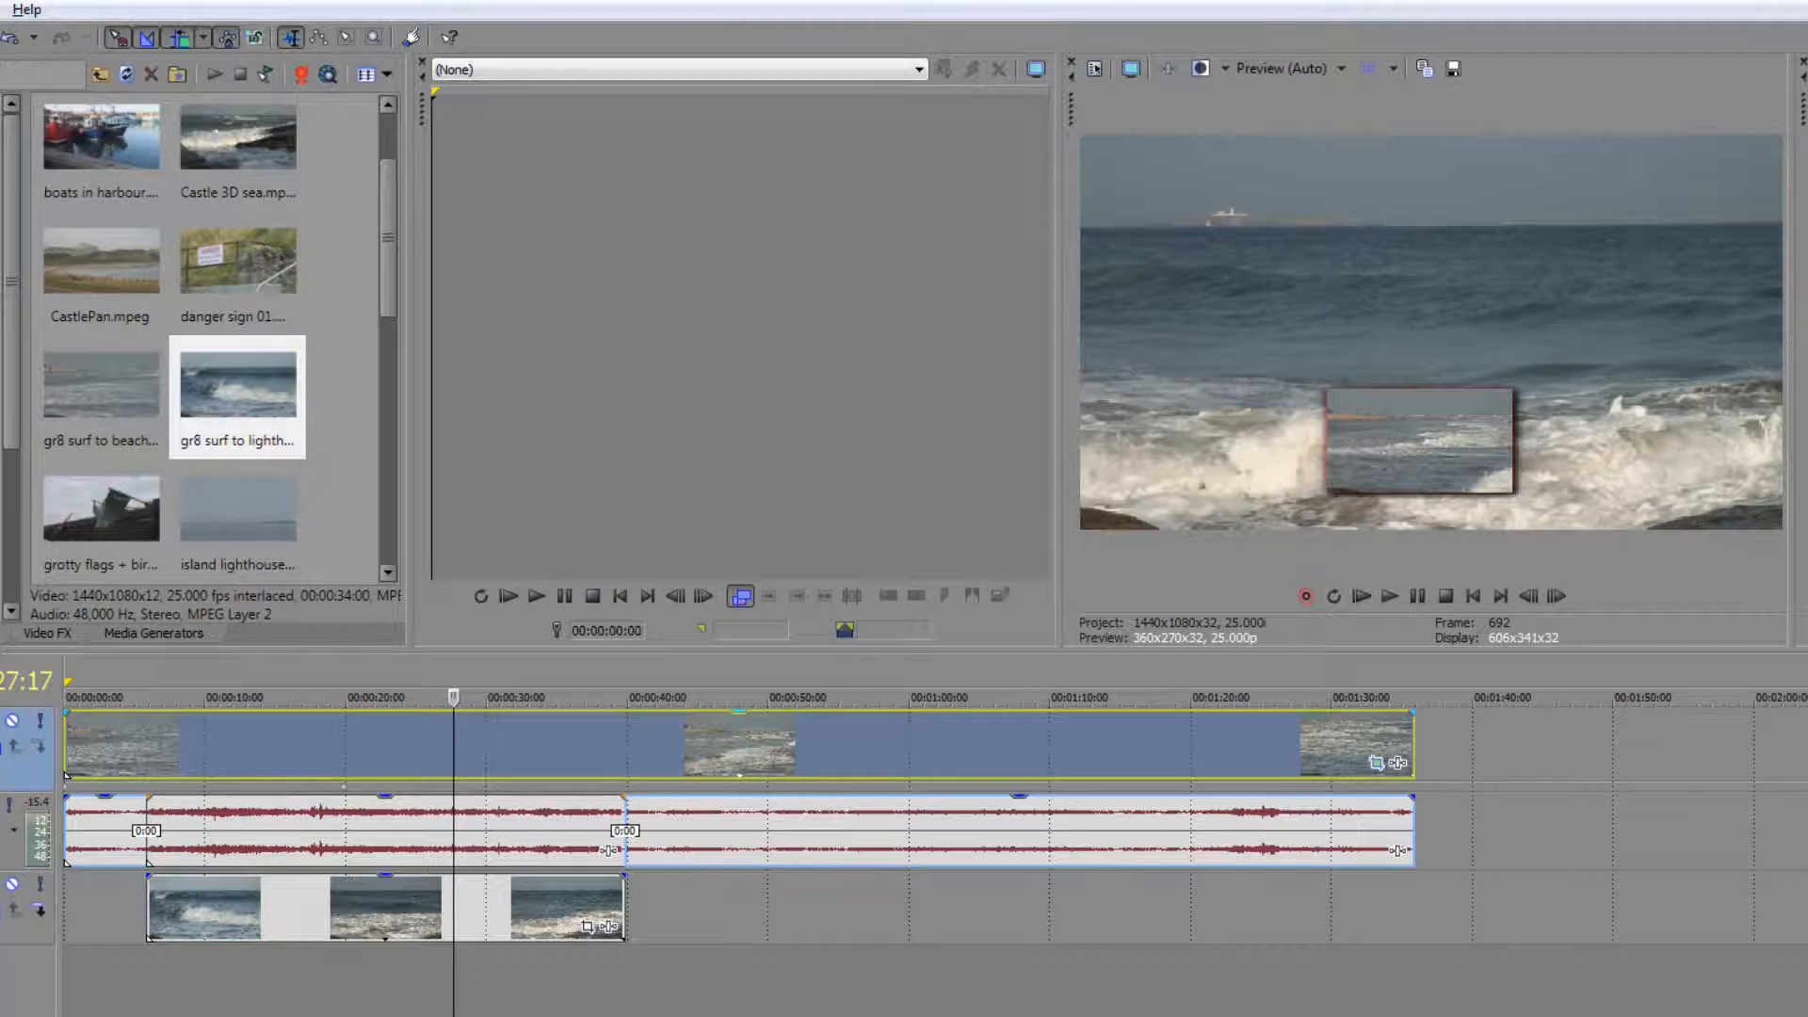
Step: Start a new project without saving the current one and add the "gr8 surf to lighthouse" clip at the timeline's start
{"action": "key", "text": "ctrl+n"}
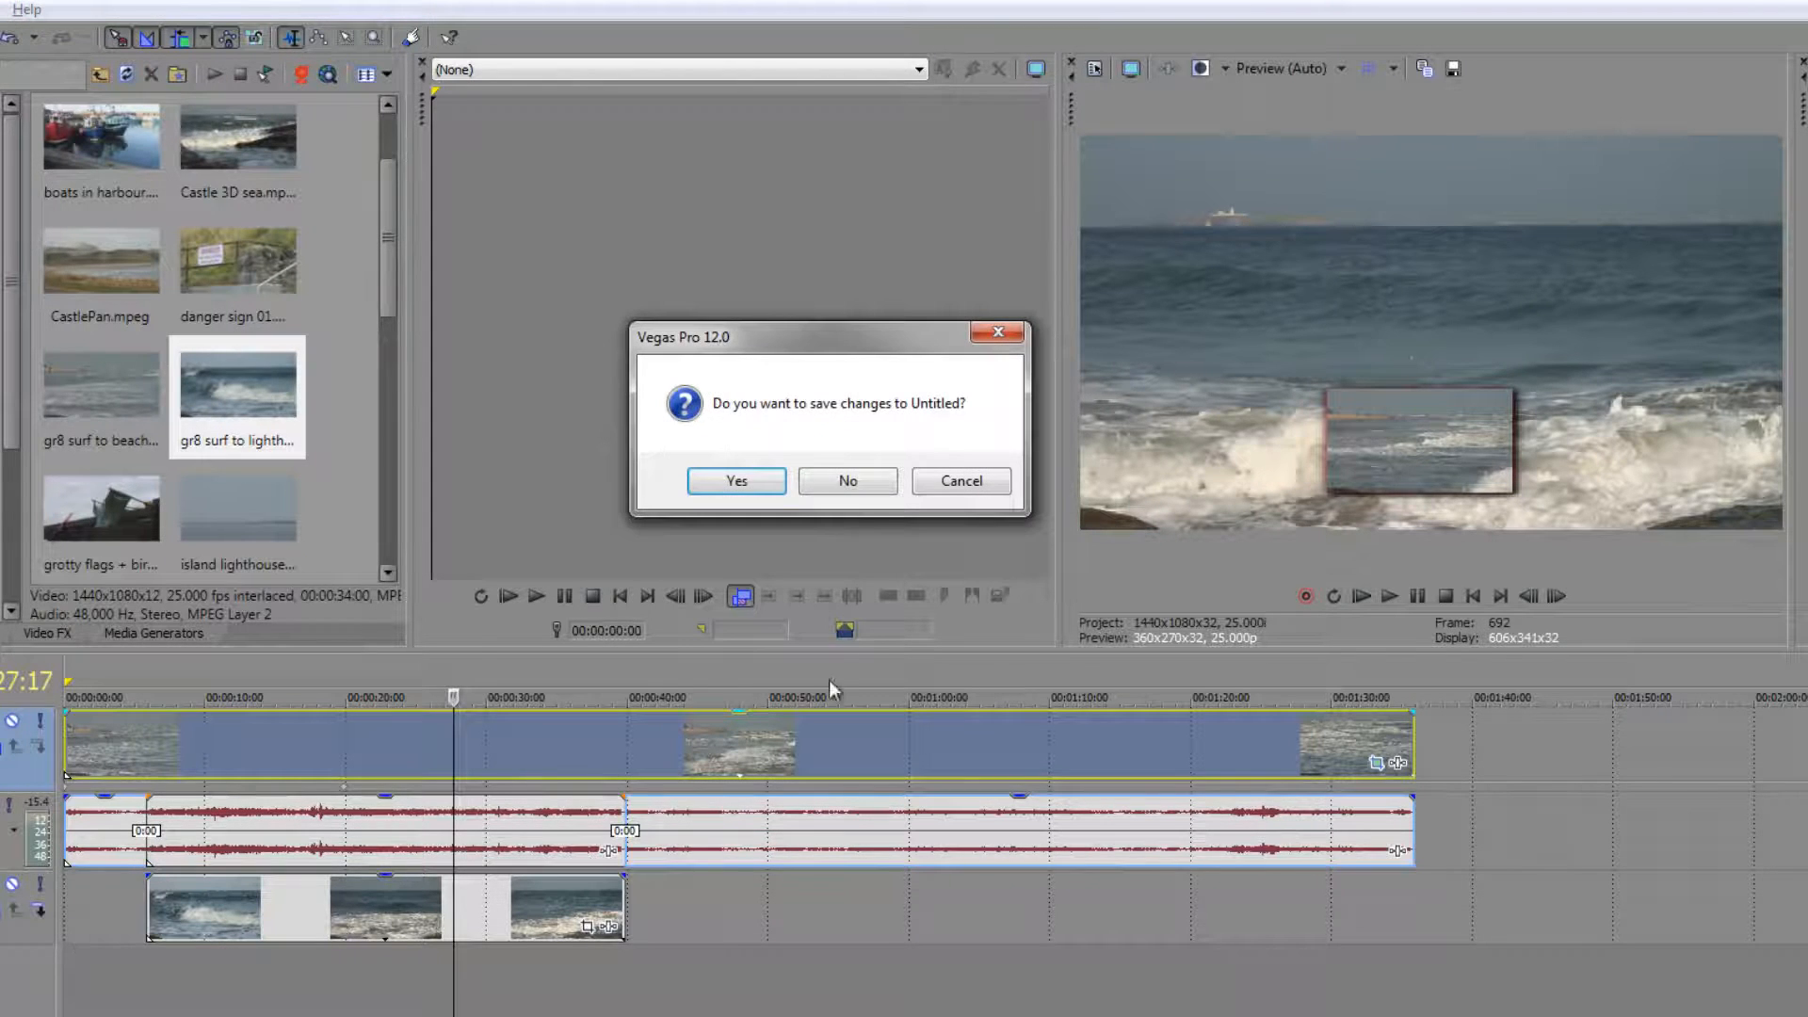
{"action": "left_click", "coordinate": [856, 492]}
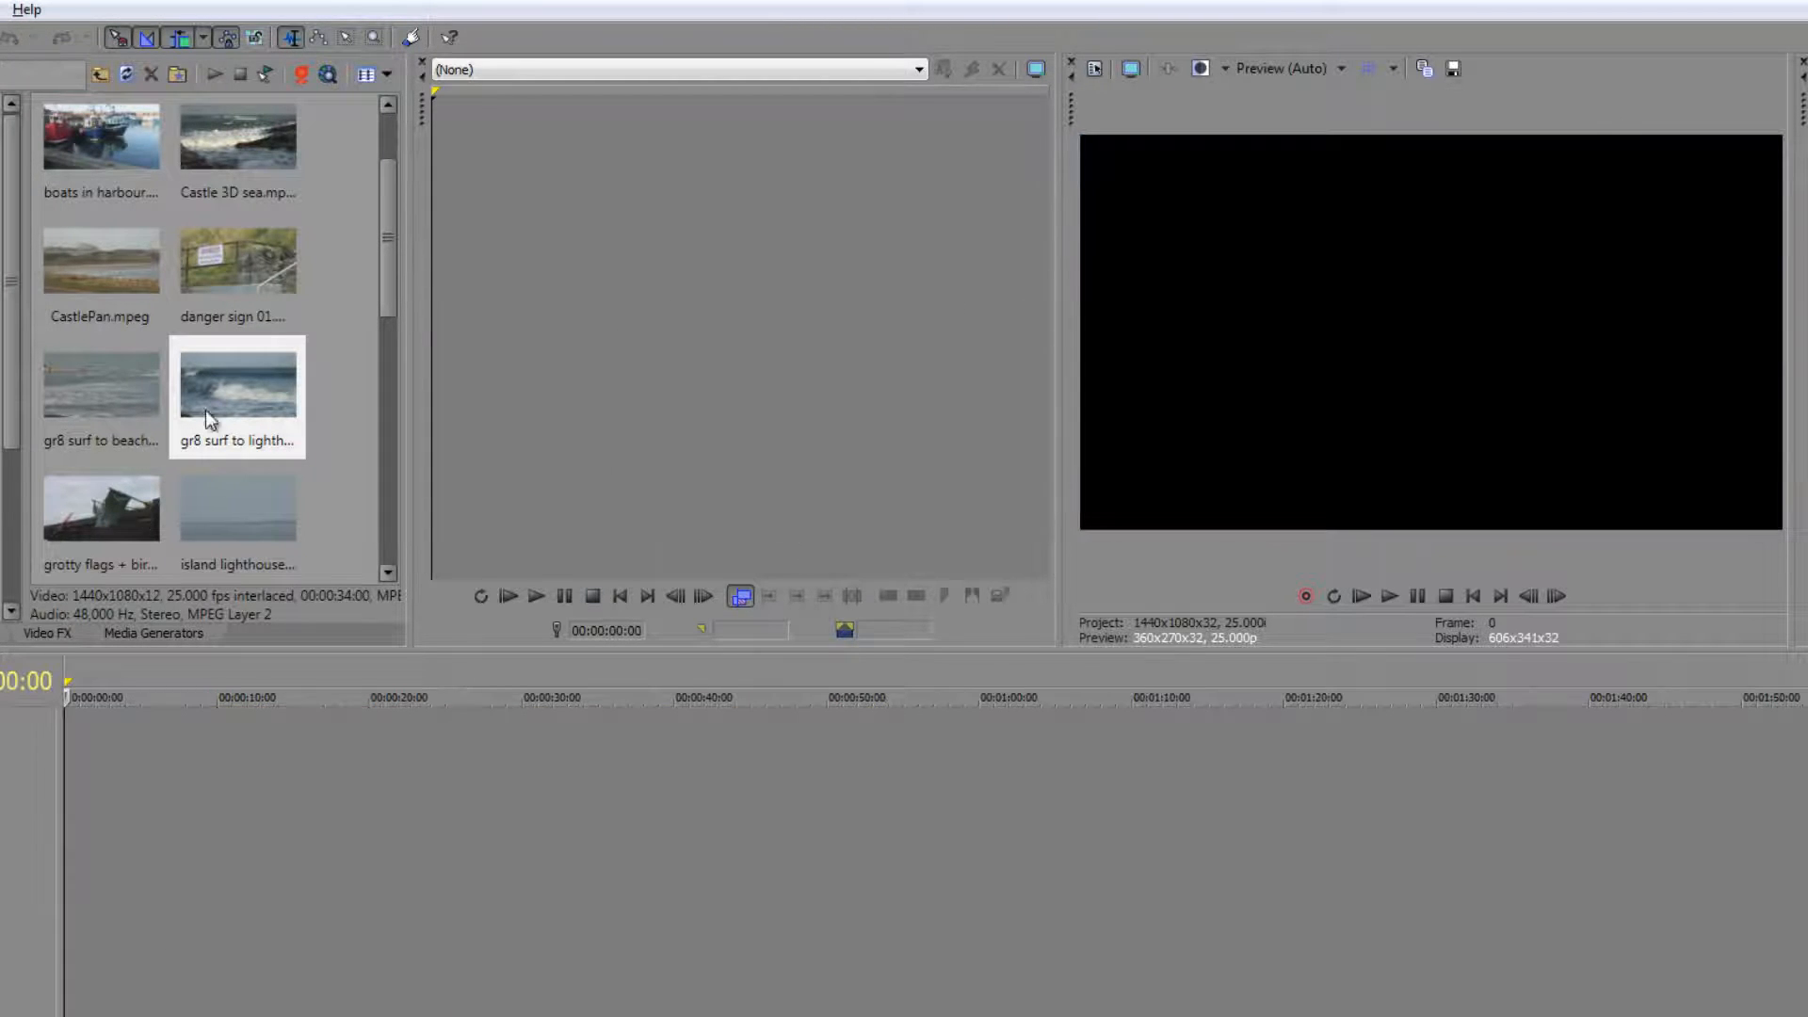
{"action": "left_click_drag", "start_coordinate": [184, 811], "coordinate": [76, 810]}
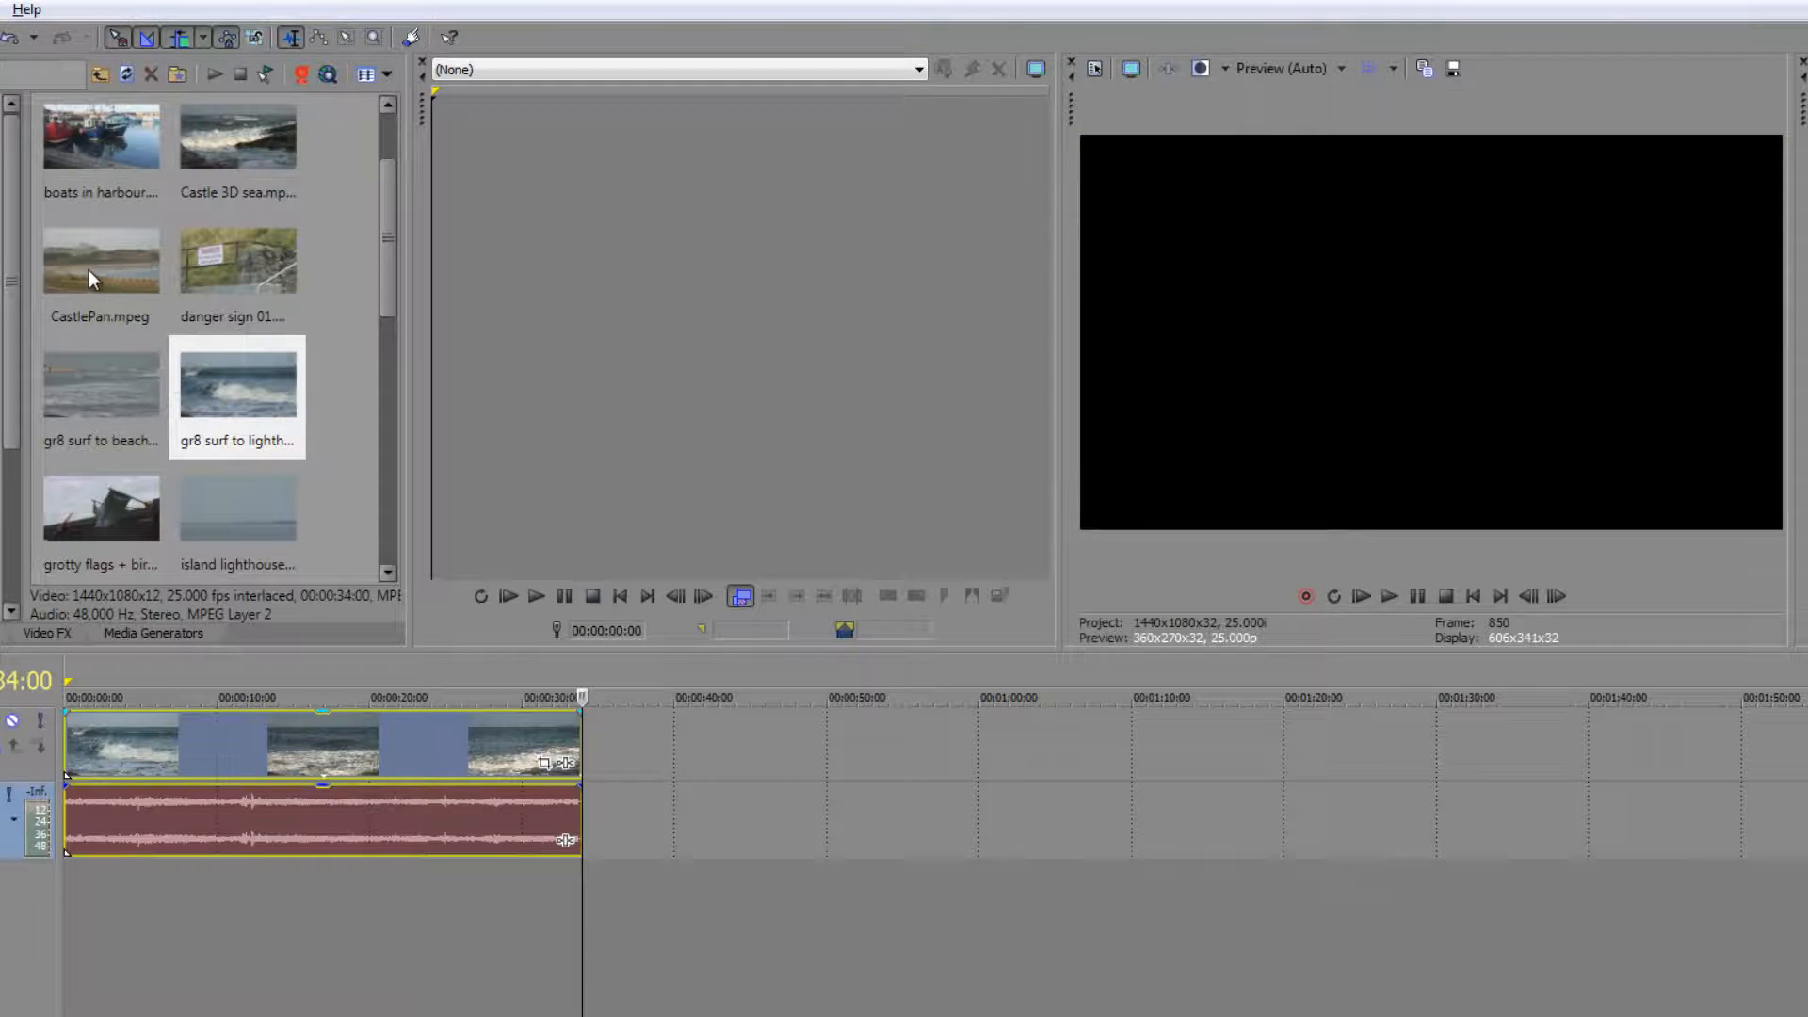
Step: Add the "gr8 surf to beach" clip on new tracks underneath and shift the lighthouse clip to start at about 13 seconds
{"action": "left_click_drag", "start_coordinate": [87, 365], "coordinate": [76, 939]}
{"action": "left_click_drag", "start_coordinate": [426, 751], "coordinate": [619, 750]}
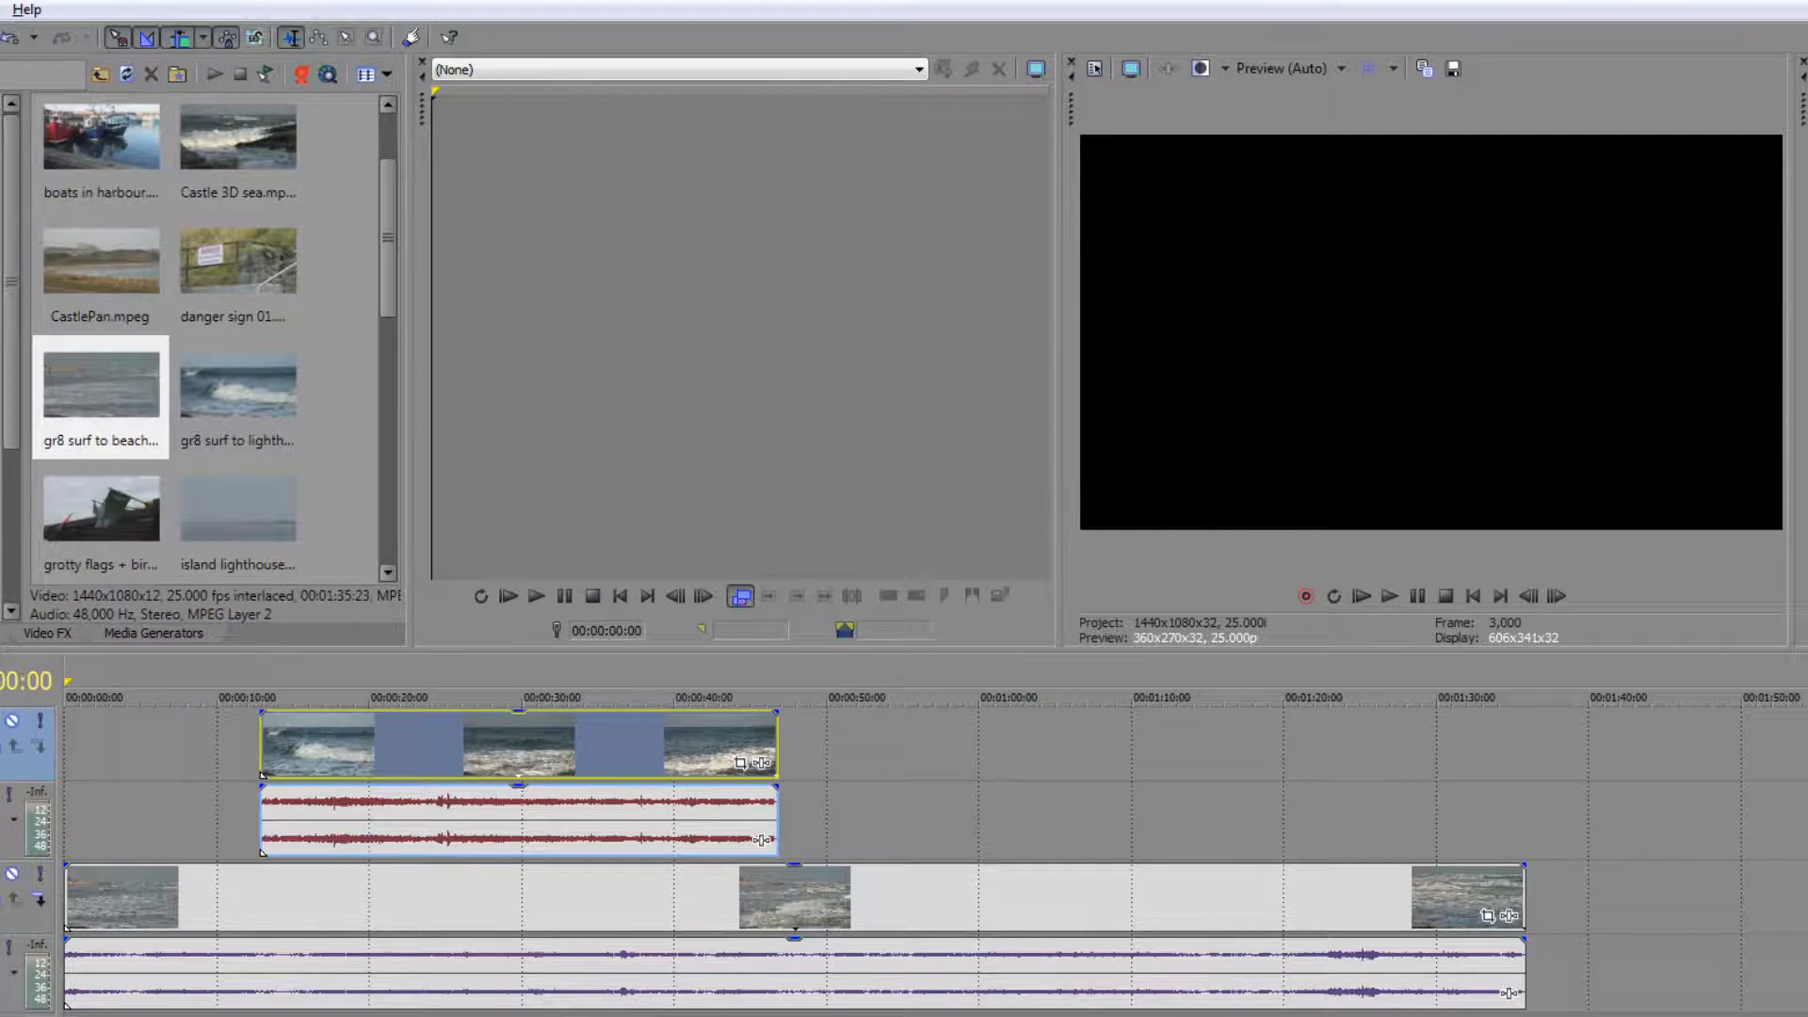
Step: At frame 808, enlarge the "gr8 surf to lighthouse back" clip's Pan/Crop frame to about 3,939.5 by 2,954.6
{"action": "left_click", "coordinate": [556, 1013]}
{"action": "left_click", "coordinate": [740, 763]}
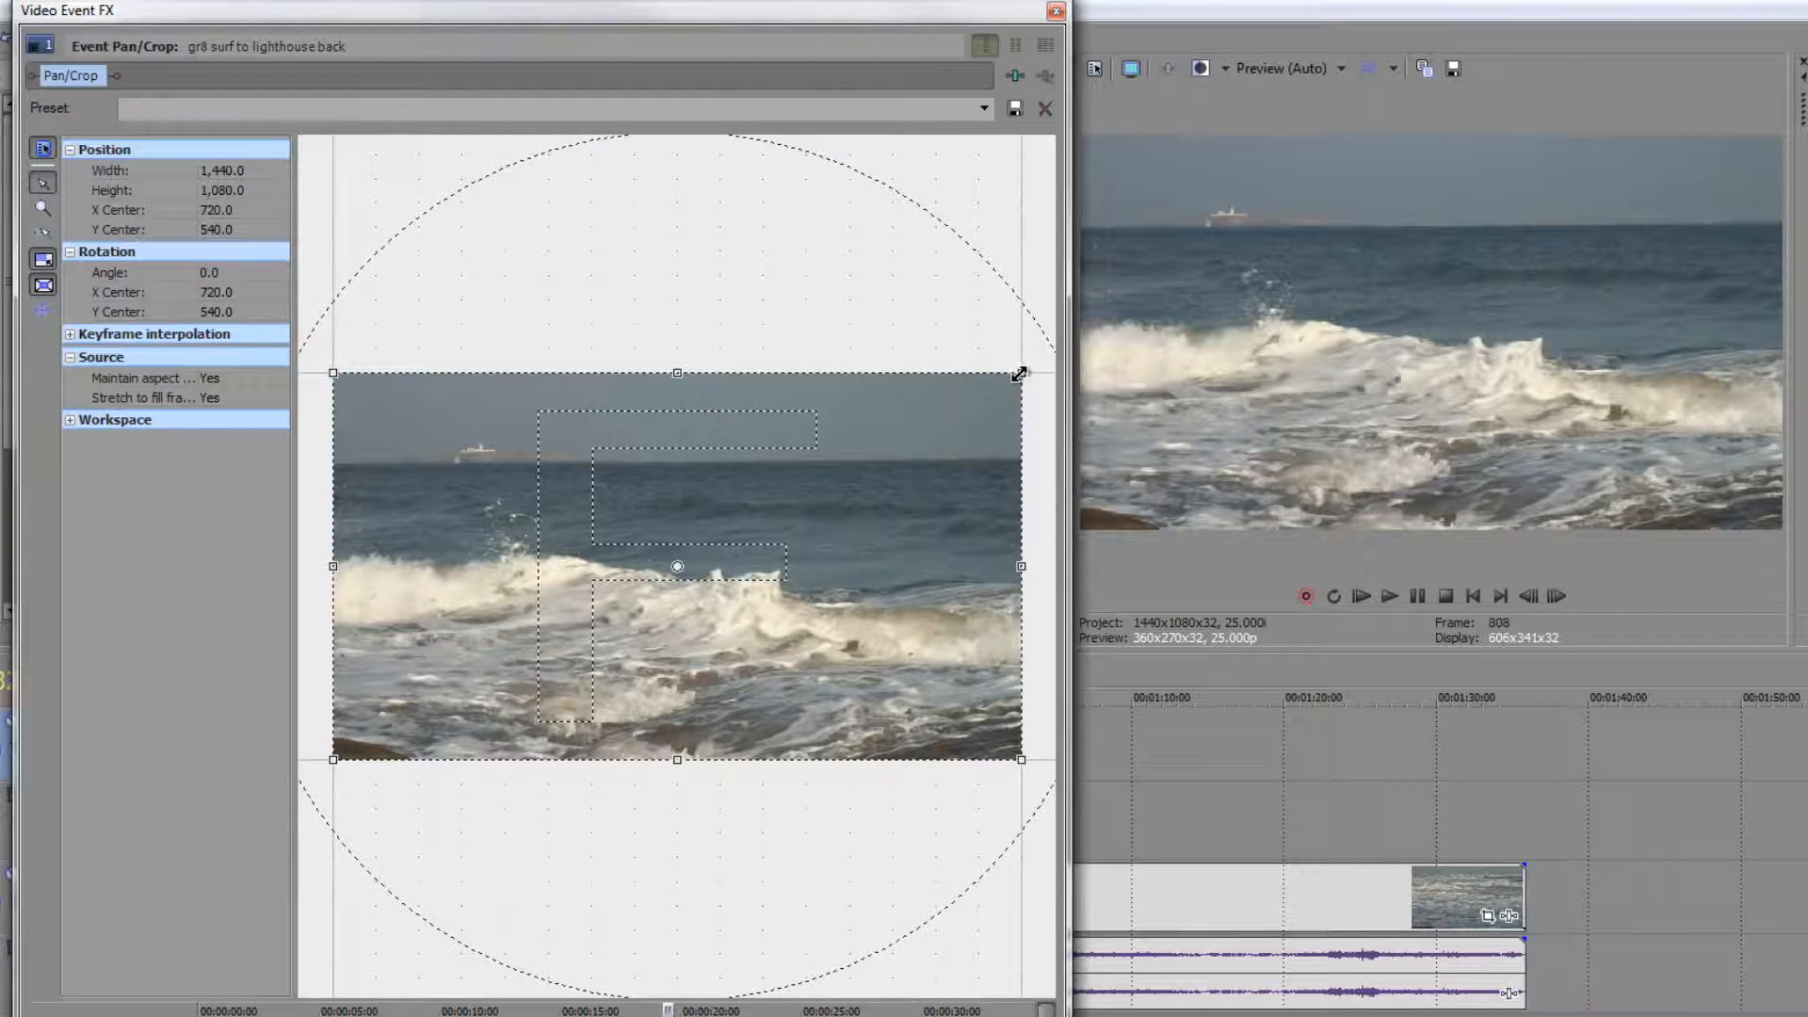
{"action": "left_click_drag", "start_coordinate": [1021, 373], "coordinate": [1591, 0]}
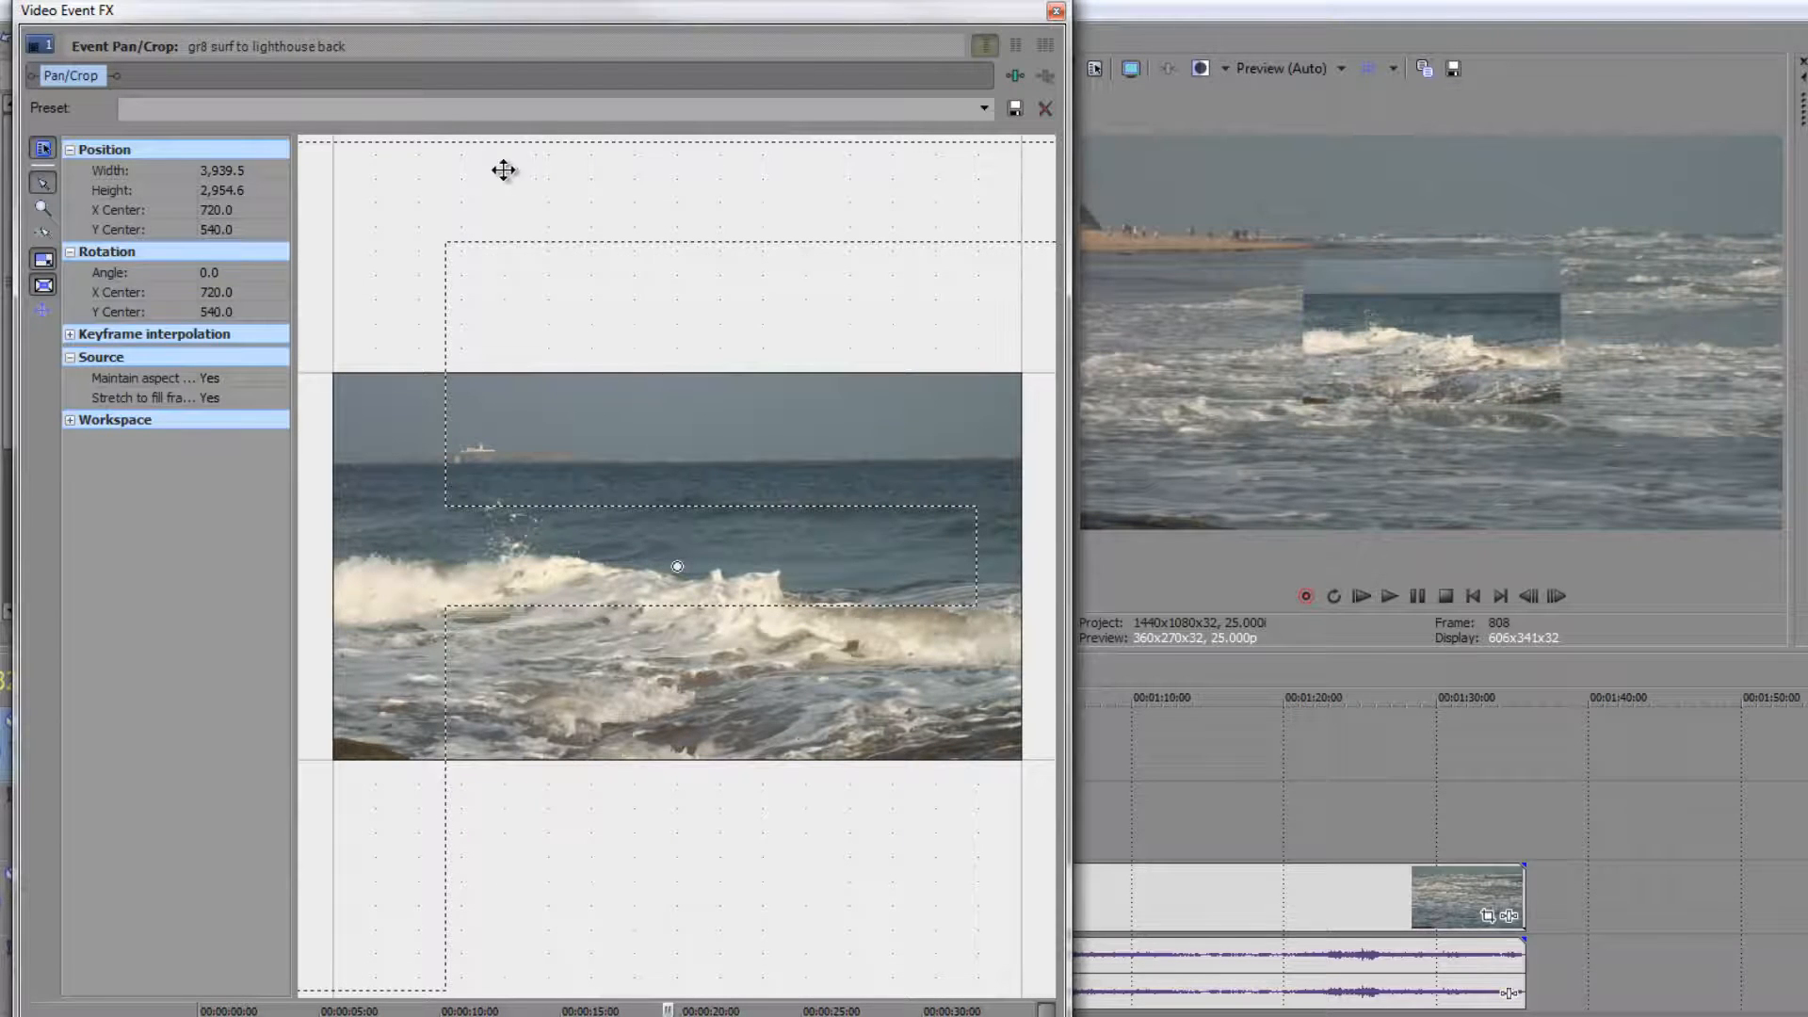
Step: Add the Sony Layer Dimensionality effect to the "gr8 surf to lighthouse back" clip
{"action": "left_click", "coordinate": [1018, 76]}
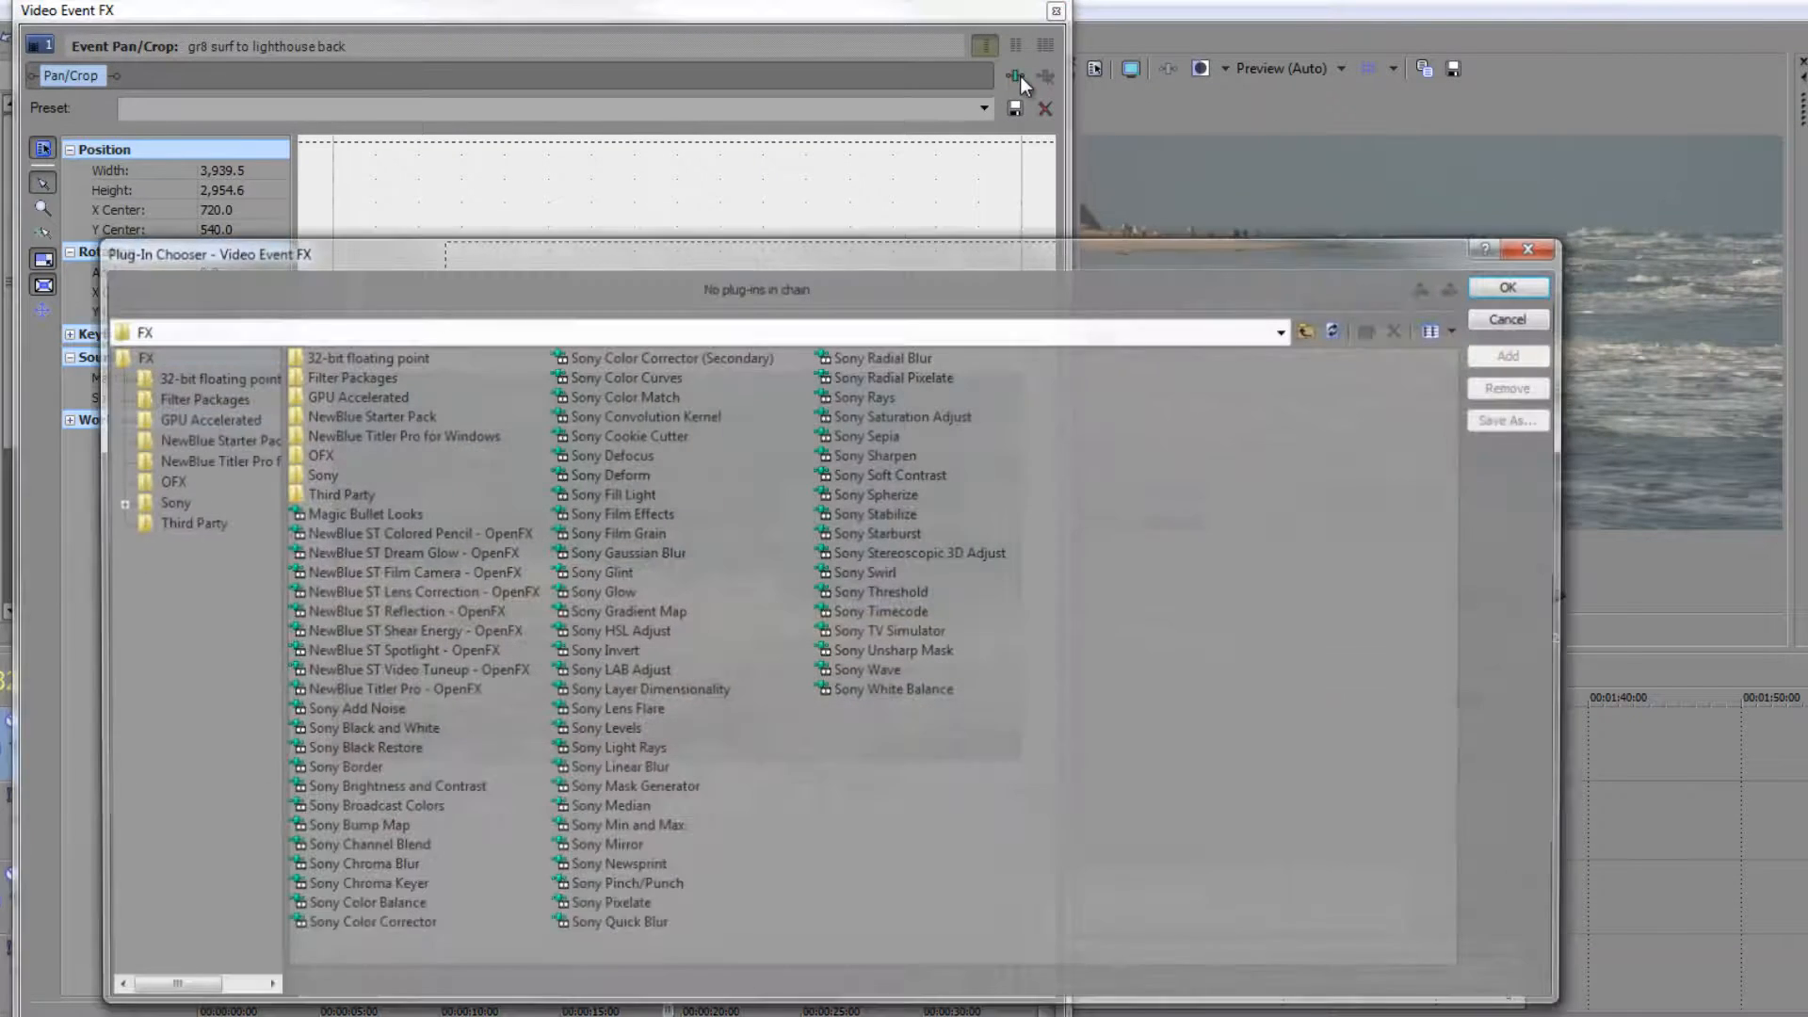
{"action": "double_click", "coordinate": [667, 689]}
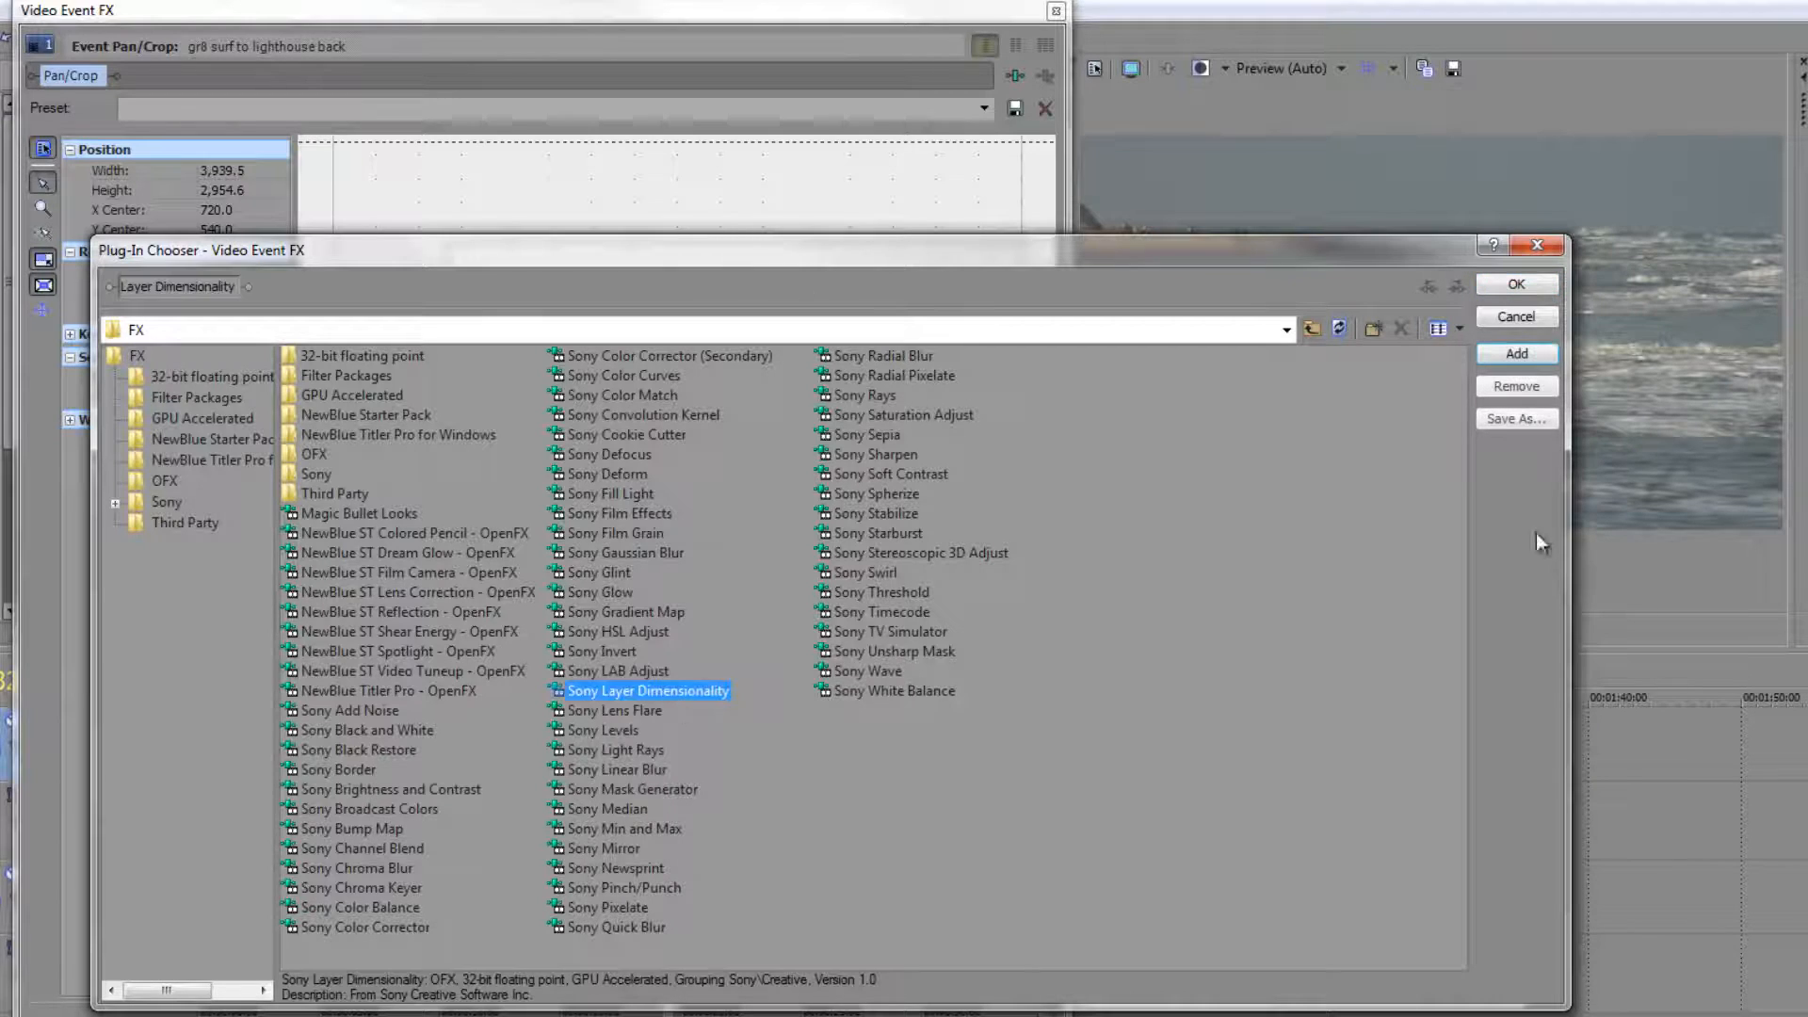
{"action": "left_click", "coordinate": [1534, 292]}
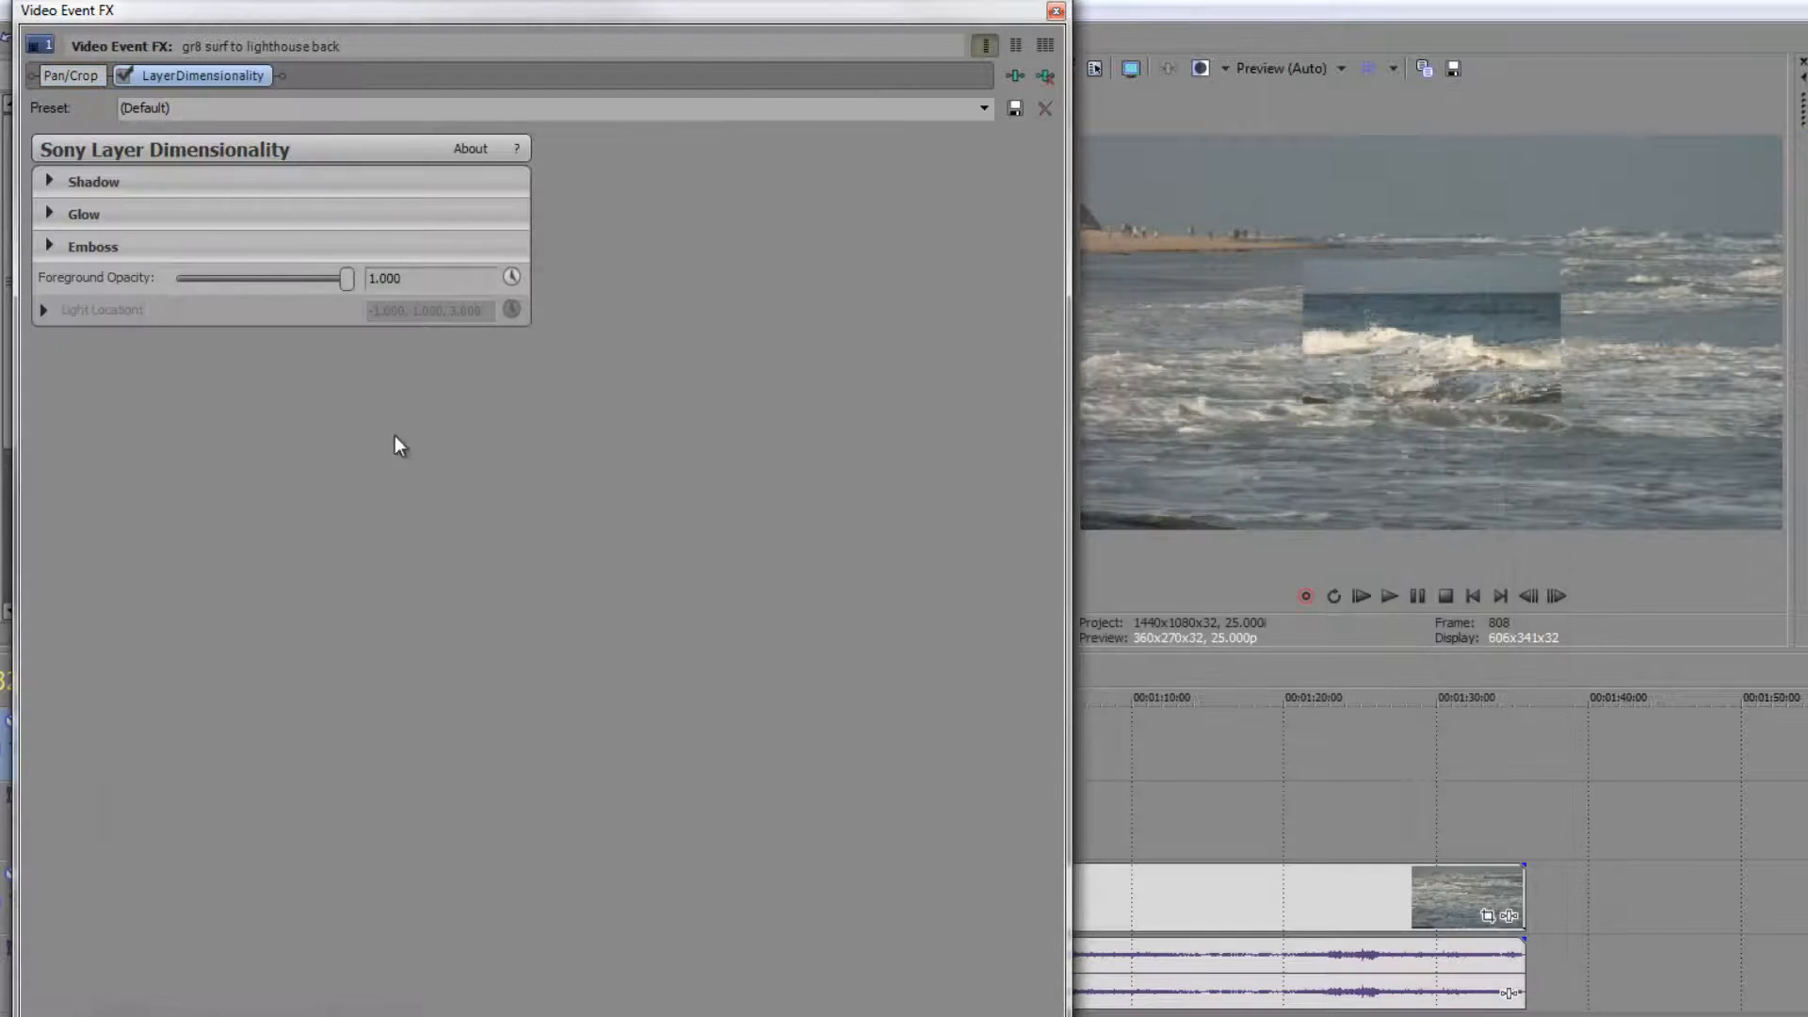
Step: In the clip's Layer Dimensionality effect, set the shadow type to Drop and the glow type to Outer
{"action": "left_click", "coordinate": [47, 181]}
{"action": "left_click", "coordinate": [206, 213]}
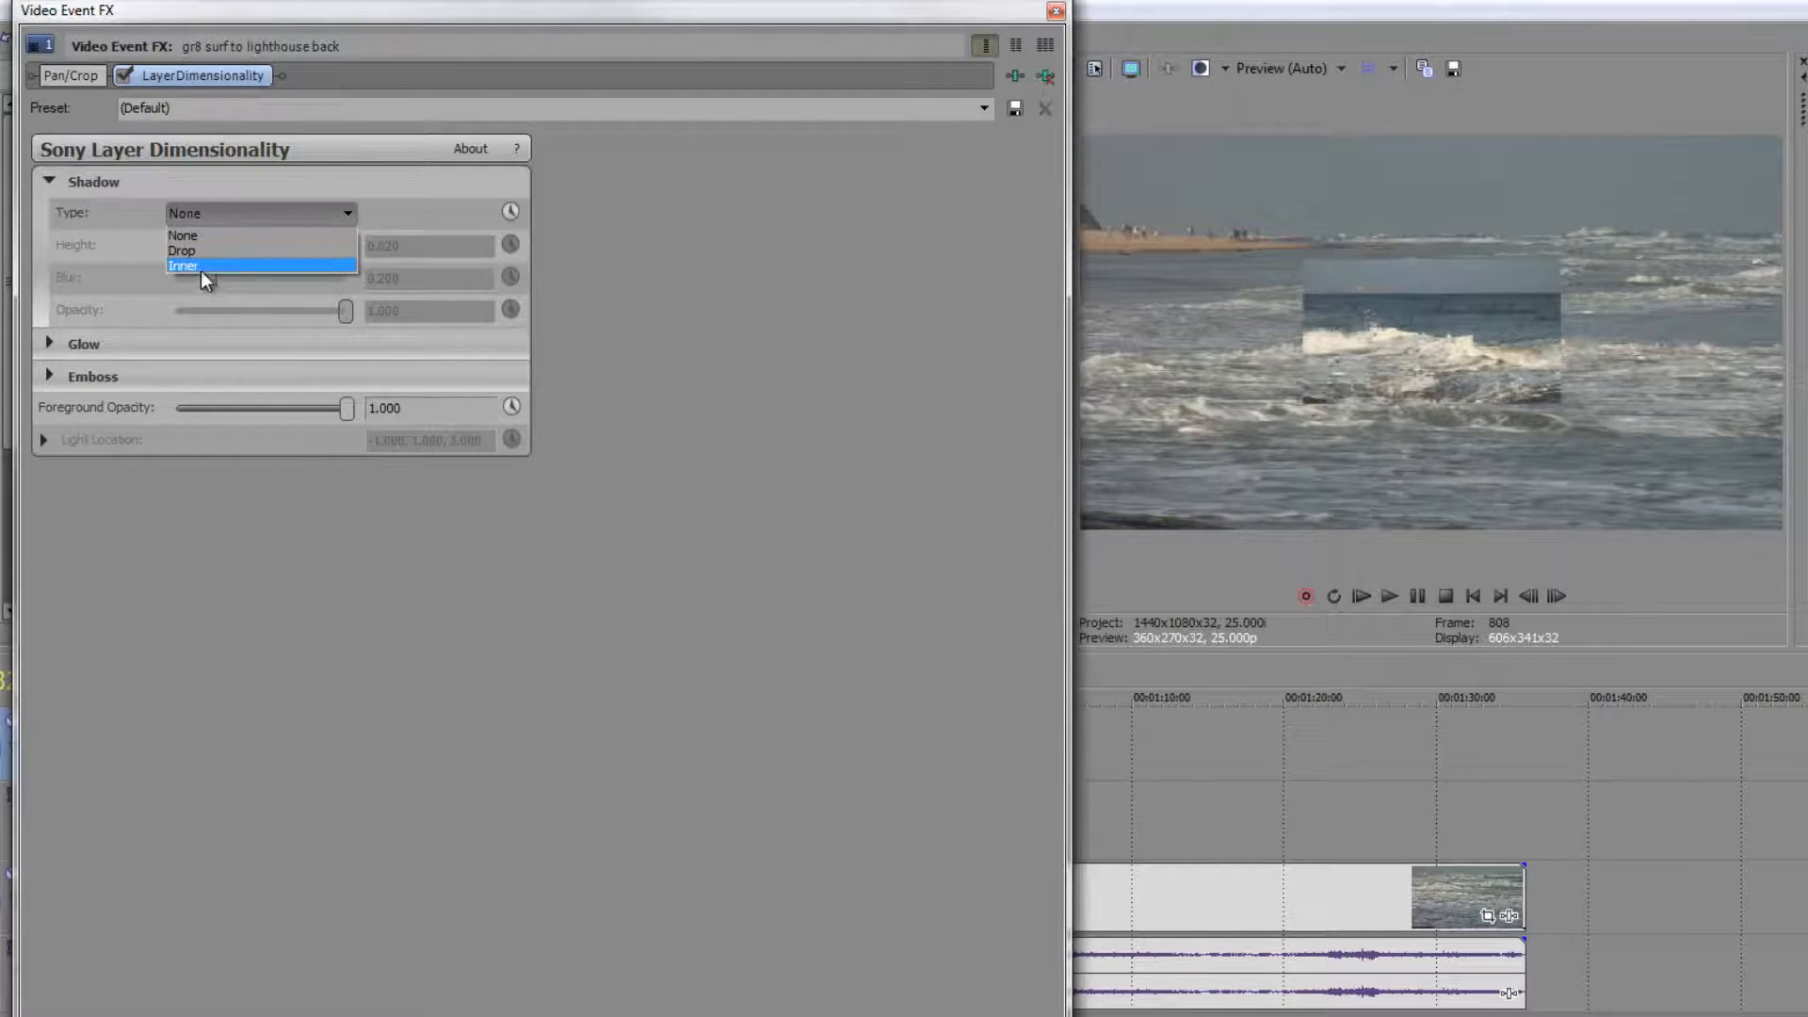
{"action": "left_click", "coordinate": [201, 253]}
{"action": "left_click", "coordinate": [47, 346]}
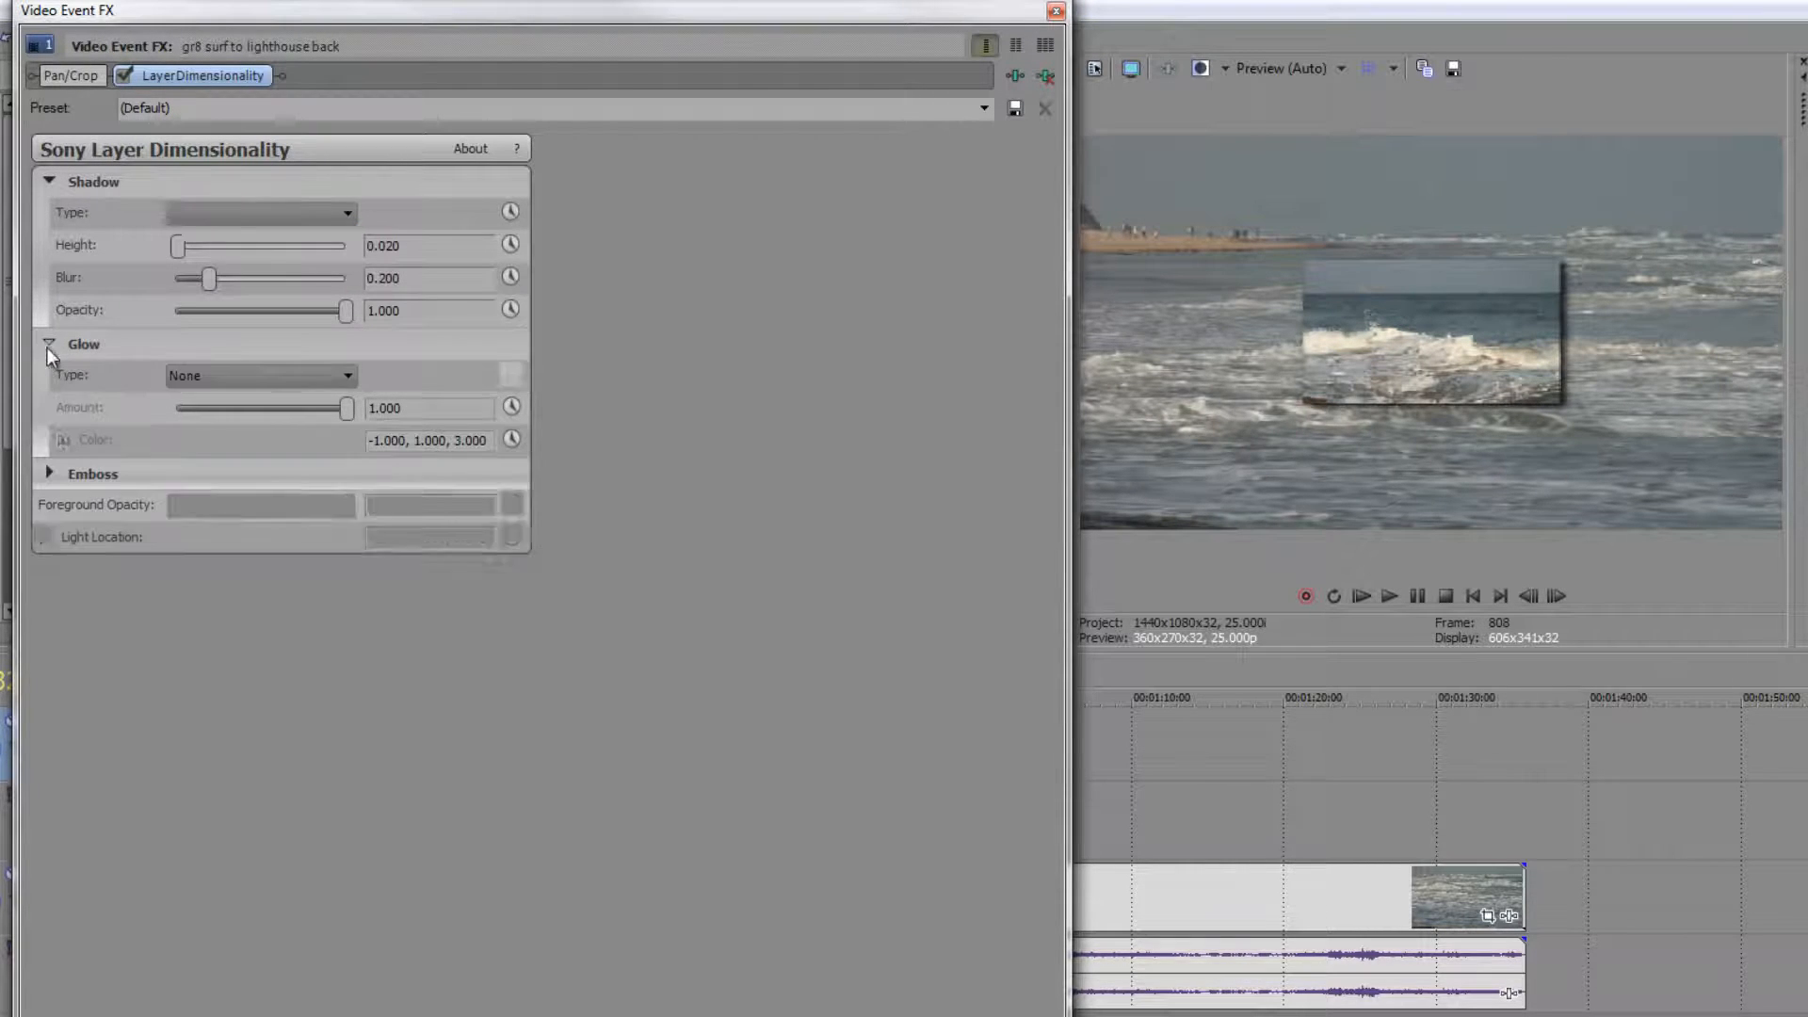
{"action": "left_click", "coordinate": [239, 376]}
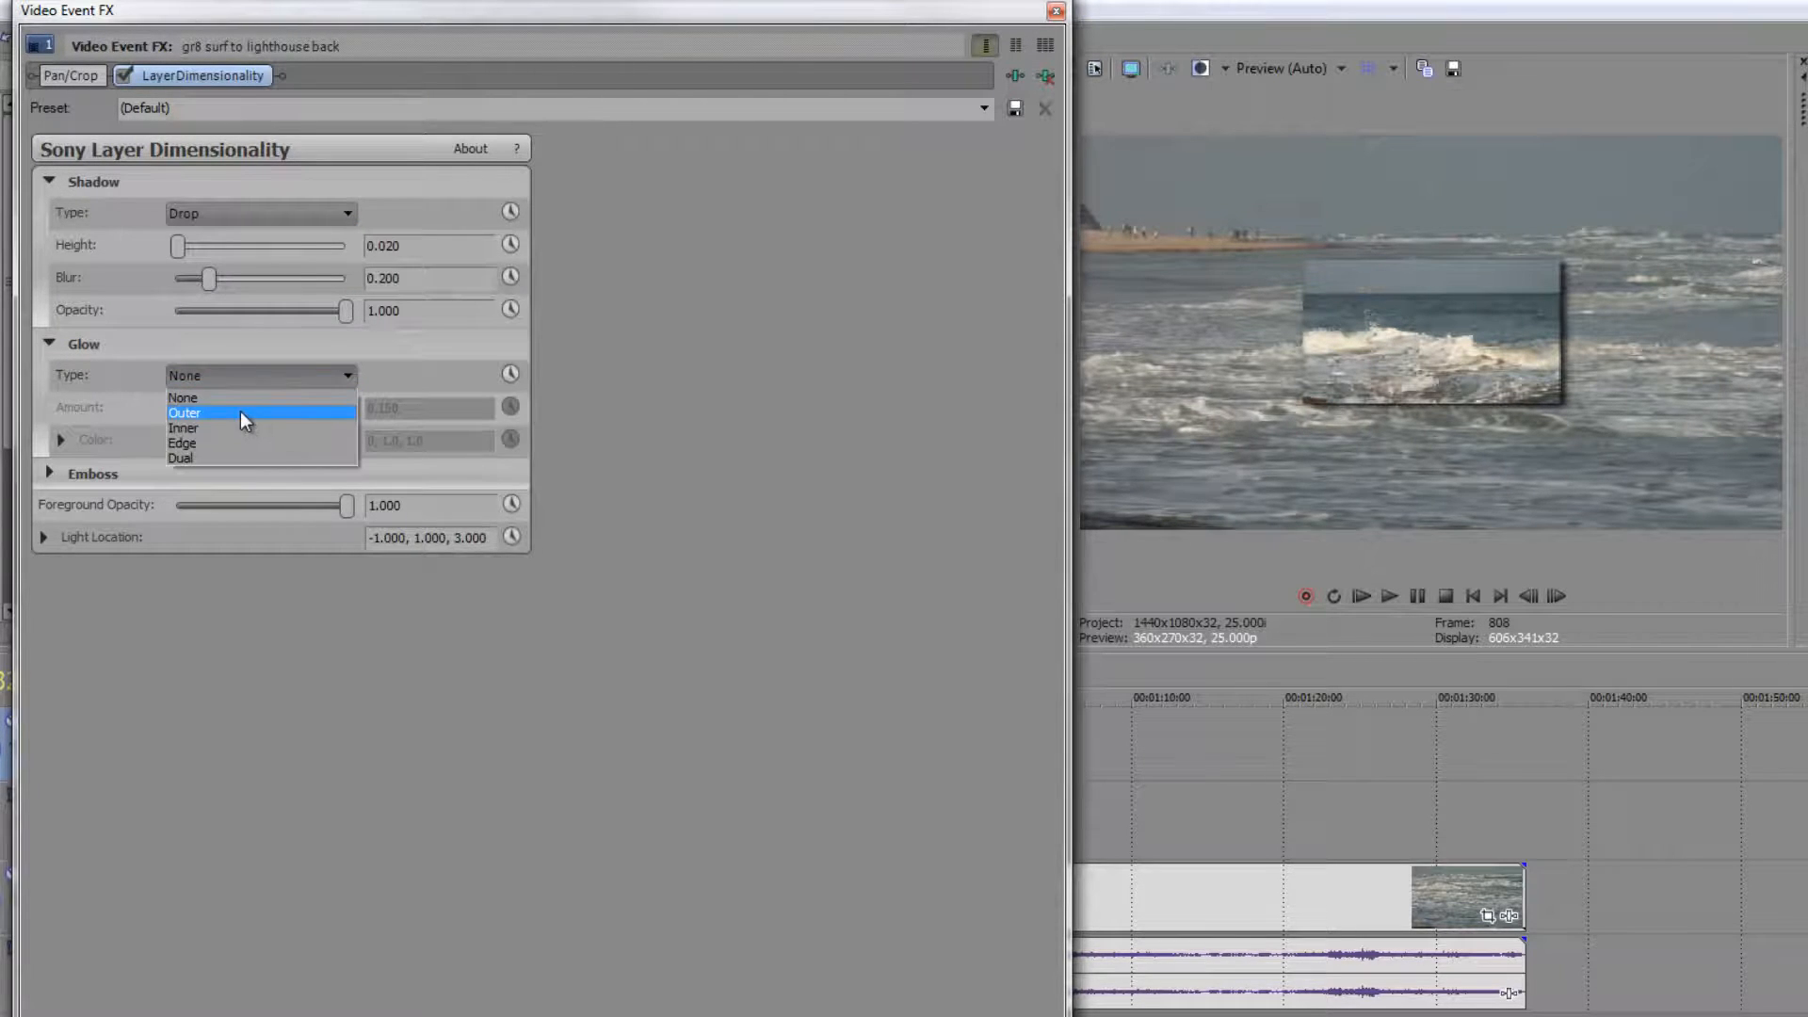
{"action": "left_click", "coordinate": [240, 412]}
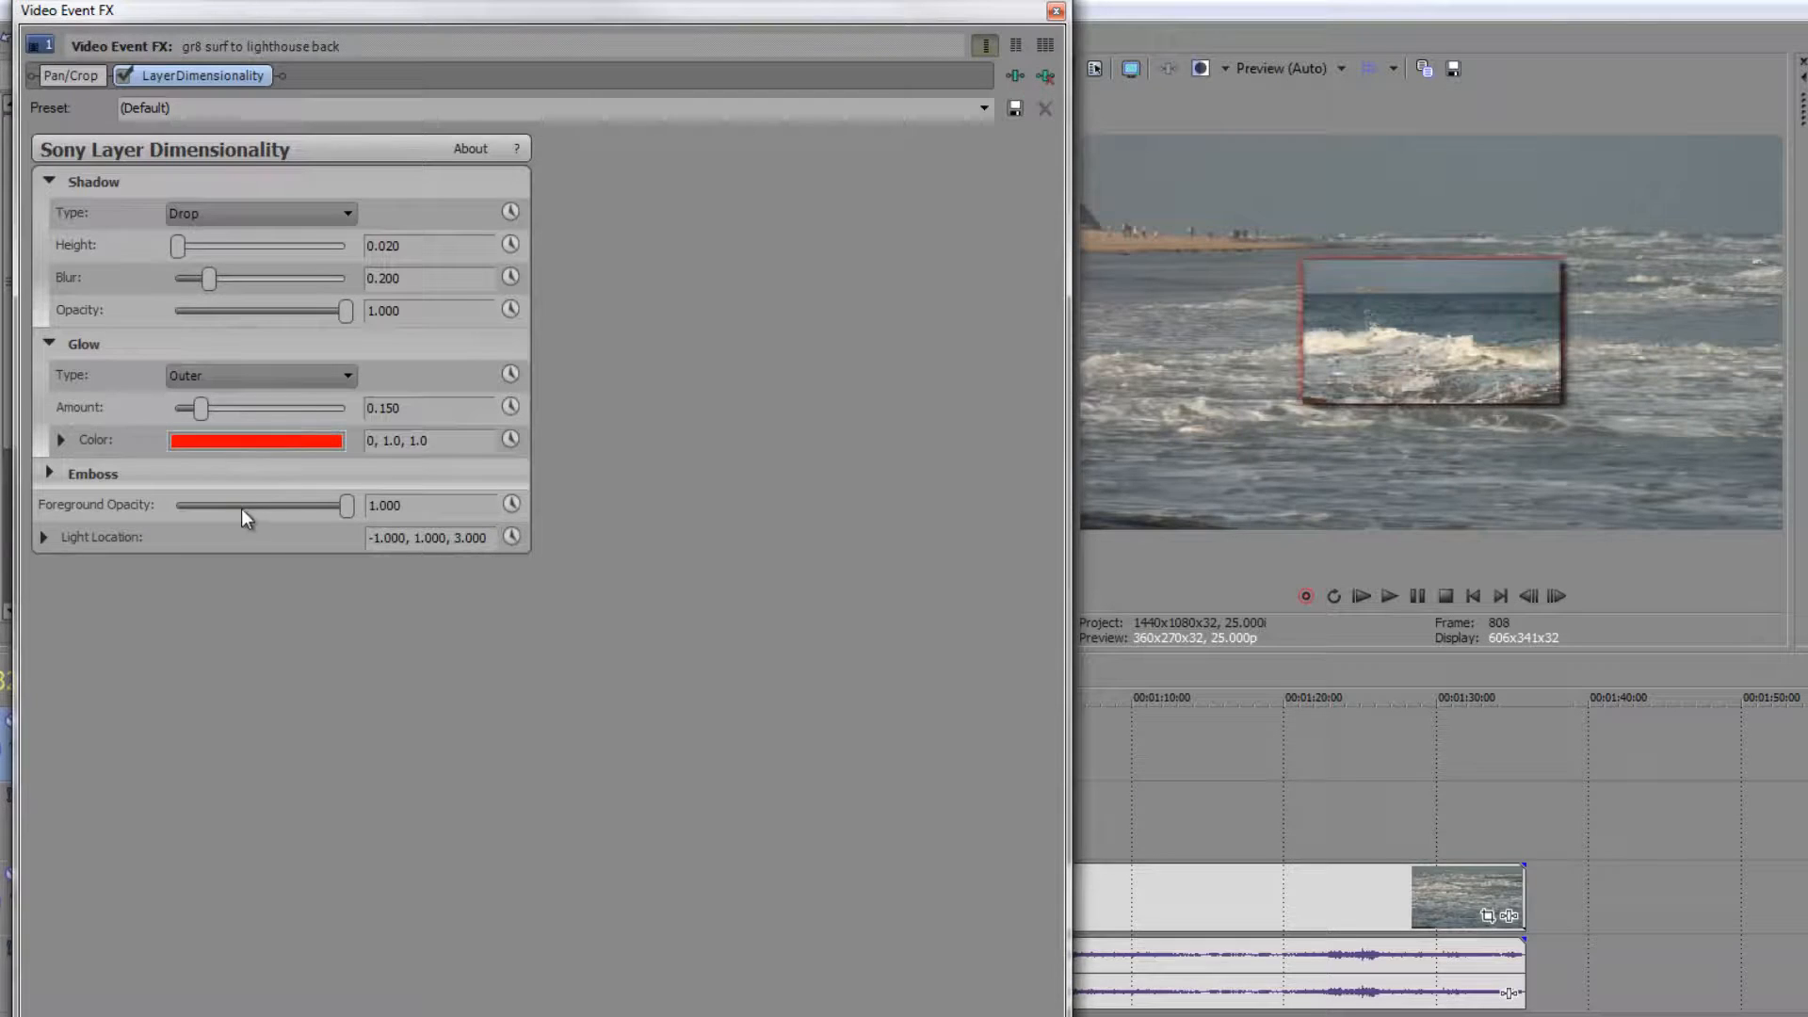
Step: Set the effect's emboss foreground, light intensity and light ambience each to 1.000 and close the effect settings
{"action": "left_click", "coordinate": [50, 475]}
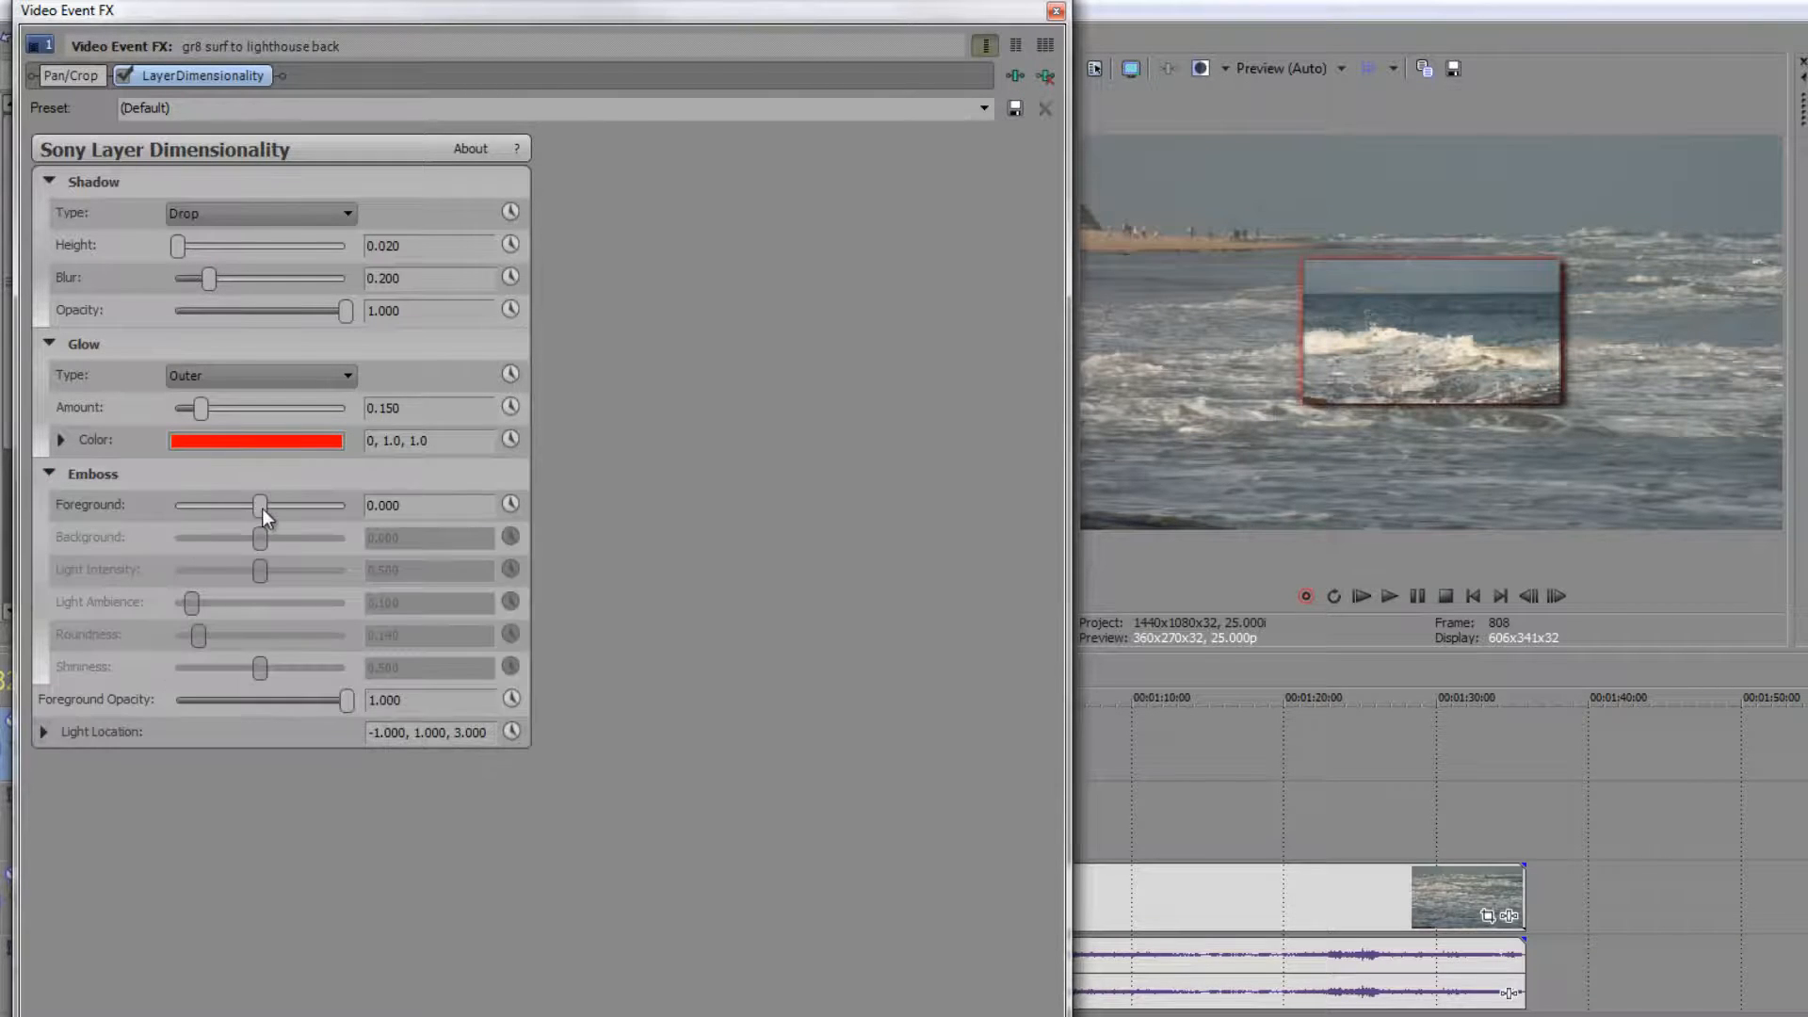
{"action": "left_click_drag", "start_coordinate": [335, 505], "coordinate": [432, 540]}
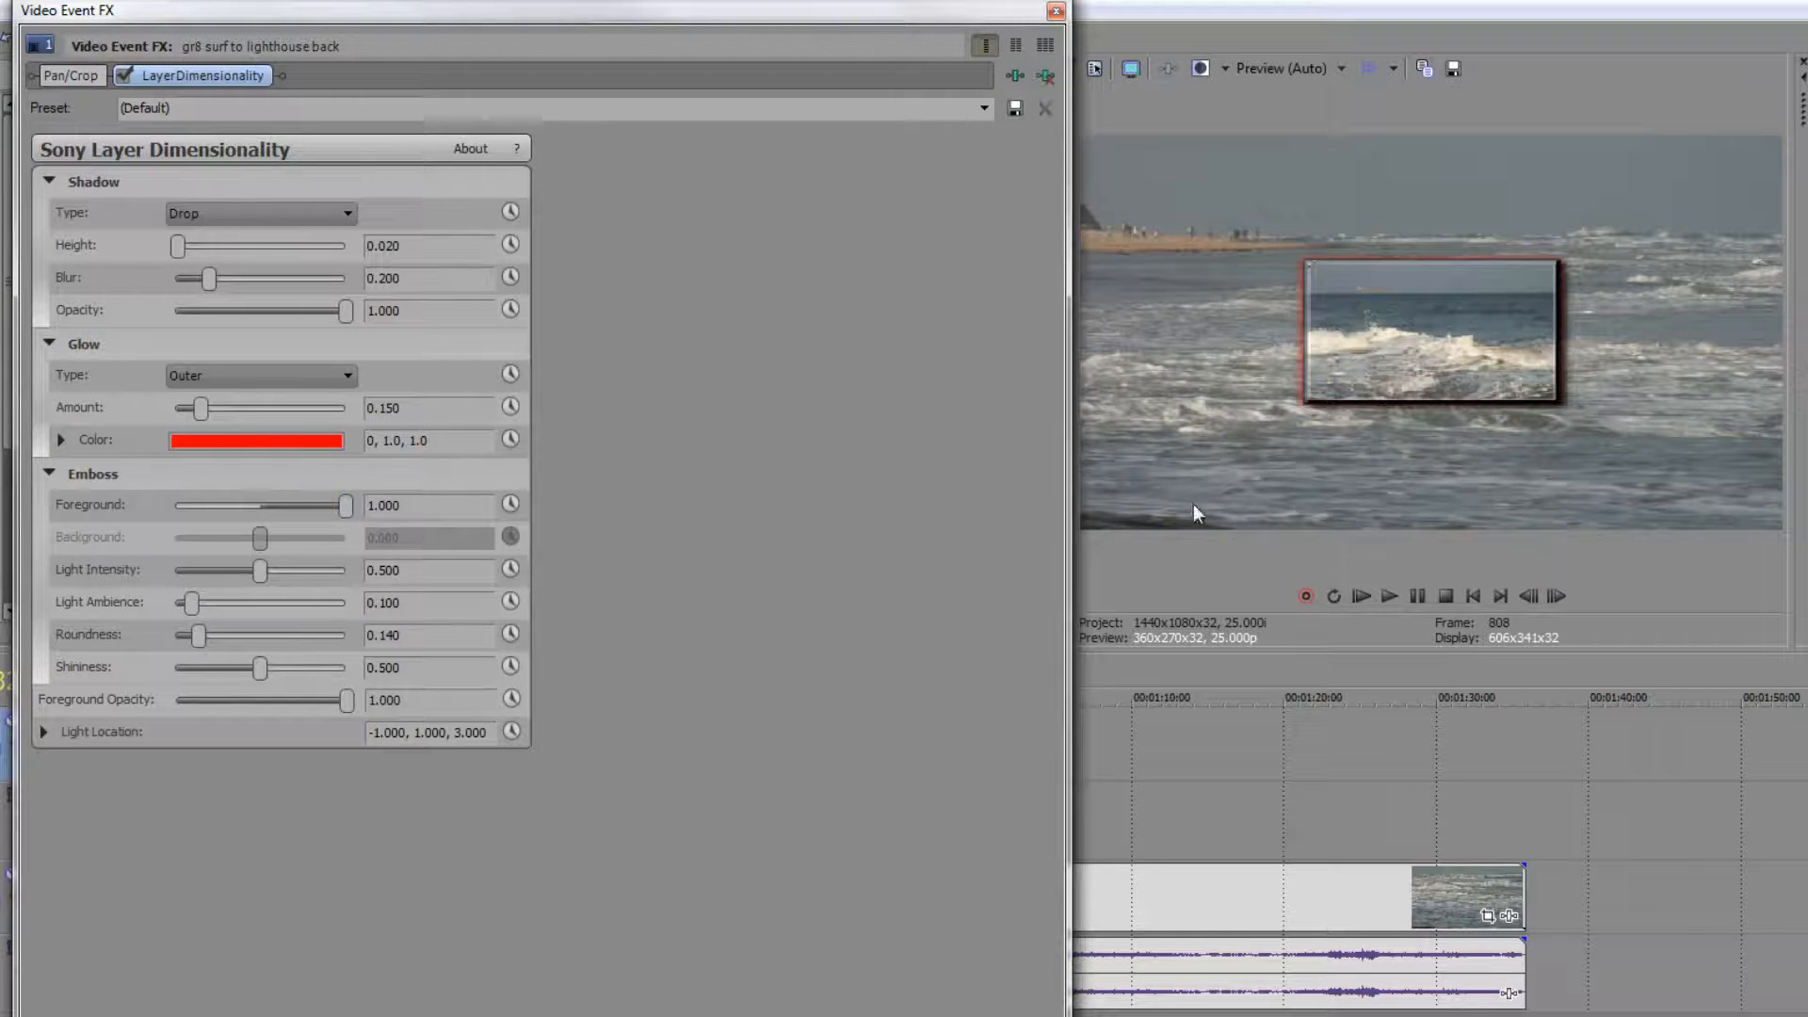
{"action": "left_click_drag", "start_coordinate": [191, 602], "coordinate": [465, 608]}
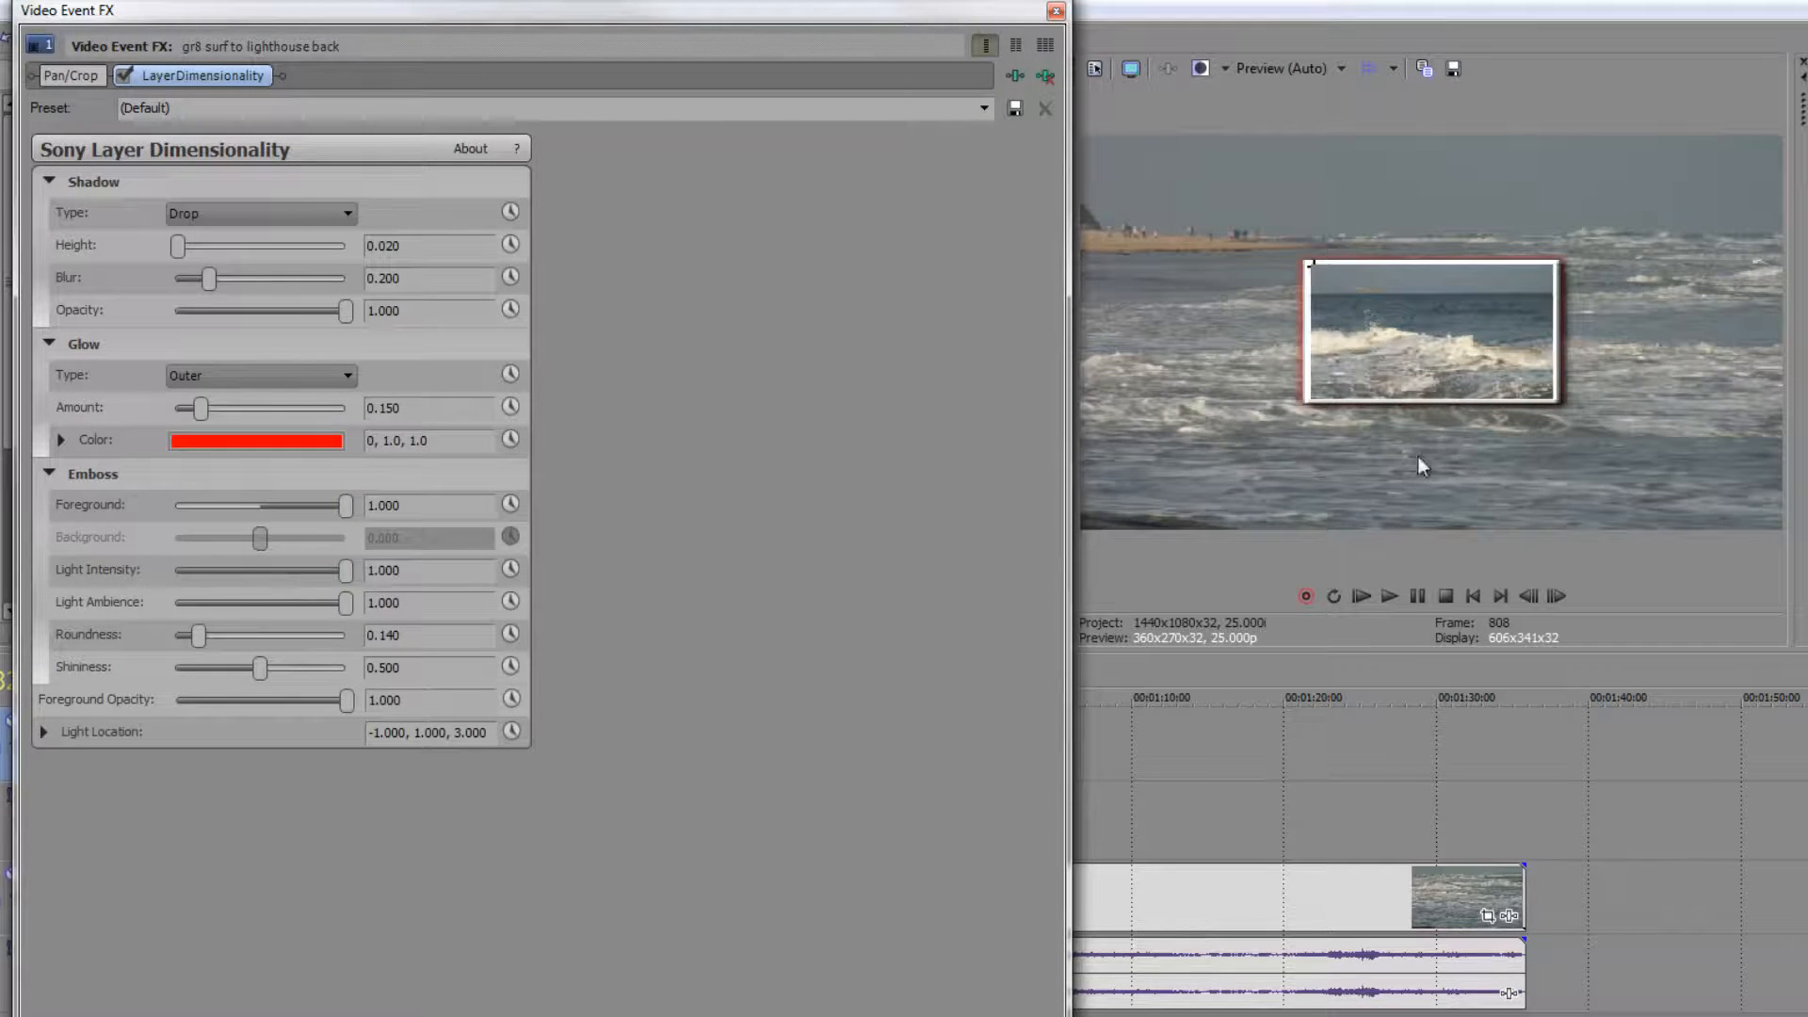
{"action": "left_click", "coordinate": [1056, 11]}
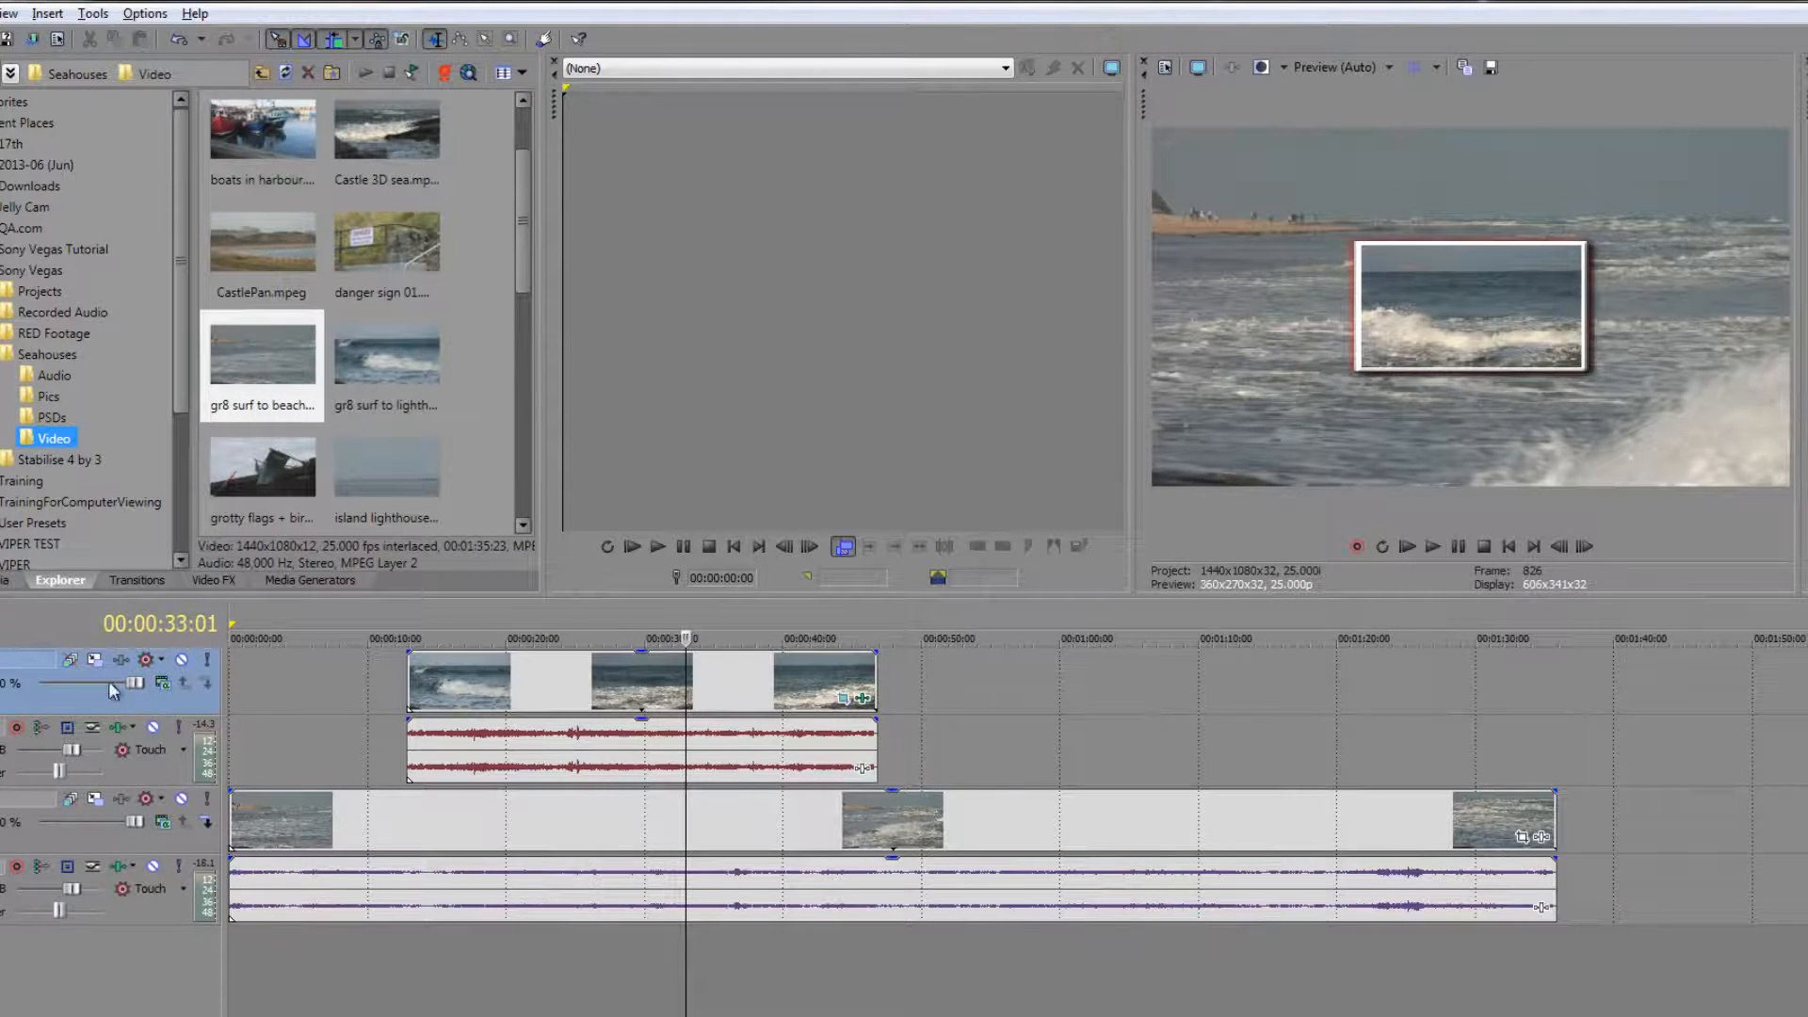
Step: Switch track 1's Track Motion to 3D Source Alpha and rotate the track to a Y orientation of about -40.4
{"action": "left_click", "coordinate": [94, 659]}
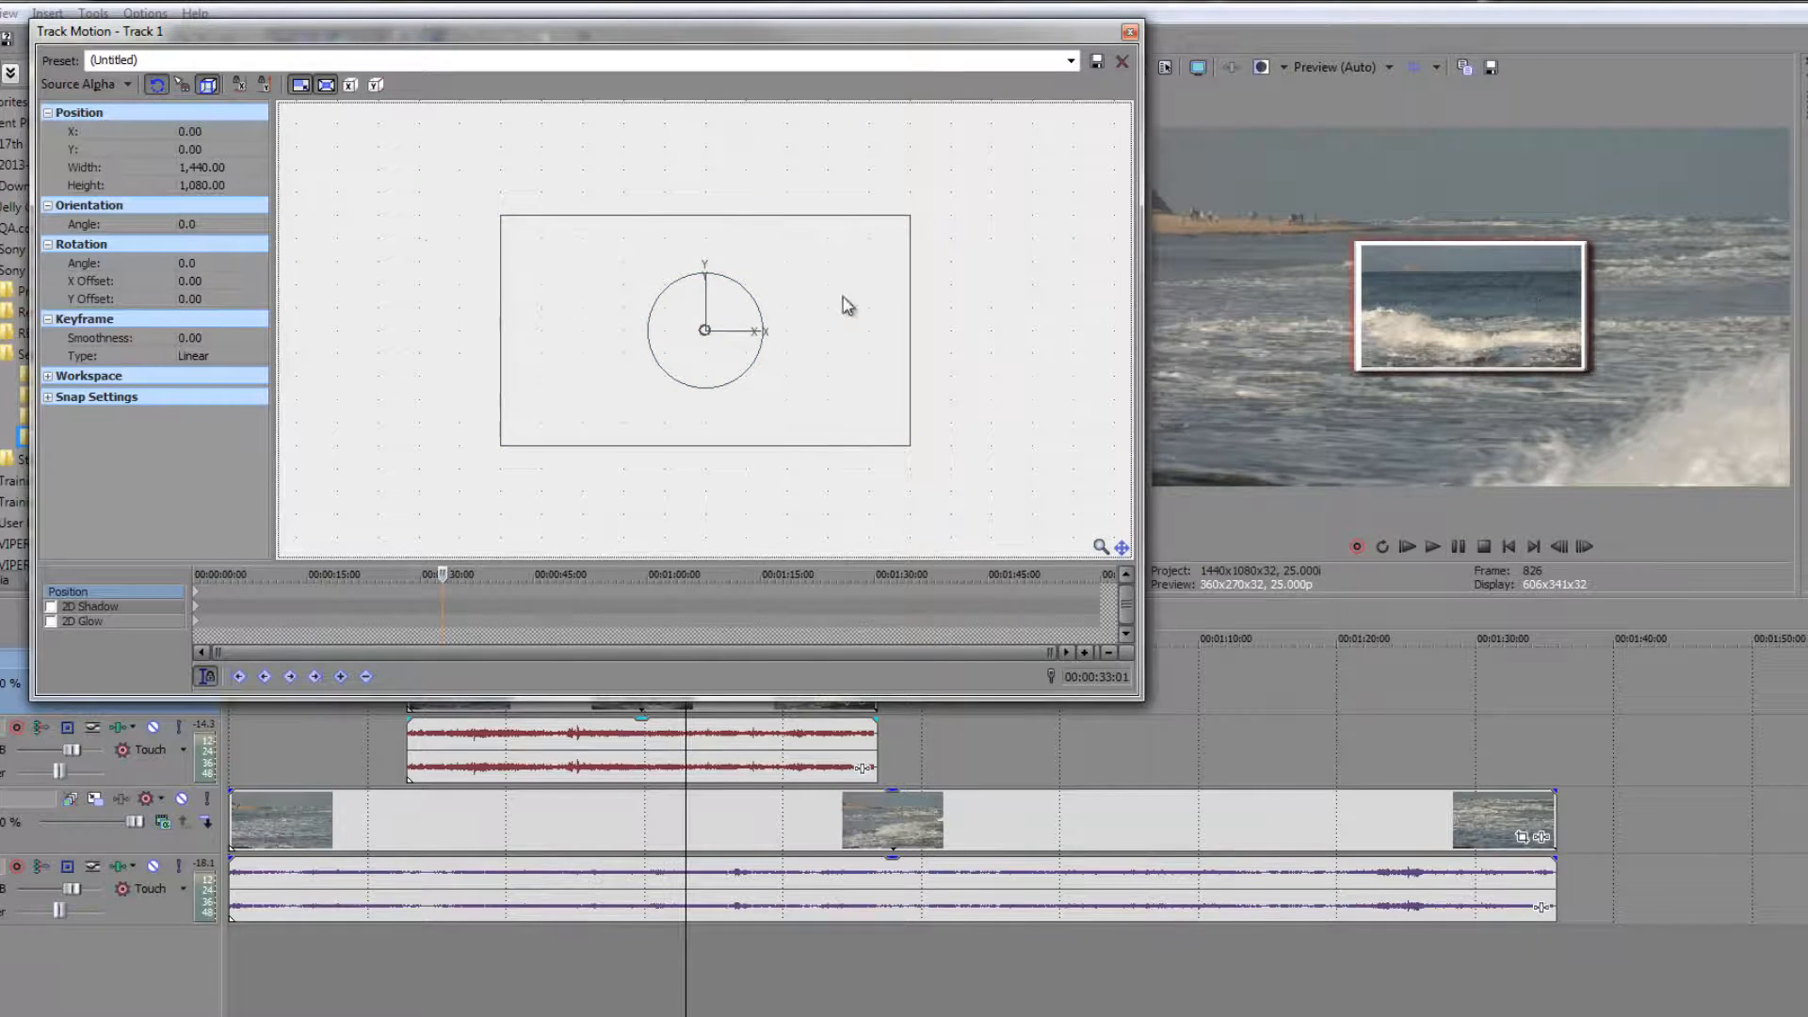
{"action": "left_click", "coordinate": [125, 87]}
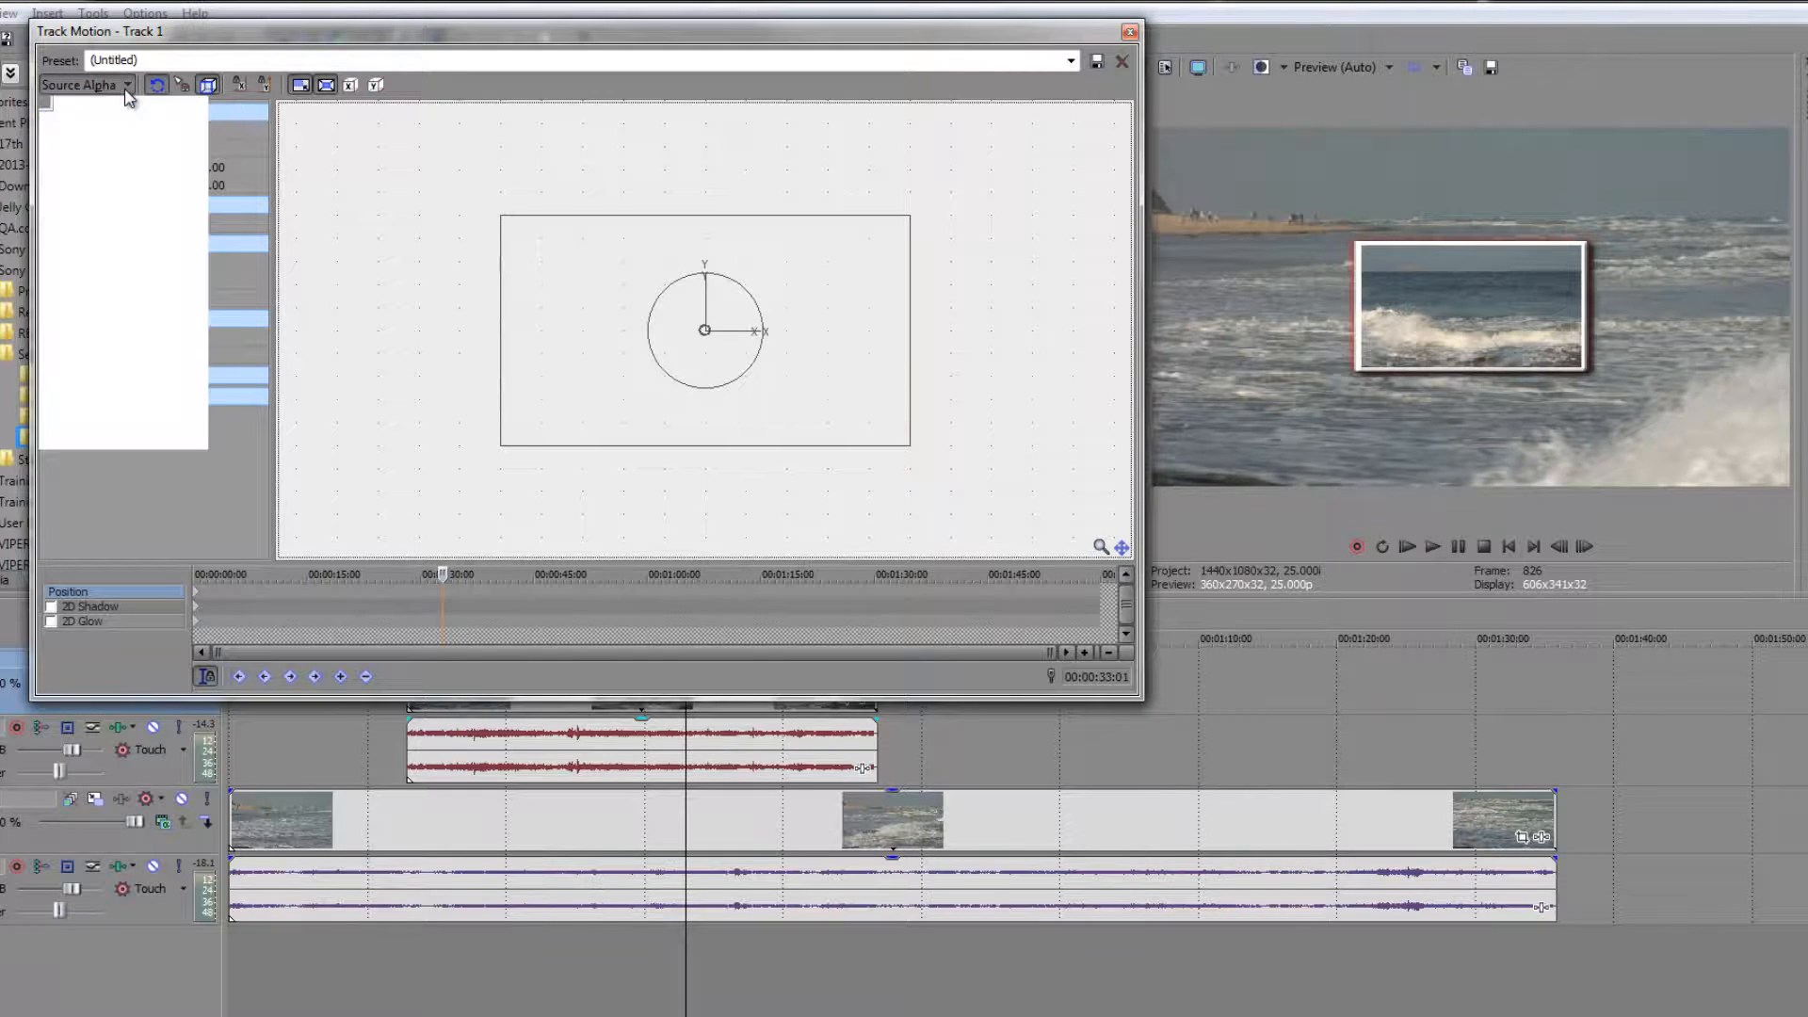
{"action": "left_click", "coordinate": [124, 110]}
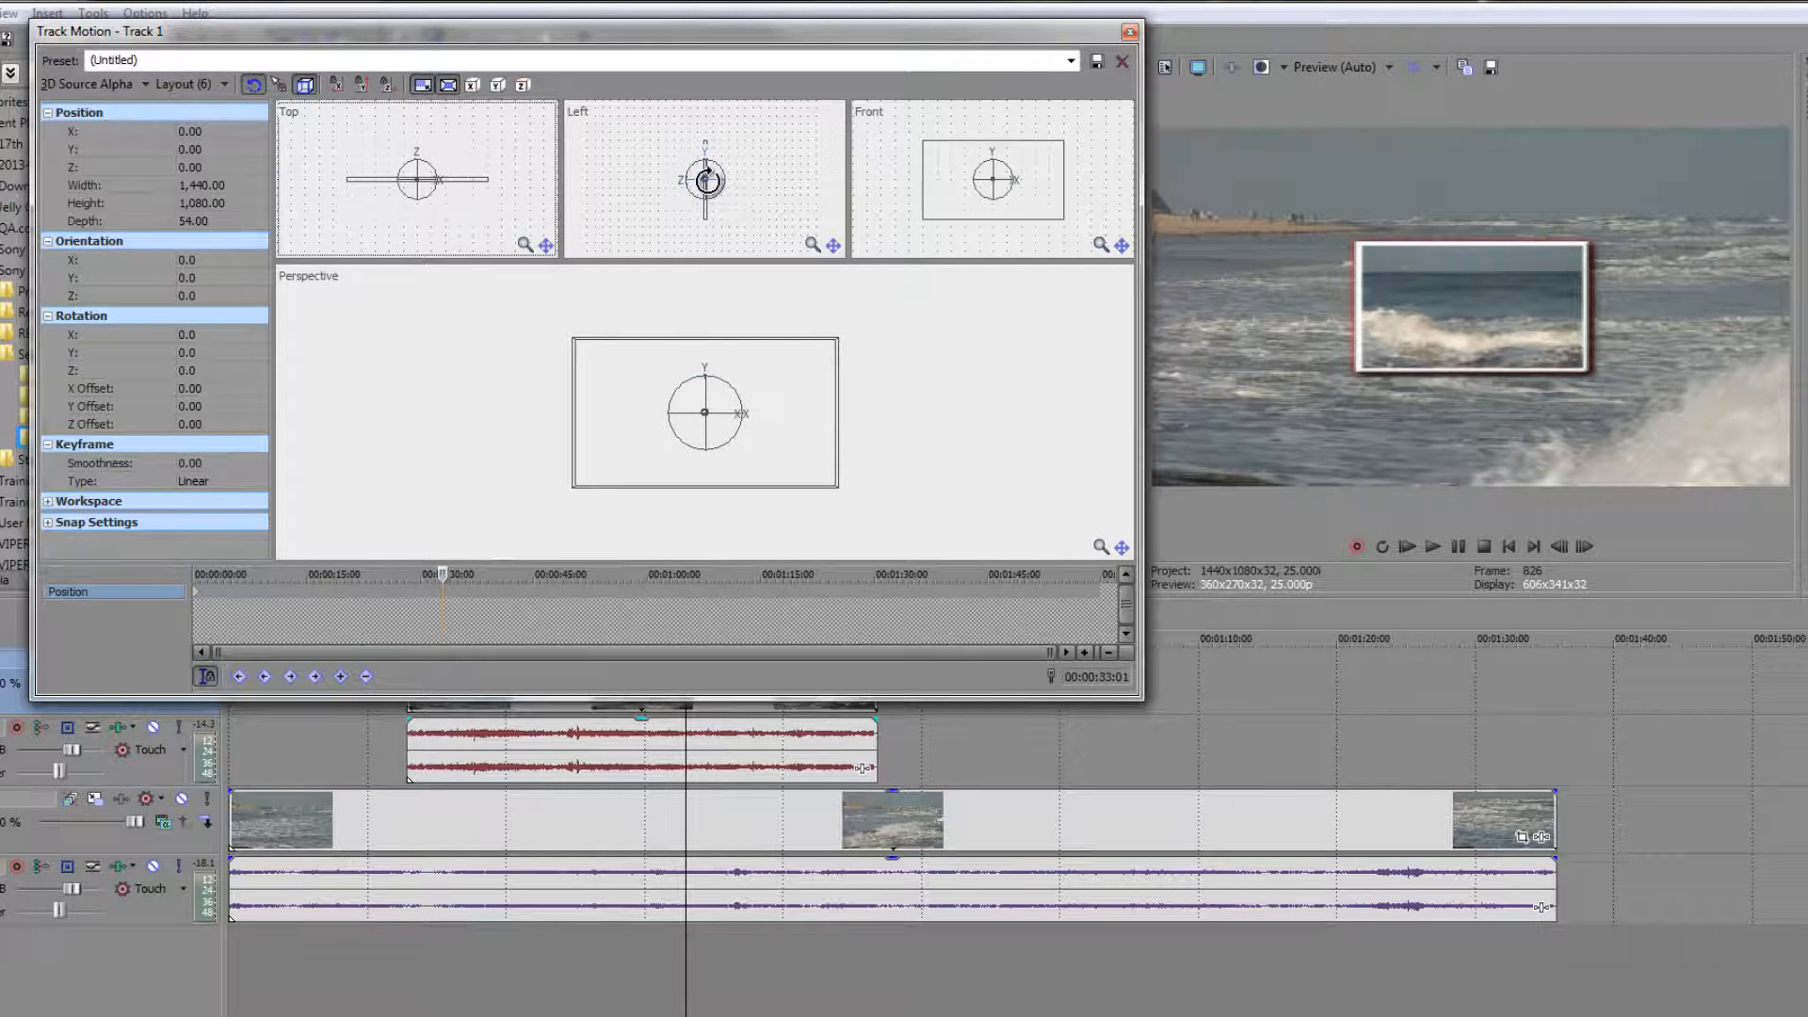
{"action": "mouse_move", "coordinate": [704, 179]}
{"action": "left_mouse_down"}
{"action": "mouse_move", "coordinate": [740, 179]}
{"action": "mouse_move", "coordinate": [692, 208]}
{"action": "left_mouse_up"}
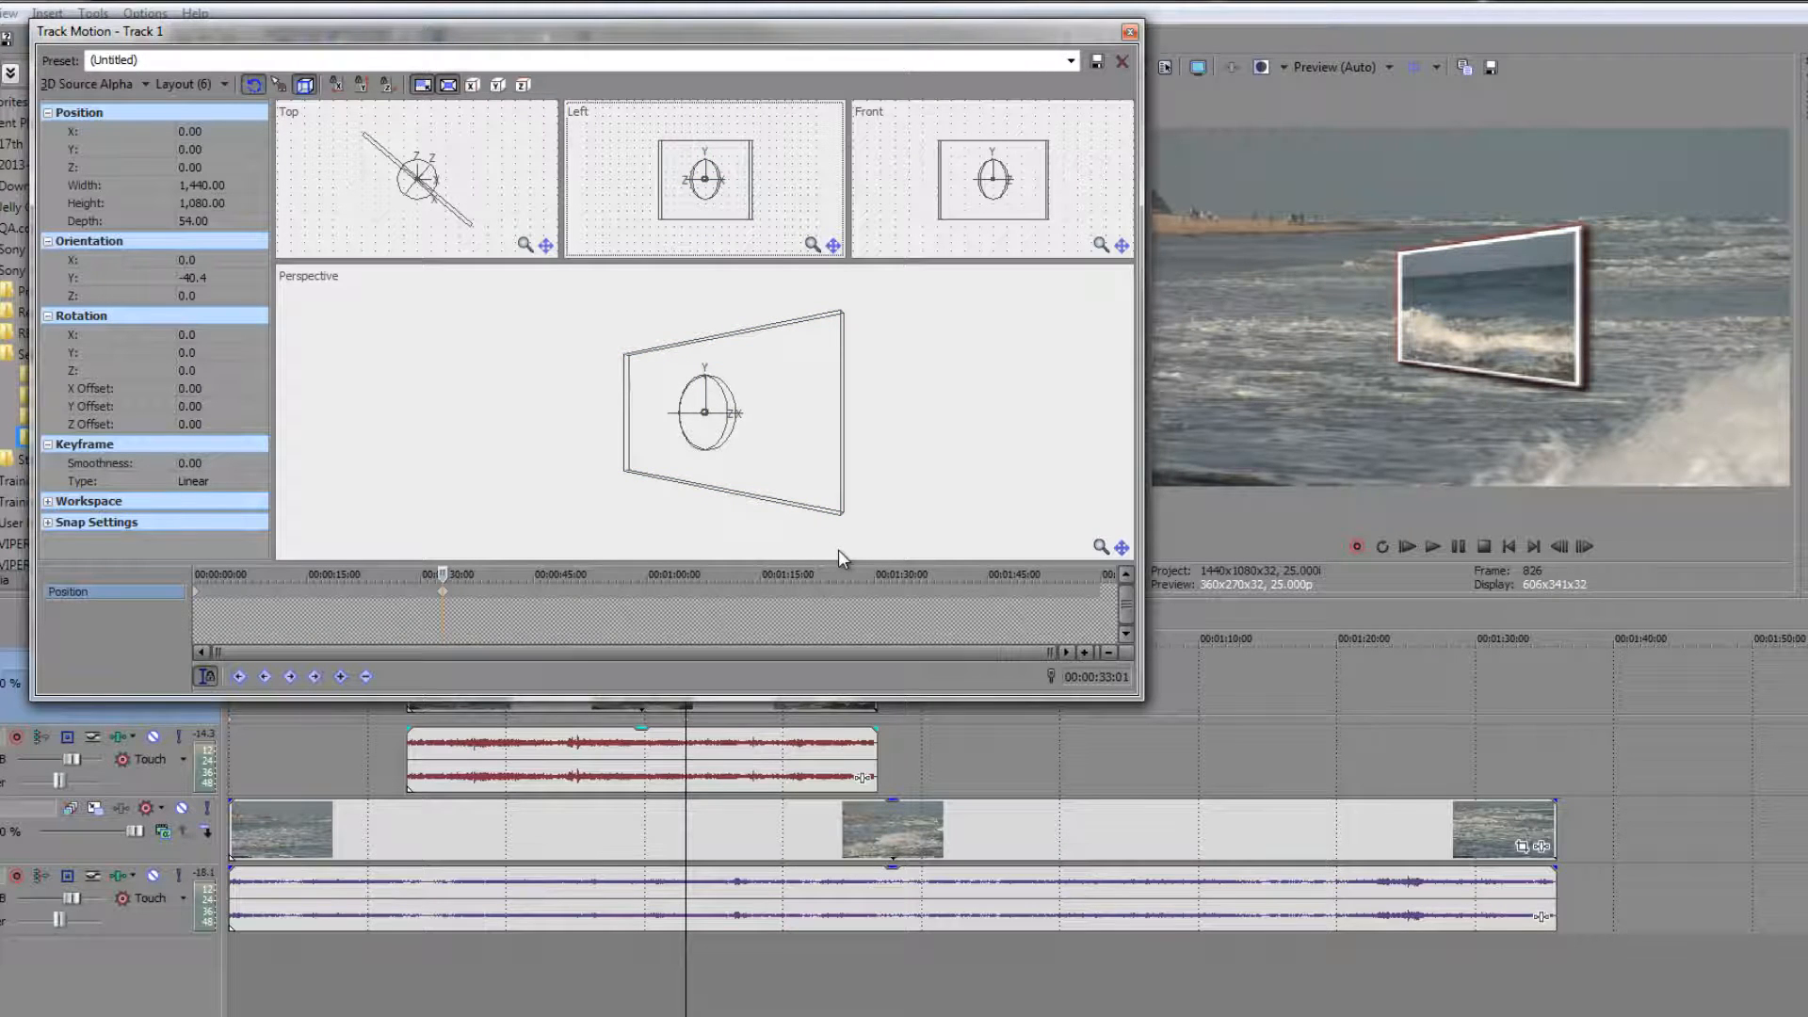
{"action": "left_click", "coordinate": [1129, 34]}
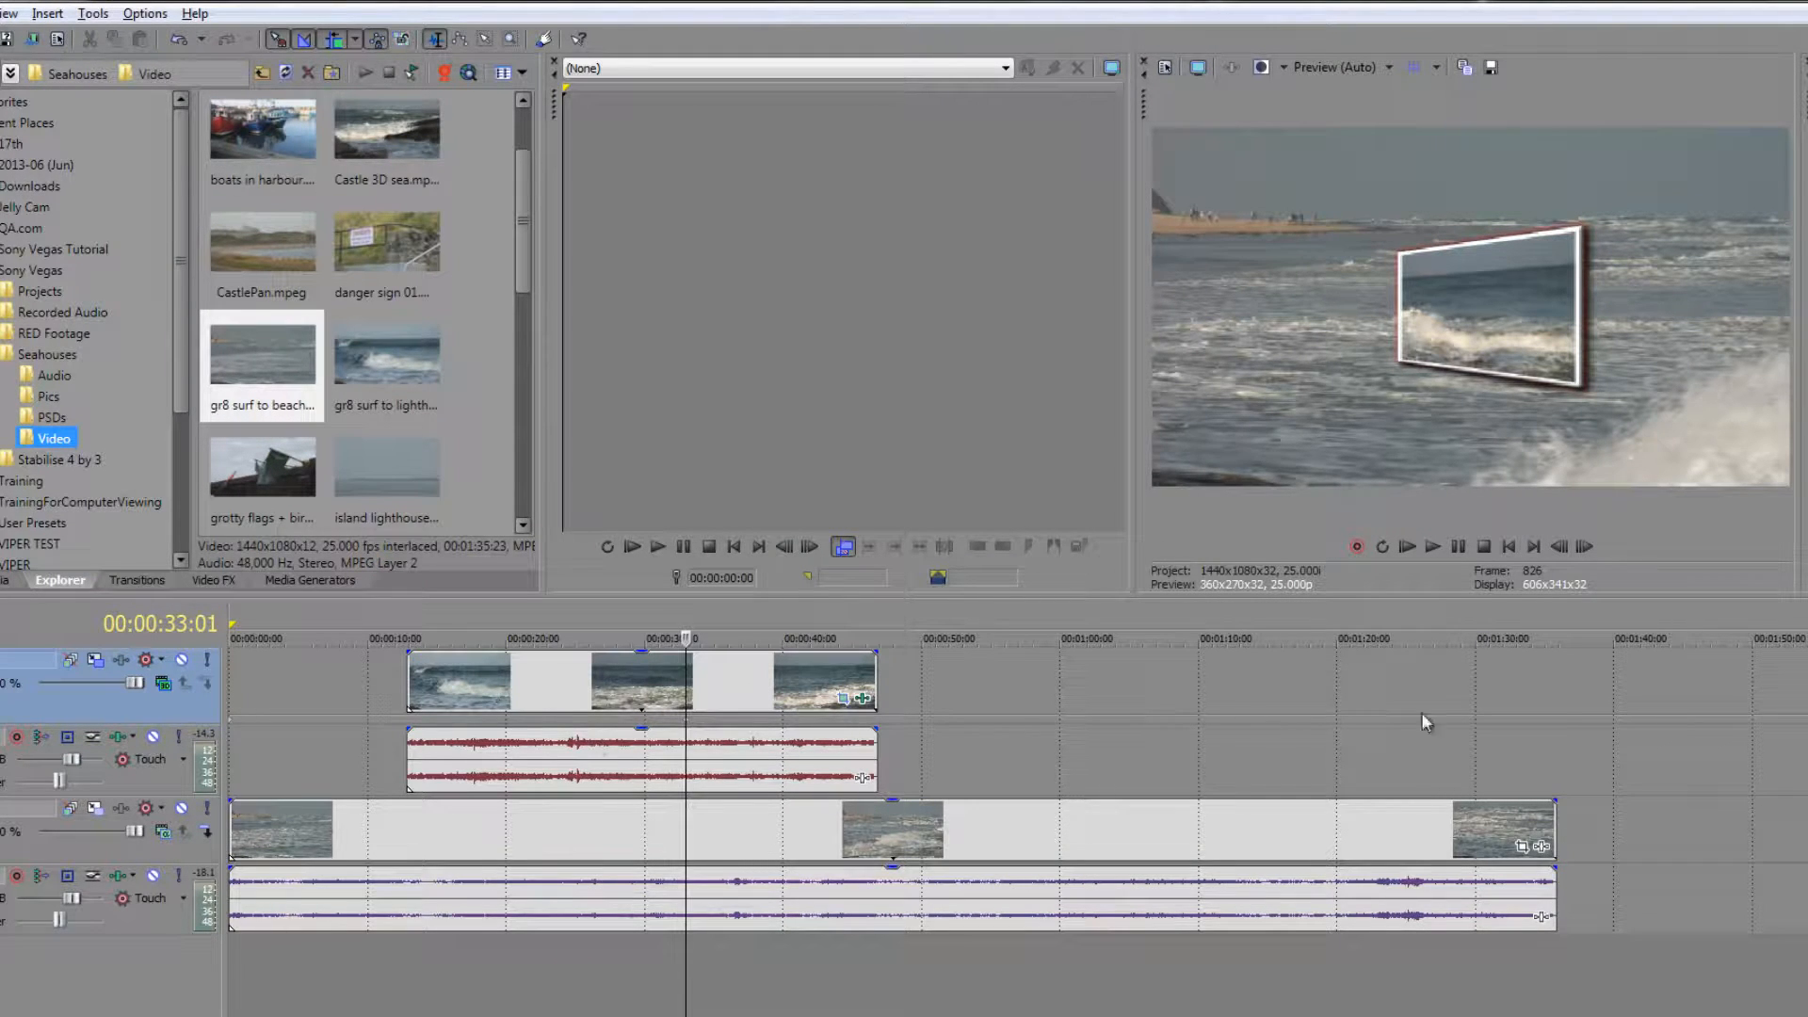
Step: Try a second "gr8 surf to lighthouse back" clip on track 1 at about 1:02, comparing it with the first clip
{"action": "left_click_drag", "start_coordinate": [387, 371], "coordinate": [1098, 721]}
{"action": "left_click", "coordinate": [1312, 691]}
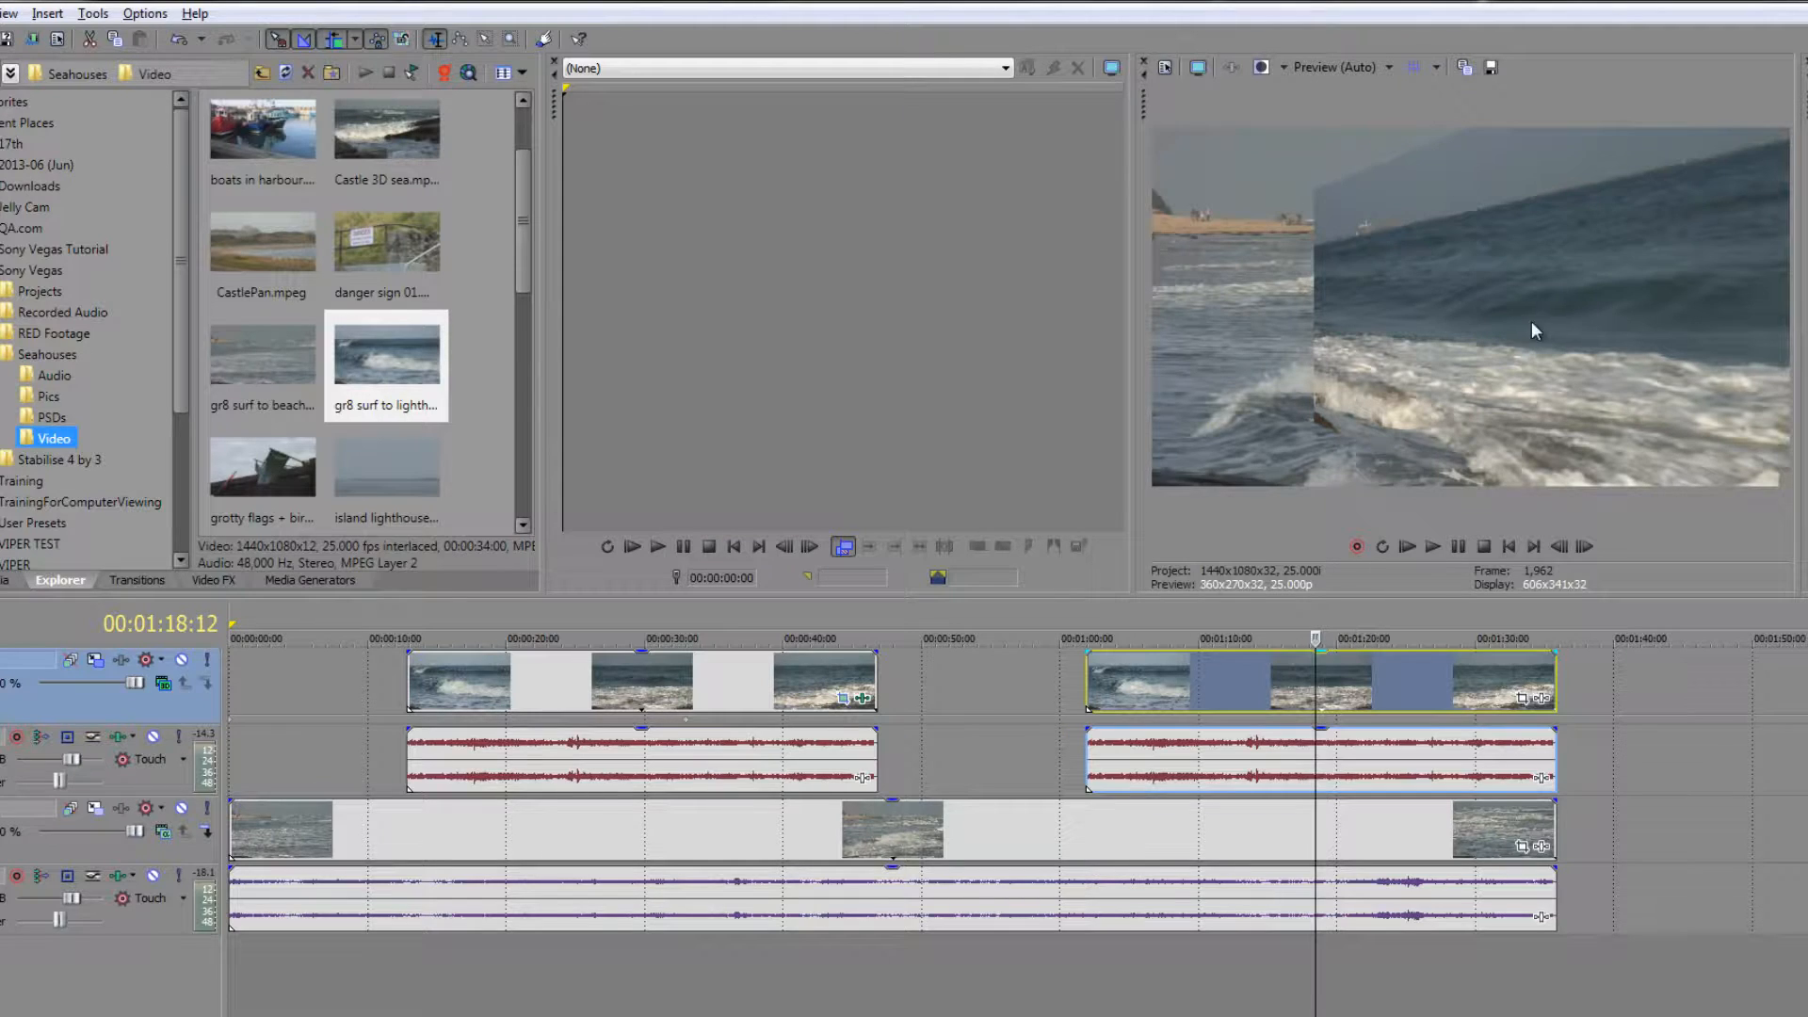
{"action": "left_click", "coordinate": [760, 675]}
{"action": "left_click", "coordinate": [719, 676]}
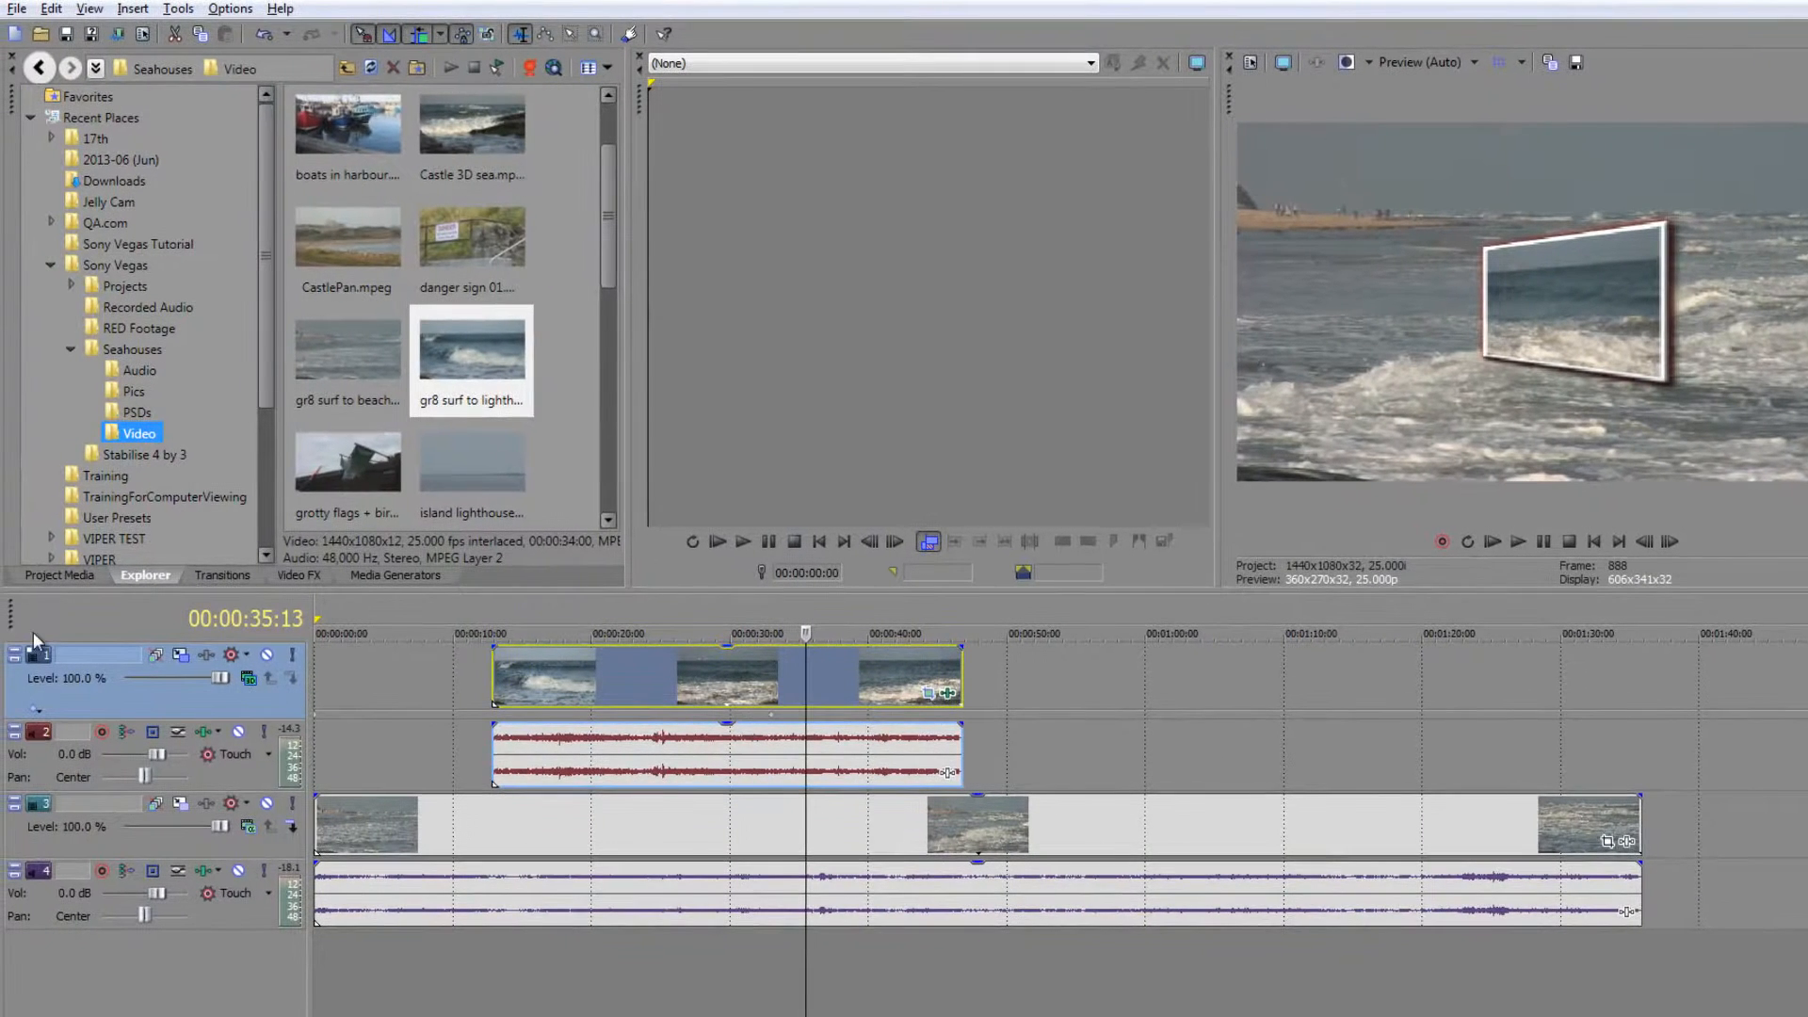
Step: Minimize the heights of track 1 and track 2, which hold the lighthouse clip's video and audio
{"action": "left_click", "coordinate": [14, 654]}
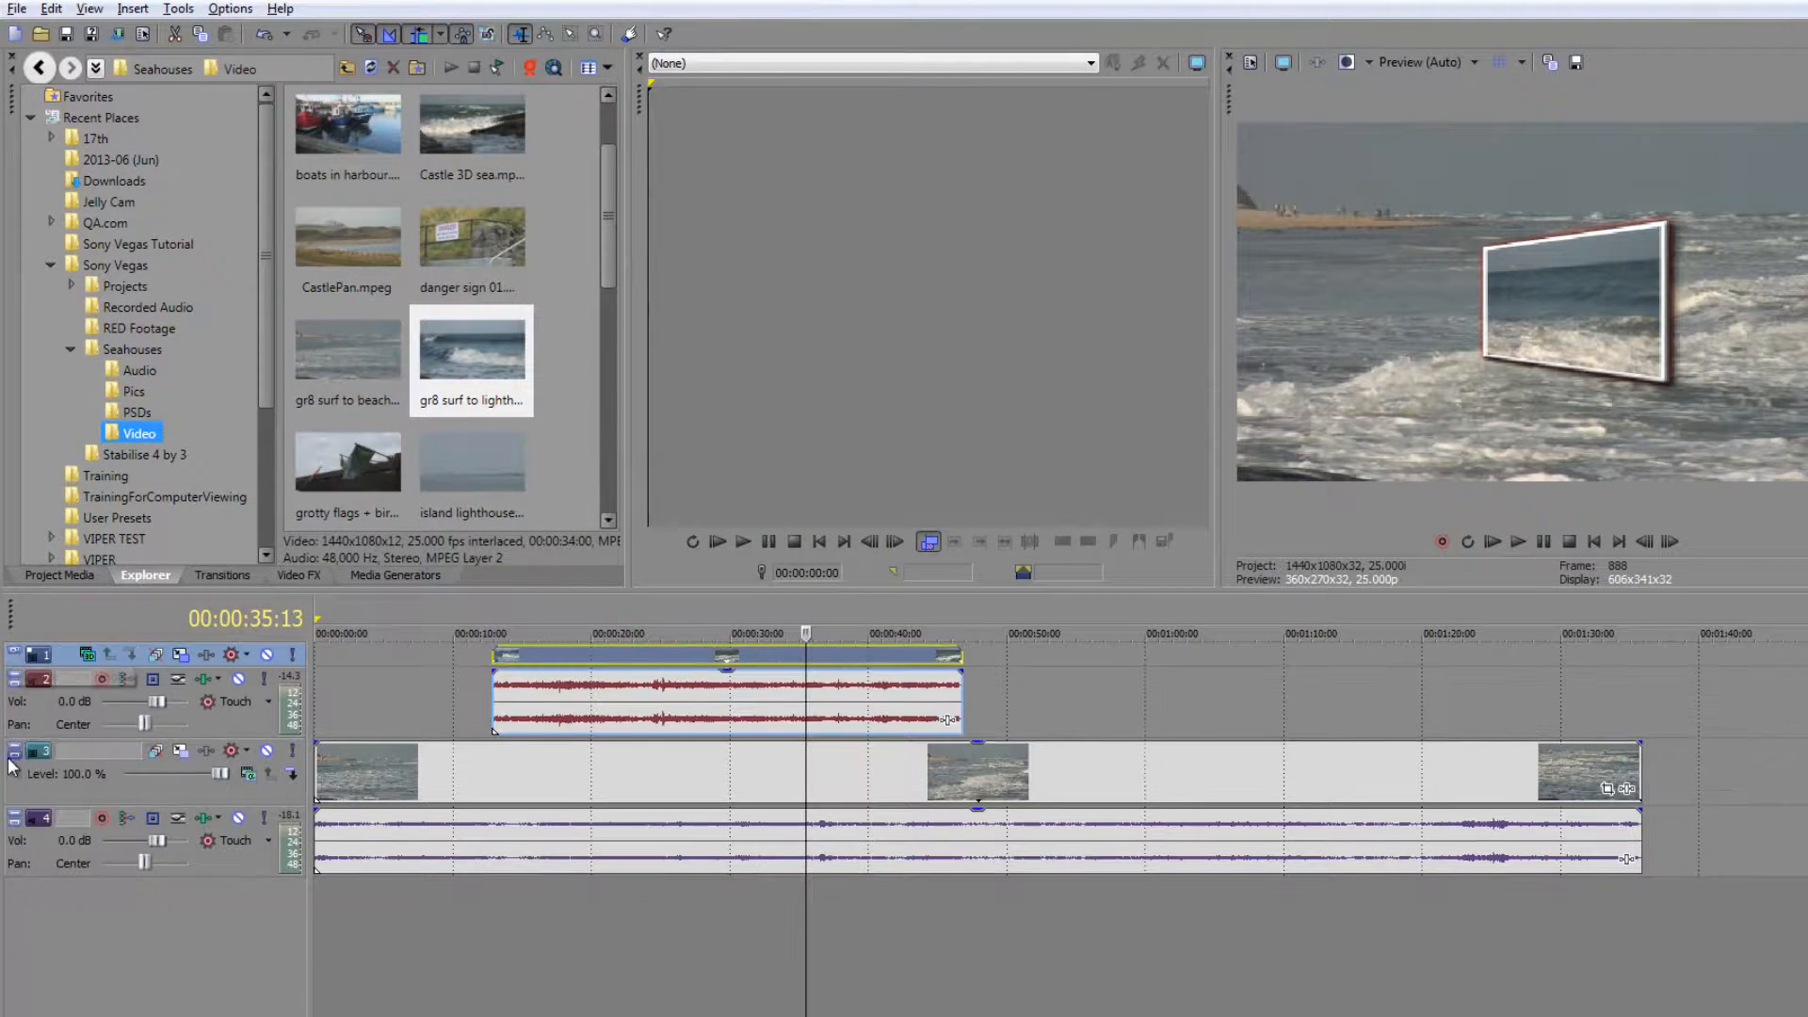
{"action": "left_click", "coordinate": [14, 678]}
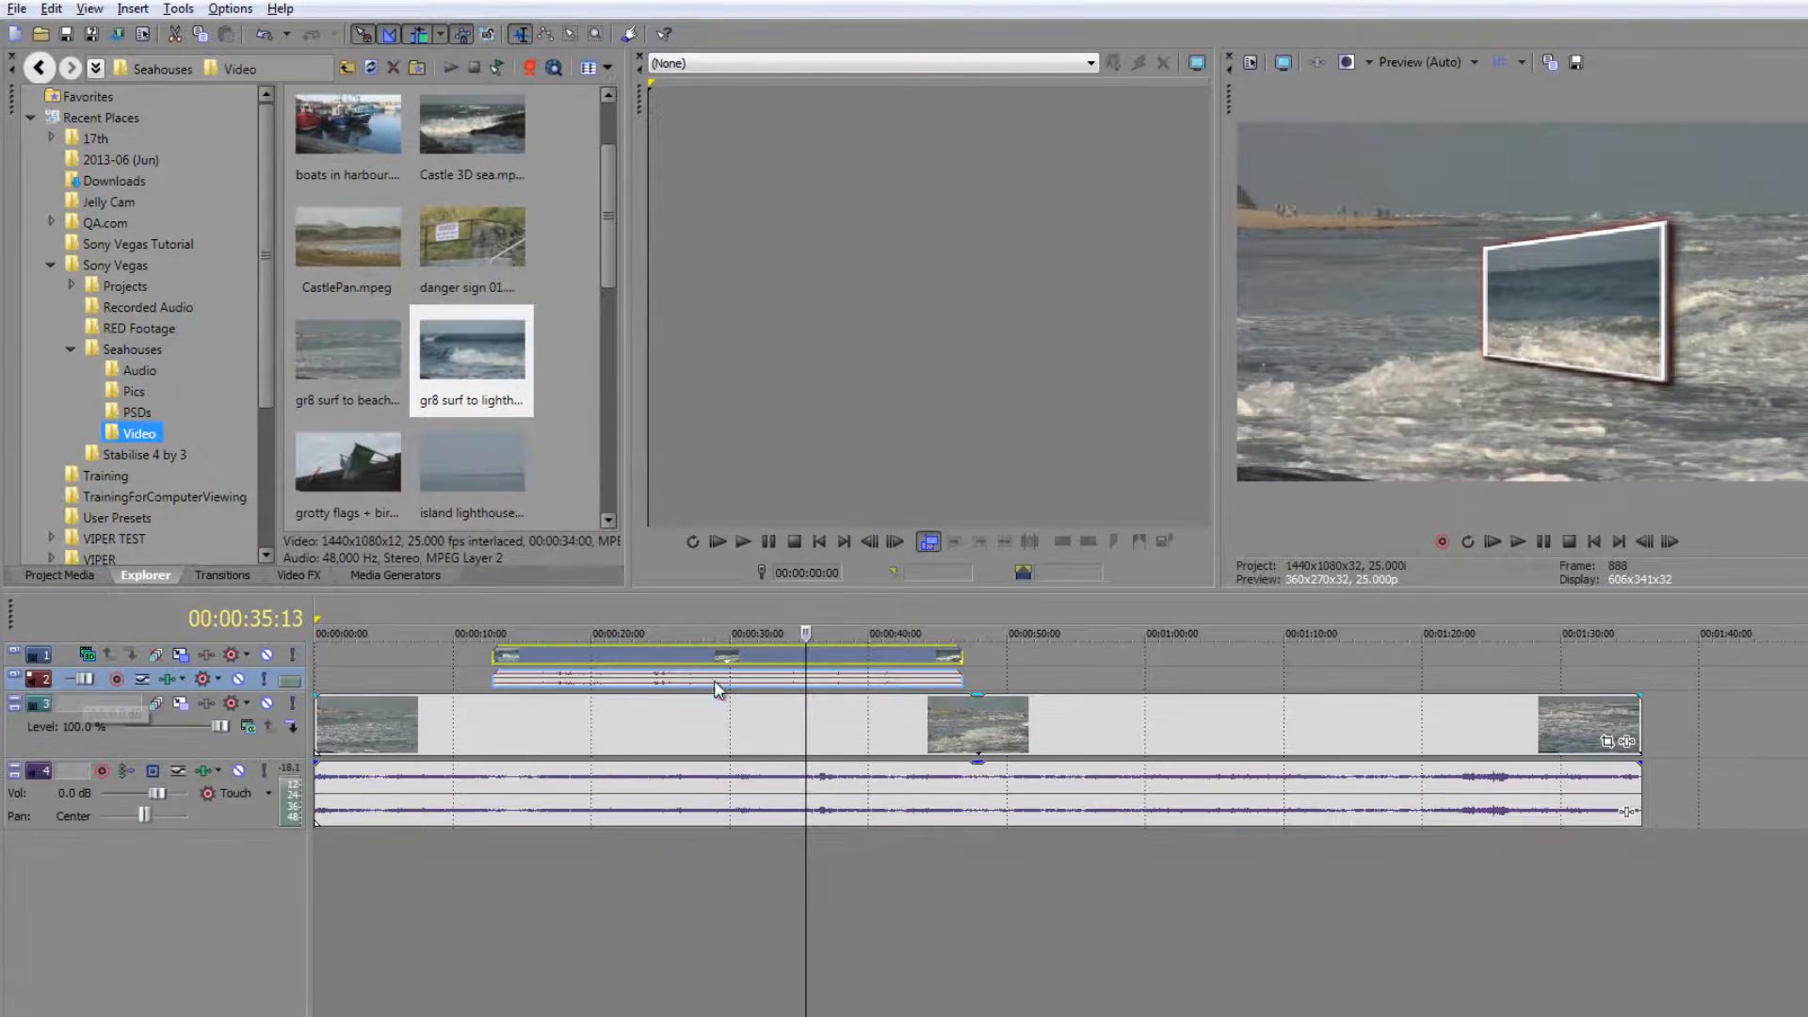